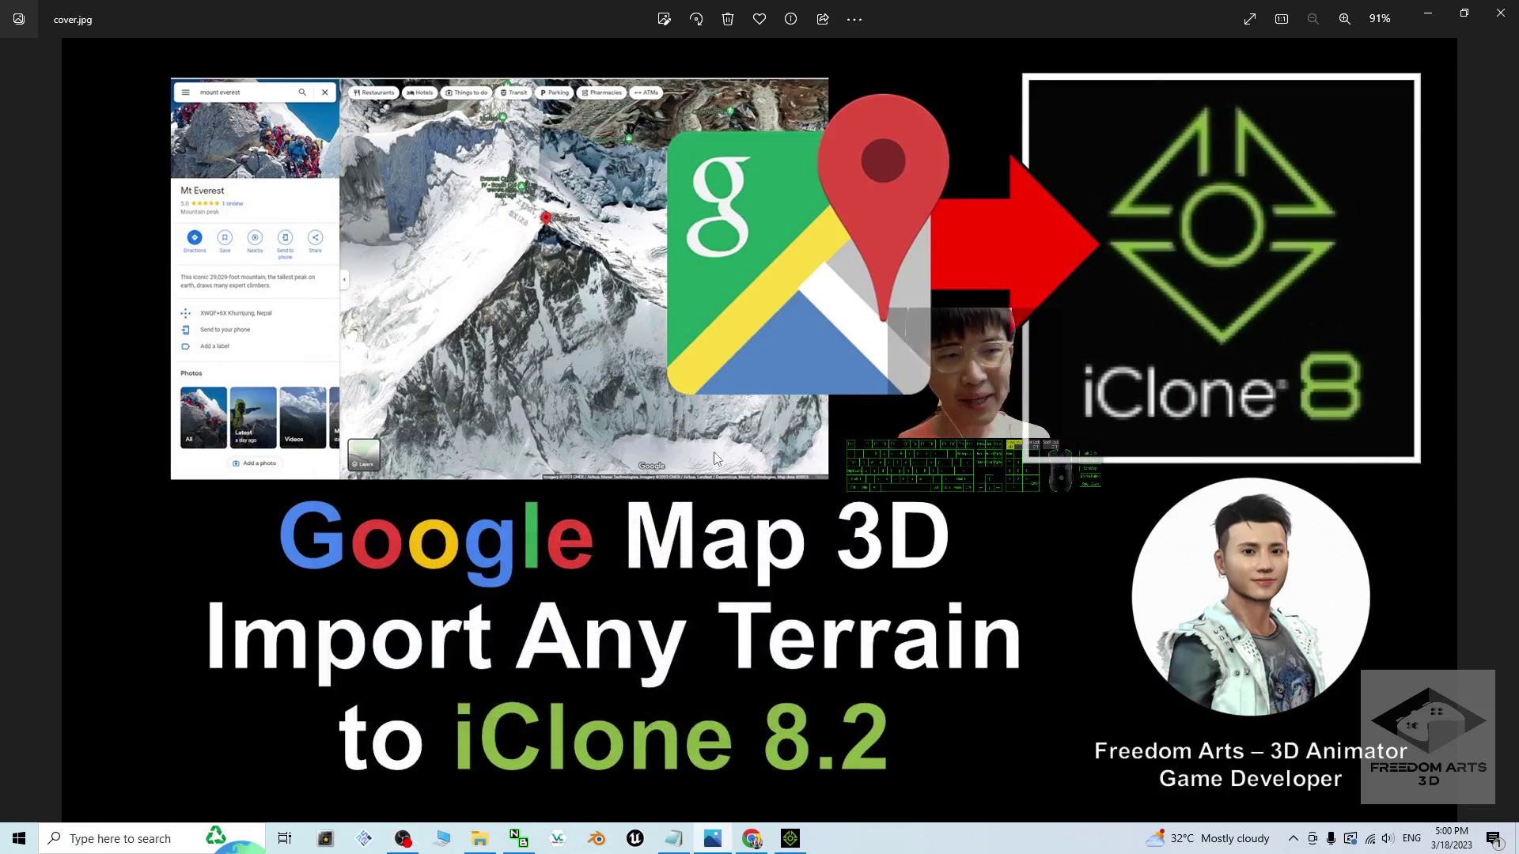
Explore the Mt Everest 3D terrain in Google Maps, rotating, tilting and panning to centre the peak
{"action": "left_click", "coordinate": [714, 840]}
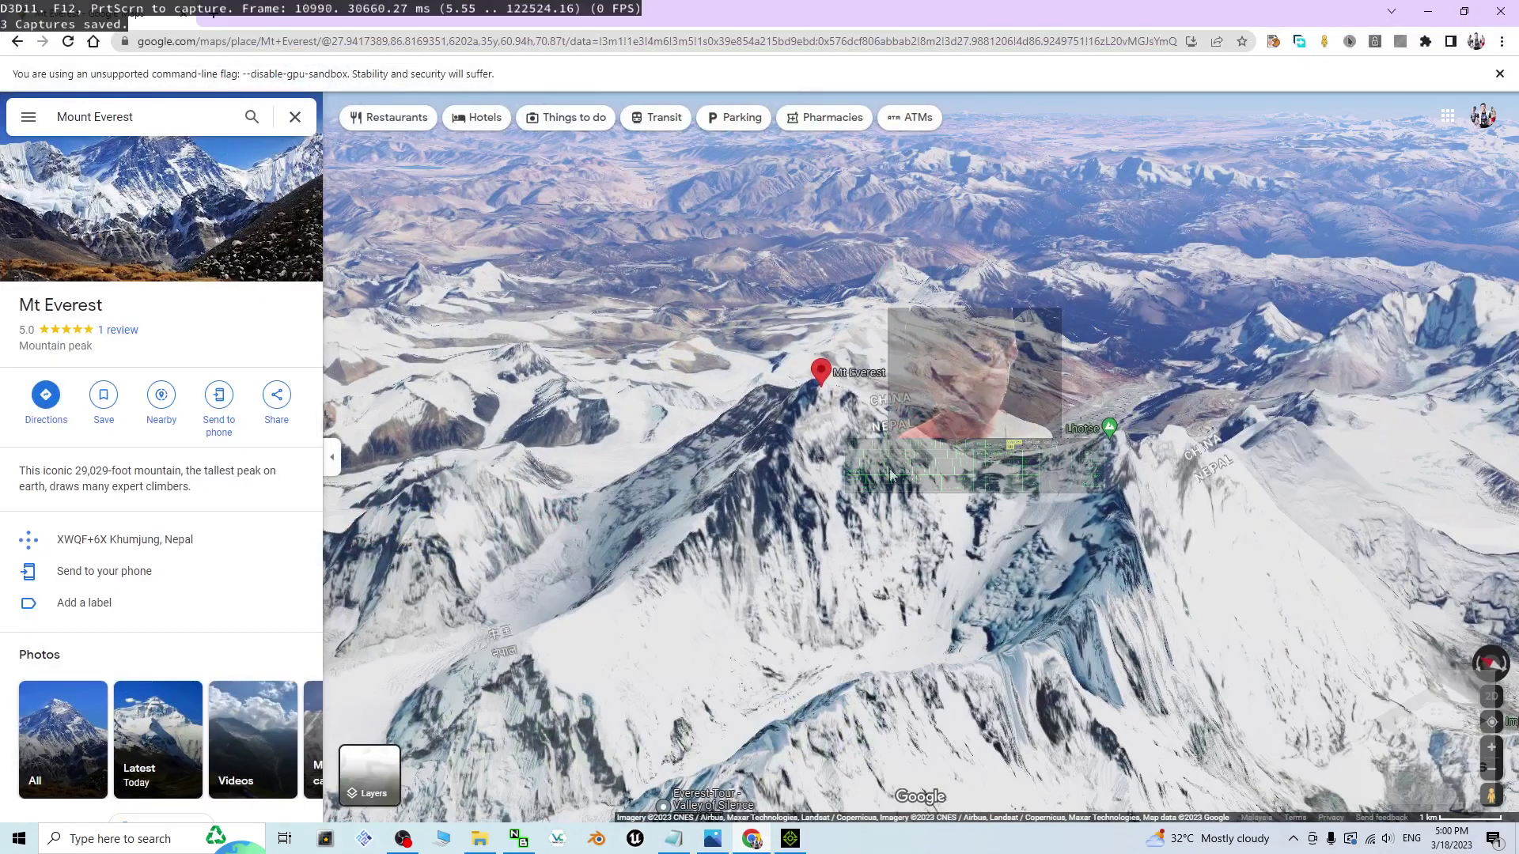
{"action": "scroll", "coordinate": [949, 483], "scroll_direction": "up", "scroll_amount": 2}
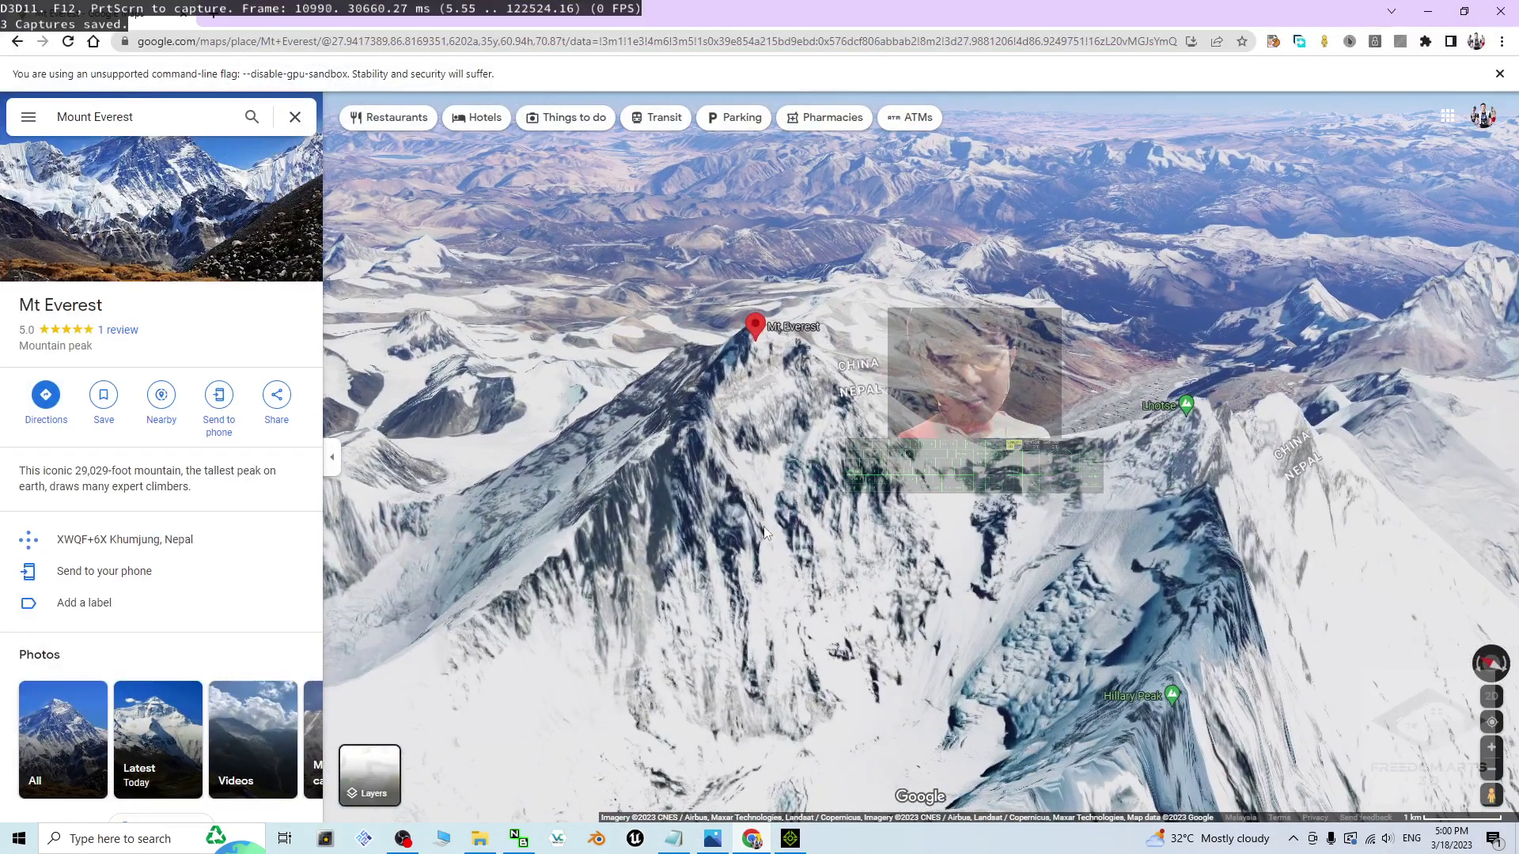
{"action": "scroll", "coordinate": [799, 537], "scroll_direction": "down", "scroll_amount": 3}
{"action": "left_click_drag", "start_coordinate": [799, 538], "coordinate": [1172, 555], "text": "ctrl"}
{"action": "scroll", "coordinate": [1172, 556], "scroll_direction": "down", "scroll_amount": 10}
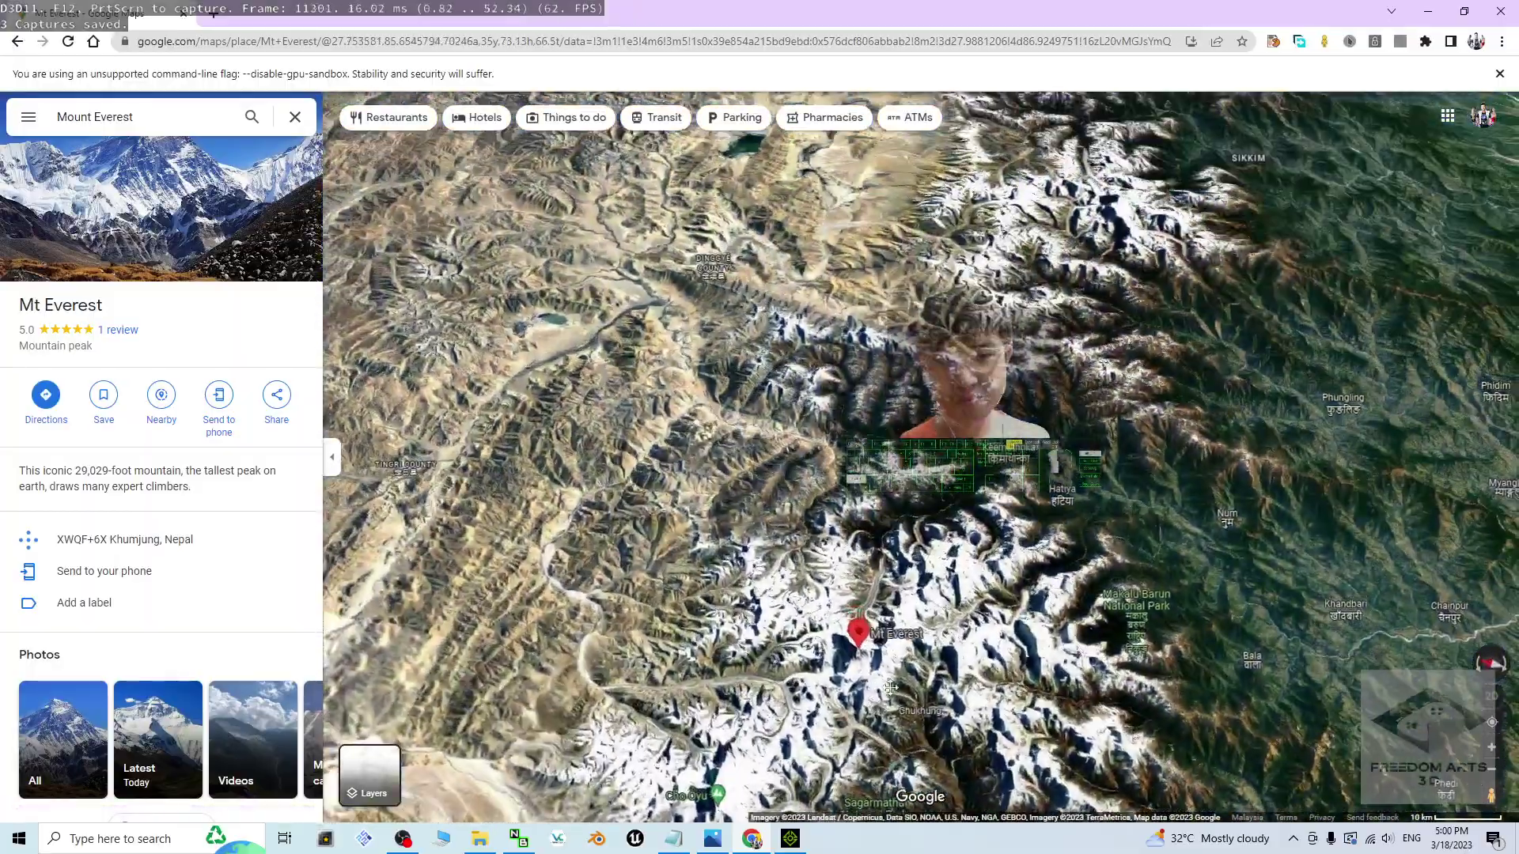
{"action": "left_click_drag", "start_coordinate": [890, 689], "coordinate": [1022, 629], "text": "ctrl"}
{"action": "scroll", "coordinate": [1022, 630], "scroll_direction": "up", "scroll_amount": 3}
{"action": "scroll", "coordinate": [1022, 630], "scroll_direction": "up", "scroll_amount": 10}
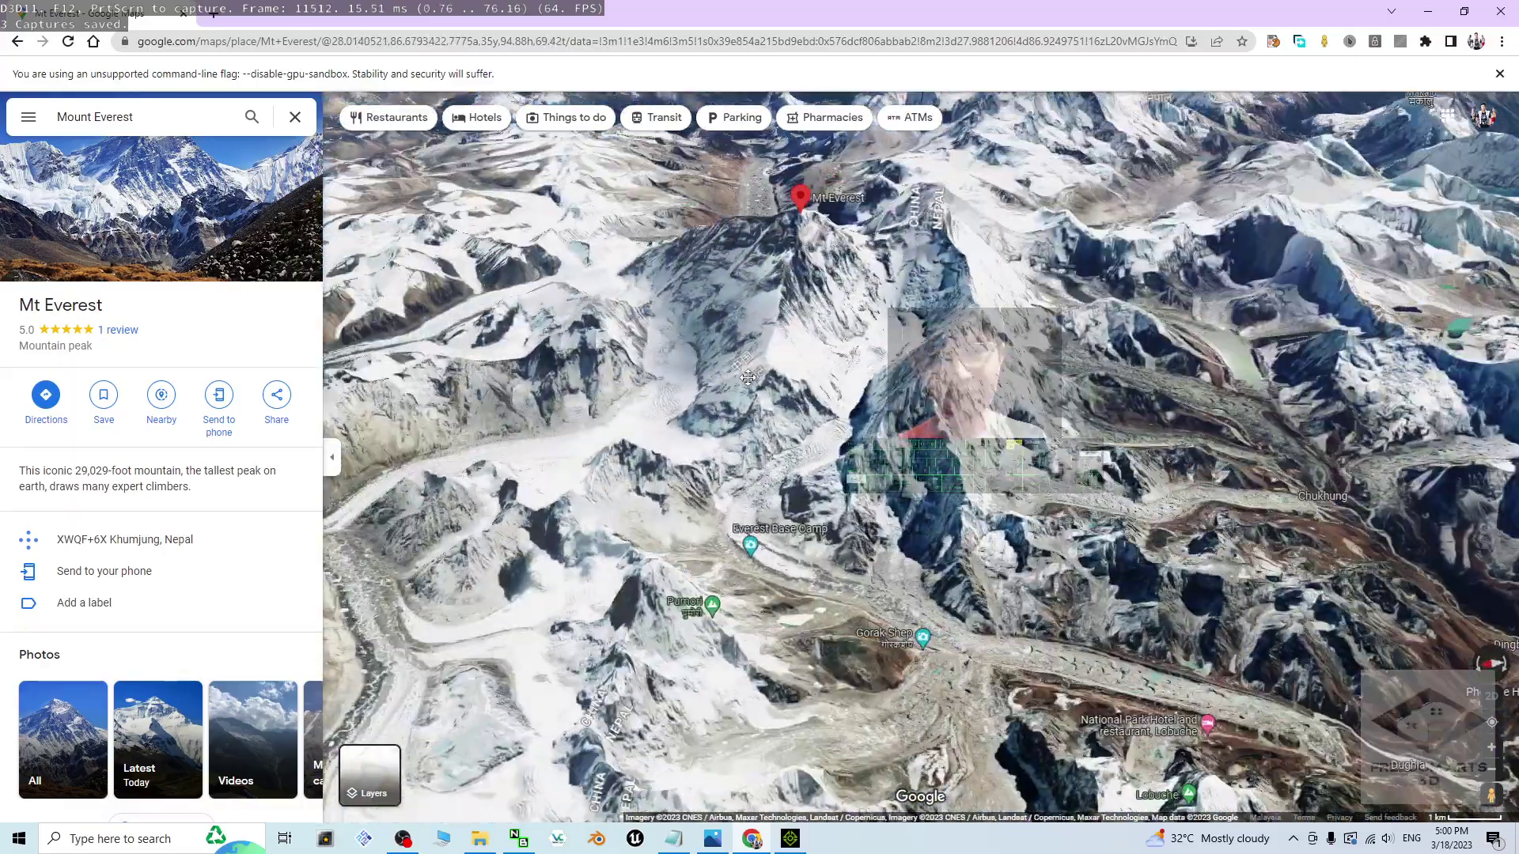
{"action": "left_click_drag", "start_coordinate": [748, 377], "coordinate": [748, 384], "text": "ctrl"}
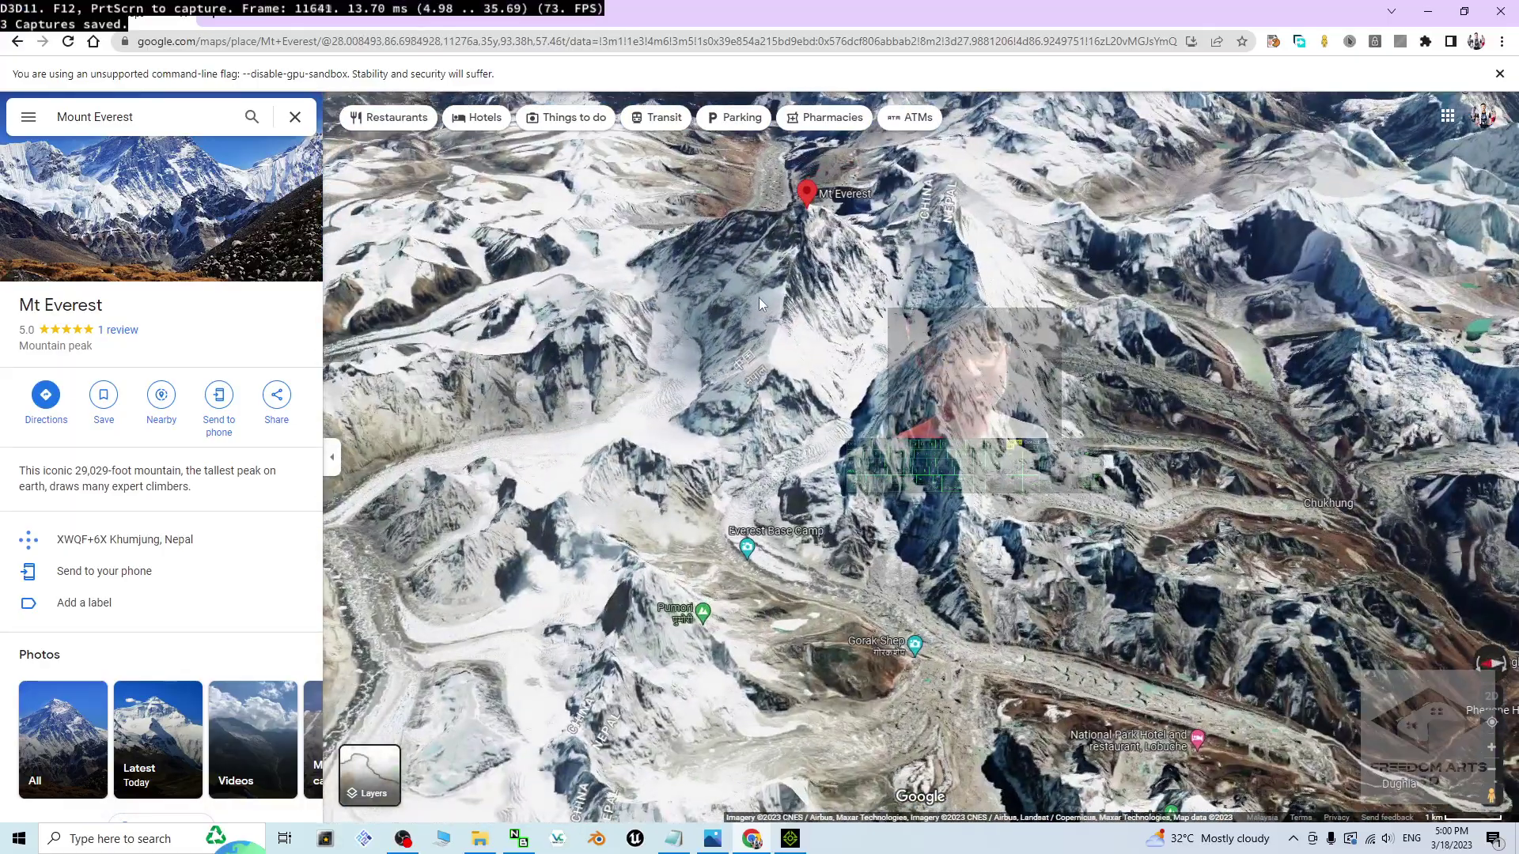
{"action": "mouse_move", "coordinate": [758, 312]}
{"action": "left_mouse_down"}
{"action": "mouse_move", "coordinate": [757, 276]}
{"action": "mouse_move", "coordinate": [759, 634]}
{"action": "mouse_move", "coordinate": [815, 514]}
{"action": "mouse_move", "coordinate": [867, 636]}
{"action": "left_mouse_up"}
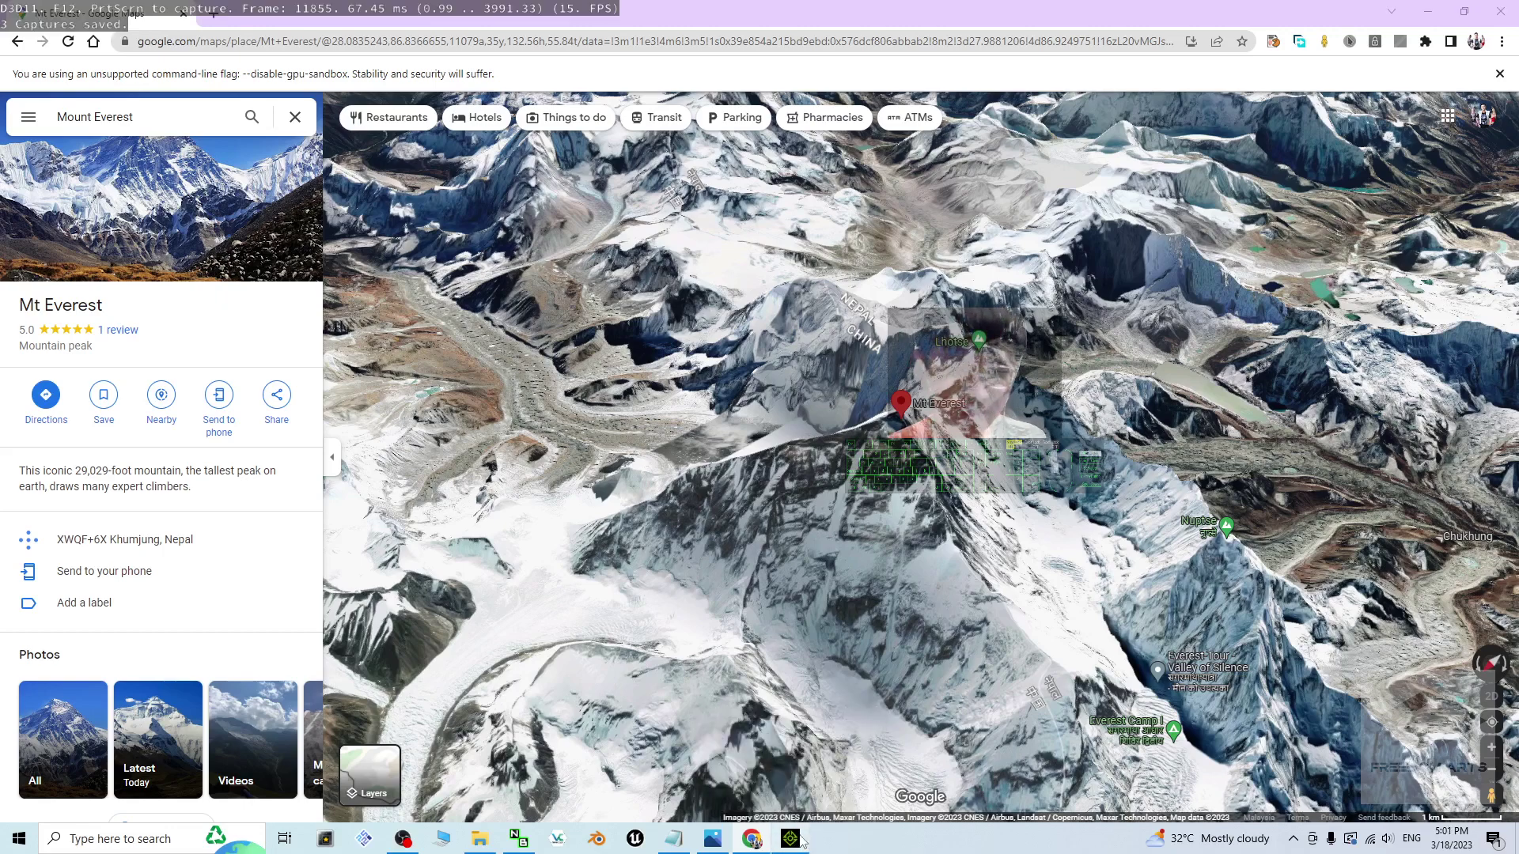
In iClone, frame the everest terrain prop and orbit to a close, low oblique mountain view
{"action": "left_click", "coordinate": [791, 839]}
{"action": "scroll", "coordinate": [932, 452], "scroll_direction": "down", "scroll_amount": 8}
{"action": "key", "text": "f"}
{"action": "left_click_drag", "start_coordinate": [984, 508], "coordinate": [957, 519]}
{"action": "right_click_drag", "start_coordinate": [958, 520], "coordinate": [954, 452]}
{"action": "scroll", "coordinate": [881, 465], "scroll_direction": "up", "scroll_amount": 12}
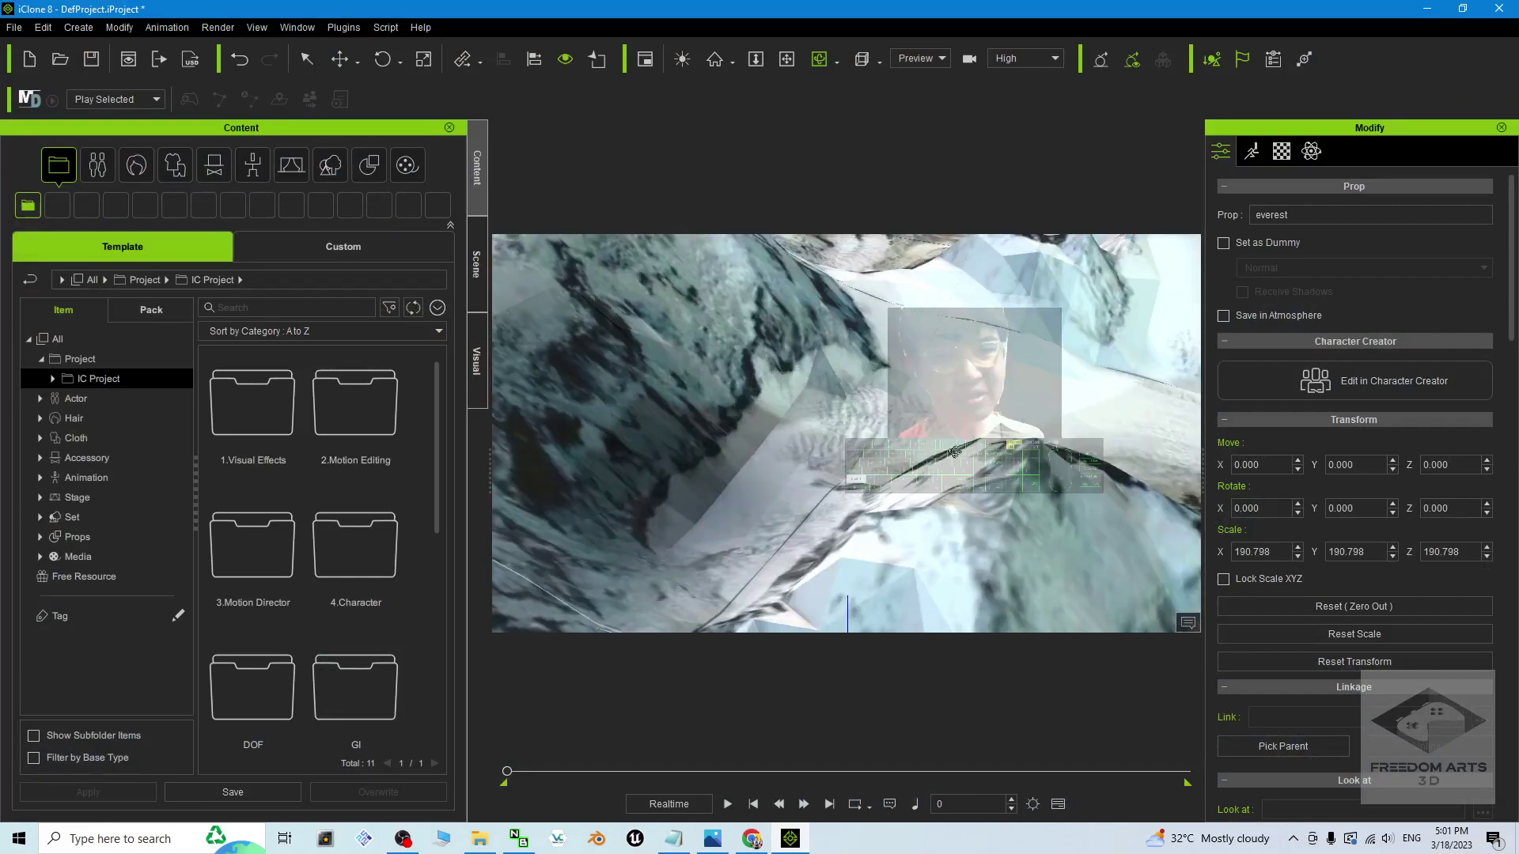
{"action": "left_click_drag", "start_coordinate": [954, 451], "coordinate": [890, 417]}
{"action": "scroll", "coordinate": [889, 417], "scroll_direction": "up", "scroll_amount": 5}
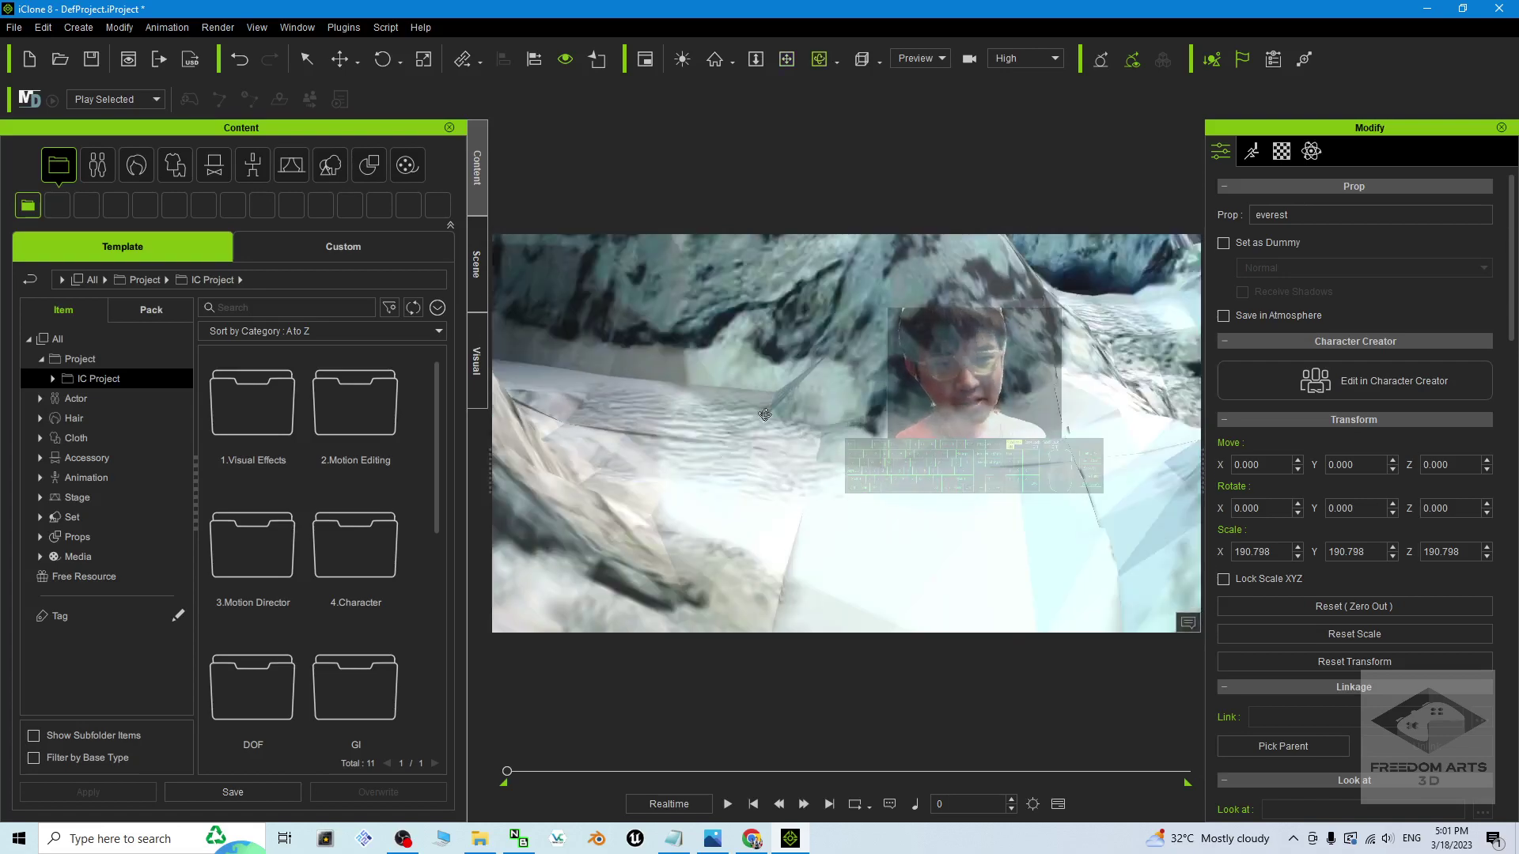
Start a new project without saving the everest terrain, then minimize iClone to reveal Google Maps
{"action": "scroll", "coordinate": [769, 413], "scroll_direction": "down", "scroll_amount": 8}
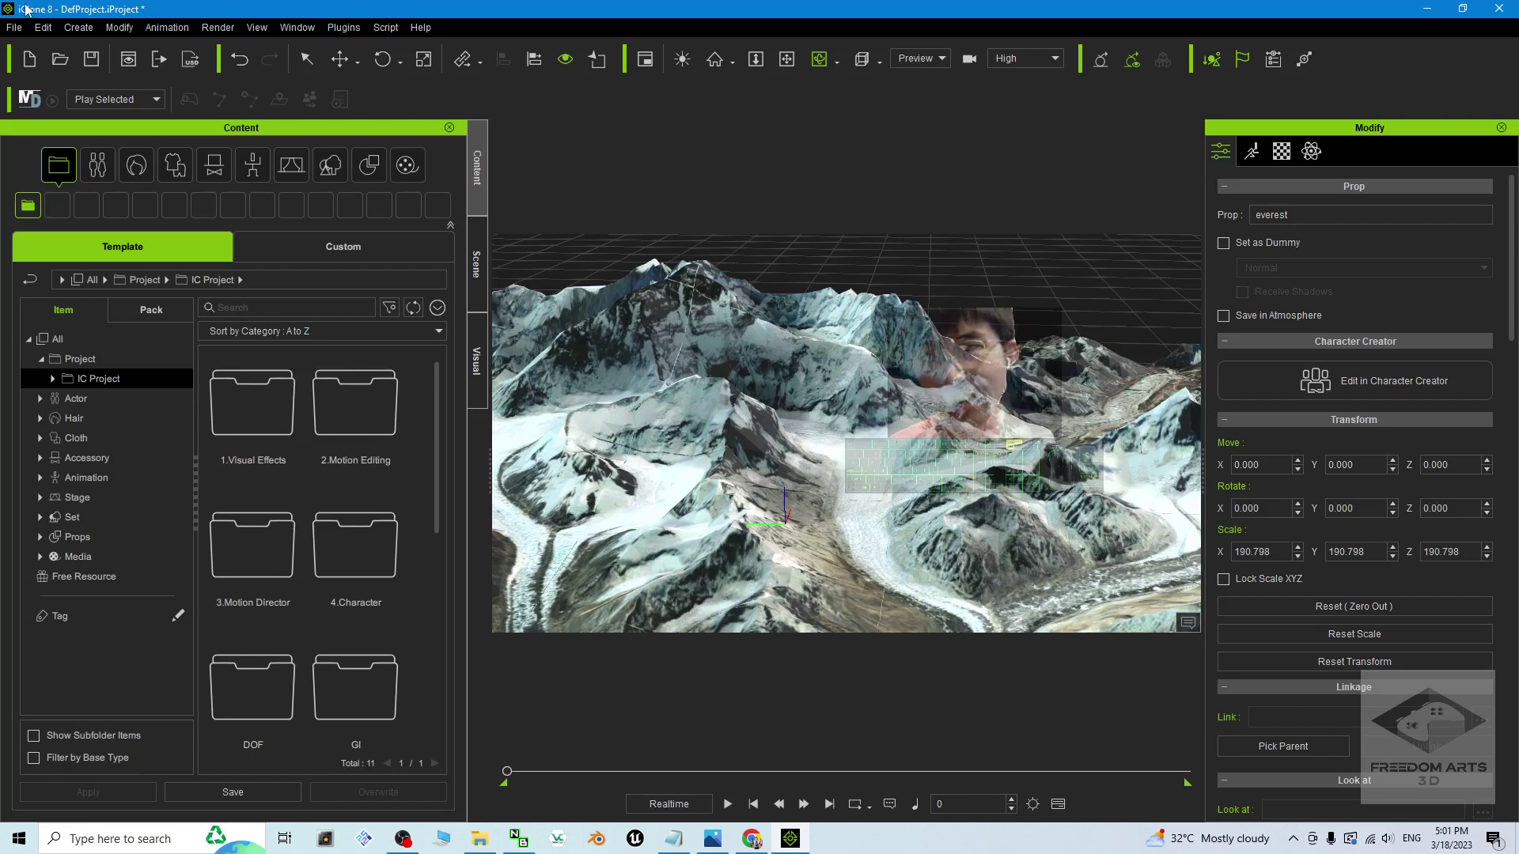
{"action": "left_click", "coordinate": [15, 27]}
{"action": "left_click", "coordinate": [40, 50]}
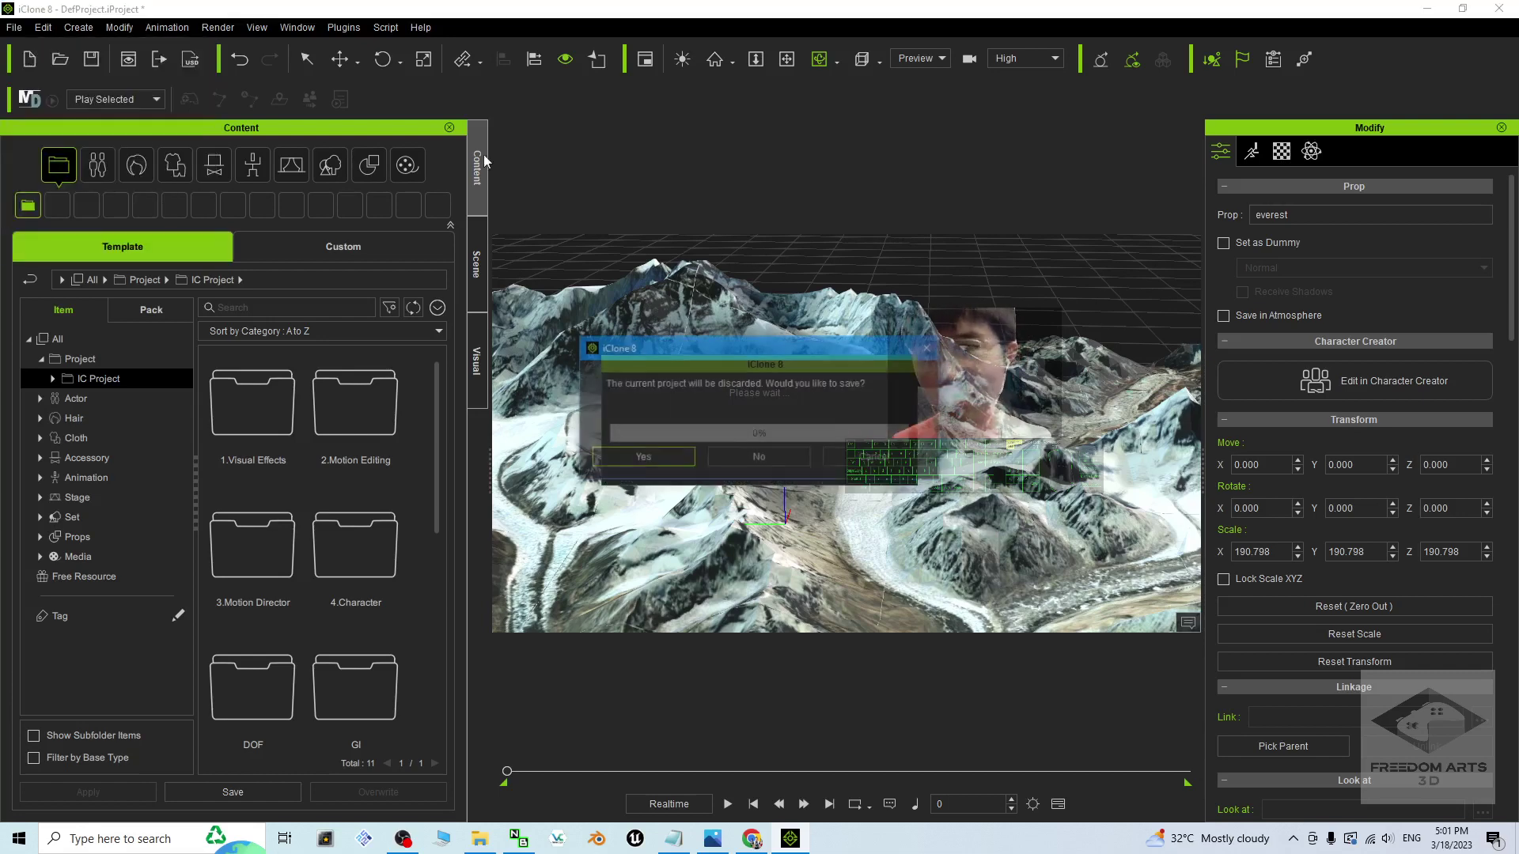
{"action": "left_click", "coordinate": [767, 462]}
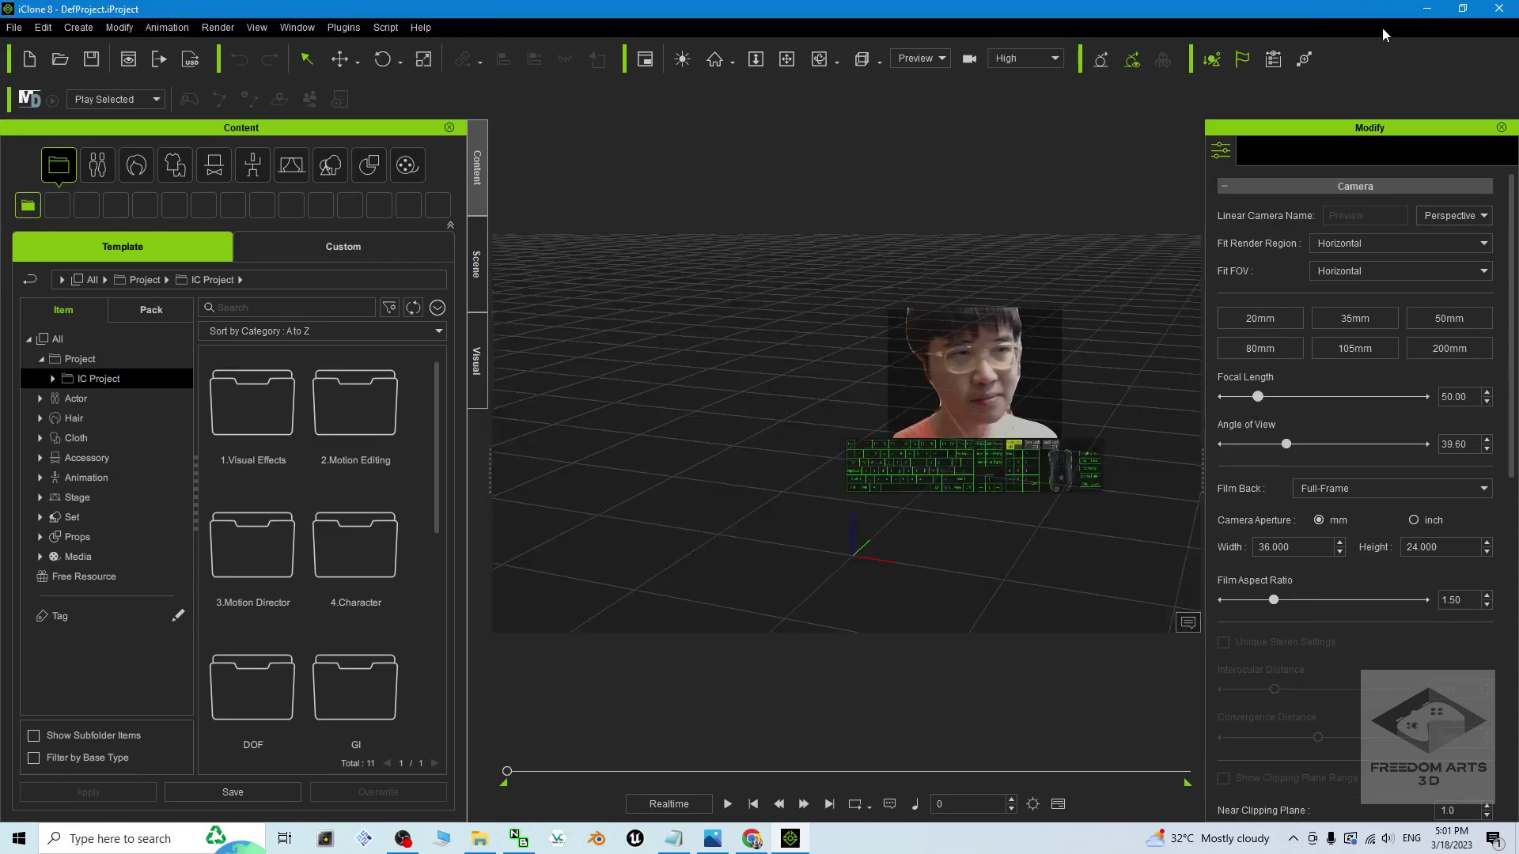
{"action": "left_click", "coordinate": [1428, 8]}
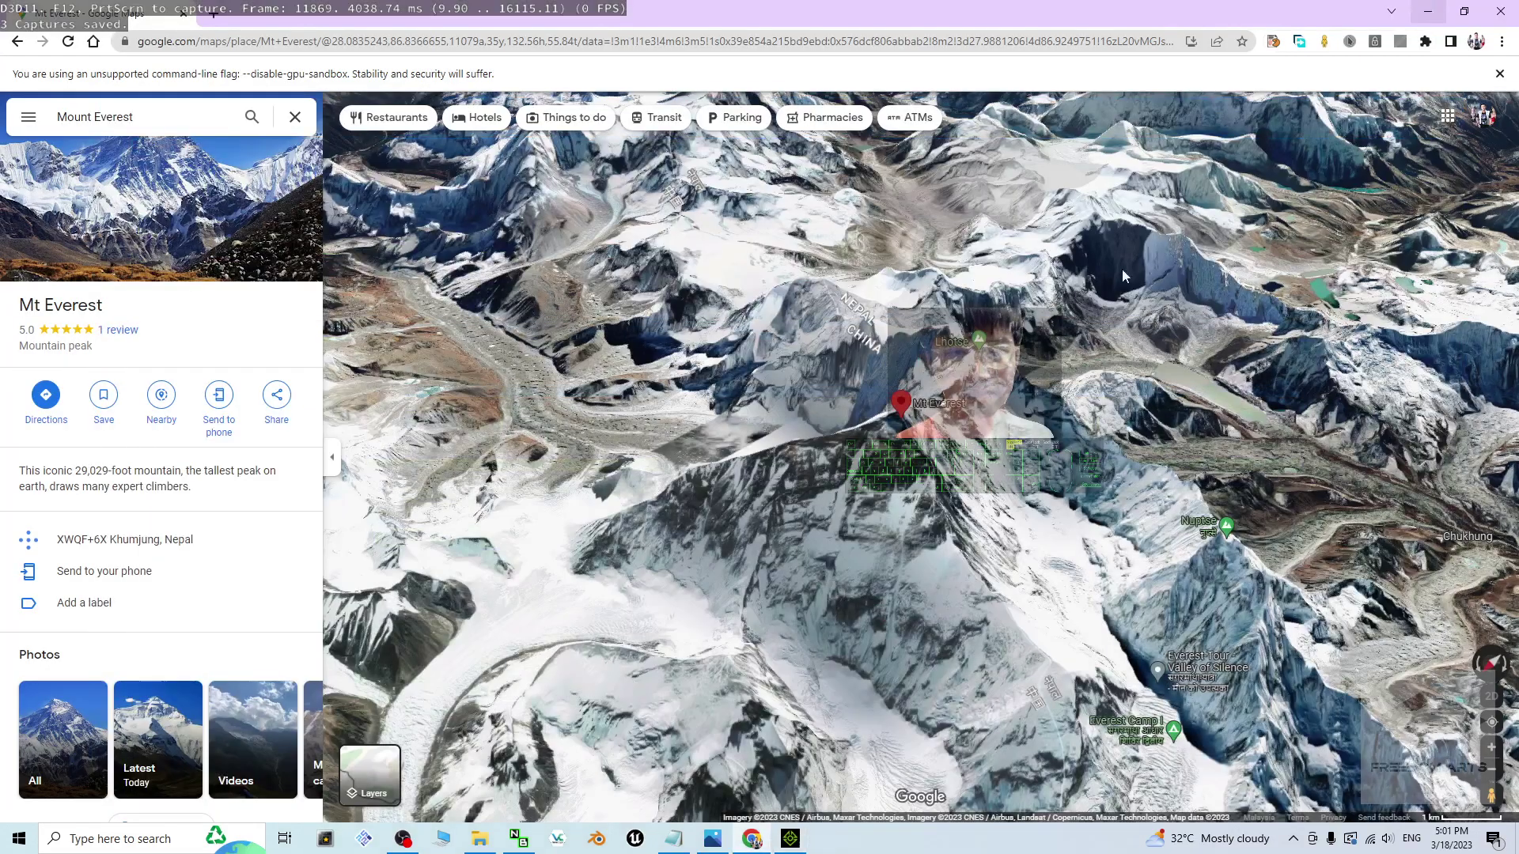
Minimize OBS and the Photos cover image, and close the Google Maps Chrome window
{"action": "left_click", "coordinate": [403, 838]}
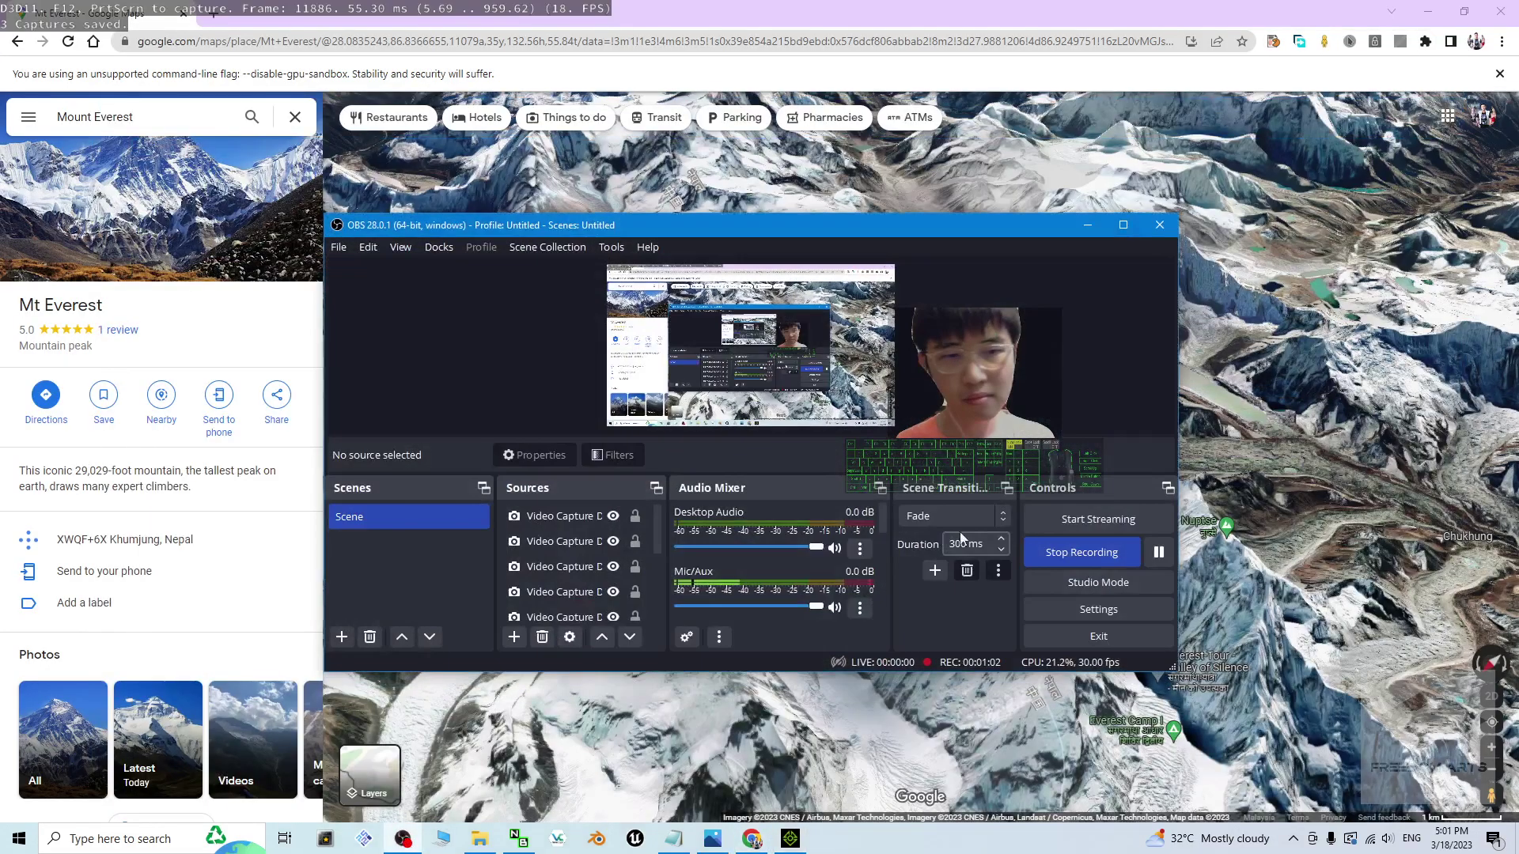
{"action": "left_click", "coordinate": [1088, 224]}
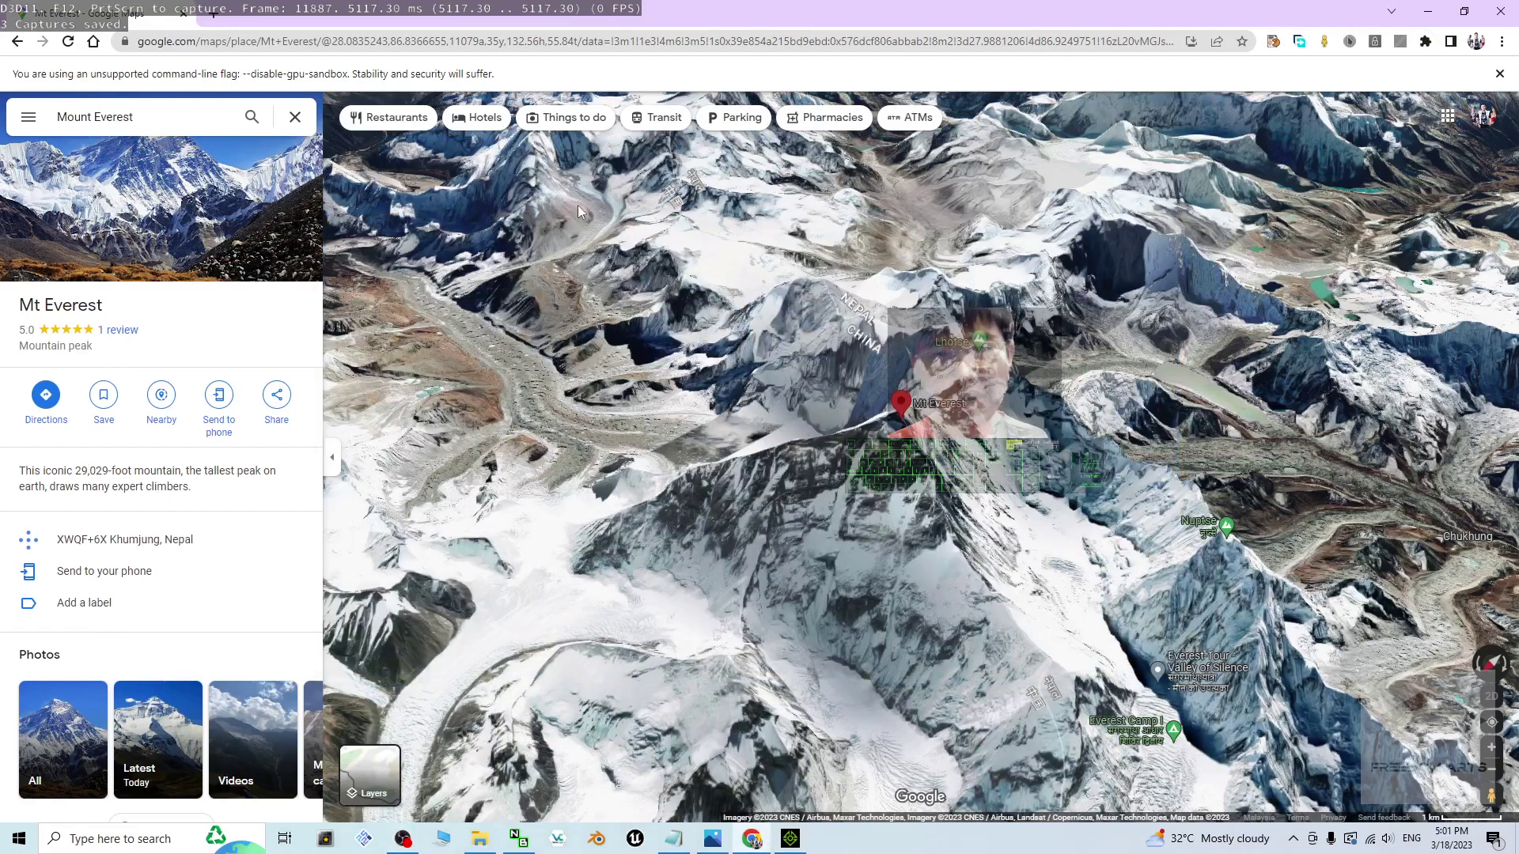
{"action": "left_click", "coordinate": [1495, 13]}
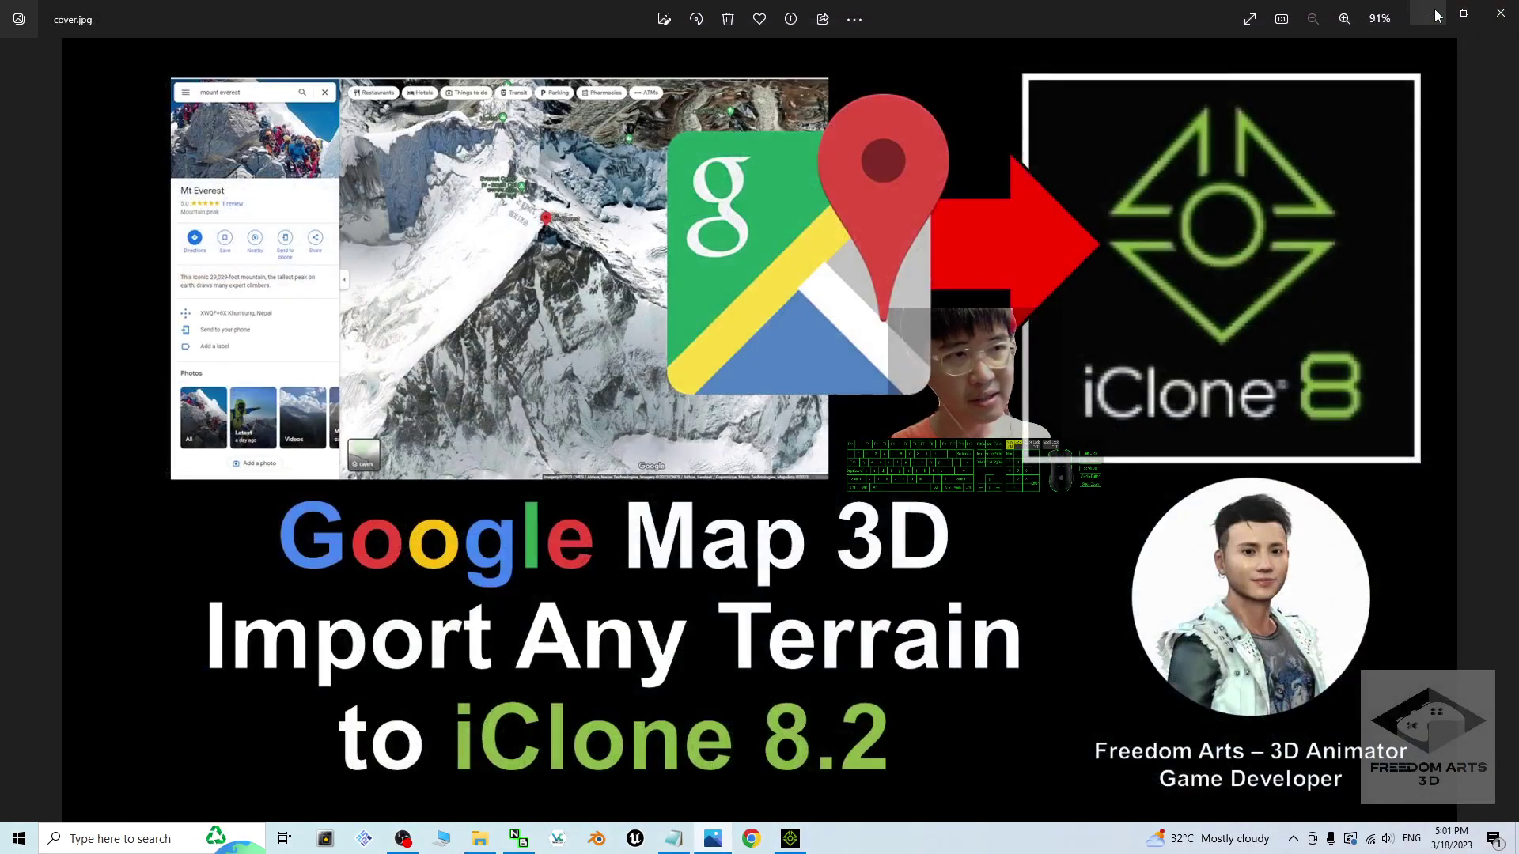
{"action": "left_click", "coordinate": [1427, 13]}
Bring up notes.txt, select the Grabber download link, and select the Google Map 3D Grabber desktop folder
{"action": "left_click", "coordinate": [675, 840]}
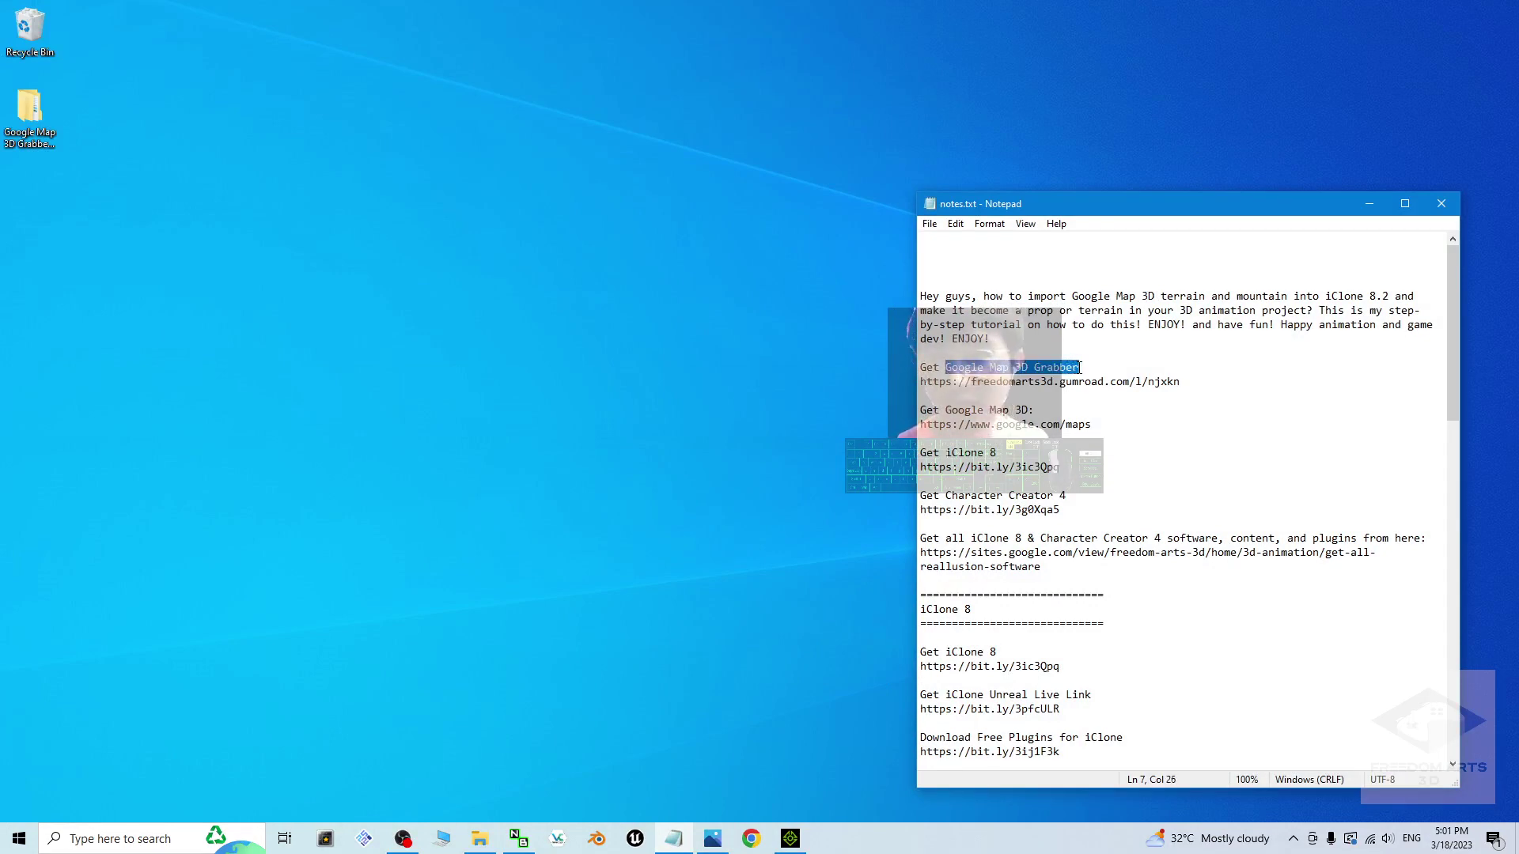
{"action": "left_click_drag", "start_coordinate": [1202, 386], "coordinate": [968, 387]}
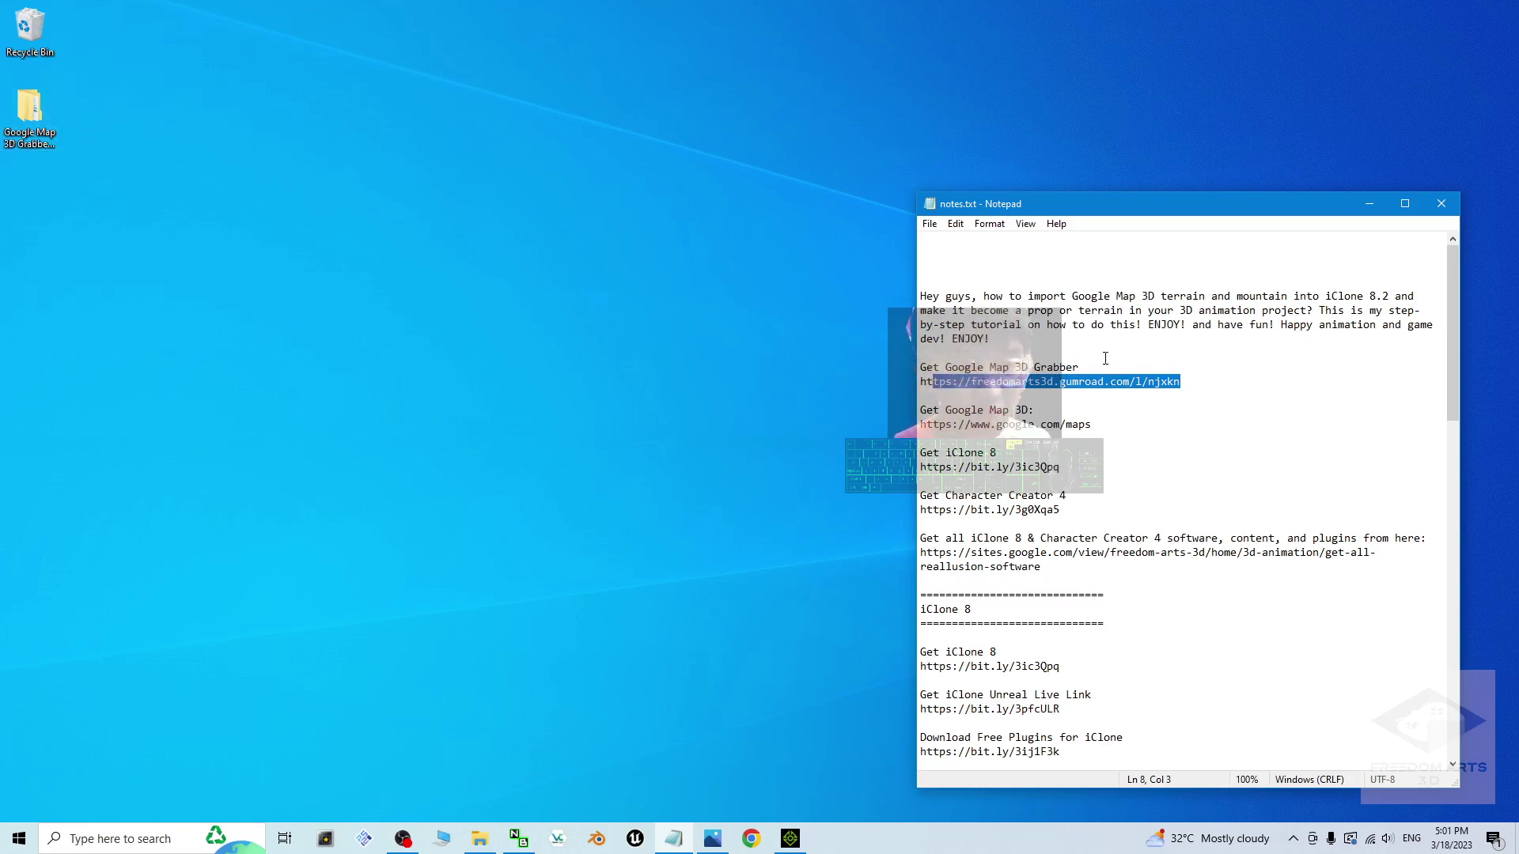
{"action": "left_click", "coordinate": [443, 287]}
{"action": "left_click", "coordinate": [31, 111]}
{"action": "double_click", "coordinate": [40, 107]}
{"action": "left_click_drag", "start_coordinate": [894, 17], "coordinate": [332, 64]}
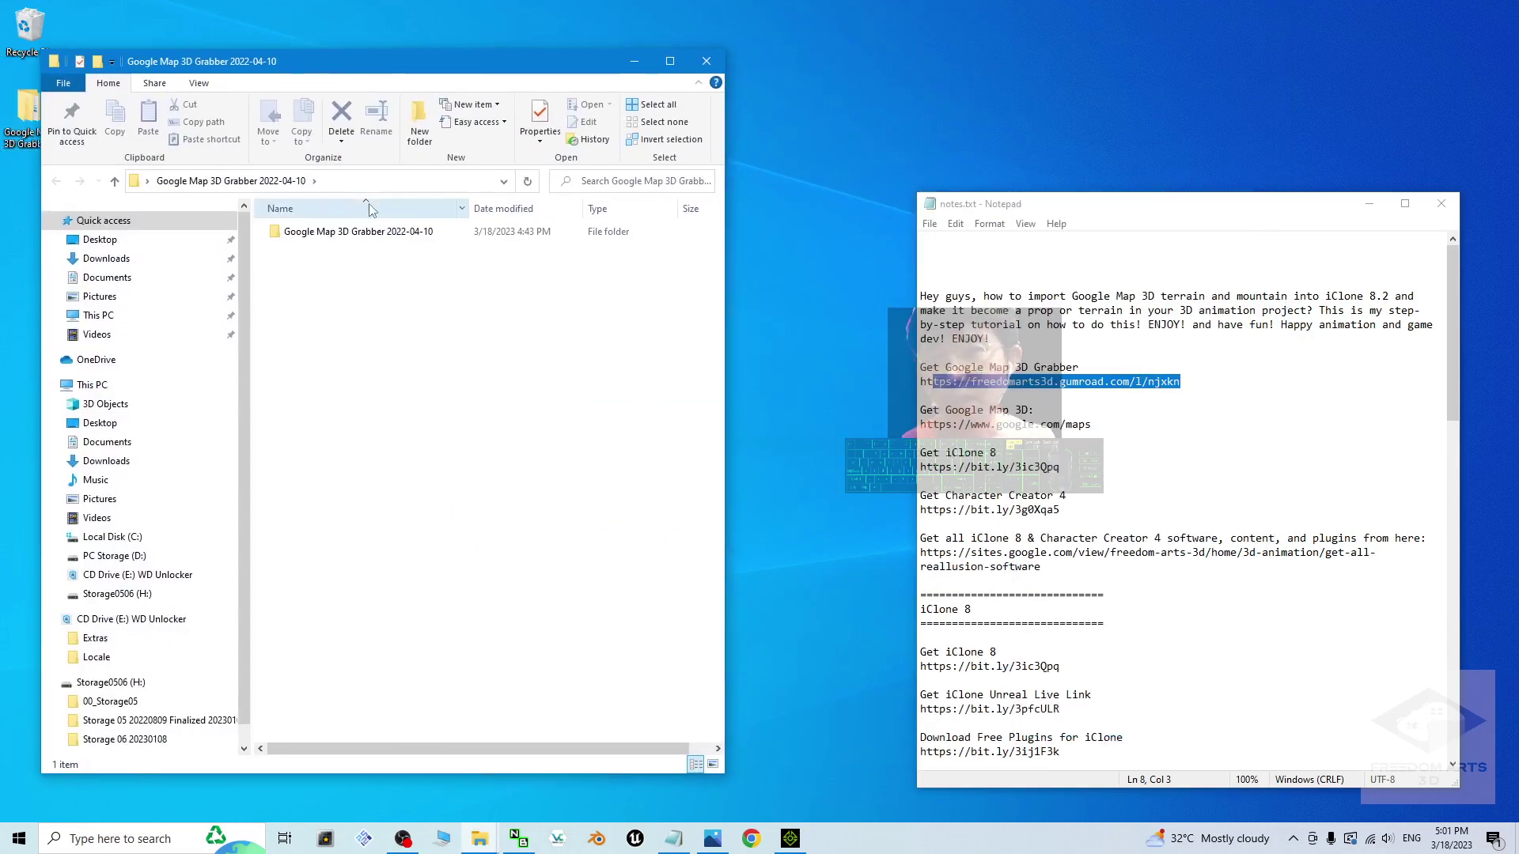
{"action": "double_click", "coordinate": [356, 237]}
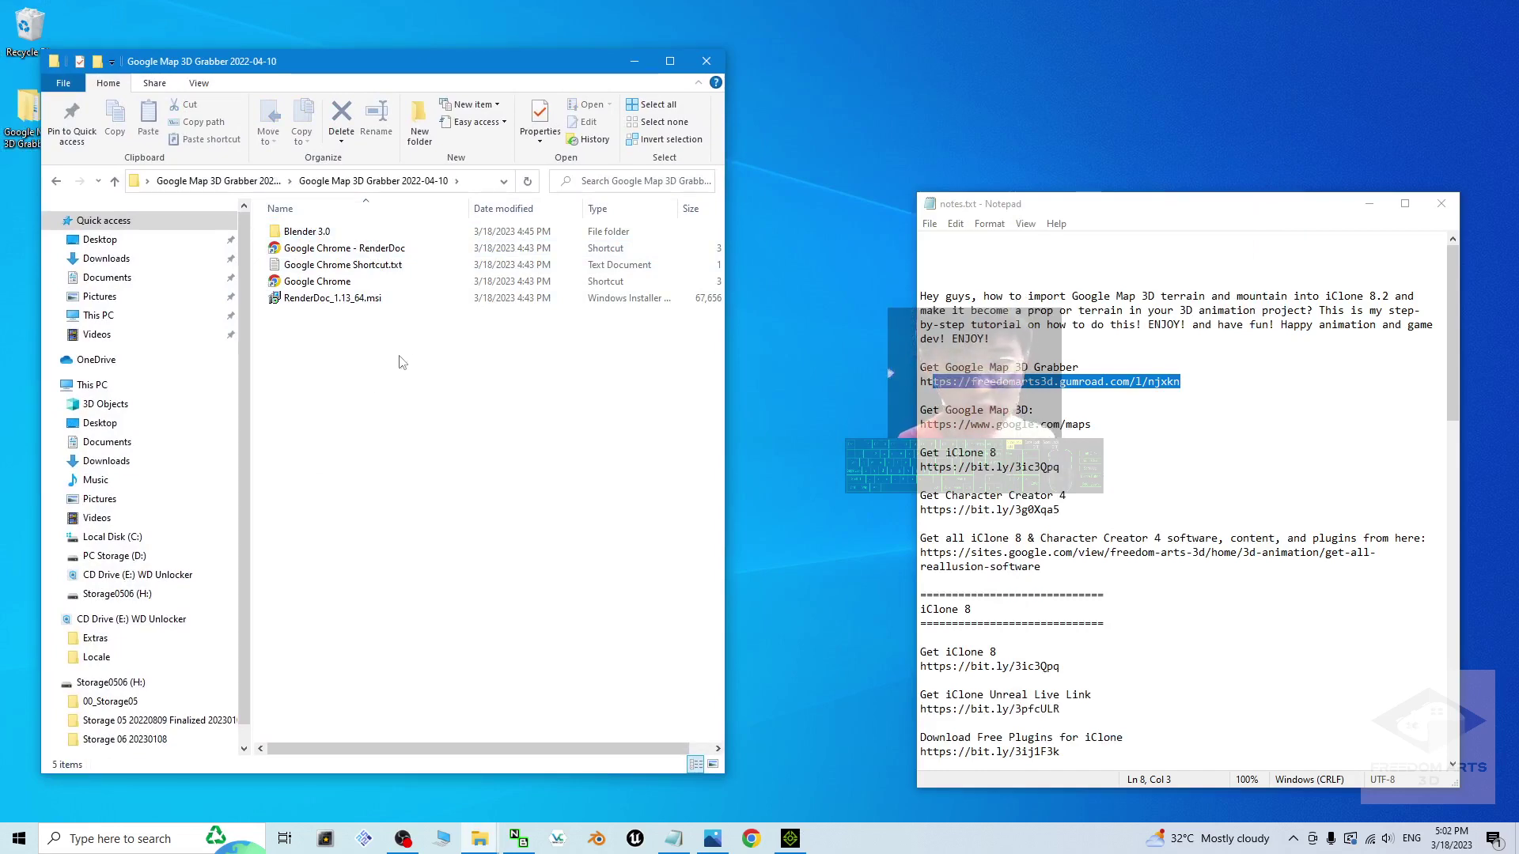
{"action": "left_click", "coordinate": [751, 838]}
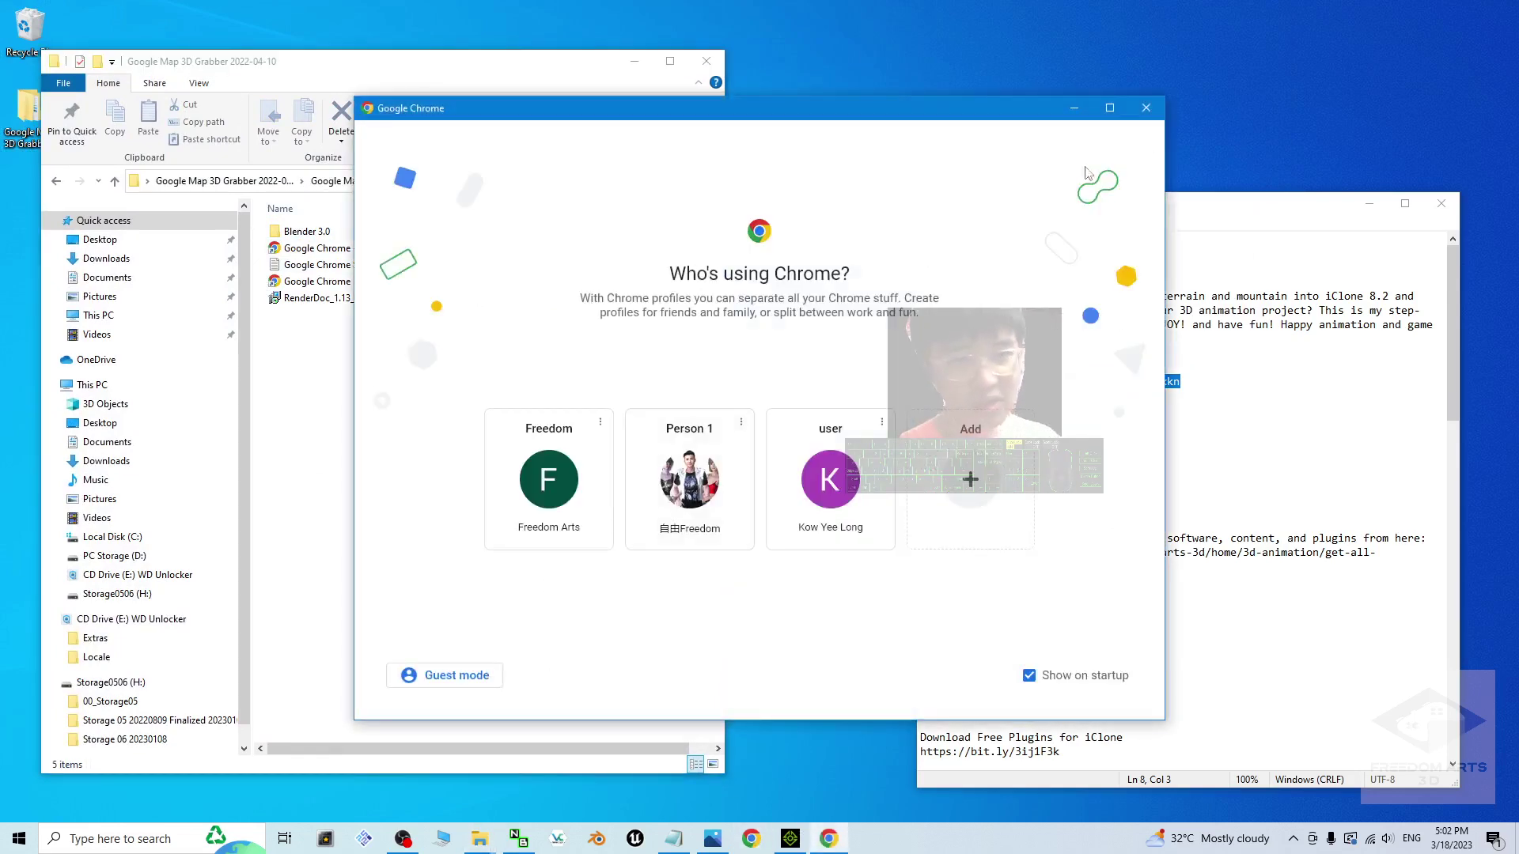
{"action": "left_click", "coordinate": [1146, 108]}
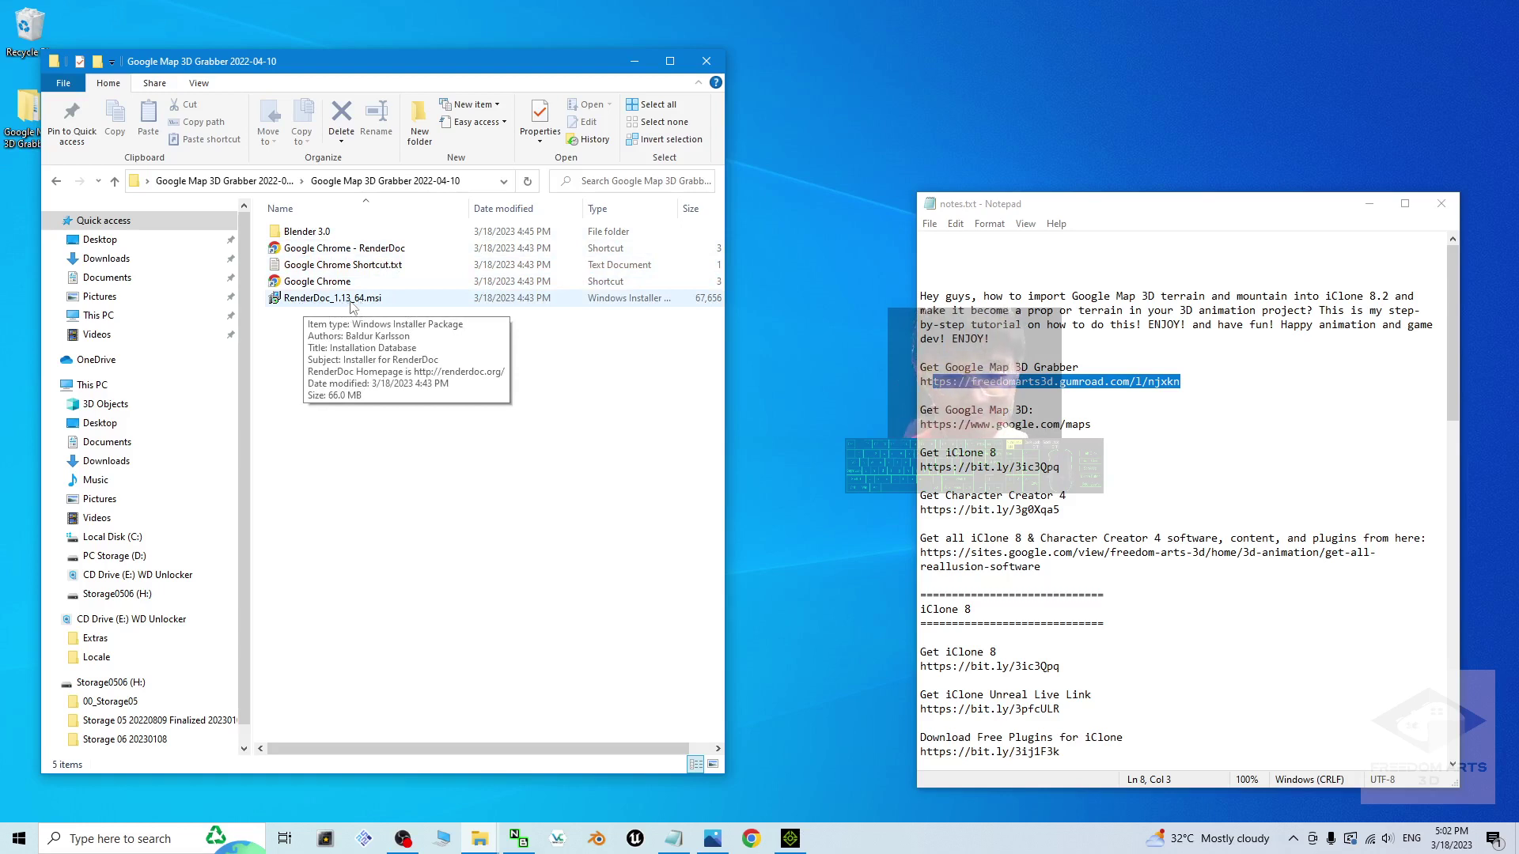
{"action": "left_click_drag", "start_coordinate": [587, 478], "coordinate": [207, 205]}
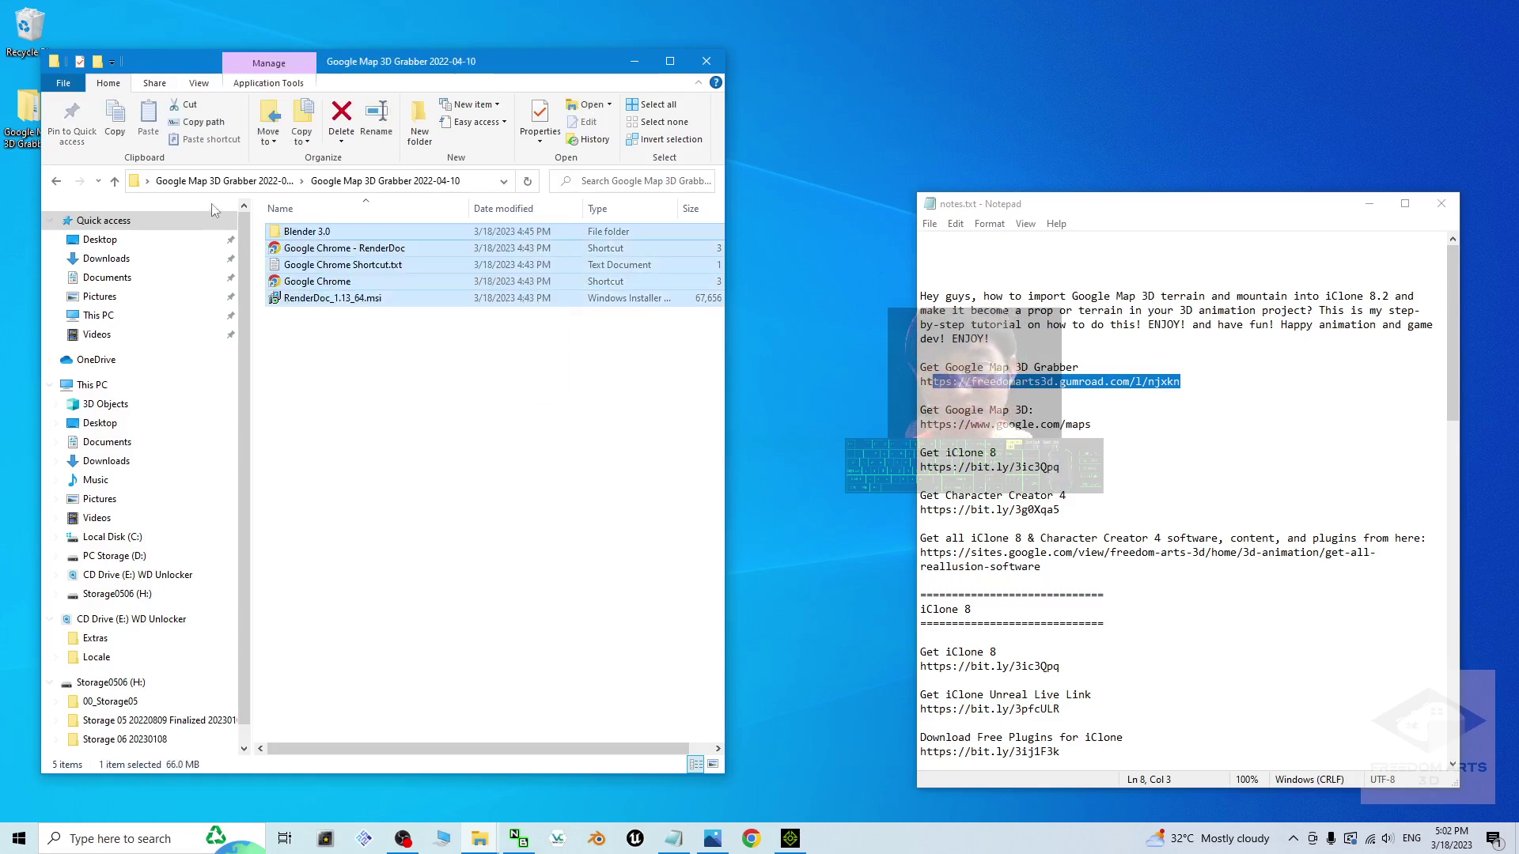
{"action": "left_click_drag", "start_coordinate": [282, 62], "coordinate": [361, 58]}
{"action": "left_click", "coordinate": [38, 120]}
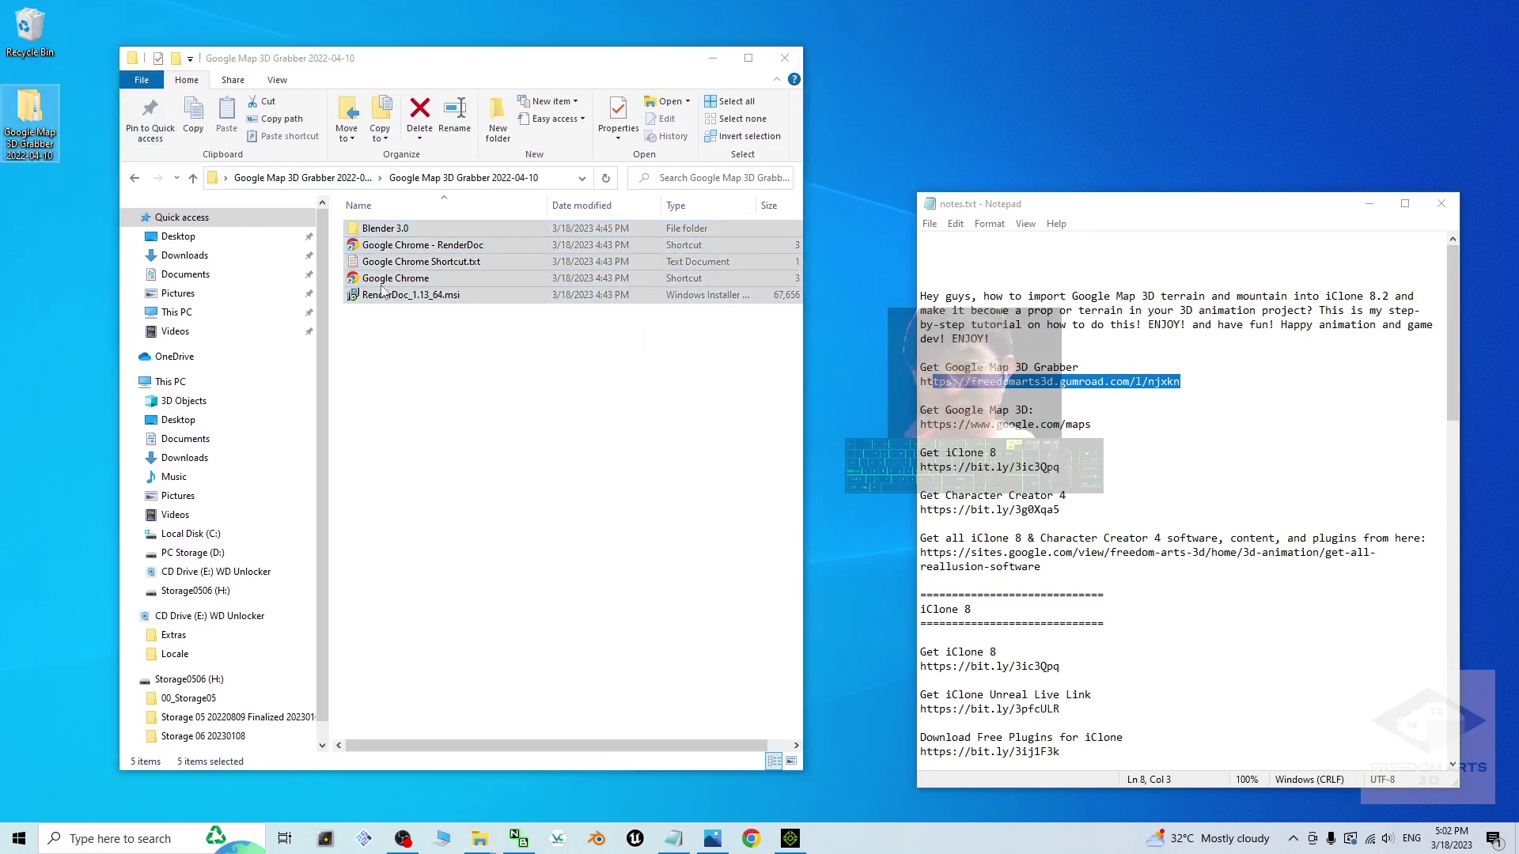
{"action": "left_click", "coordinate": [599, 363]}
{"action": "left_click", "coordinate": [400, 296]}
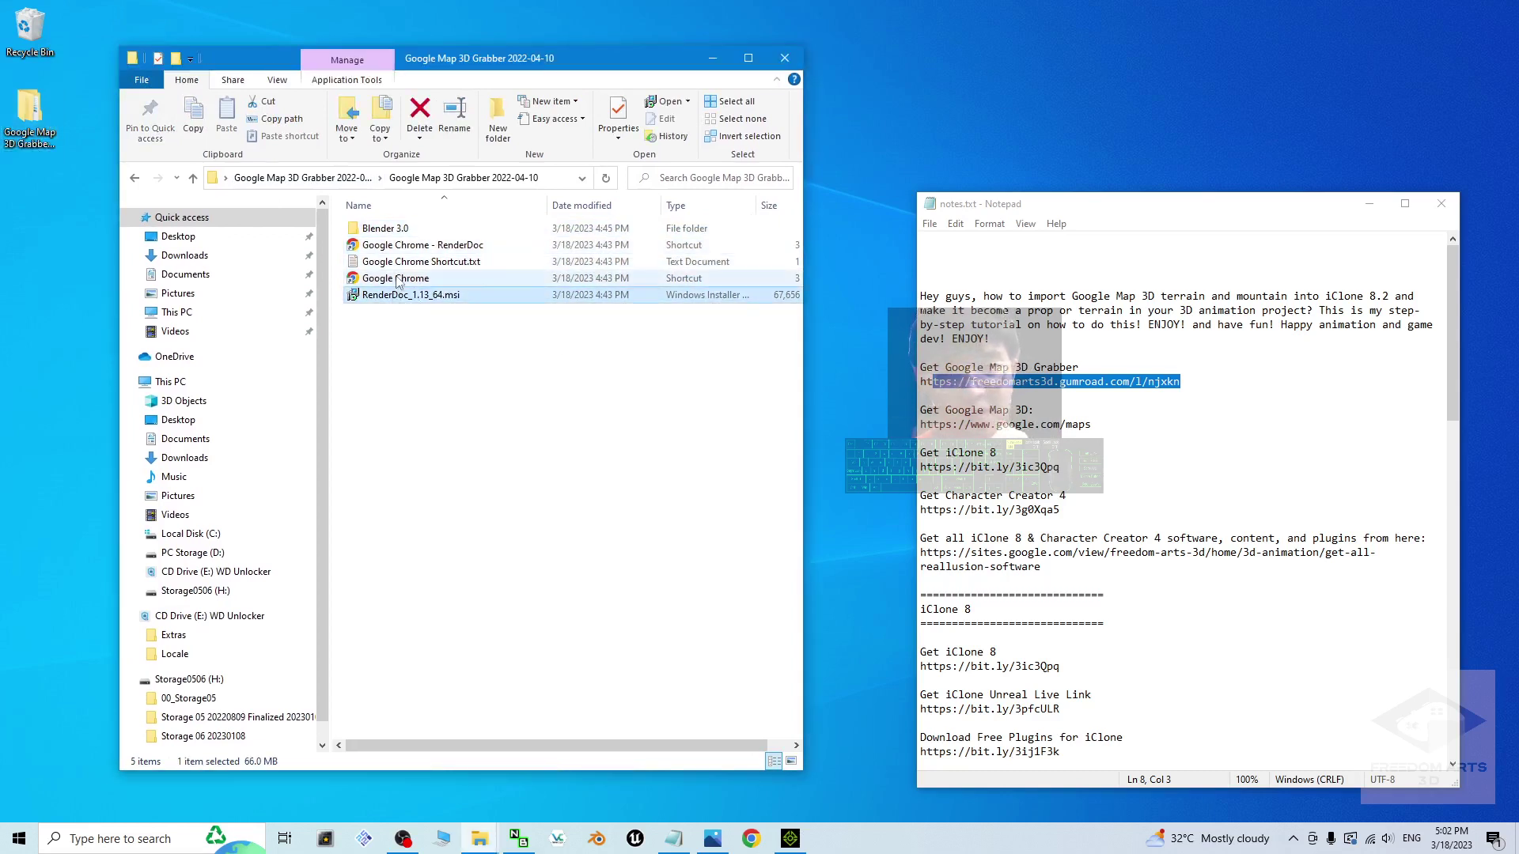
{"action": "left_click", "coordinate": [389, 230]}
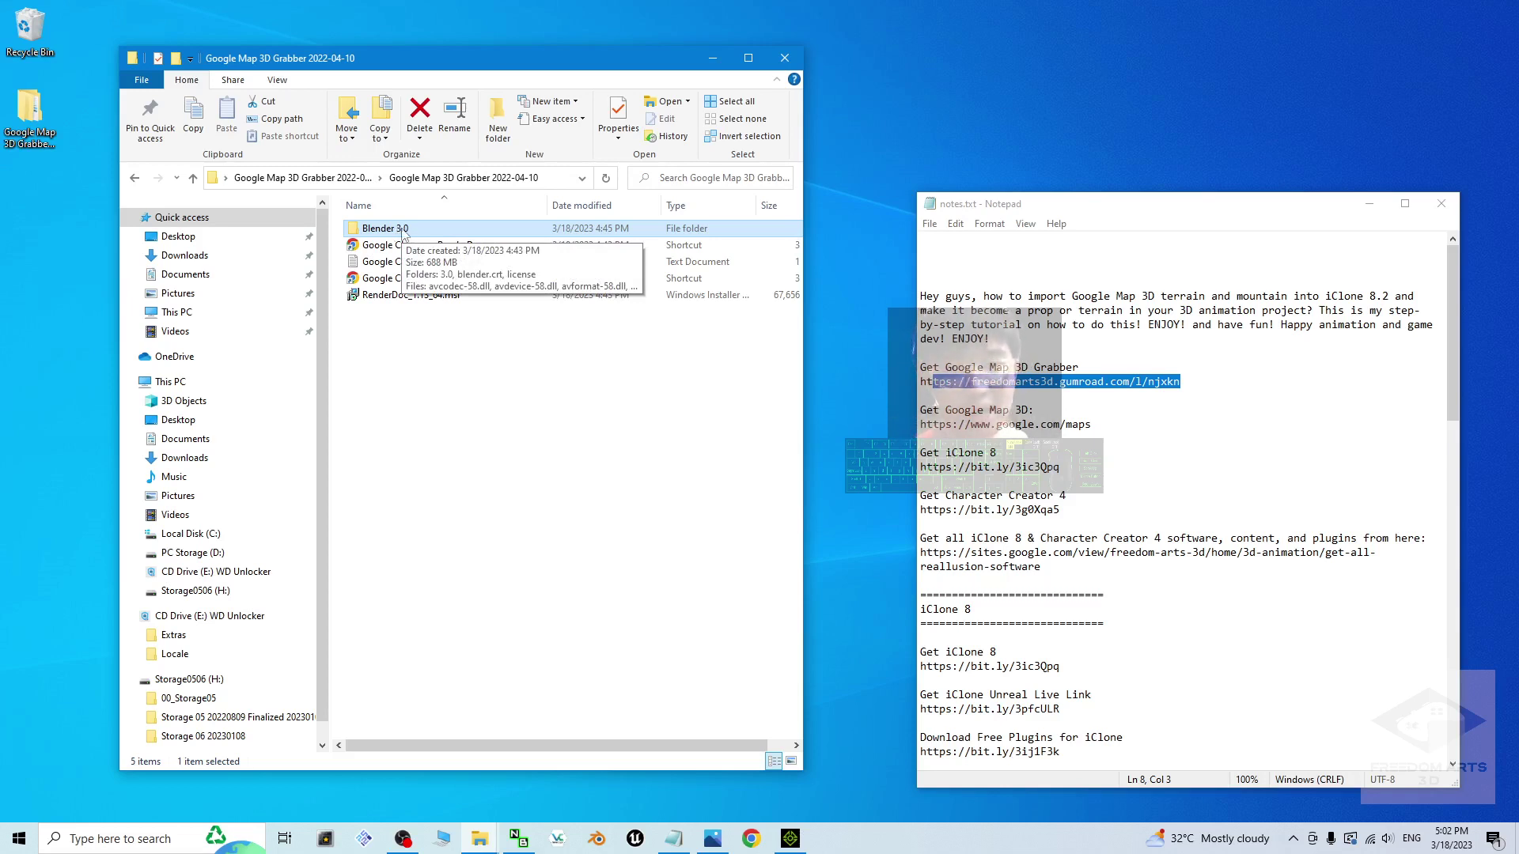
{"action": "double_click", "coordinate": [424, 231]}
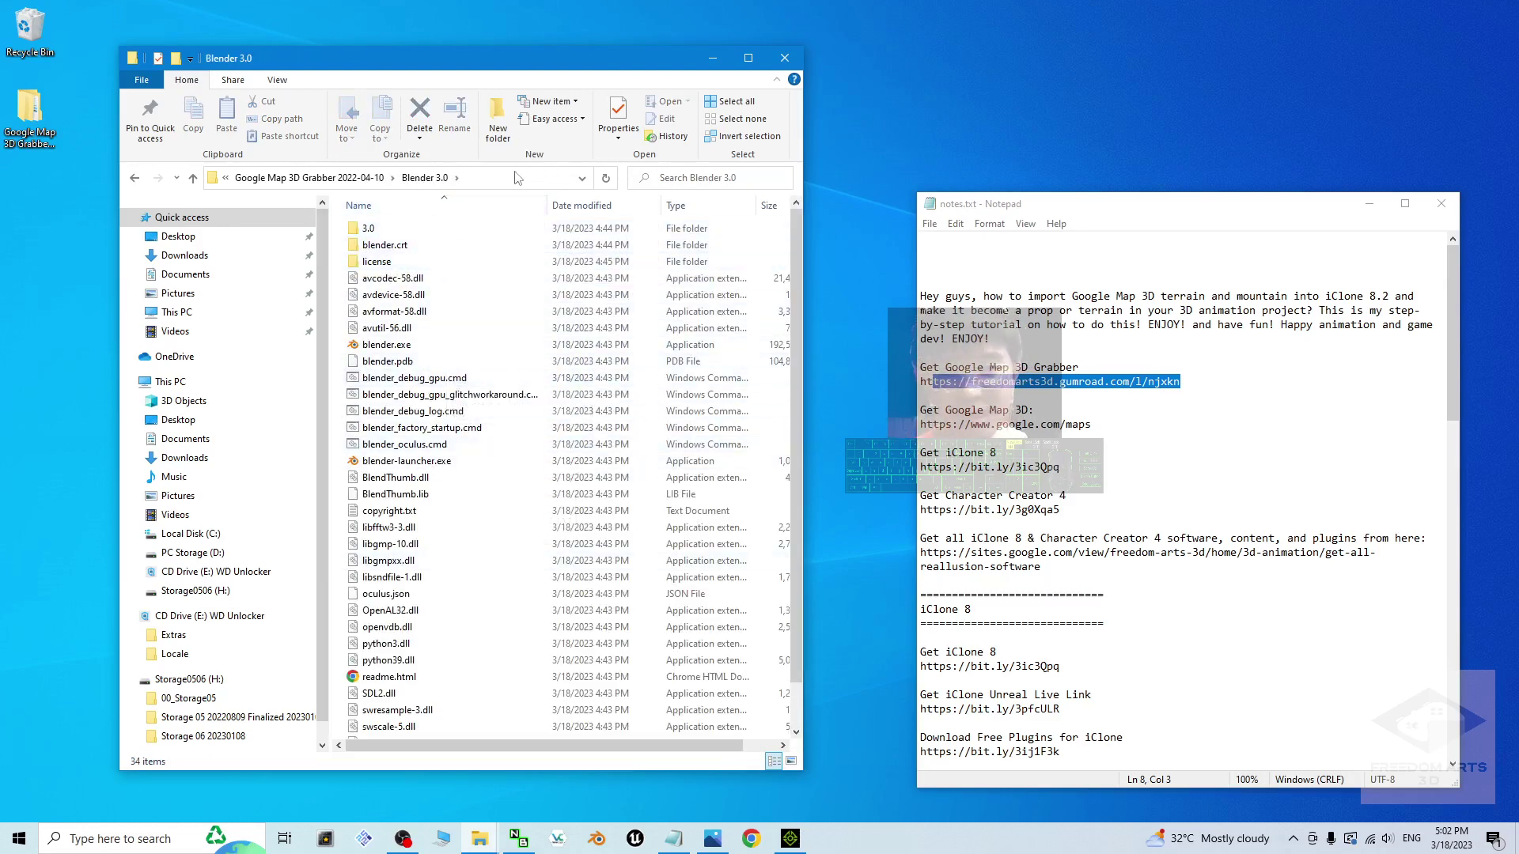
{"action": "left_click", "coordinate": [192, 178]}
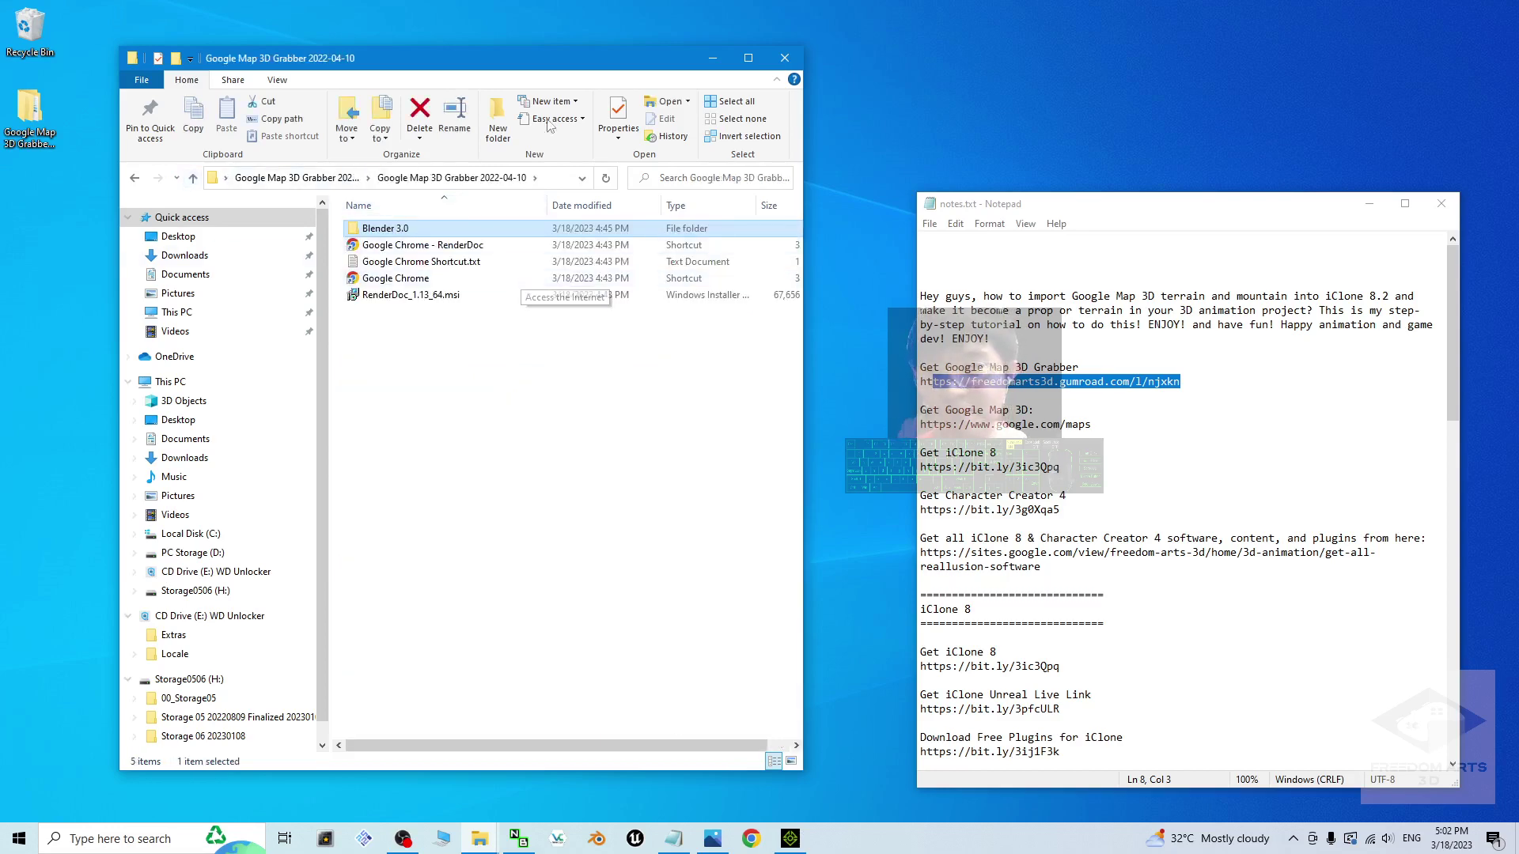
{"action": "left_click", "coordinate": [783, 58]}
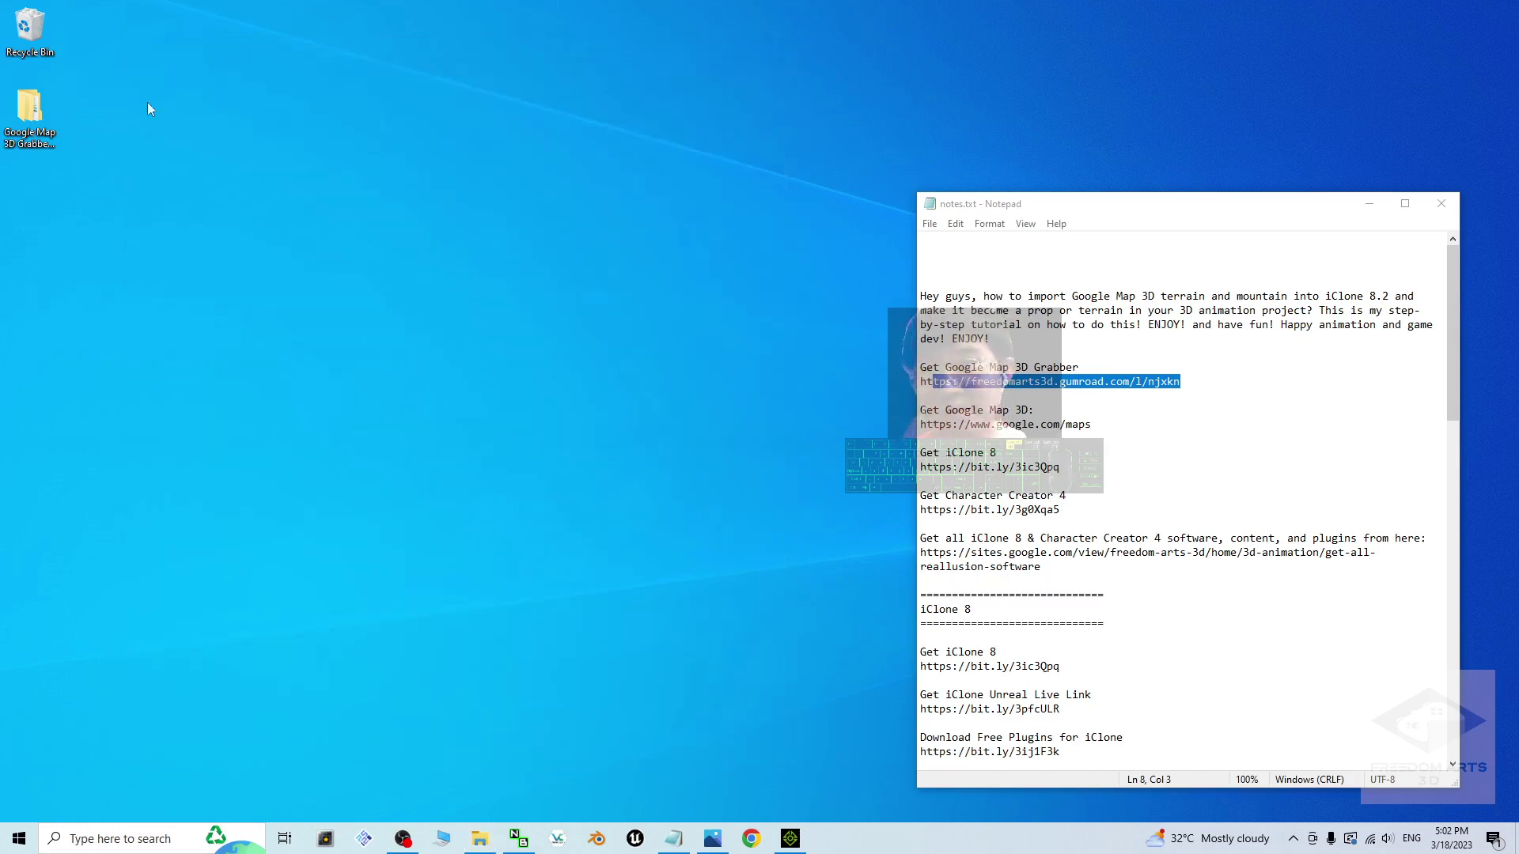
Open the Google Map 3D Grabber 2022-04-10 folder, minimizing iClone and moving the notes aside
{"action": "double_click", "coordinate": [25, 111]}
{"action": "double_click", "coordinate": [466, 231]}
{"action": "left_click", "coordinate": [789, 838]}
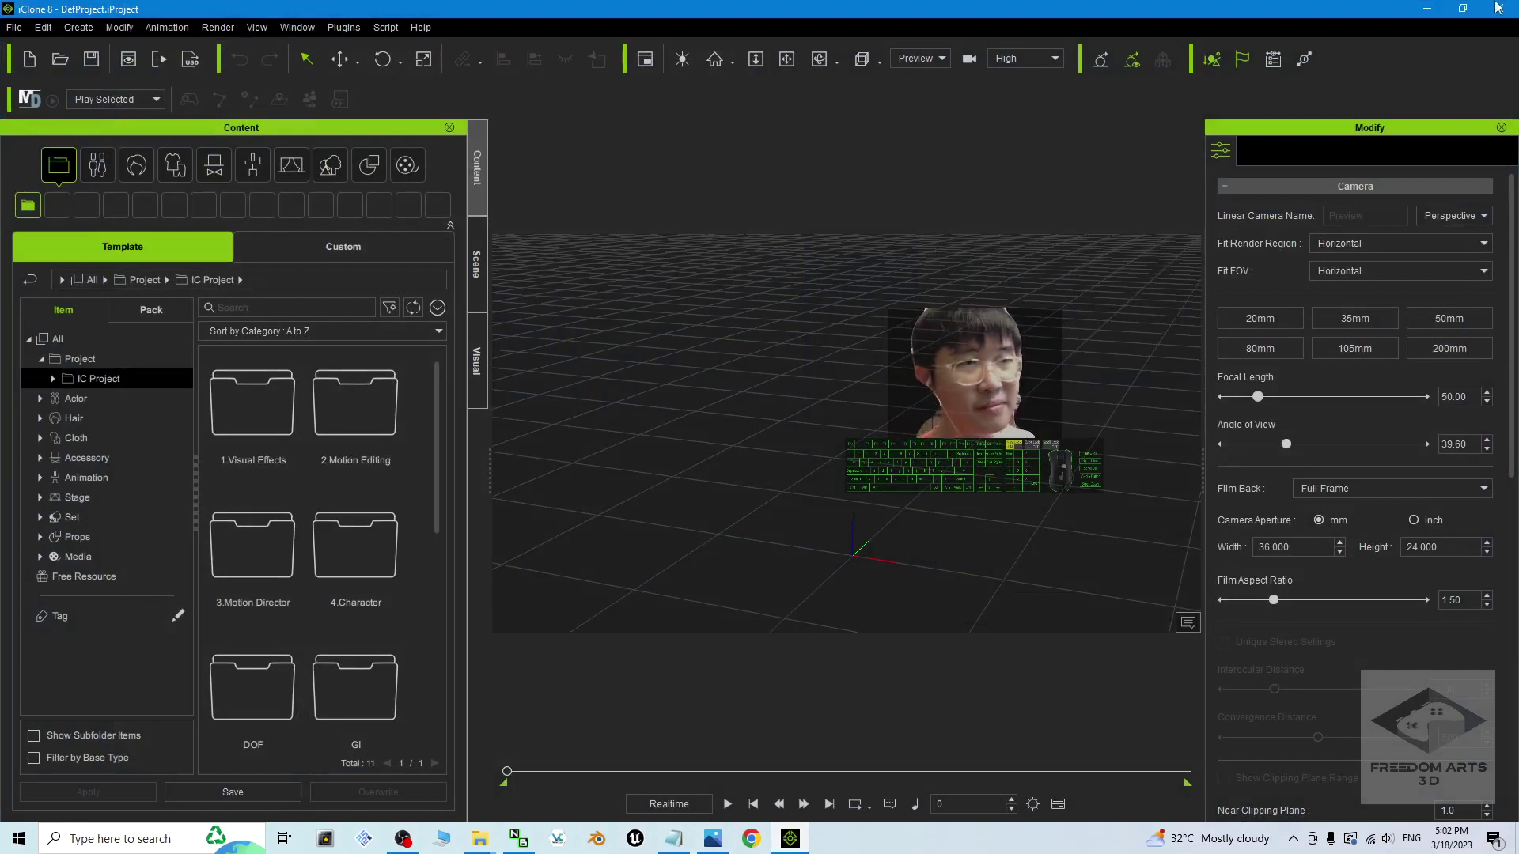
{"action": "left_click", "coordinate": [1426, 9]}
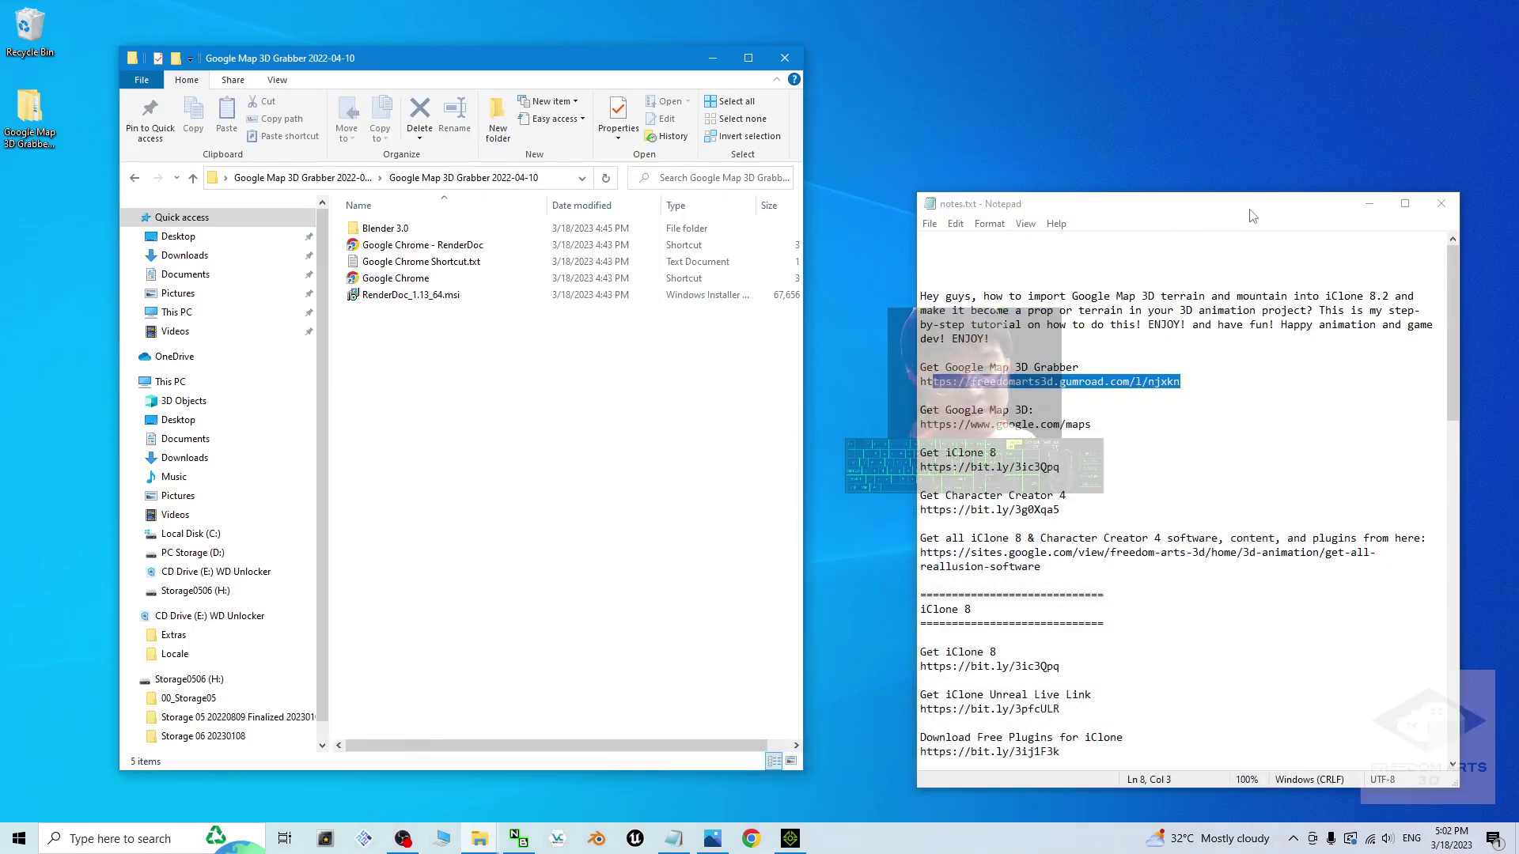
{"action": "left_click_drag", "start_coordinate": [1258, 213], "coordinate": [1221, 181]}
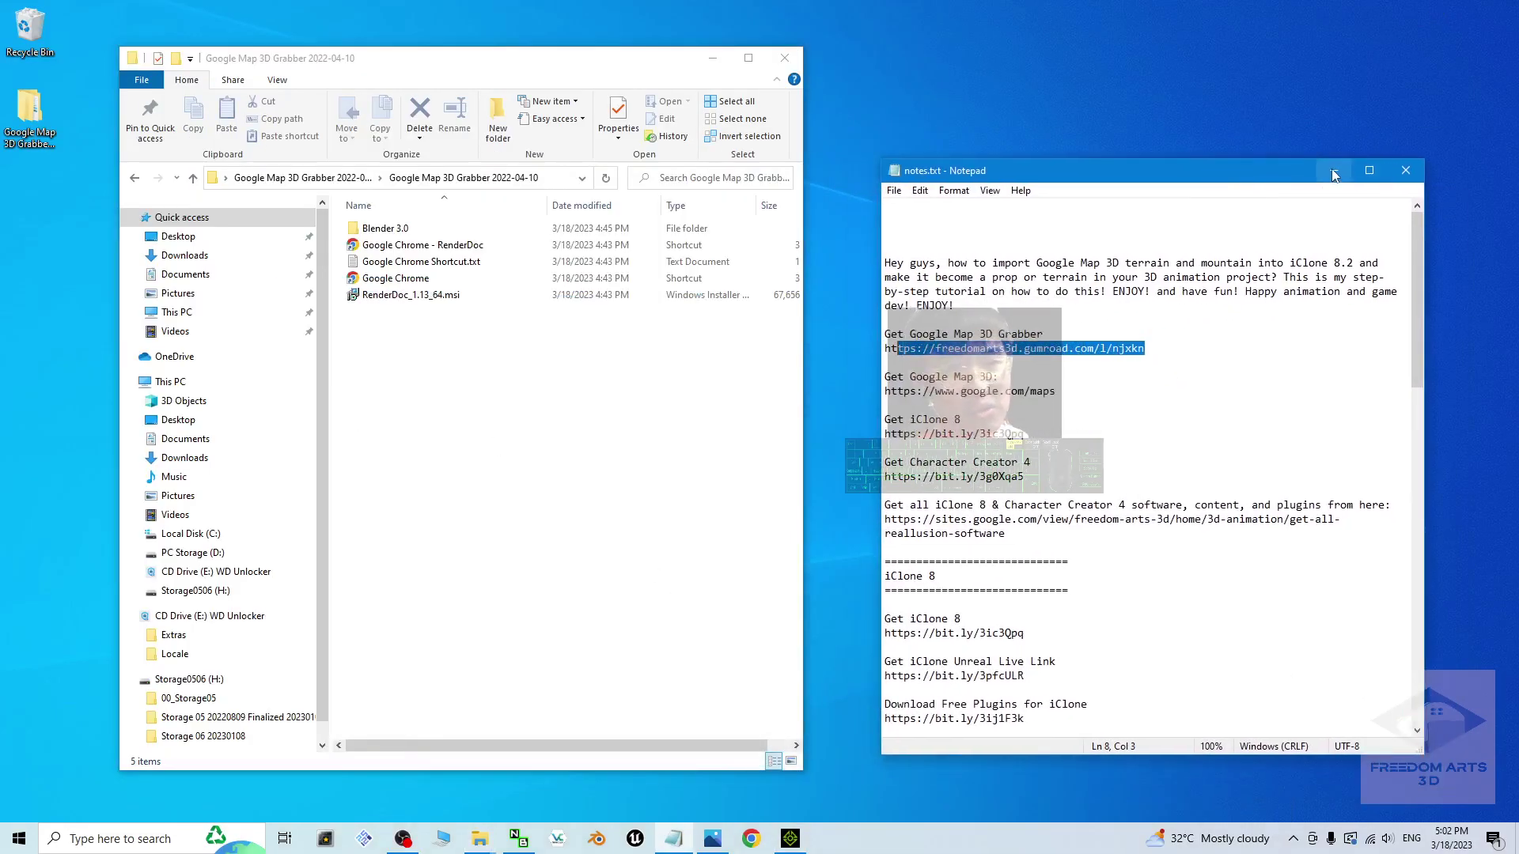
{"action": "left_click", "coordinate": [1332, 172]}
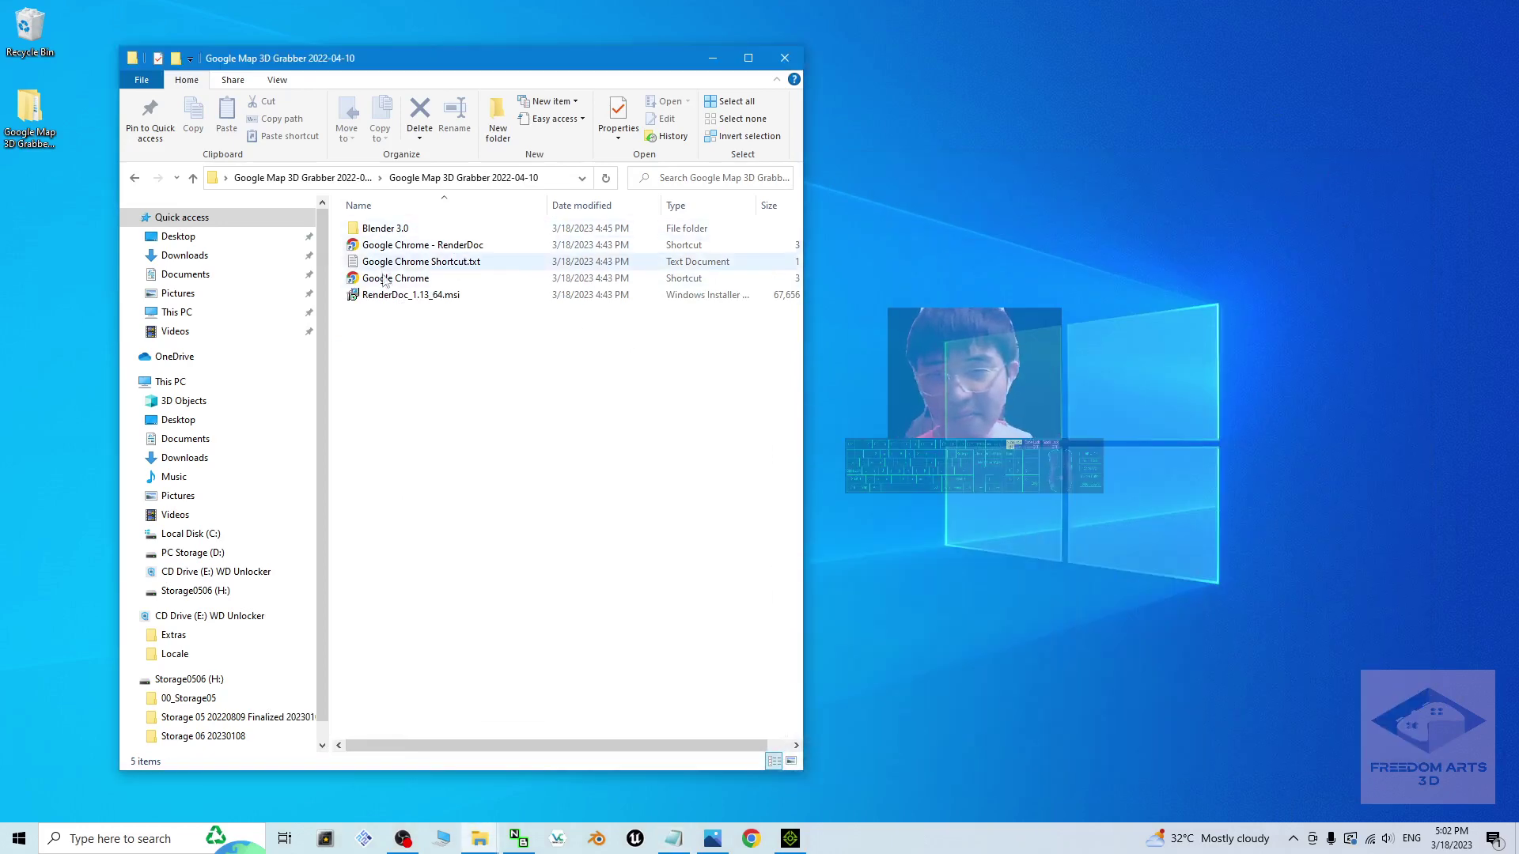
Select the RenderDoc installer, then search Windows to list RenderDoc as the best match
{"action": "left_click", "coordinate": [362, 295]}
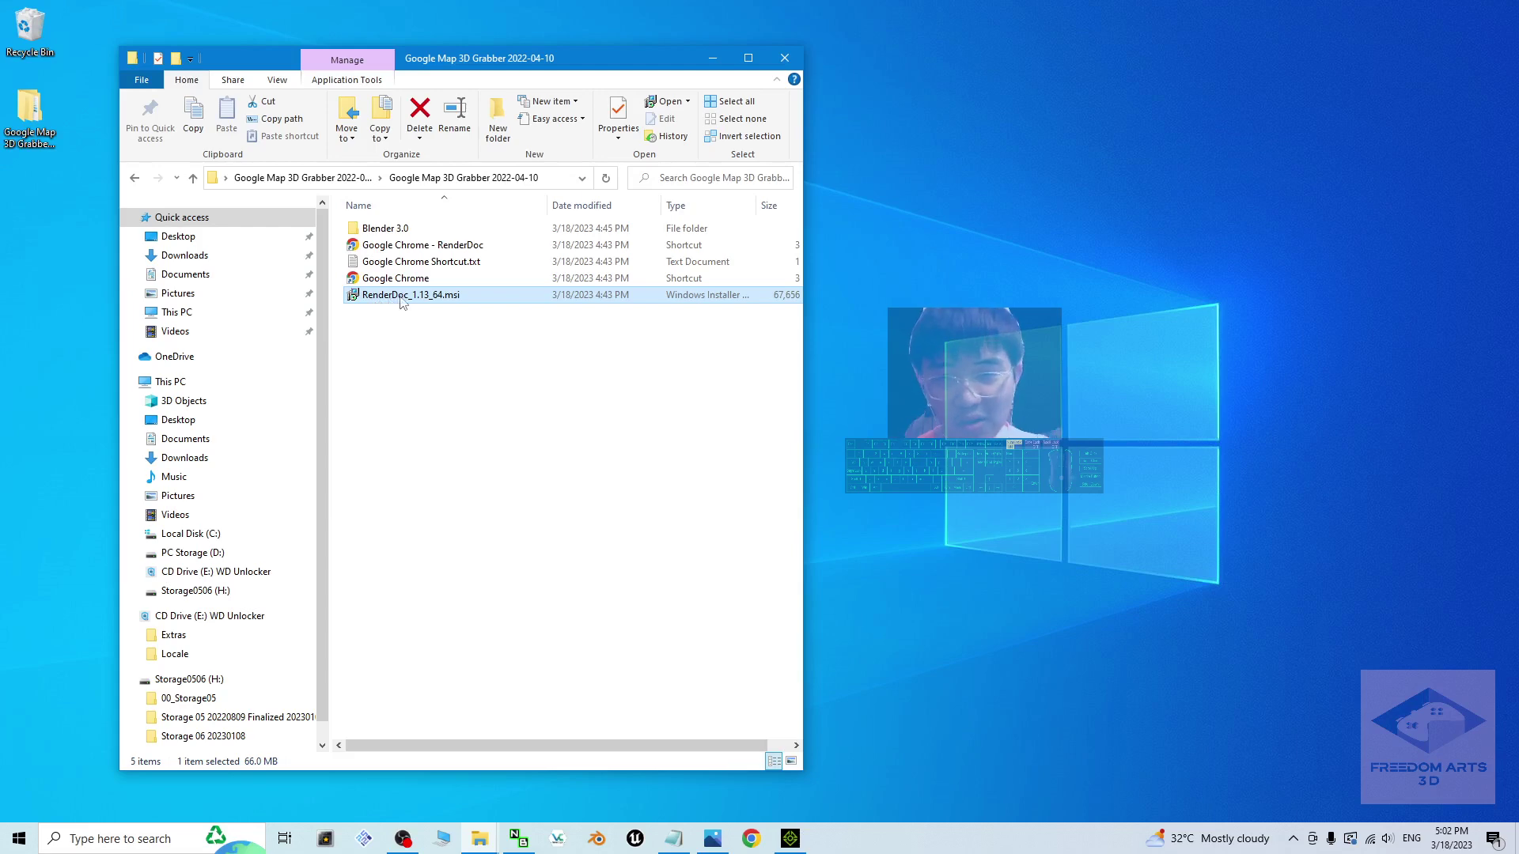
{"action": "left_click", "coordinate": [212, 825]}
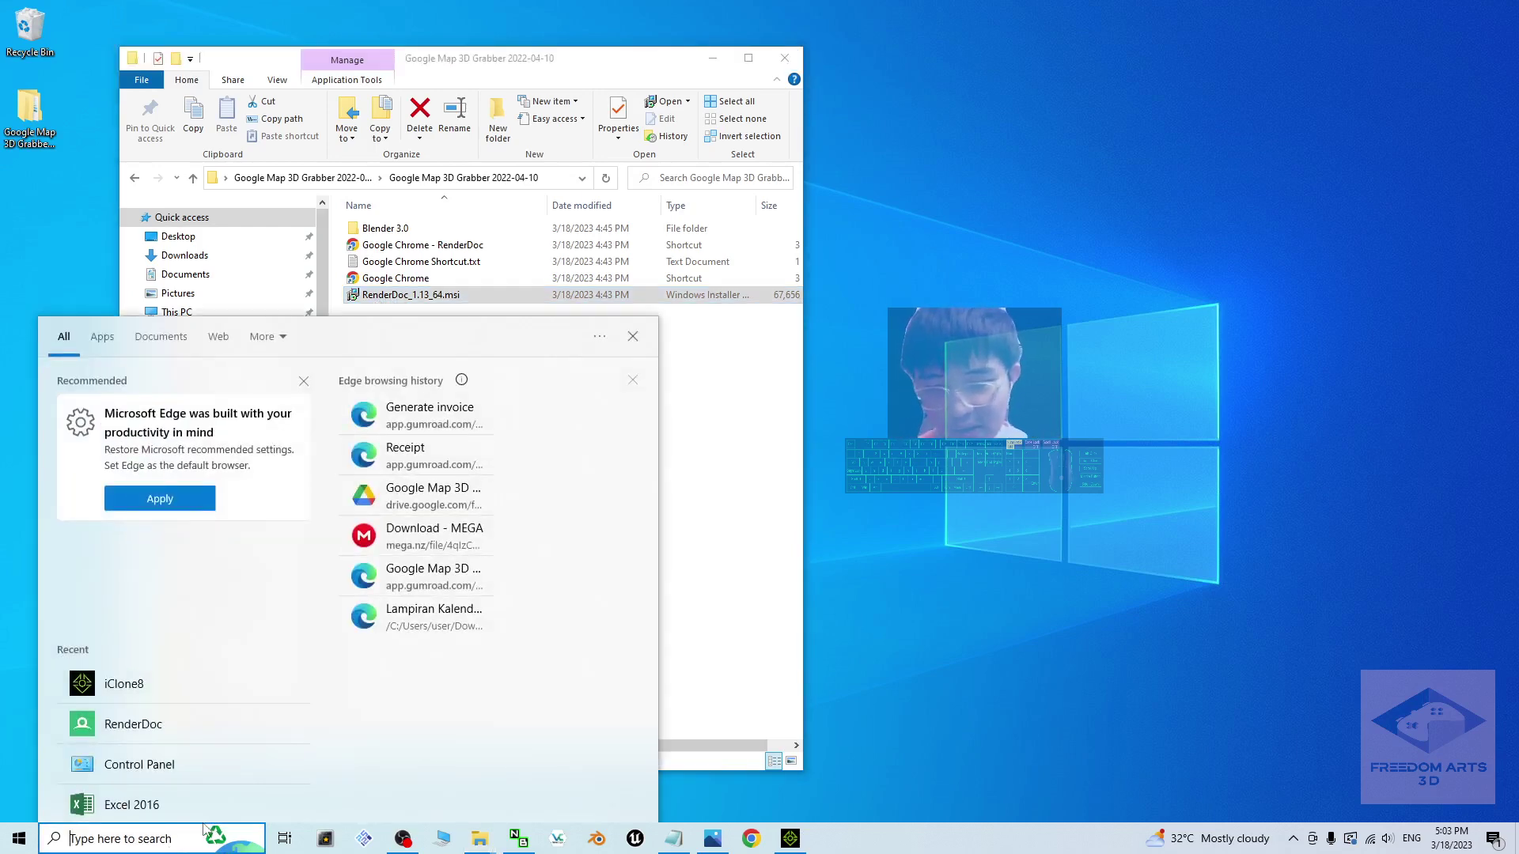
{"action": "left_click", "coordinate": [1093, 562]}
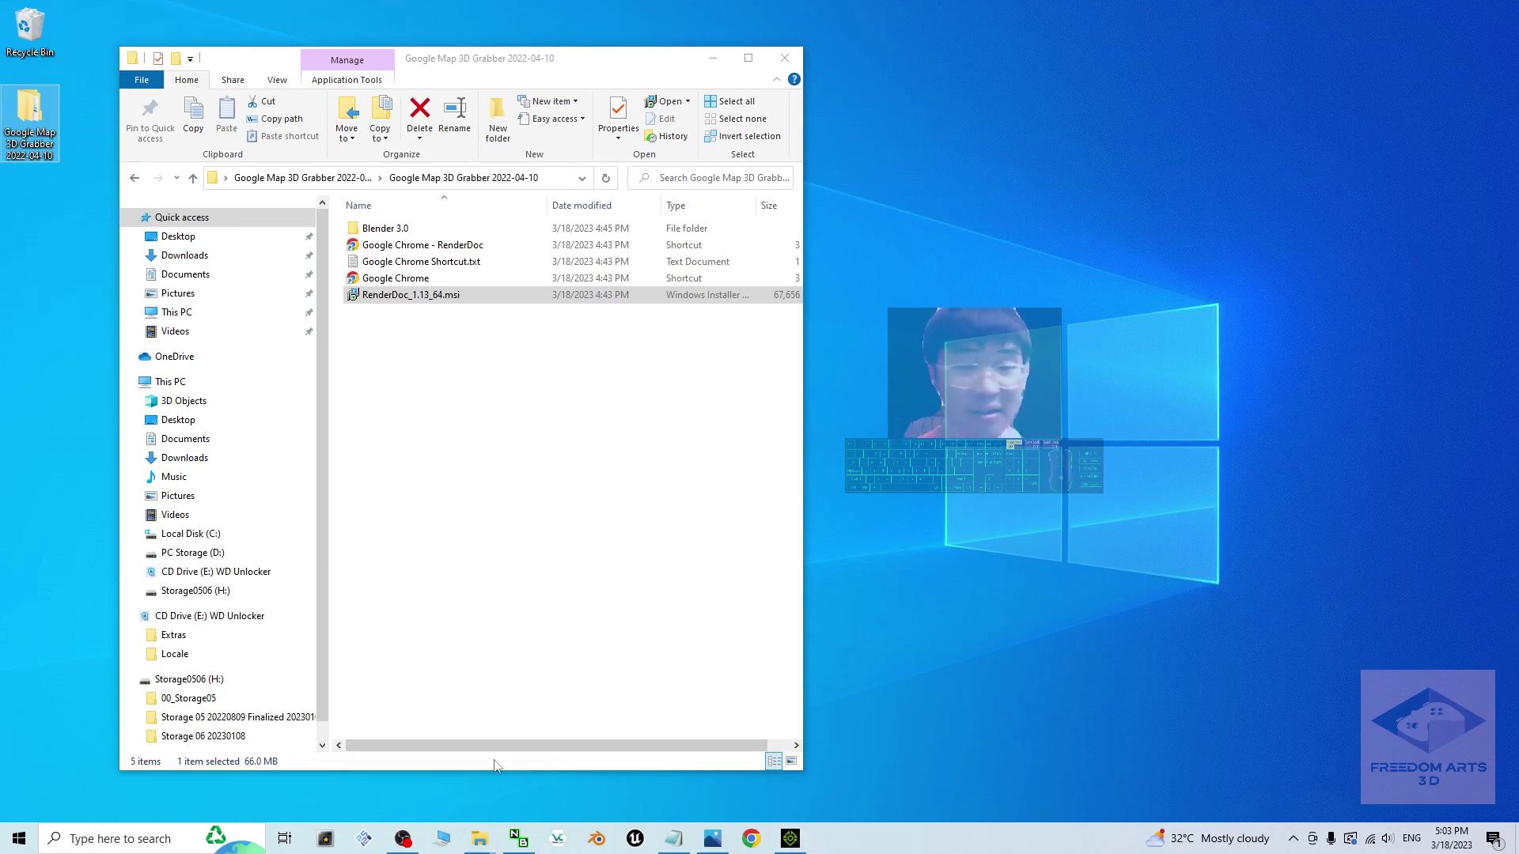
{"action": "left_click", "coordinate": [126, 838]}
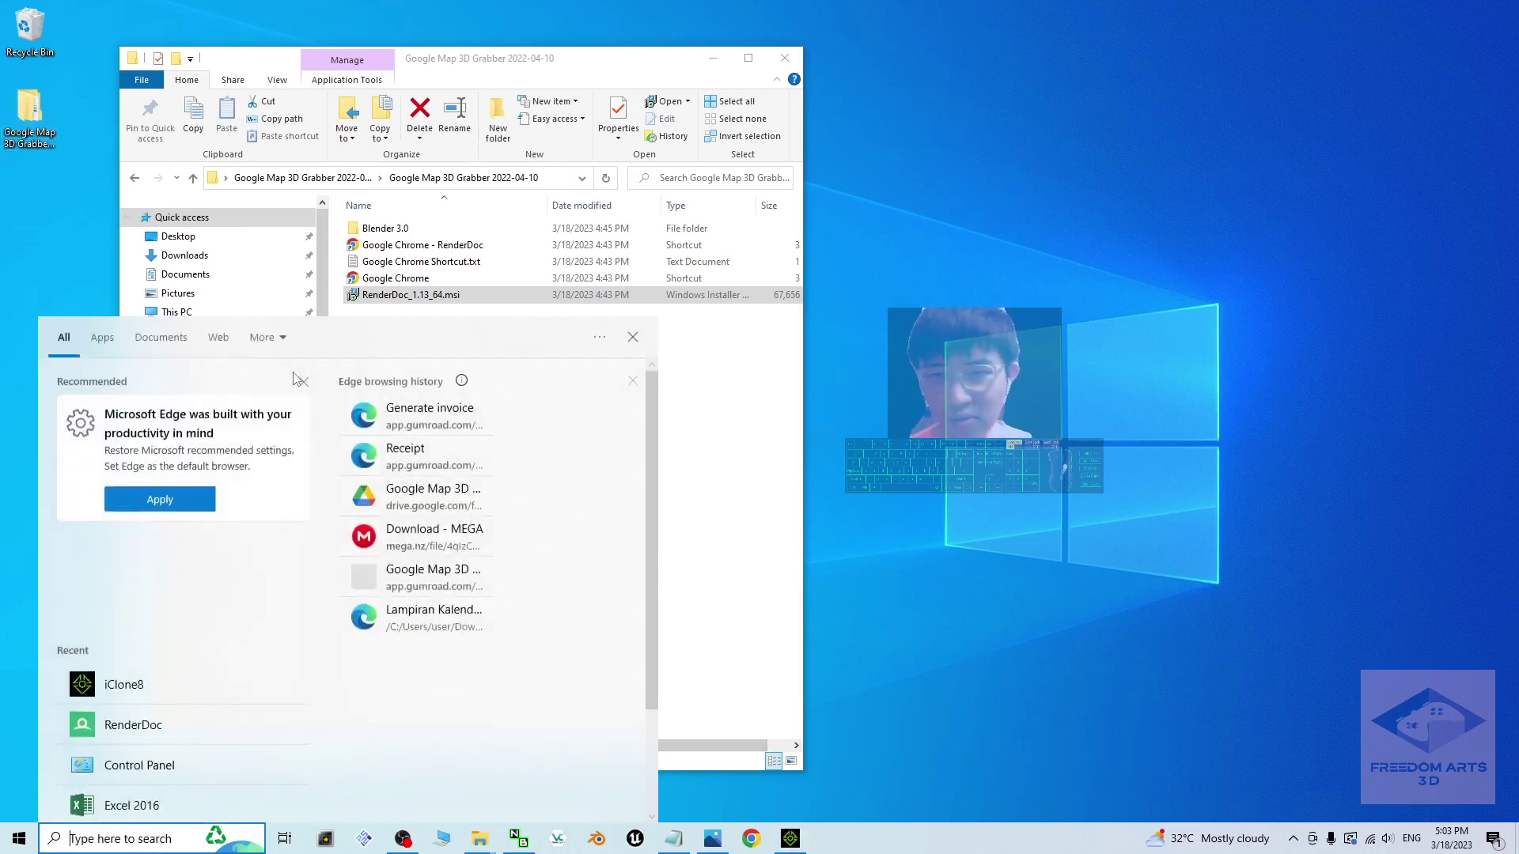
{"action": "type", "text": "ren"}
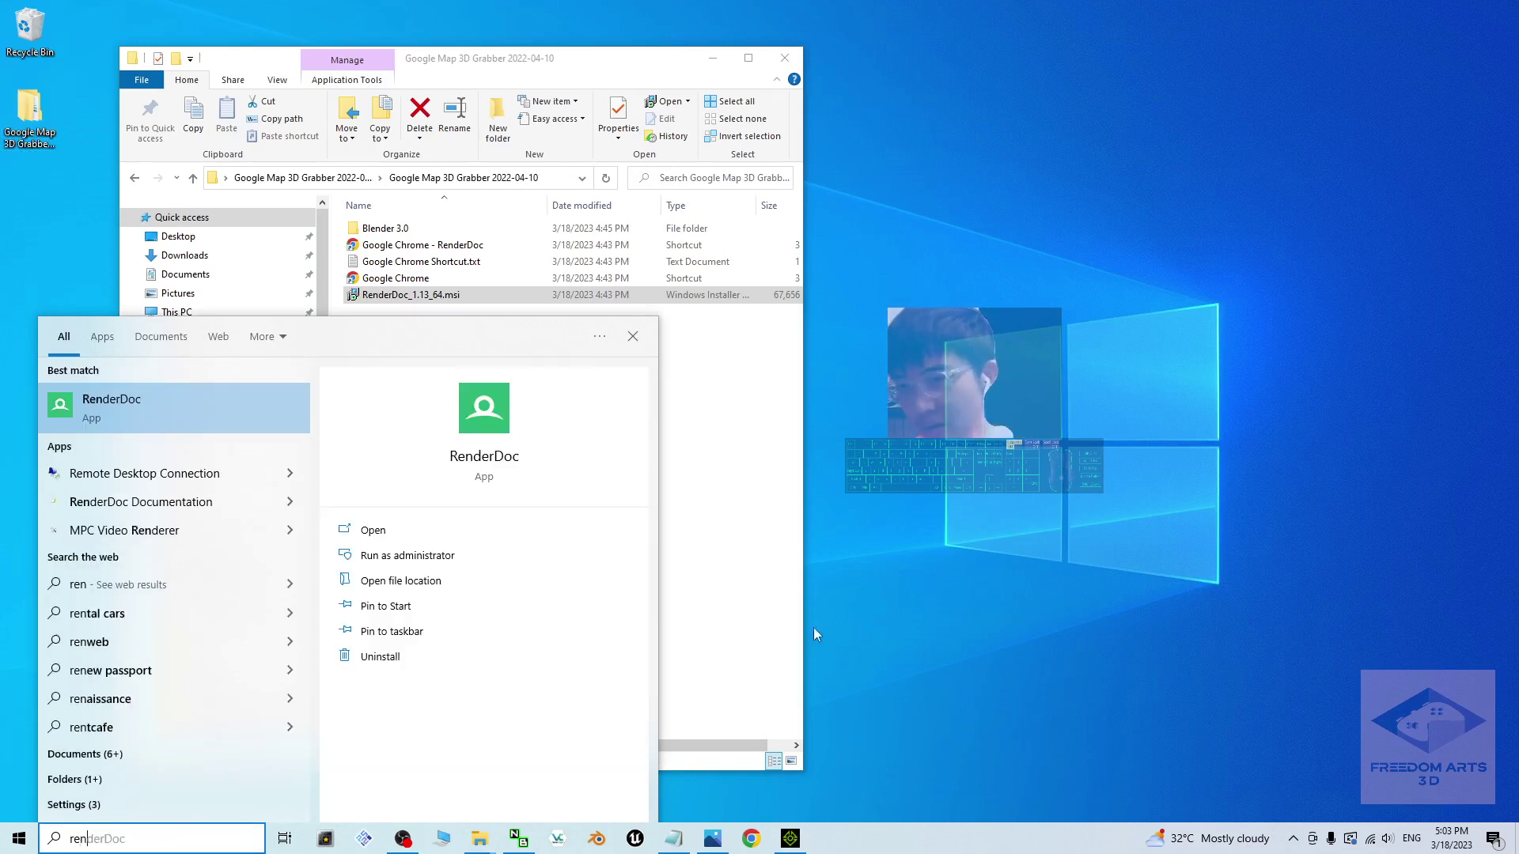
Launch RenderDoc, open Inject into Process, and filter the process list by 'chr'
{"action": "left_click", "coordinate": [152, 397]}
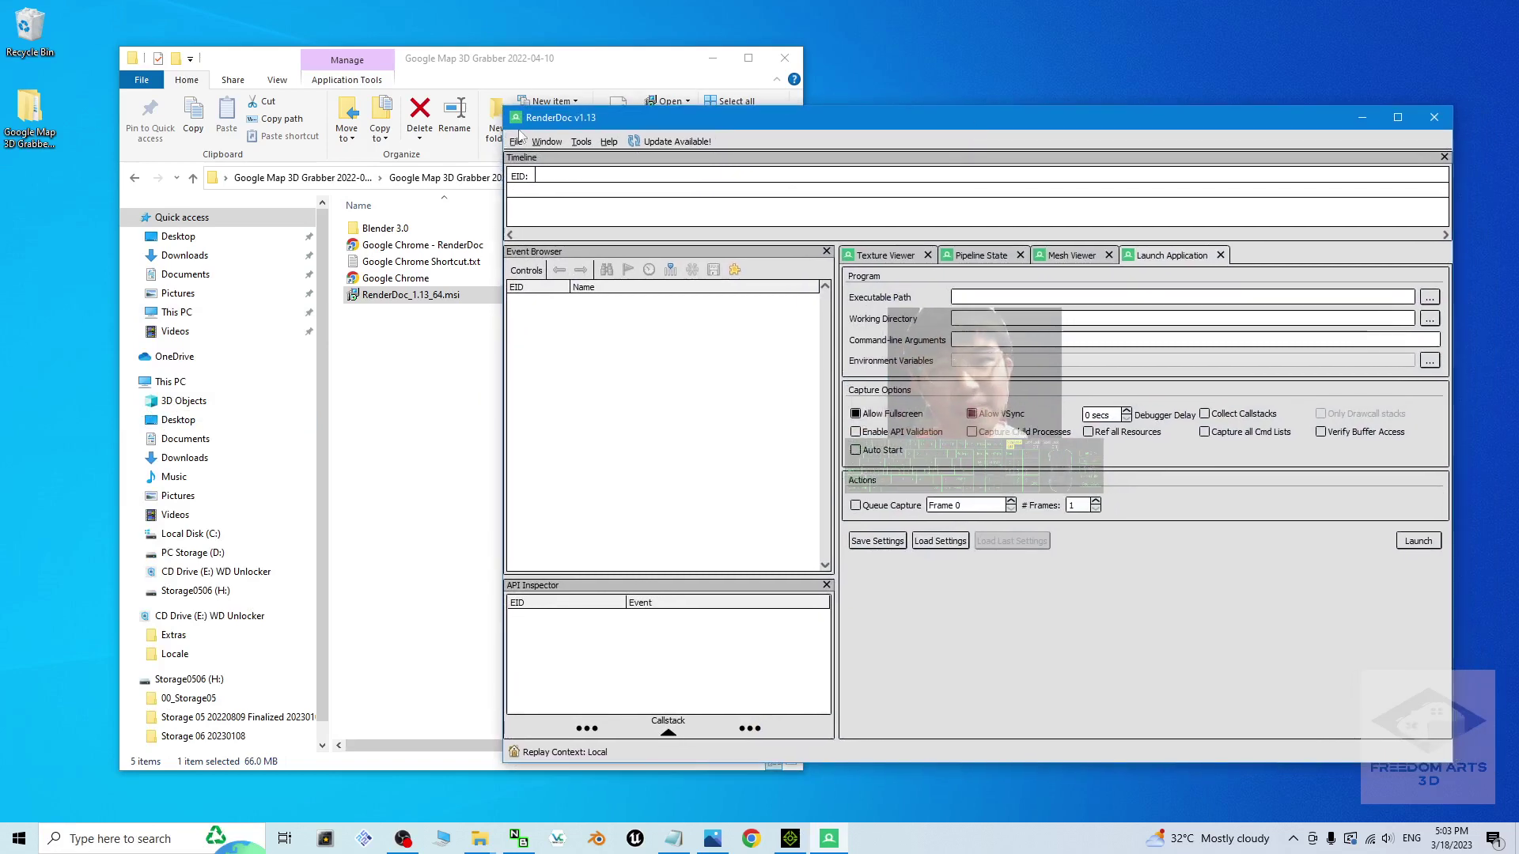
{"action": "left_click", "coordinate": [517, 143]}
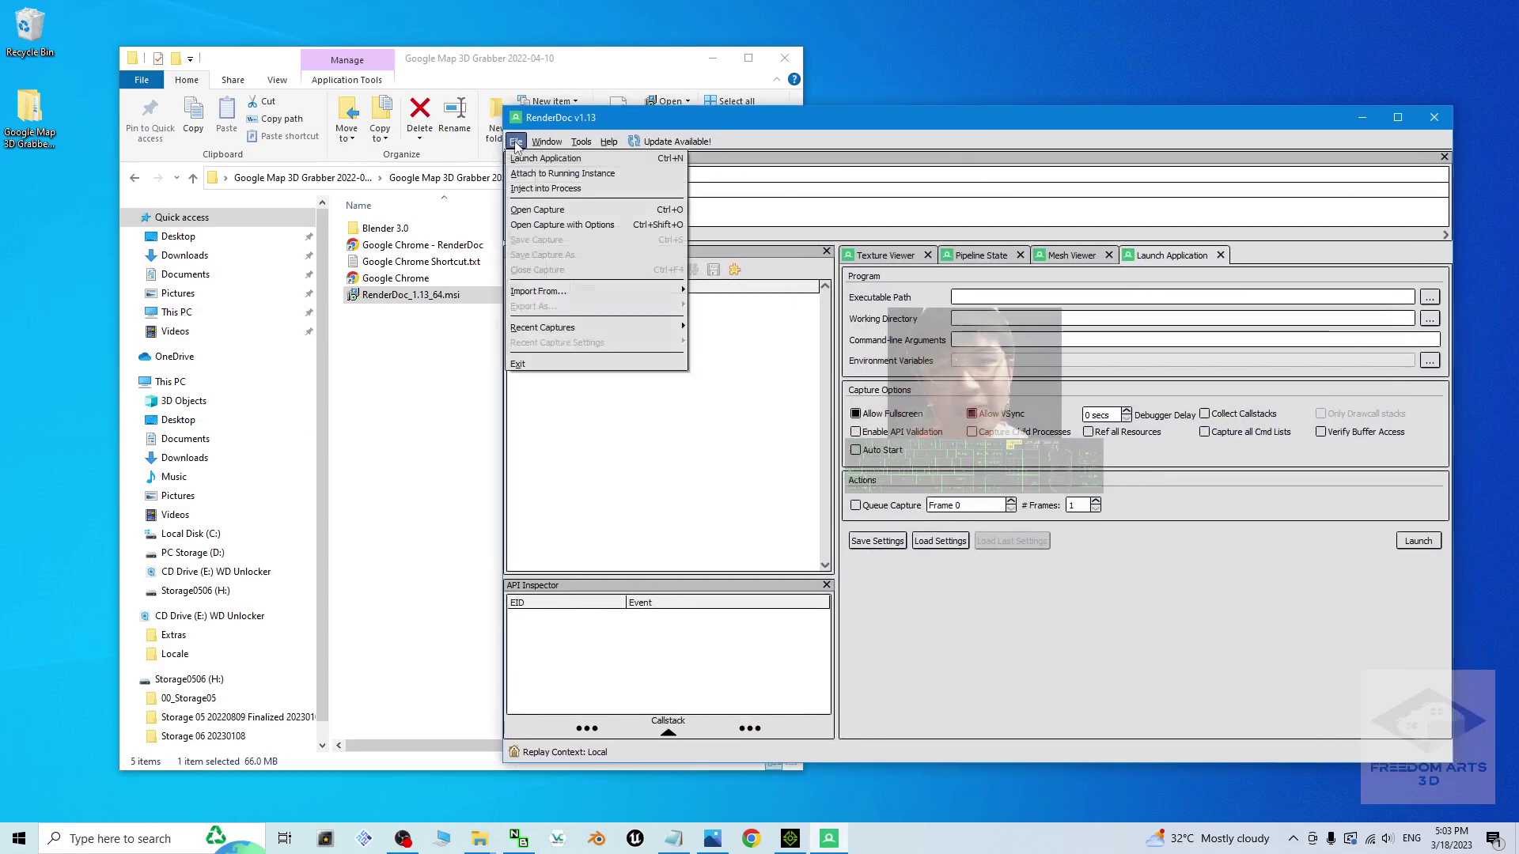
{"action": "left_click", "coordinate": [551, 190]}
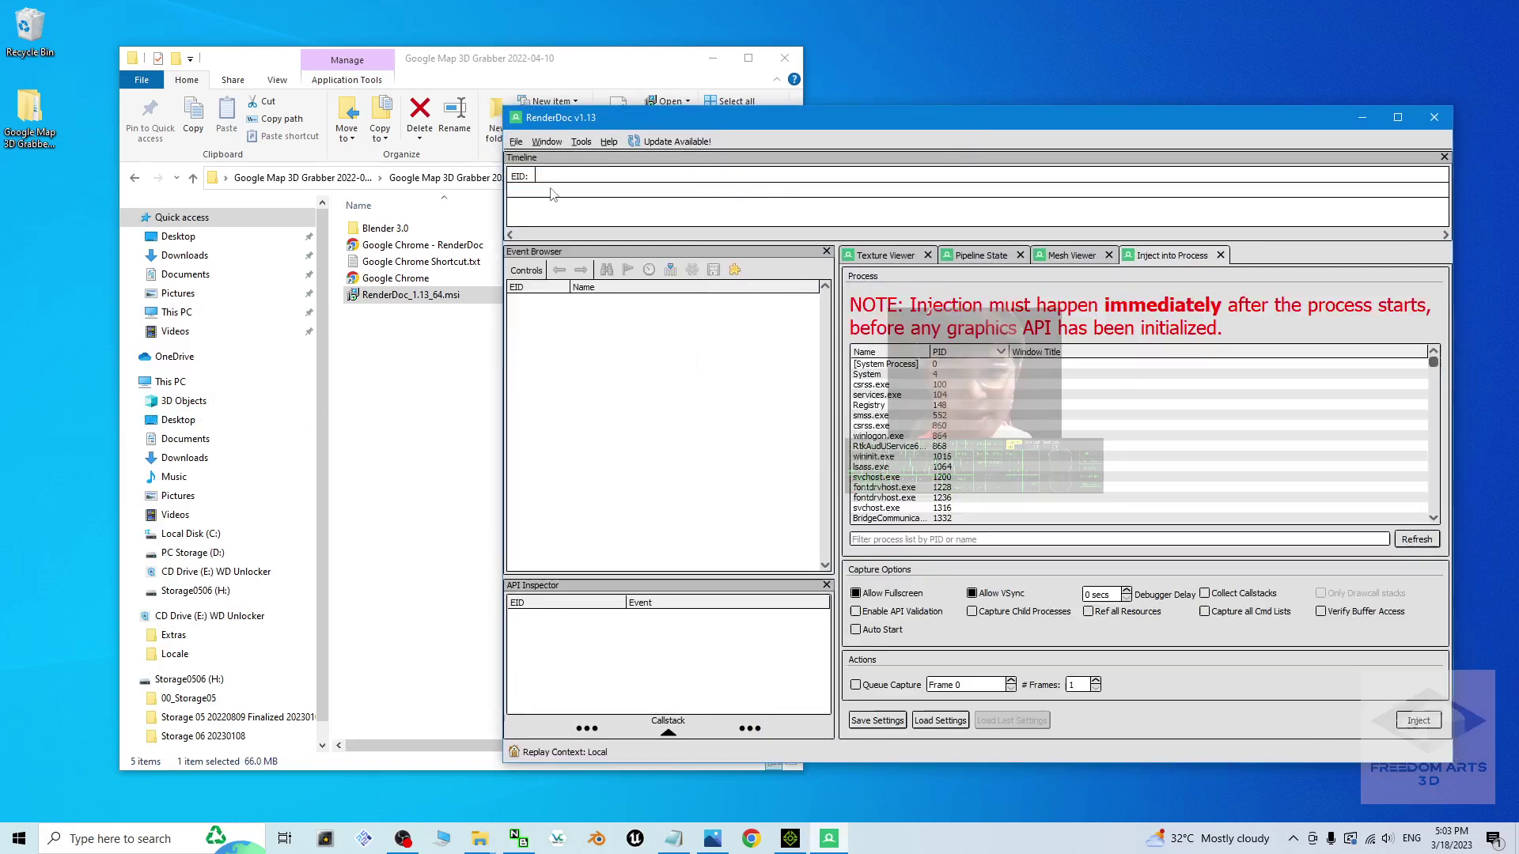
{"action": "left_click", "coordinate": [883, 542]}
{"action": "type", "text": "chrome"}
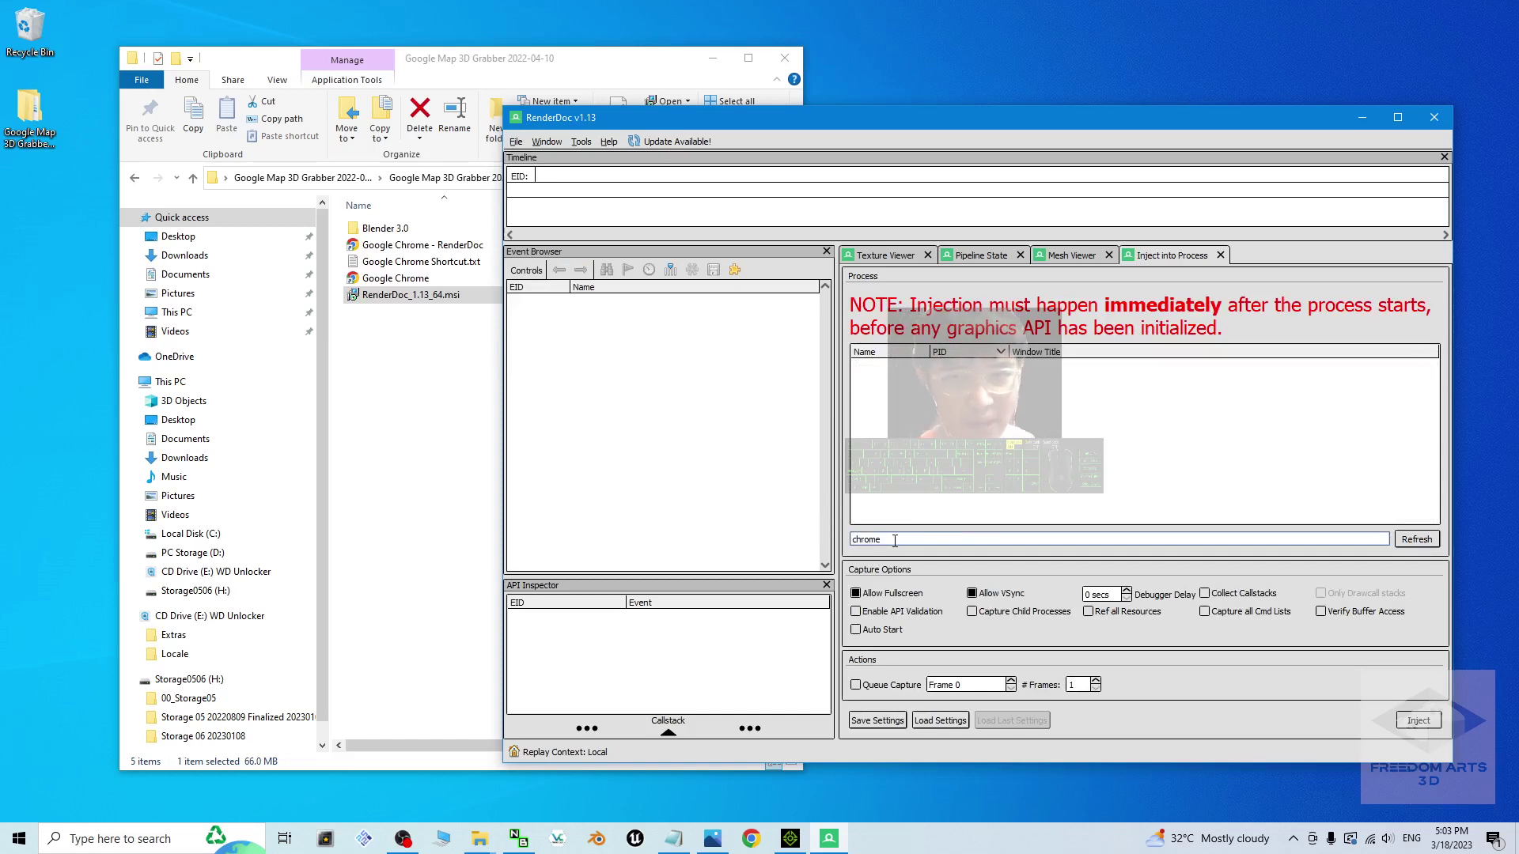
Move the File Explorer window aside and select the Google Chrome - RenderDoc shortcut
{"action": "left_click", "coordinate": [535, 71]}
{"action": "left_click_drag", "start_coordinate": [535, 70], "coordinate": [501, 101]}
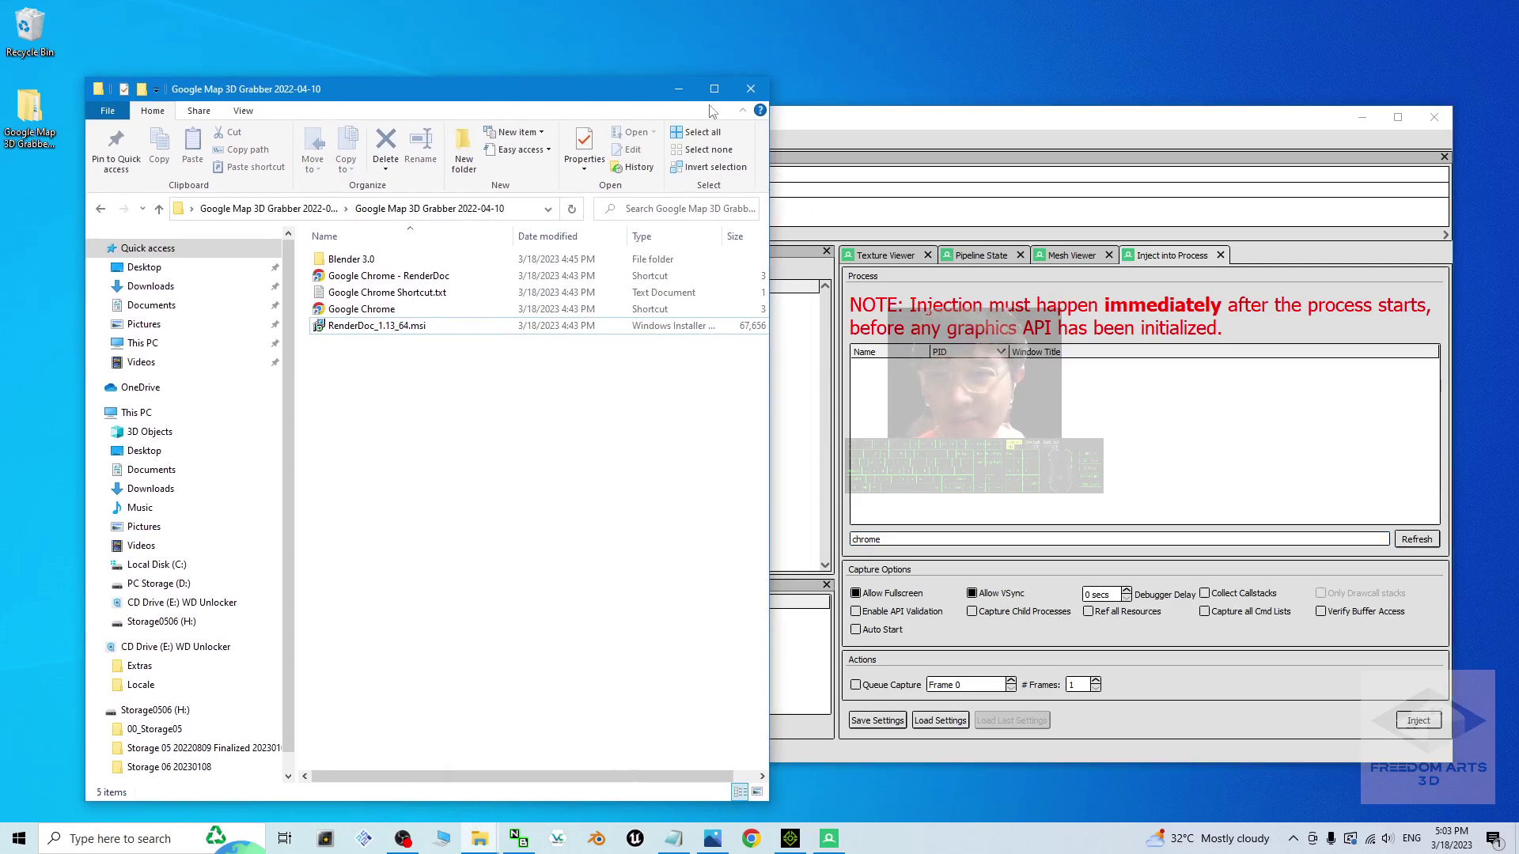
{"action": "left_click", "coordinate": [373, 311]}
{"action": "left_click", "coordinate": [374, 278]}
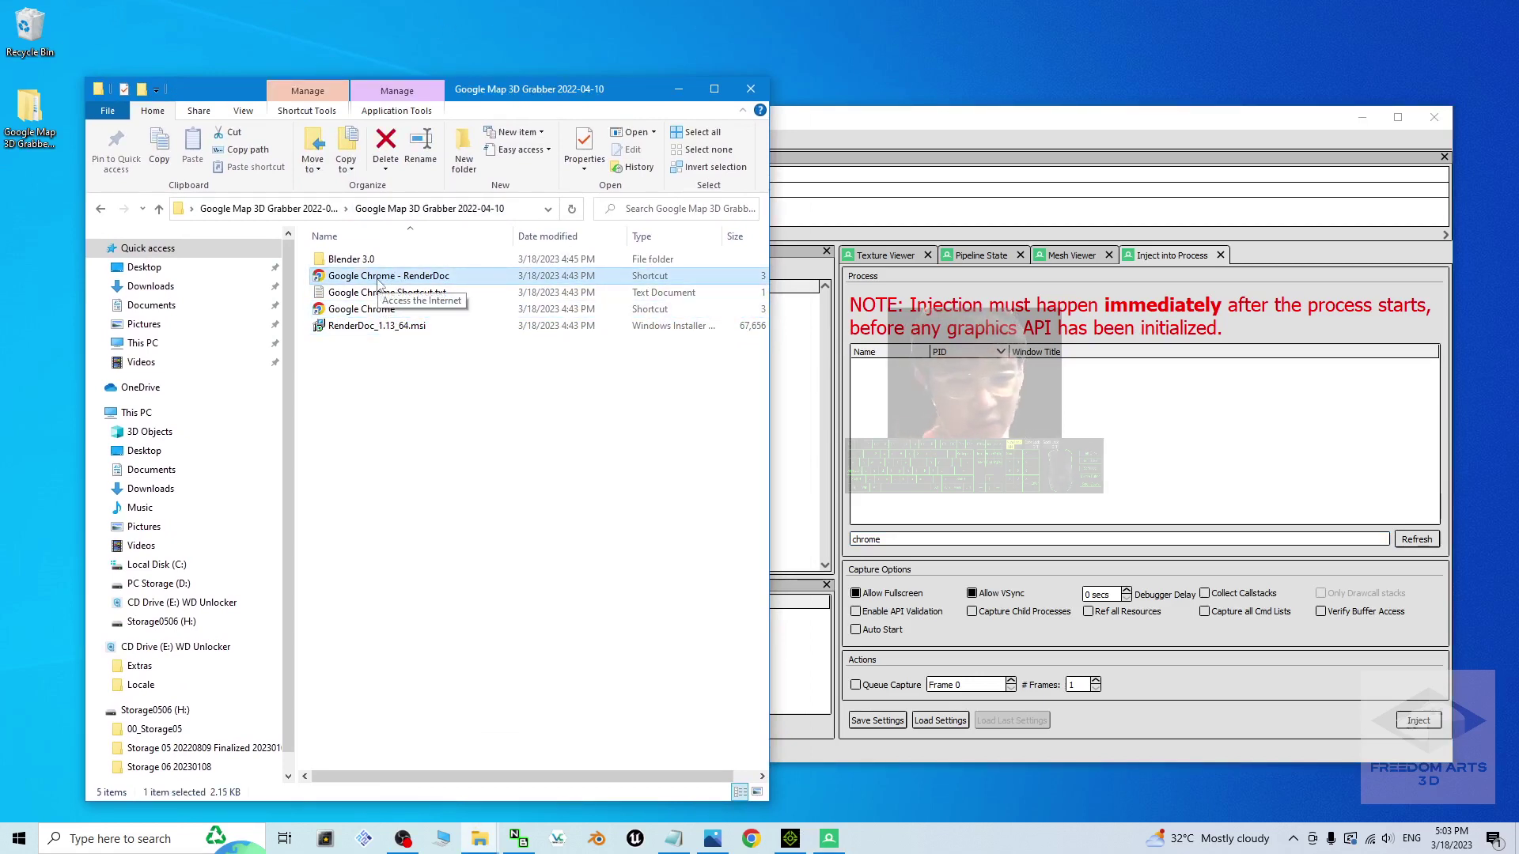
Launch Chrome via the Google Chrome - RenderDoc shortcut, move the pid 16796 GPU dialog aside, minimize Explorer
{"action": "left_click", "coordinate": [522, 518]}
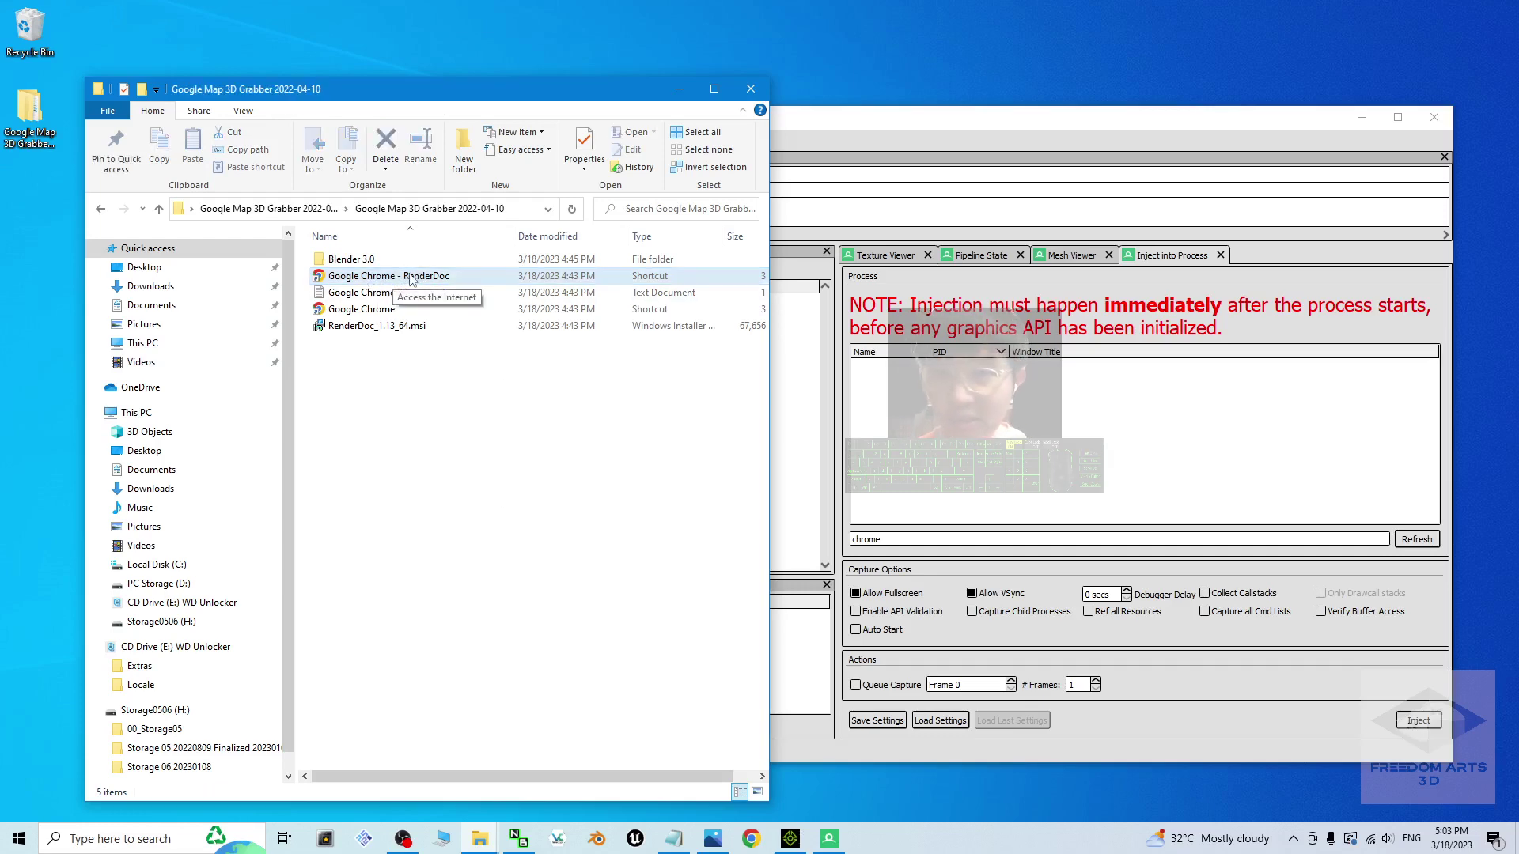
{"action": "double_click", "coordinate": [400, 277]}
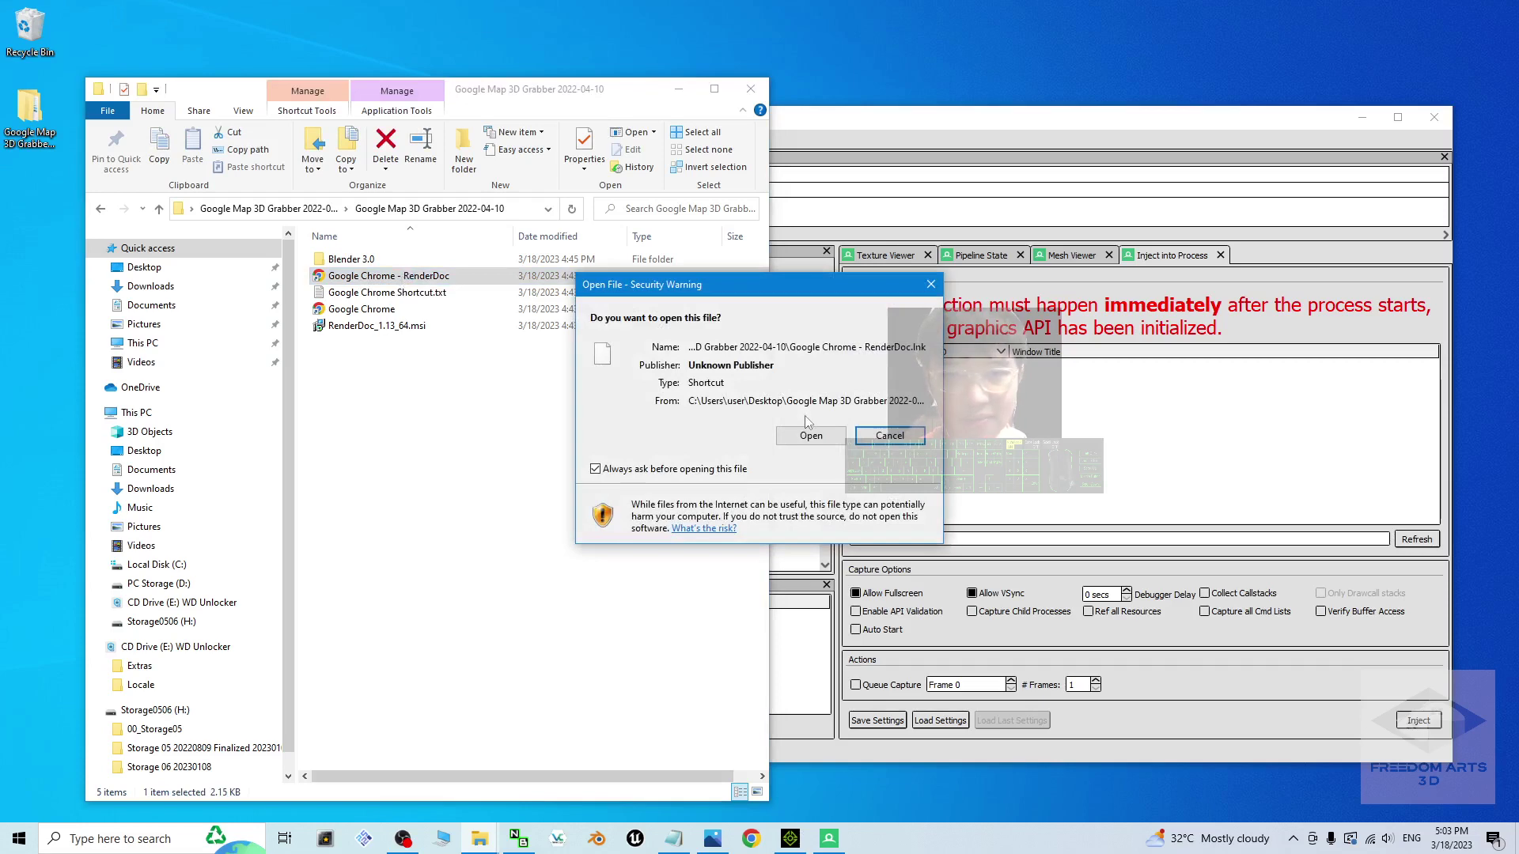
{"action": "left_click", "coordinate": [814, 436]}
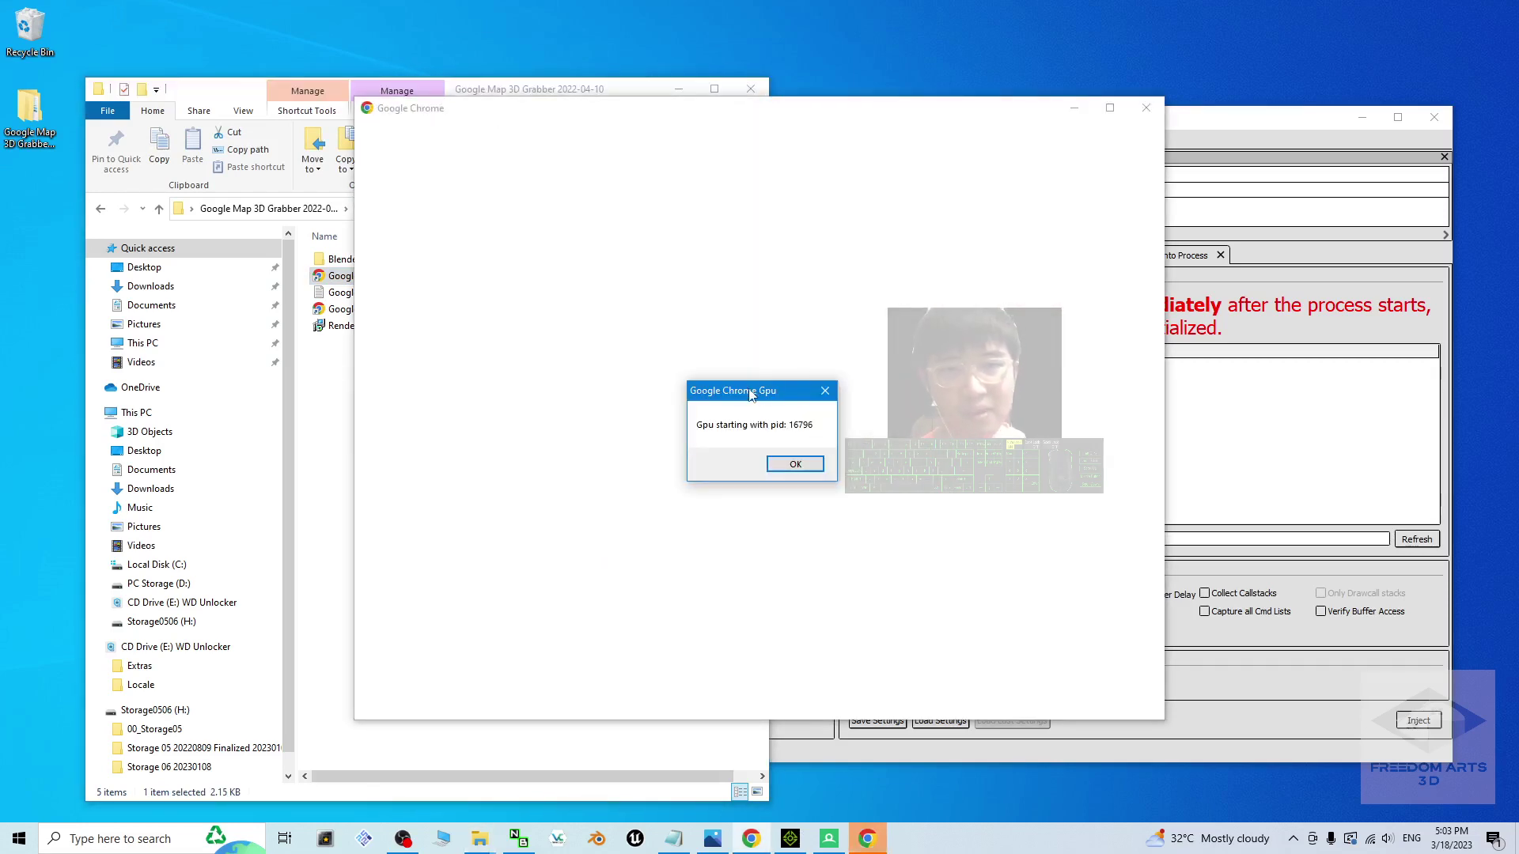
{"action": "left_click_drag", "start_coordinate": [751, 394], "coordinate": [309, 391]}
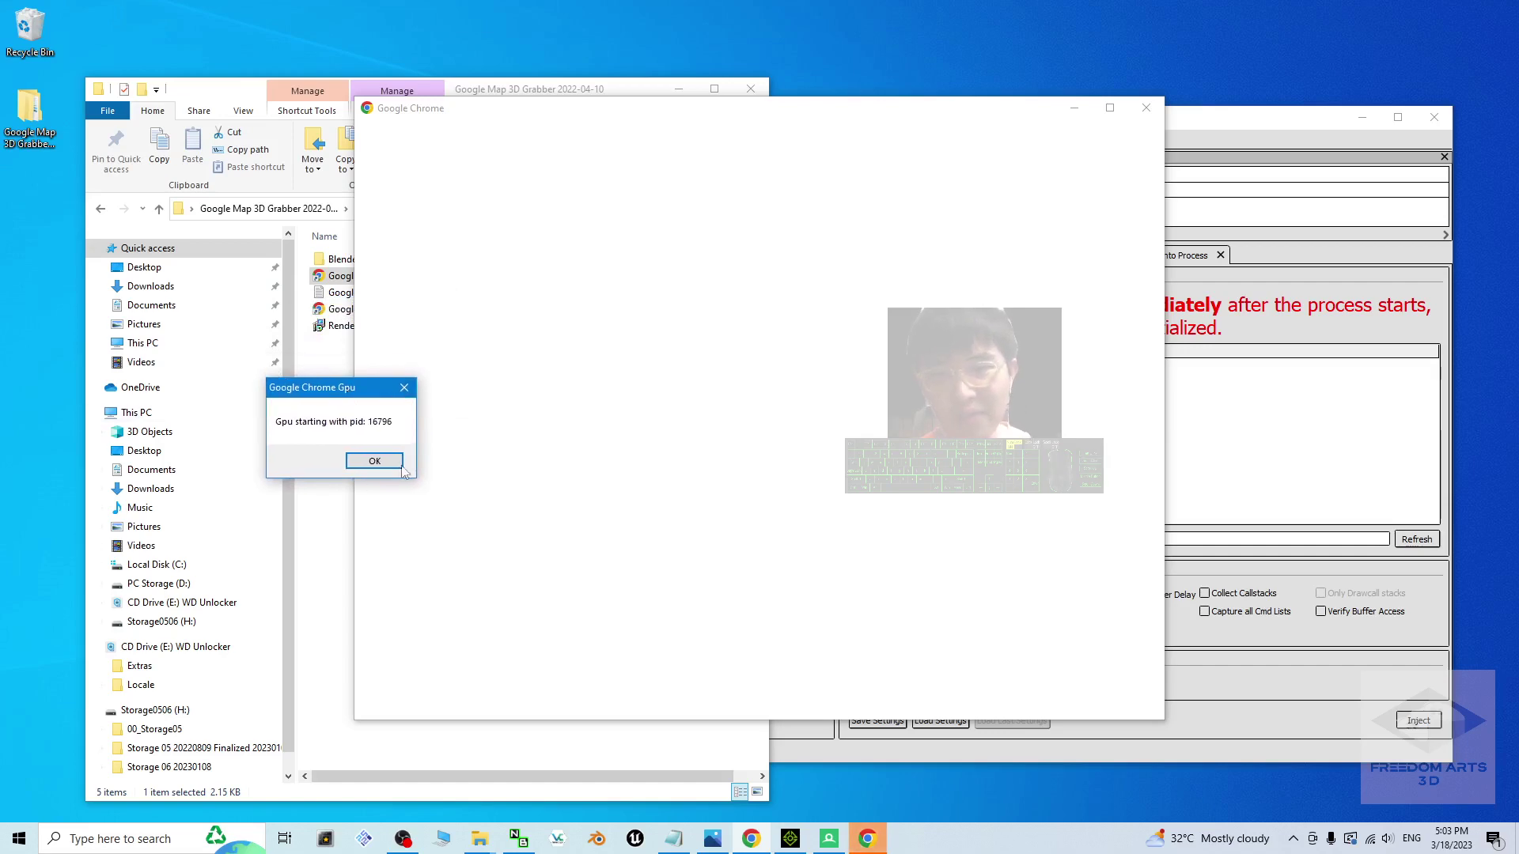
{"action": "left_click", "coordinate": [247, 93]}
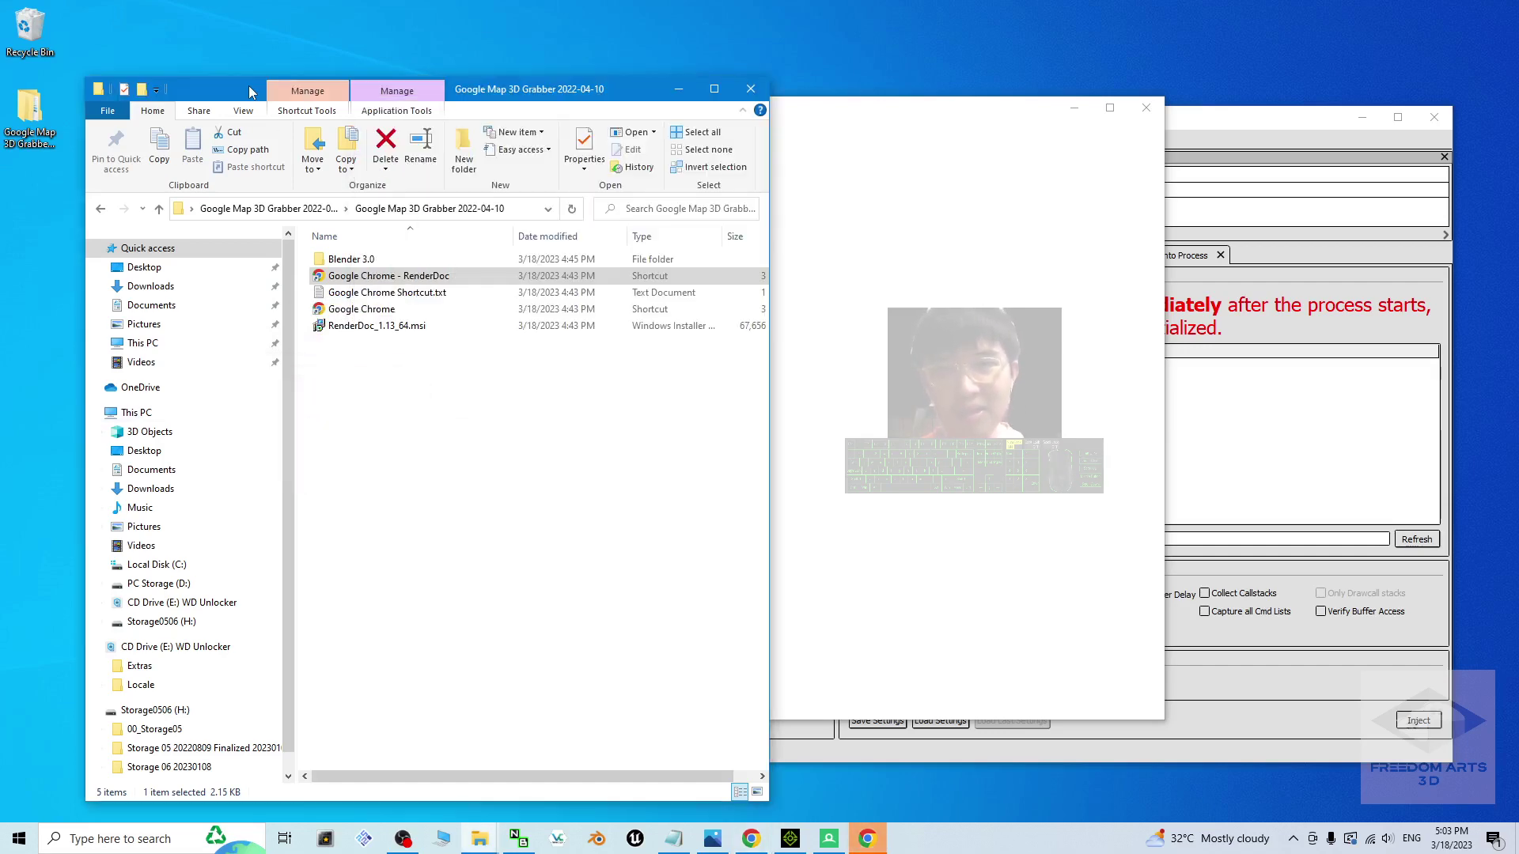
{"action": "left_click", "coordinate": [677, 91]}
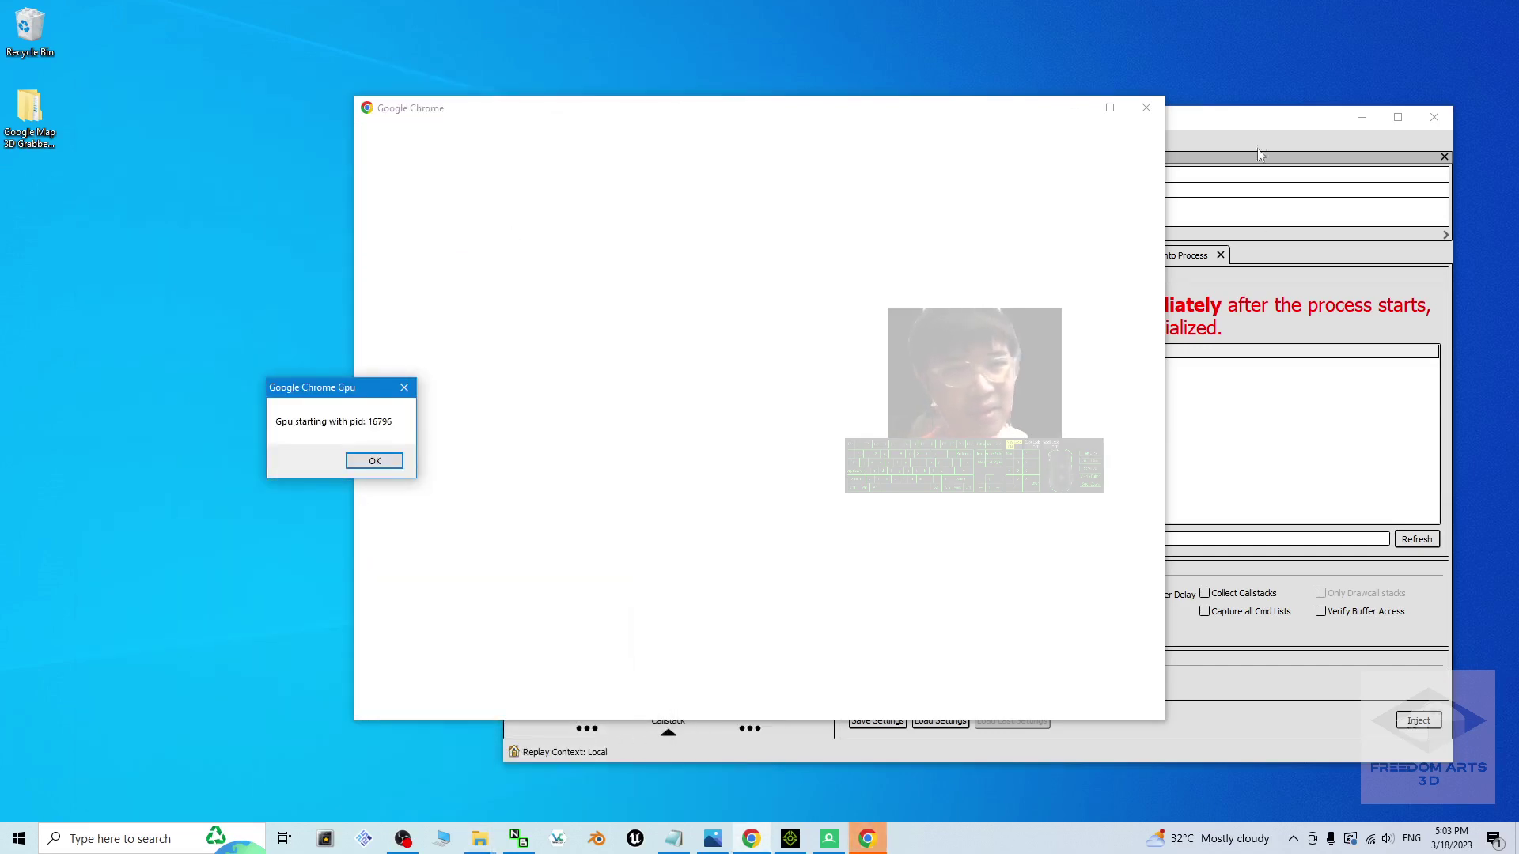
Refresh RenderDoc's process list, inject into chrome.exe PID 16796, then dismiss Chrome's GPU dialog
{"action": "left_click", "coordinate": [1258, 147]}
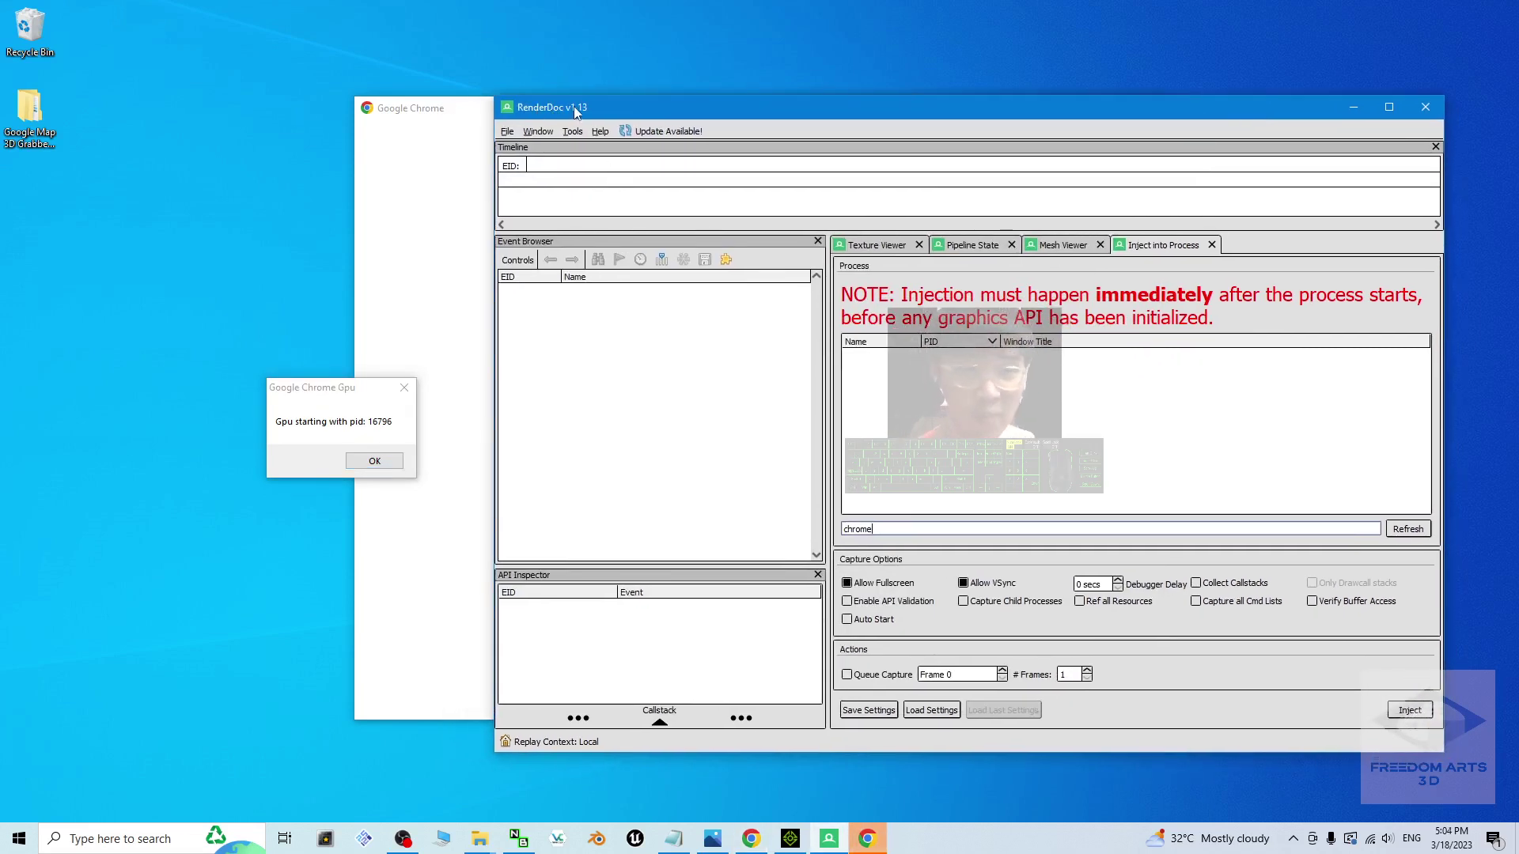
{"action": "left_click", "coordinate": [1408, 530]}
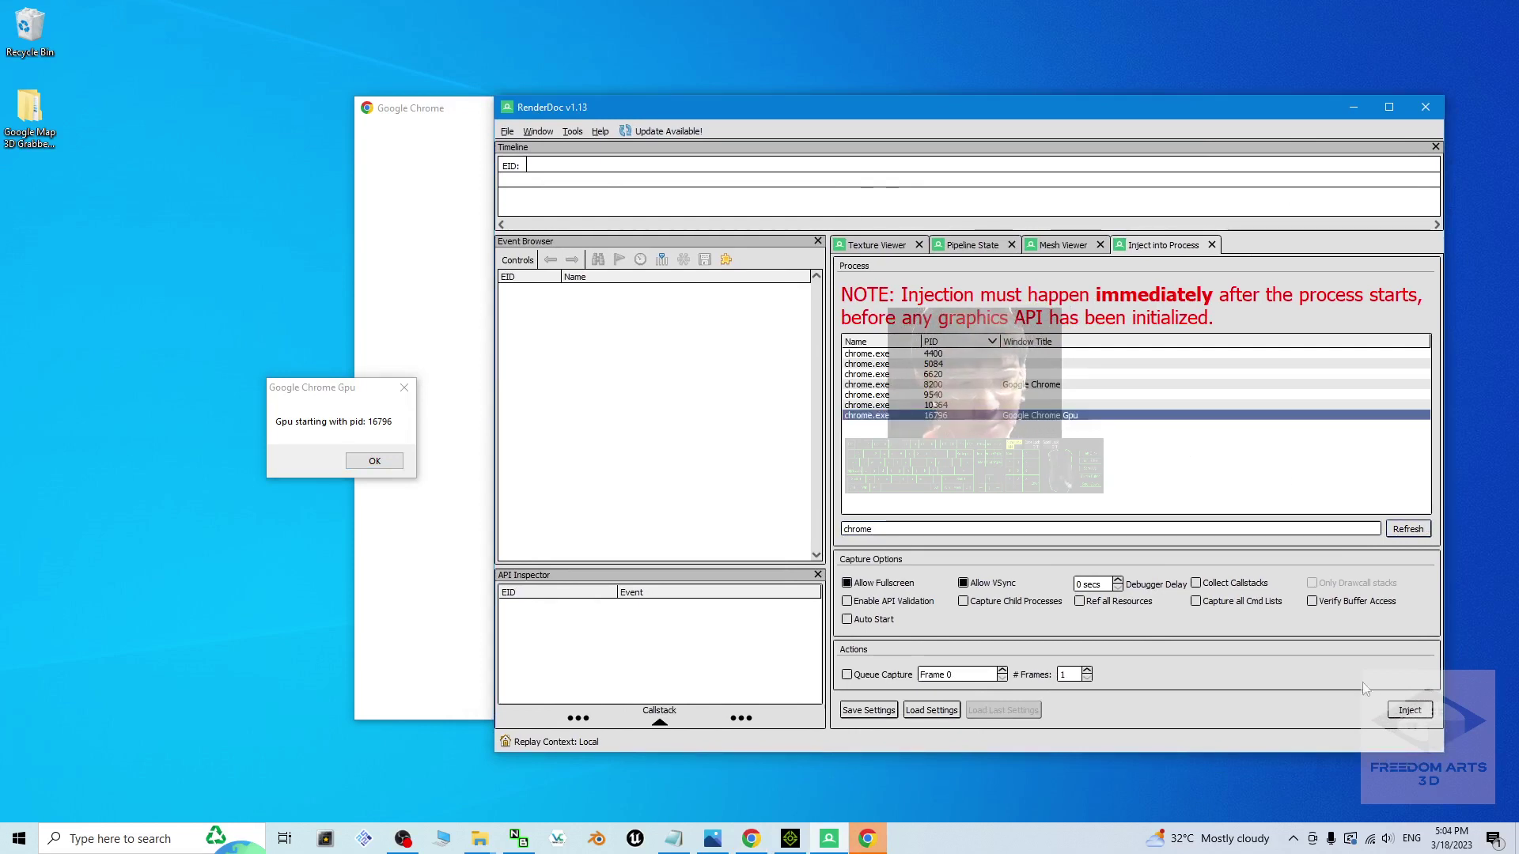
{"action": "left_click", "coordinate": [1410, 711]}
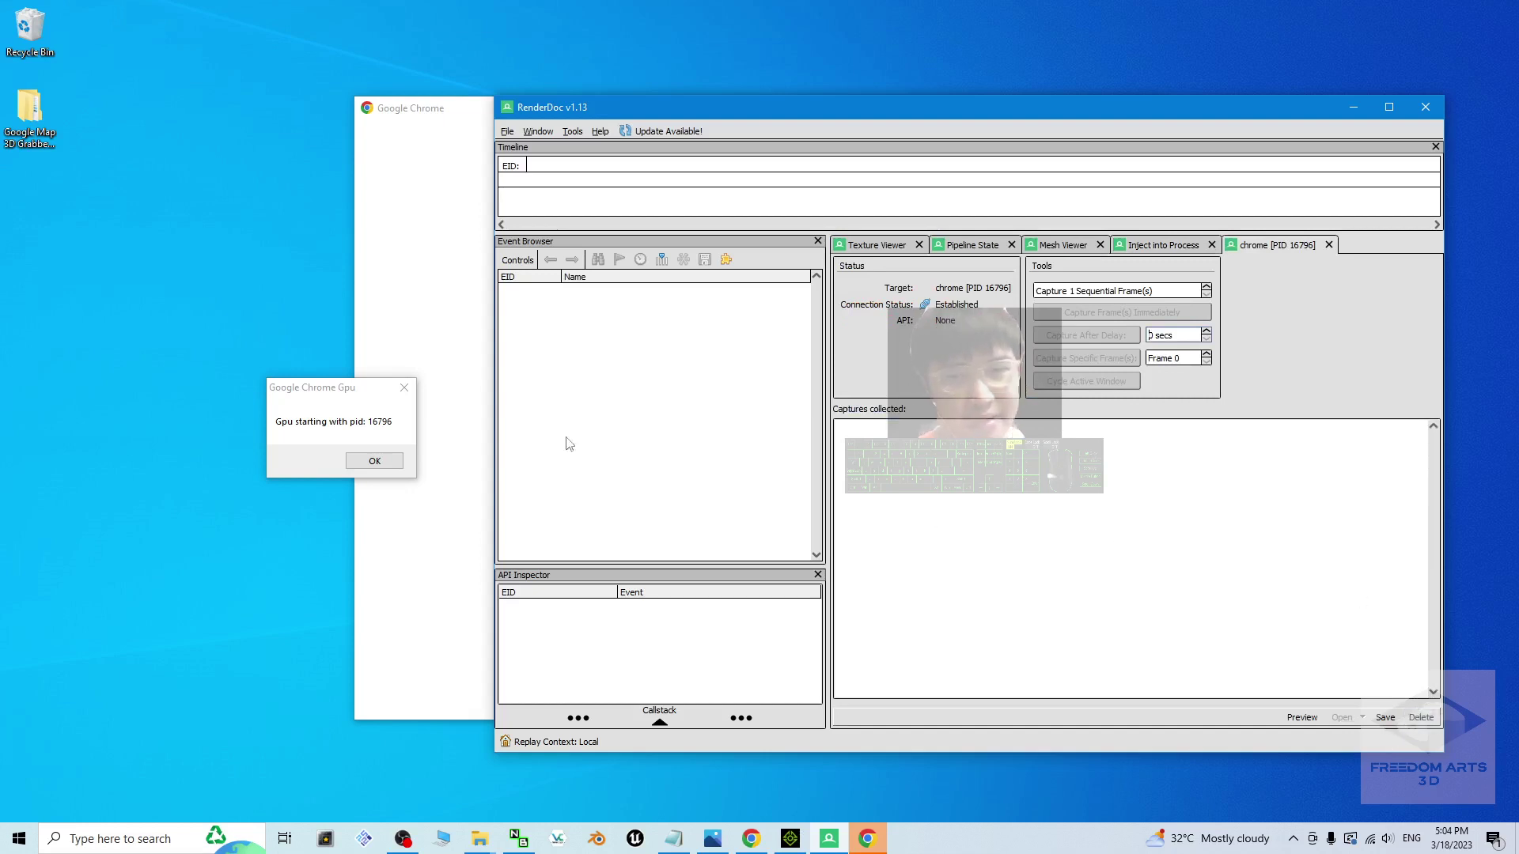
{"action": "left_click", "coordinate": [281, 389]}
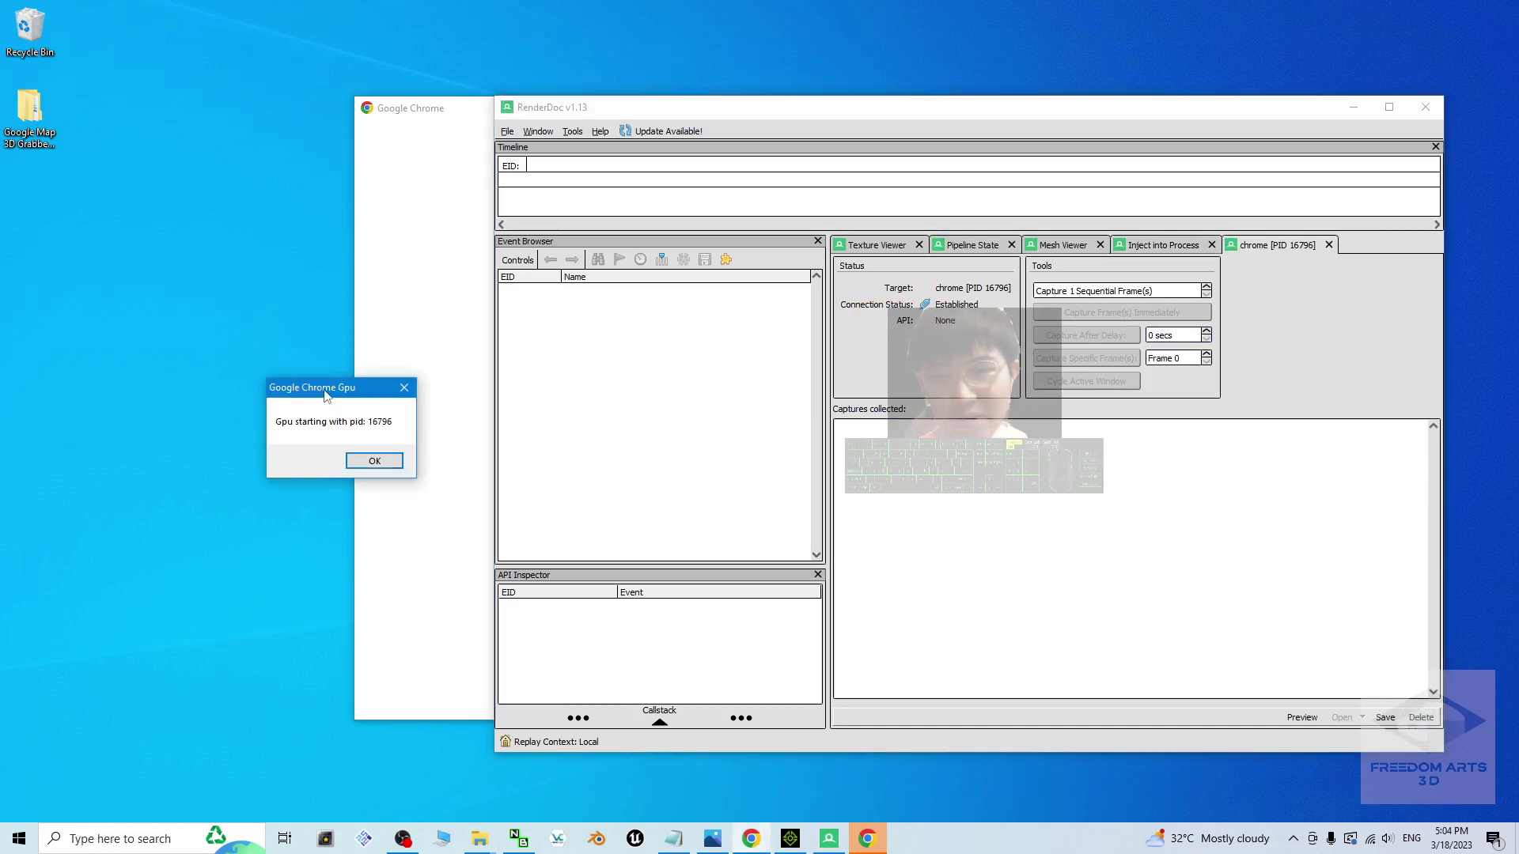
{"action": "left_click", "coordinate": [374, 462]}
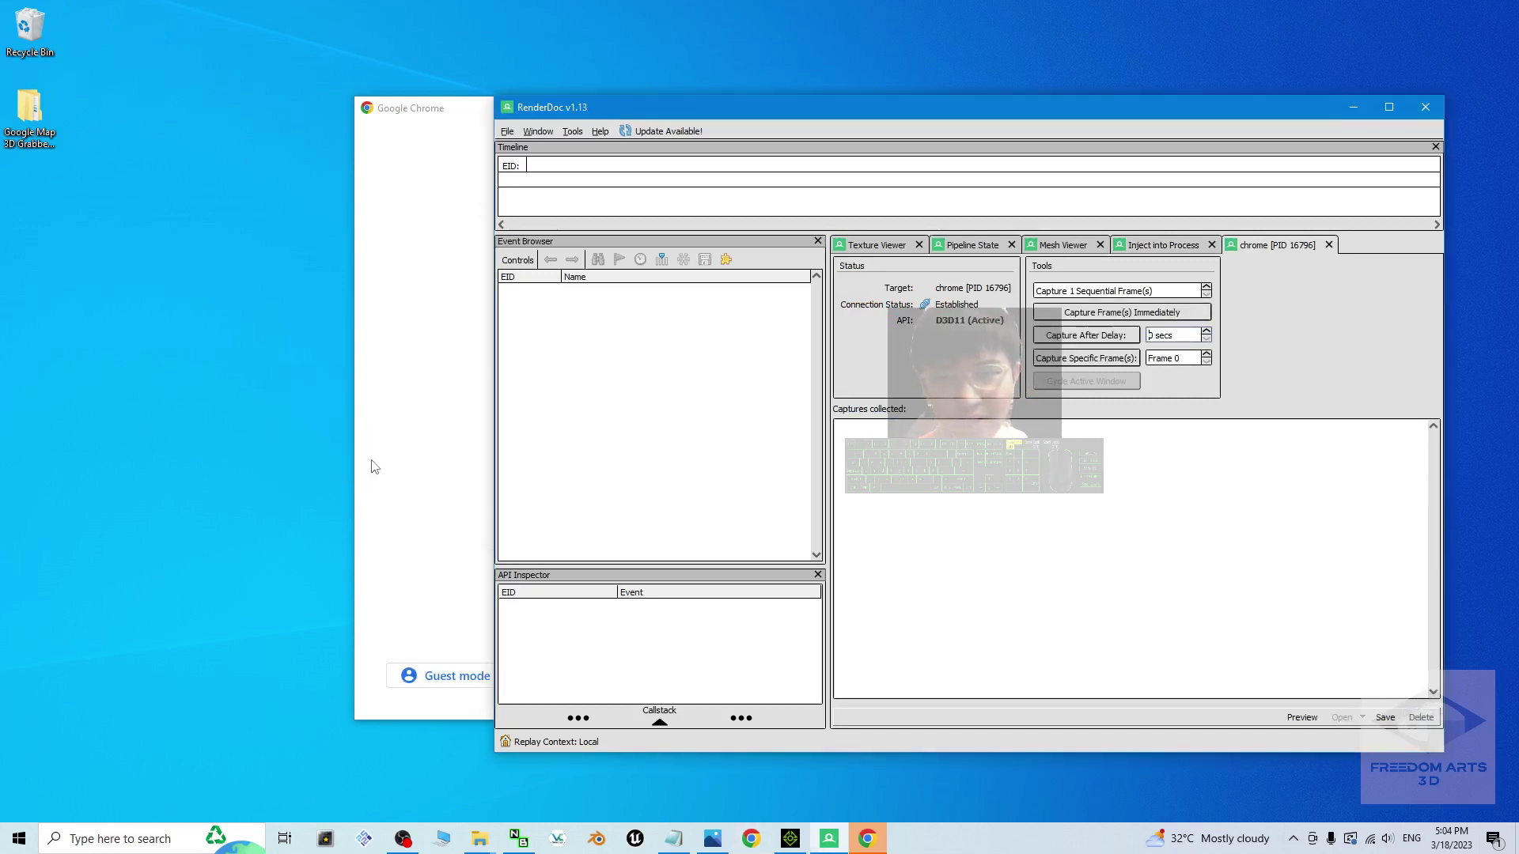
{"action": "left_click", "coordinate": [445, 111]}
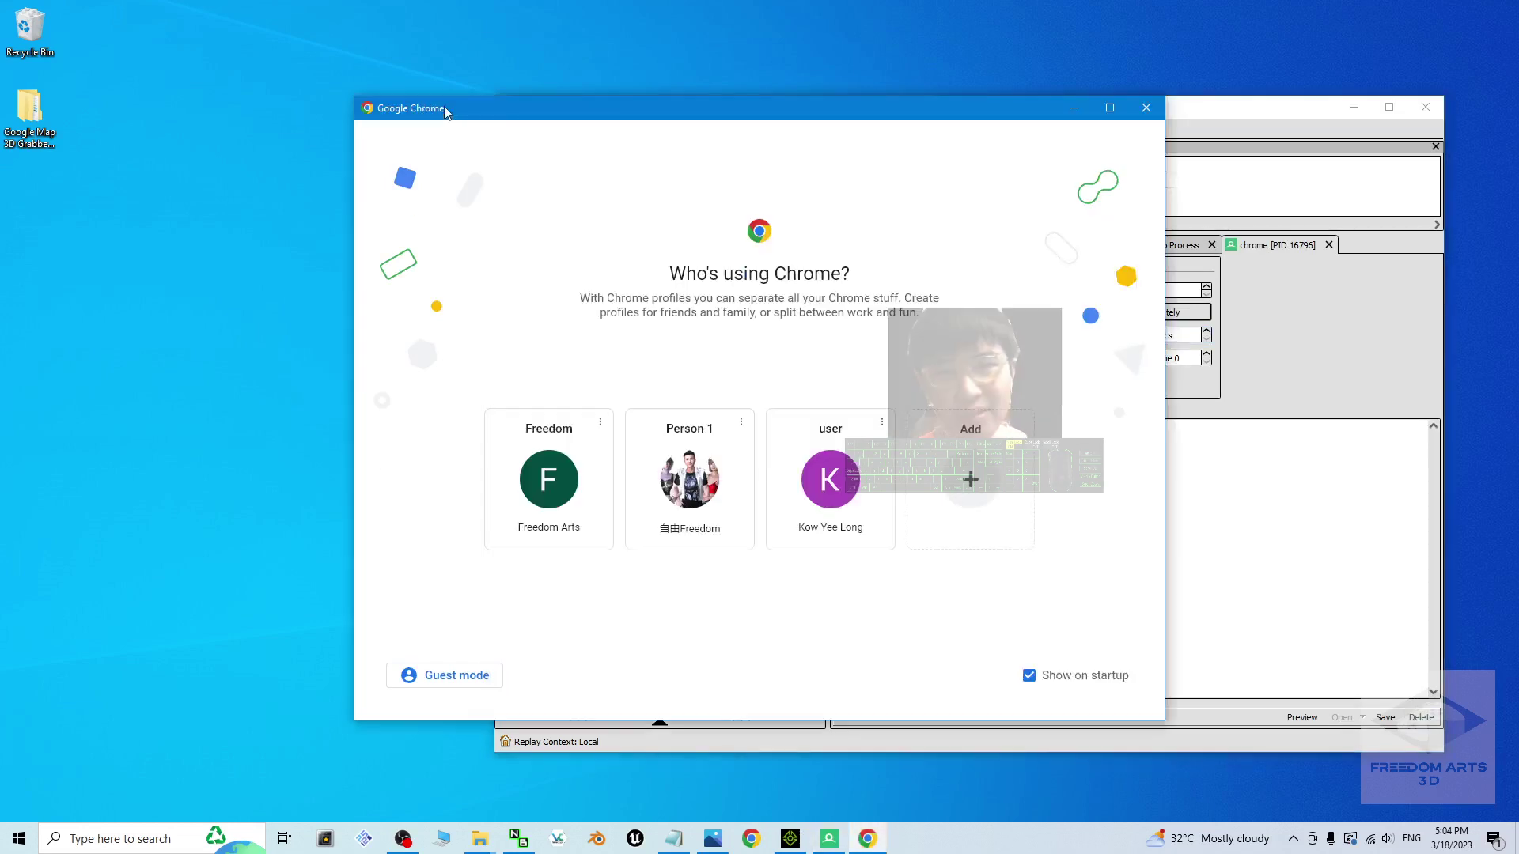
Open Chrome with the first profile, reposition its window, and bring up notes.txt with the Maps link
{"action": "left_click", "coordinate": [549, 482]}
{"action": "left_click_drag", "start_coordinate": [906, 202], "coordinate": [699, 95]}
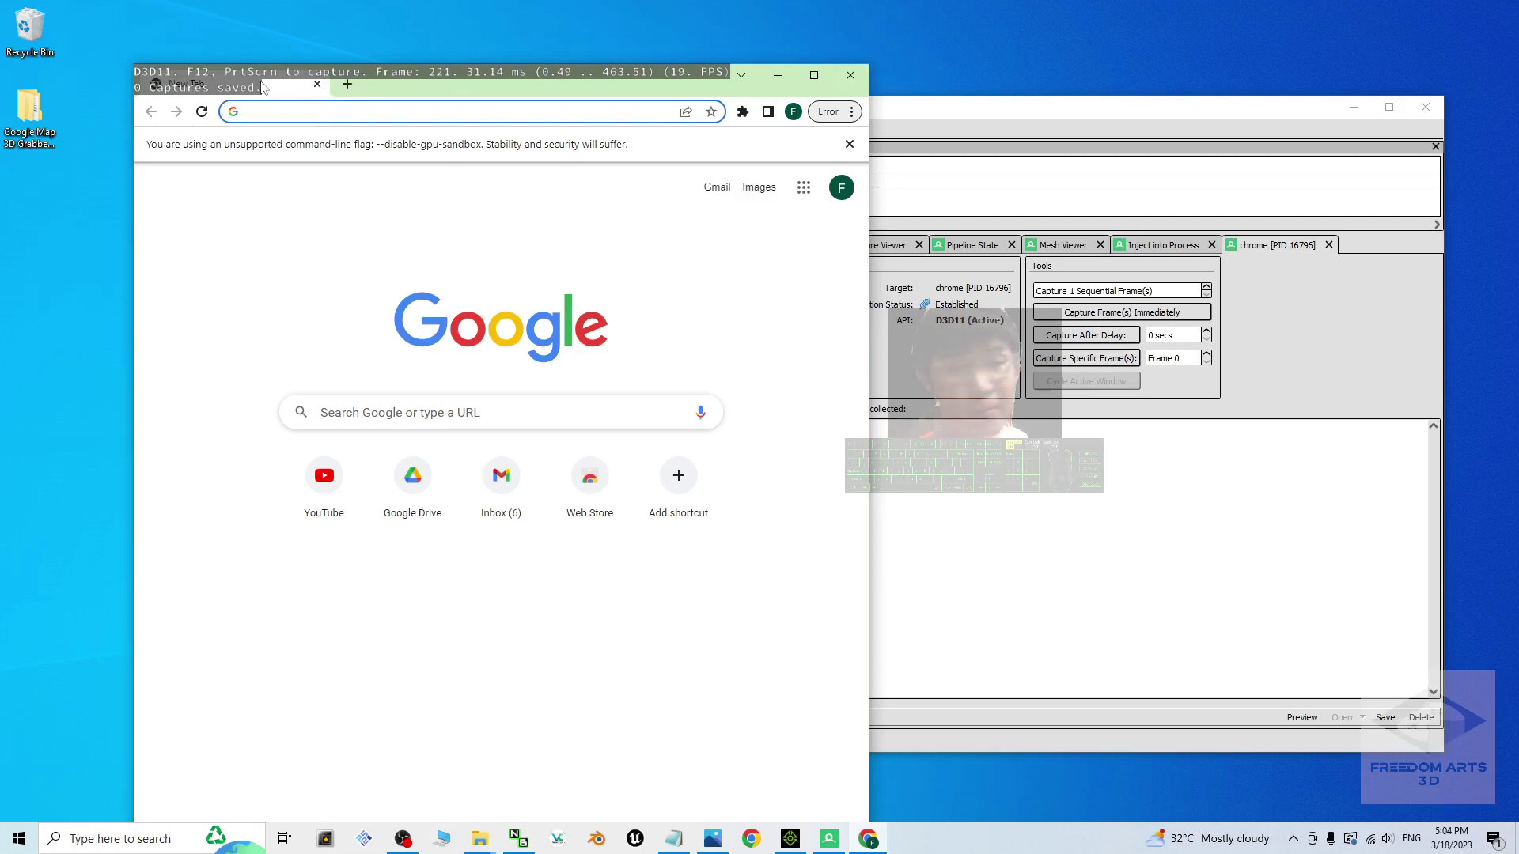
{"action": "left_click", "coordinate": [1013, 127]}
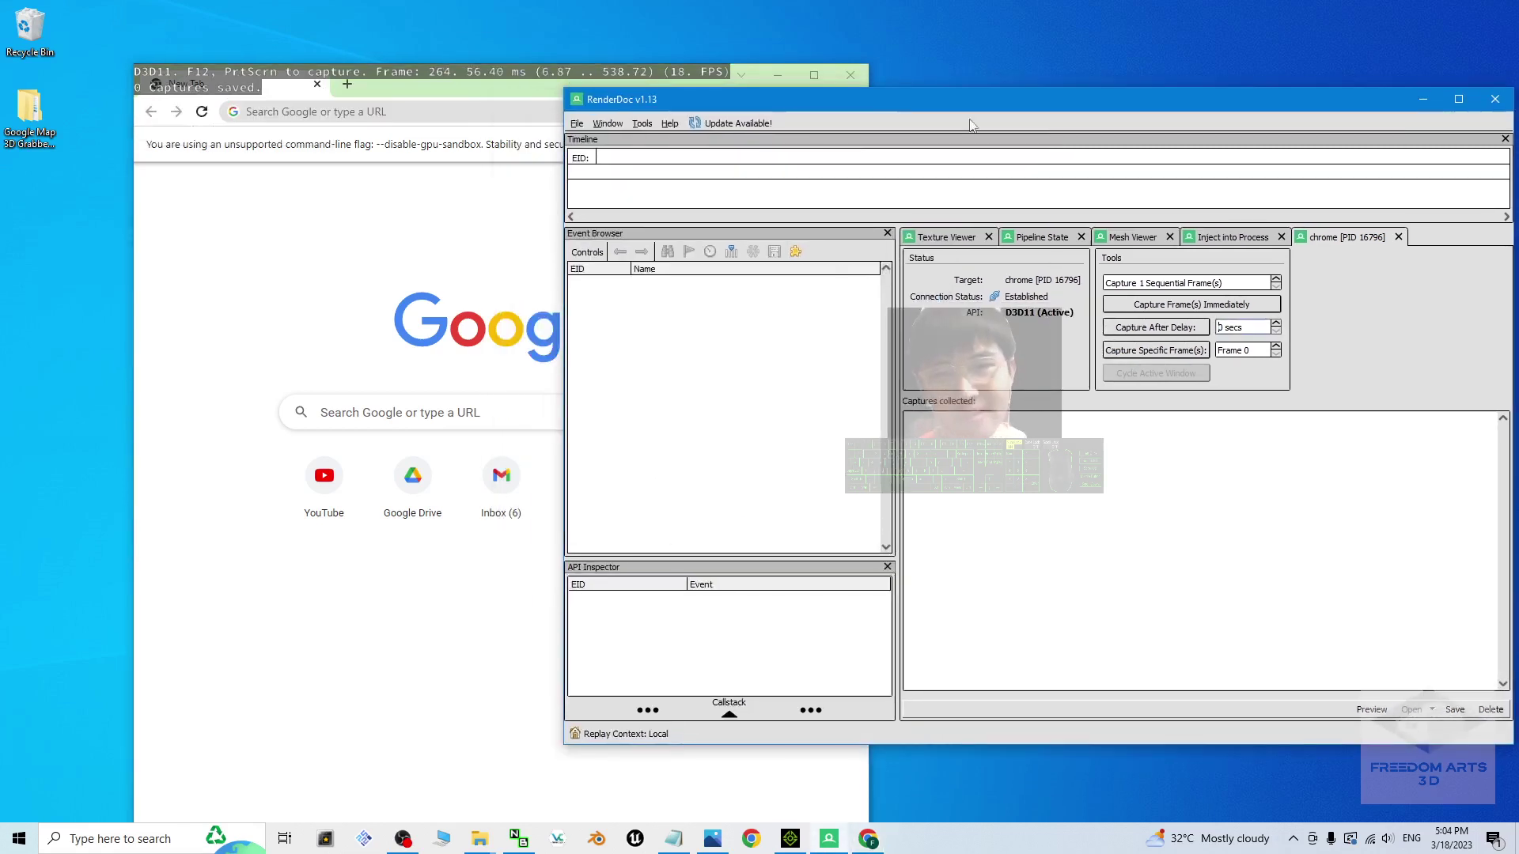
{"action": "left_click", "coordinate": [457, 701]}
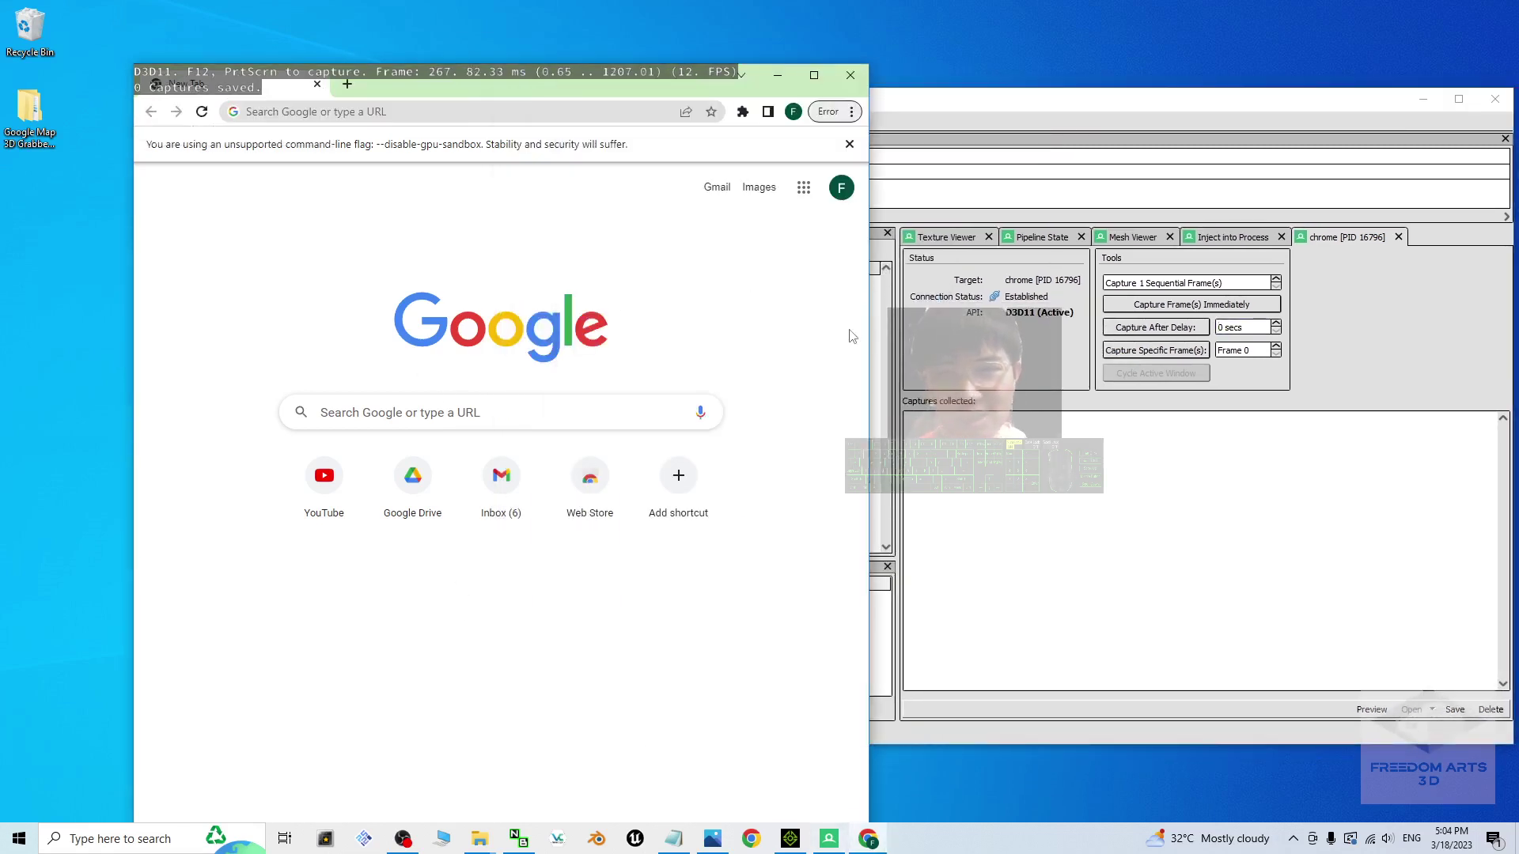
{"action": "mouse_move", "coordinate": [614, 93]}
{"action": "left_mouse_down"}
{"action": "mouse_move", "coordinate": [652, 83]}
{"action": "mouse_move", "coordinate": [620, 68]}
{"action": "left_mouse_up"}
{"action": "left_click", "coordinate": [678, 837]}
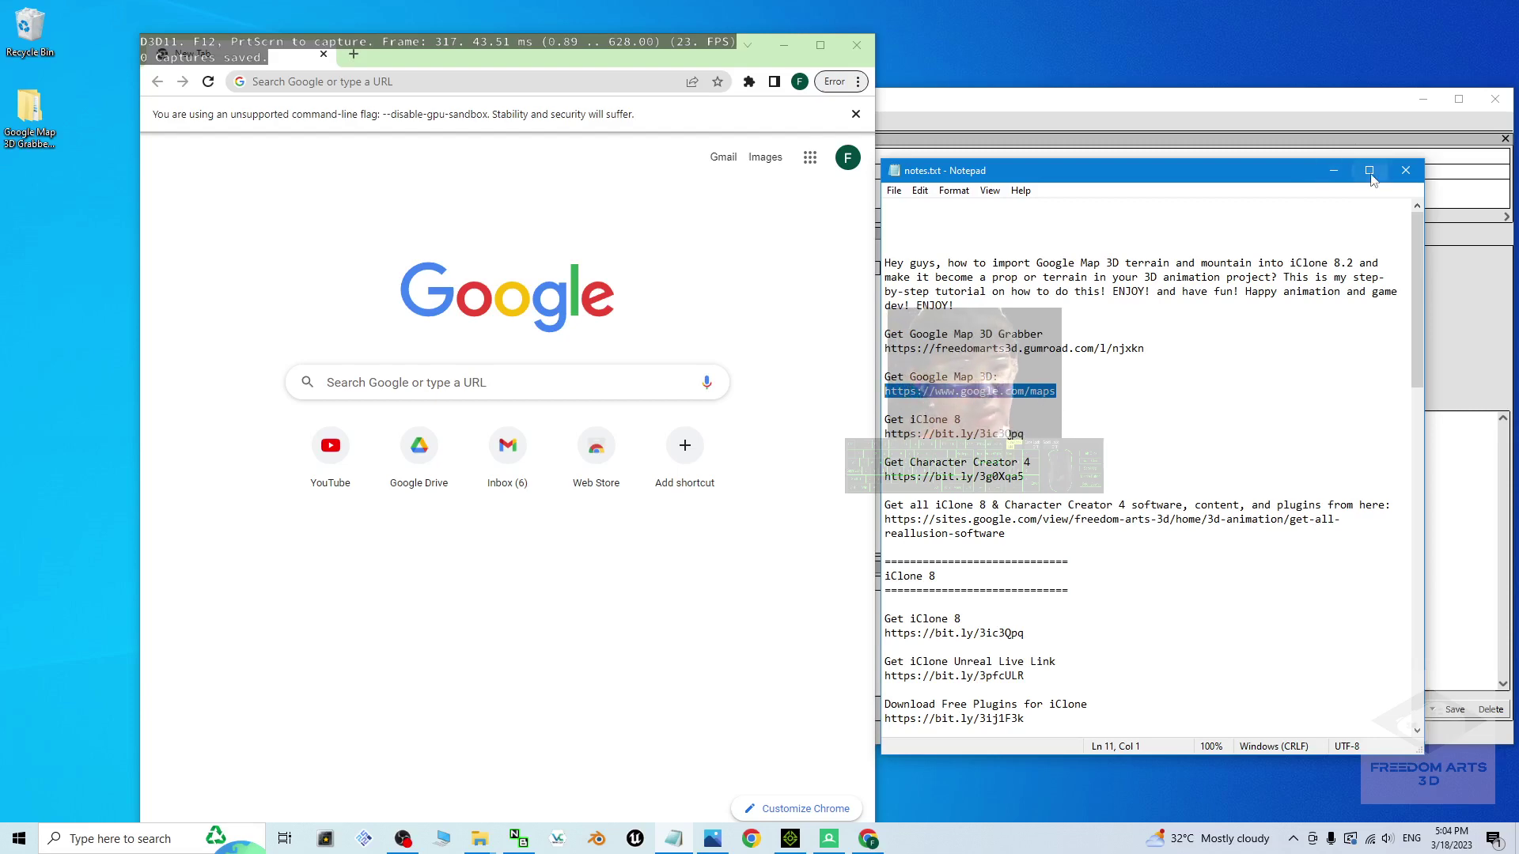
Paste the copied Google Maps address into Chrome's address bar and load it
{"action": "left_click", "coordinate": [1333, 170]}
{"action": "left_click", "coordinate": [438, 82]}
{"action": "type", "text": "https://www.google.com/maps"}
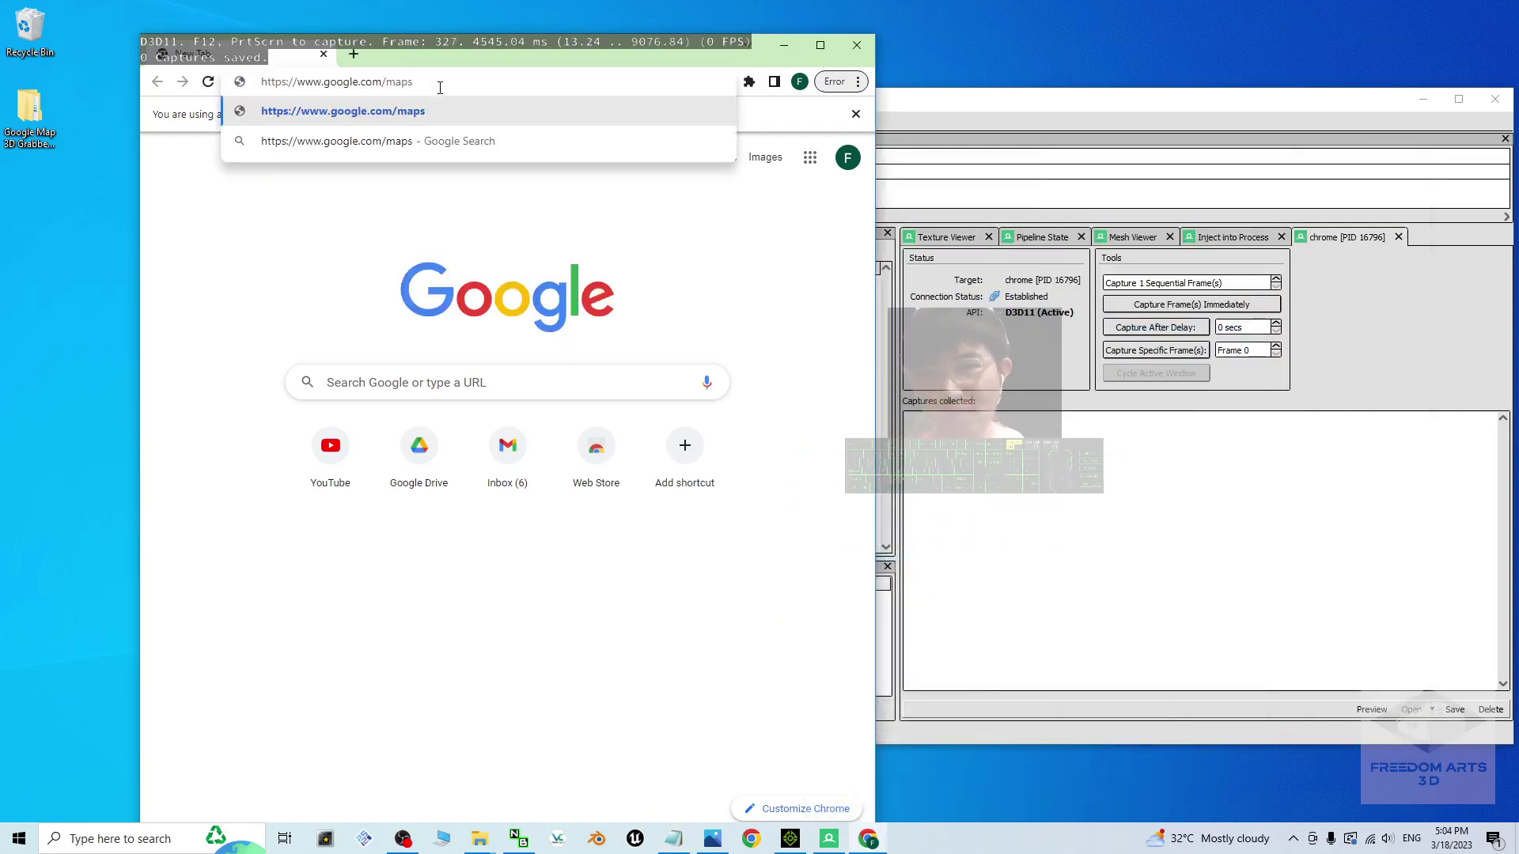
{"action": "key", "text": "Return"}
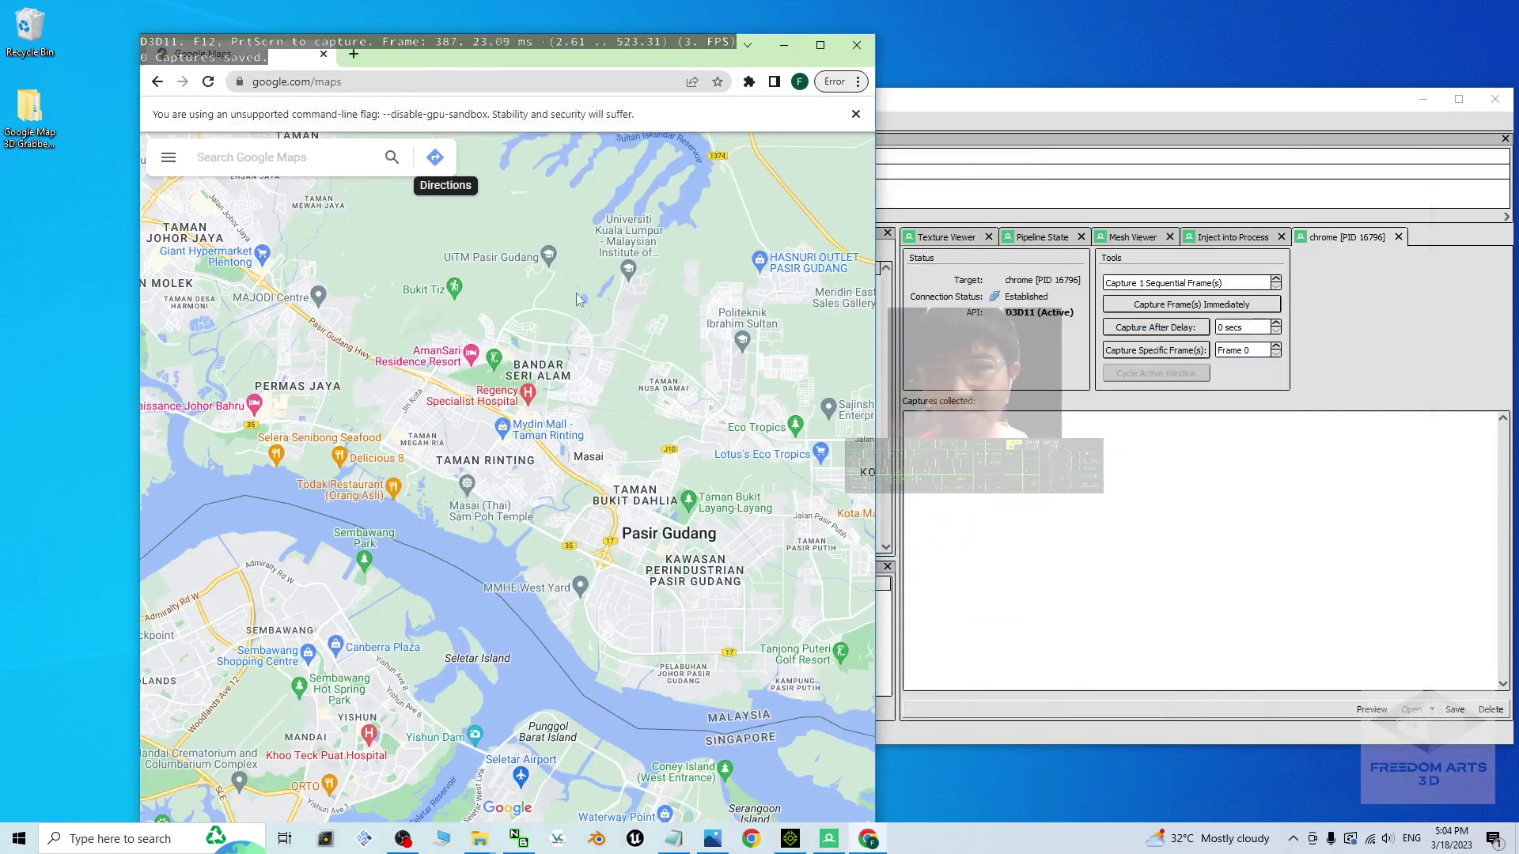
Maximize Chrome and pan the globe map over India and the Arabian Sea
{"action": "scroll", "coordinate": [597, 352], "scroll_direction": "down", "scroll_amount": 5}
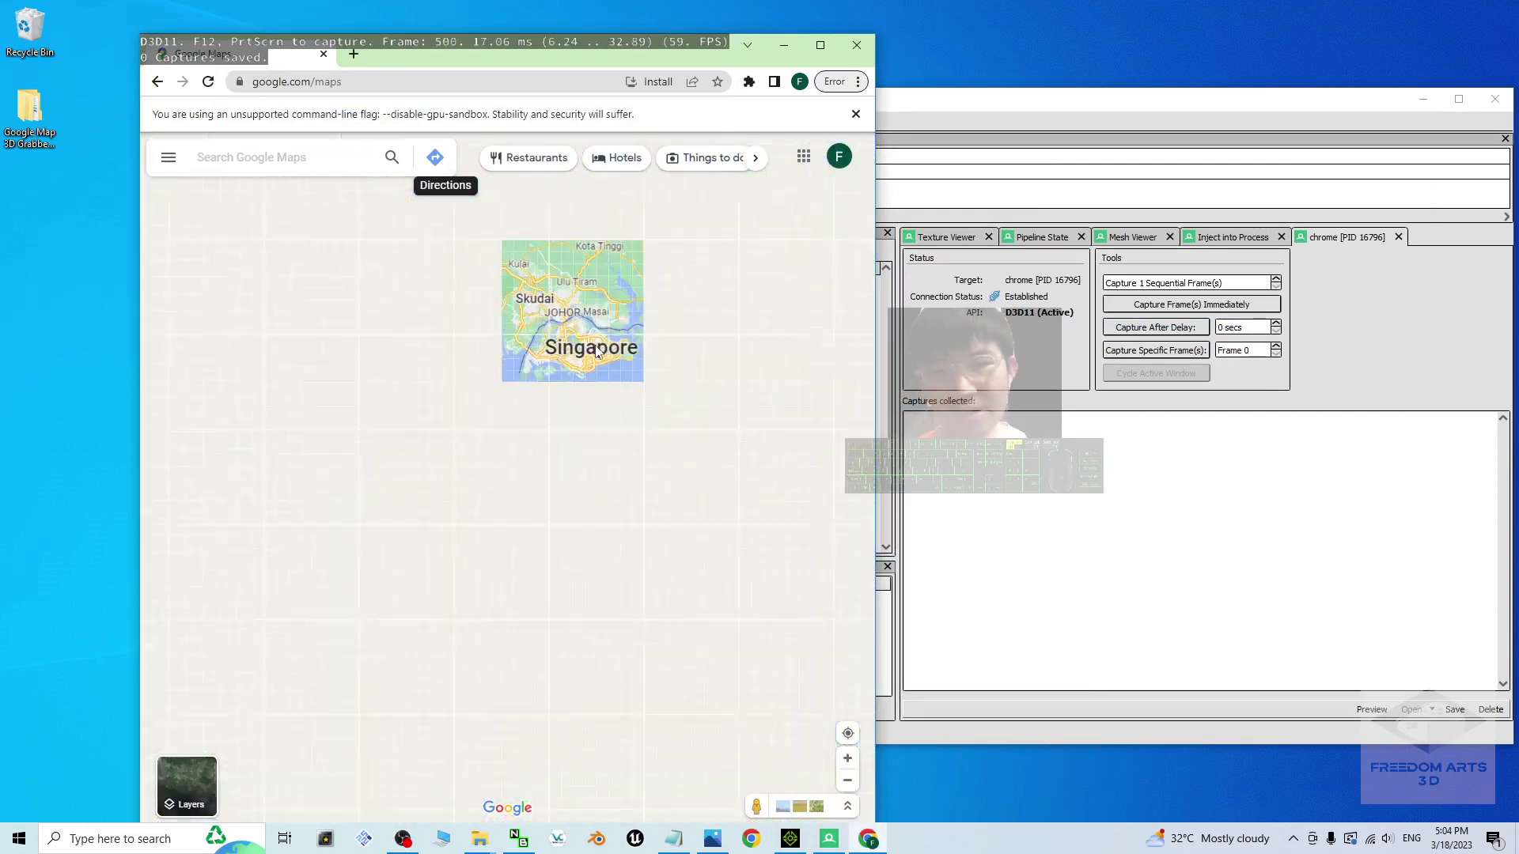
{"action": "scroll", "coordinate": [623, 402], "scroll_direction": "down", "scroll_amount": 5}
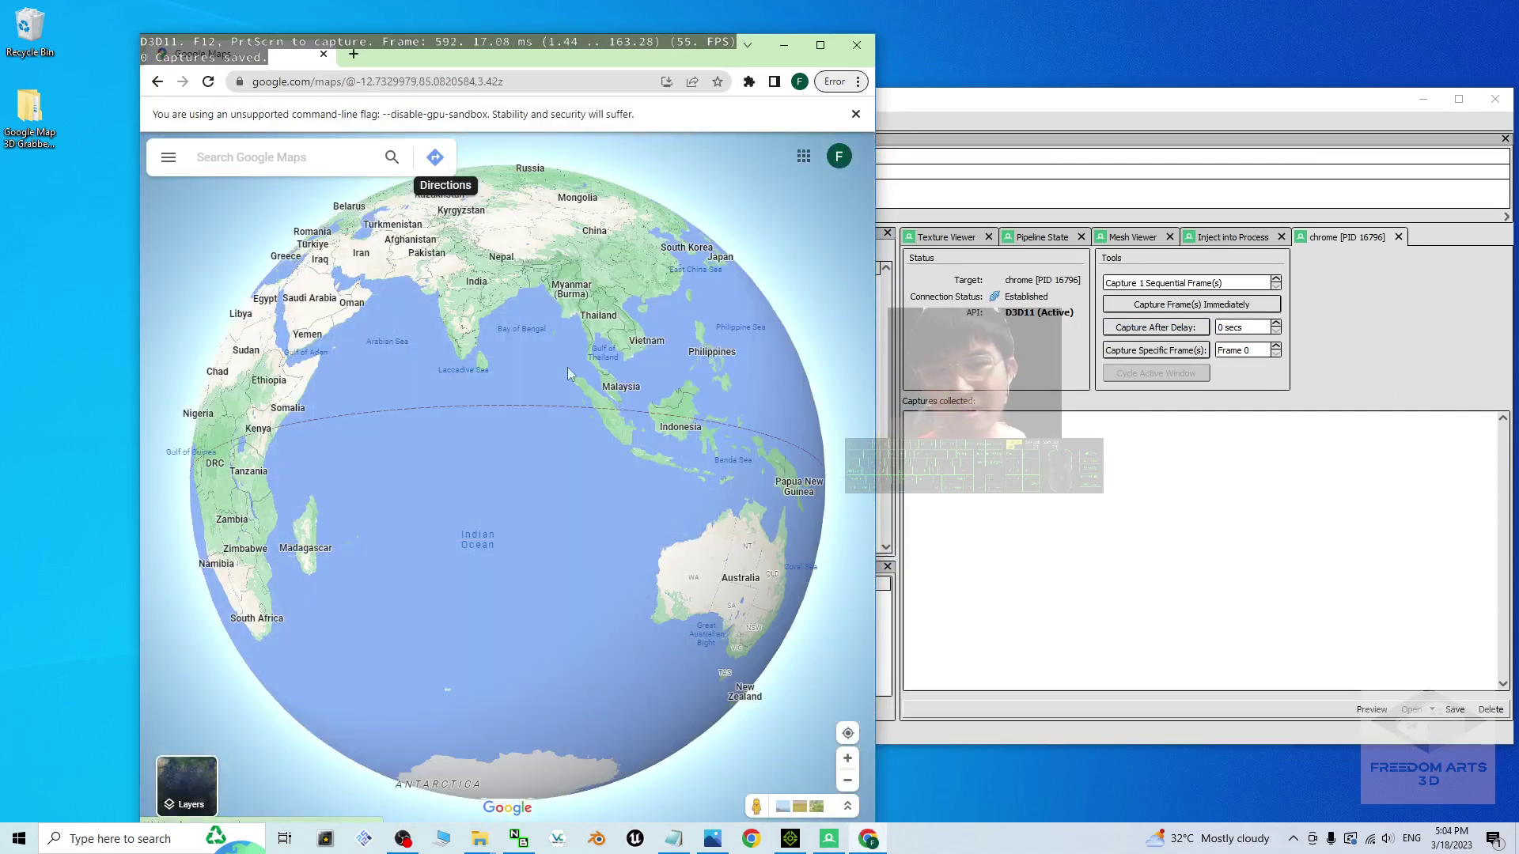
{"action": "scroll", "coordinate": [577, 367], "scroll_direction": "up", "scroll_amount": 3}
{"action": "left_click", "coordinate": [821, 47]}
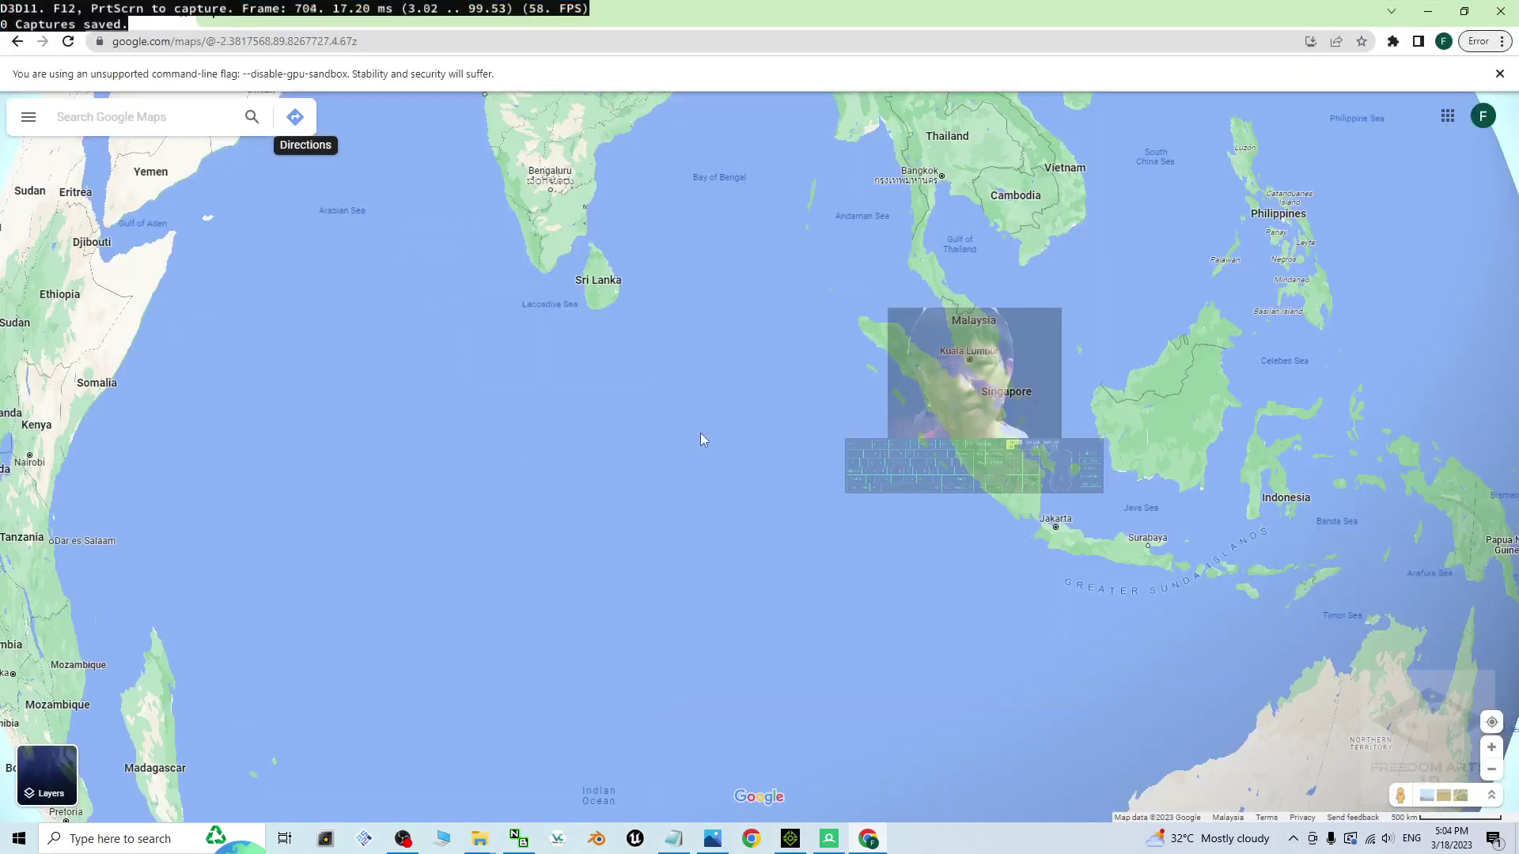
{"action": "left_click_drag", "start_coordinate": [688, 287], "coordinate": [1137, 469]}
{"action": "scroll", "coordinate": [643, 514], "scroll_direction": "down", "scroll_amount": 3}
{"action": "scroll", "coordinate": [553, 554], "scroll_direction": "up", "scroll_amount": 3}
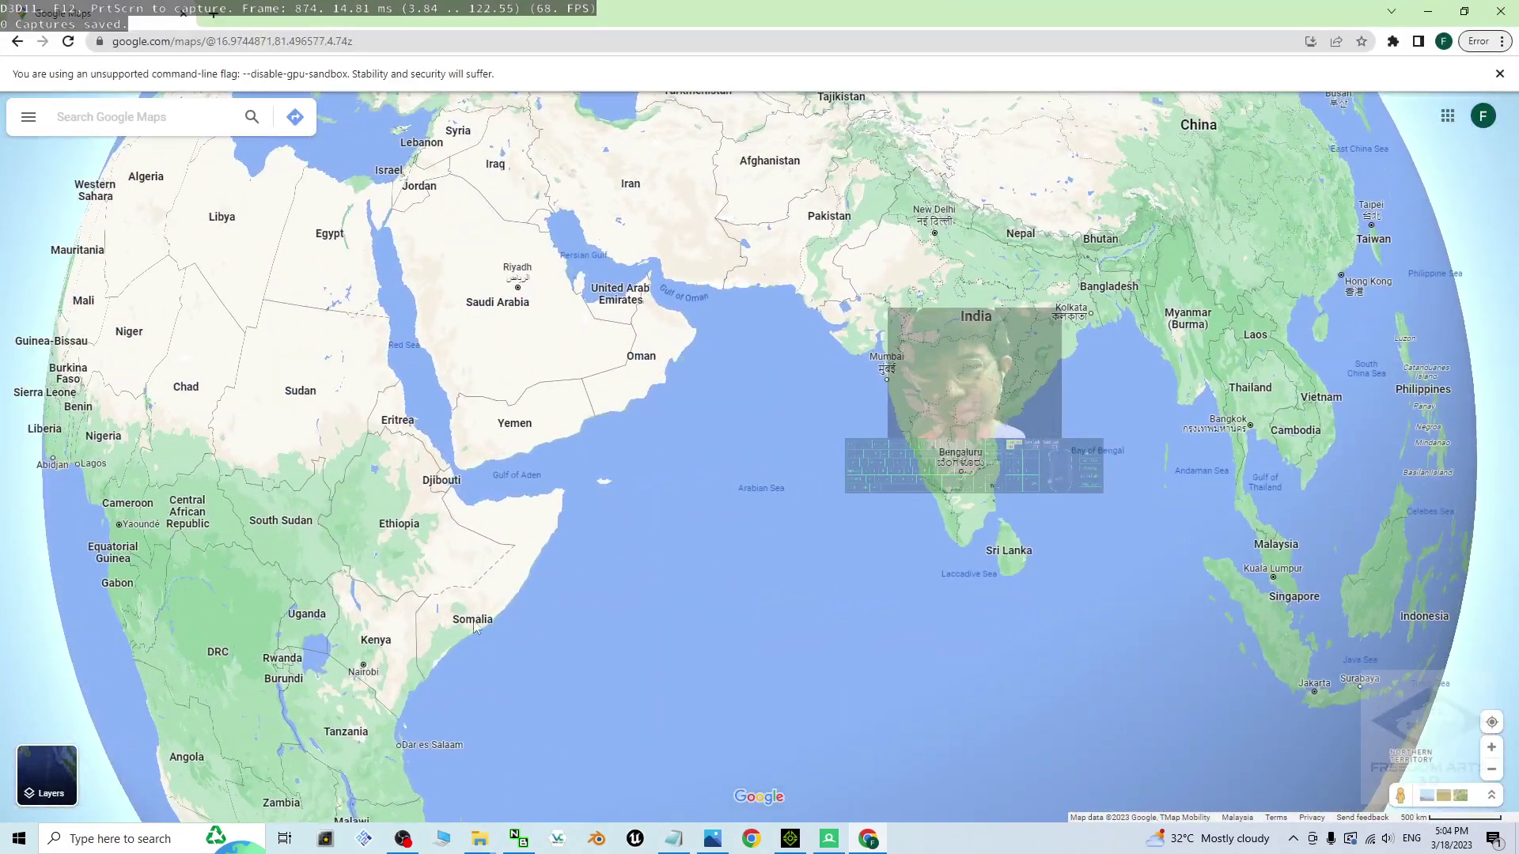
{"action": "mouse_move", "coordinate": [41, 769]}
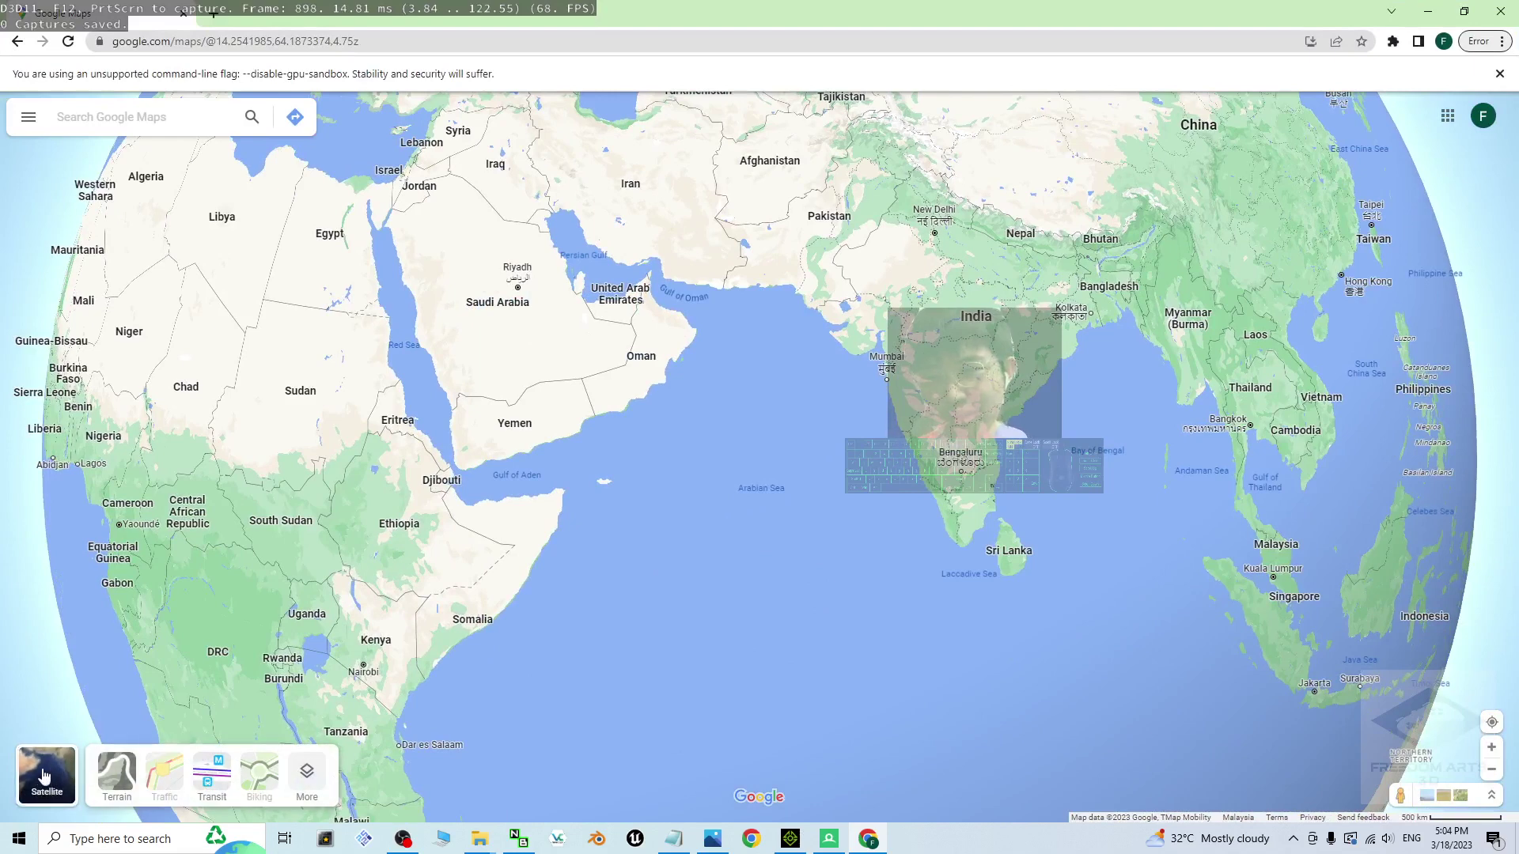
Toggle Globe view off and back on in the map options, then switch to the Satellite layer
{"action": "left_click", "coordinate": [715, 709]}
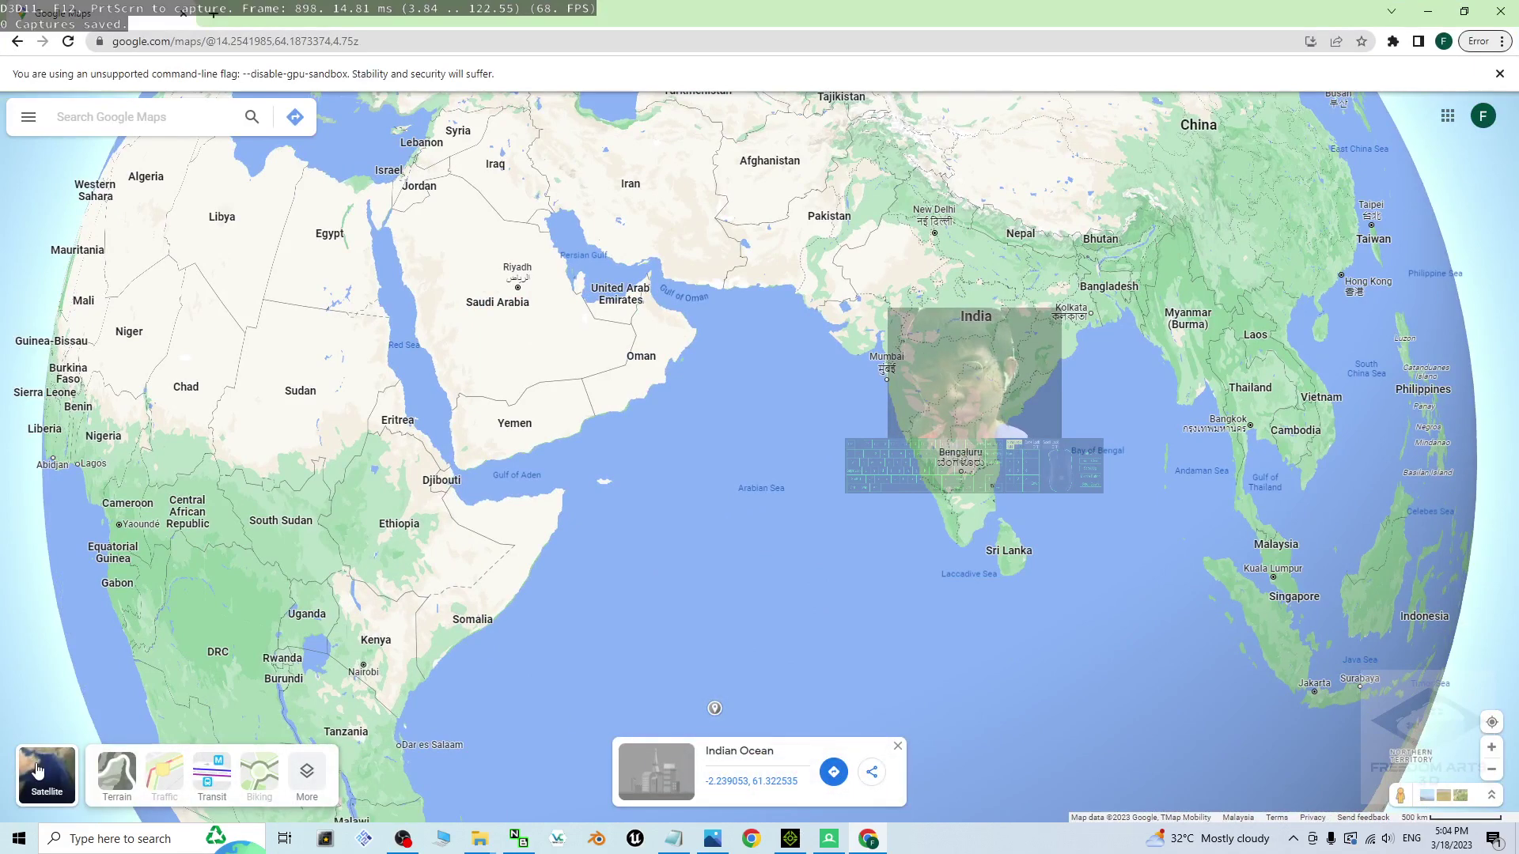
{"action": "left_click", "coordinate": [318, 785]}
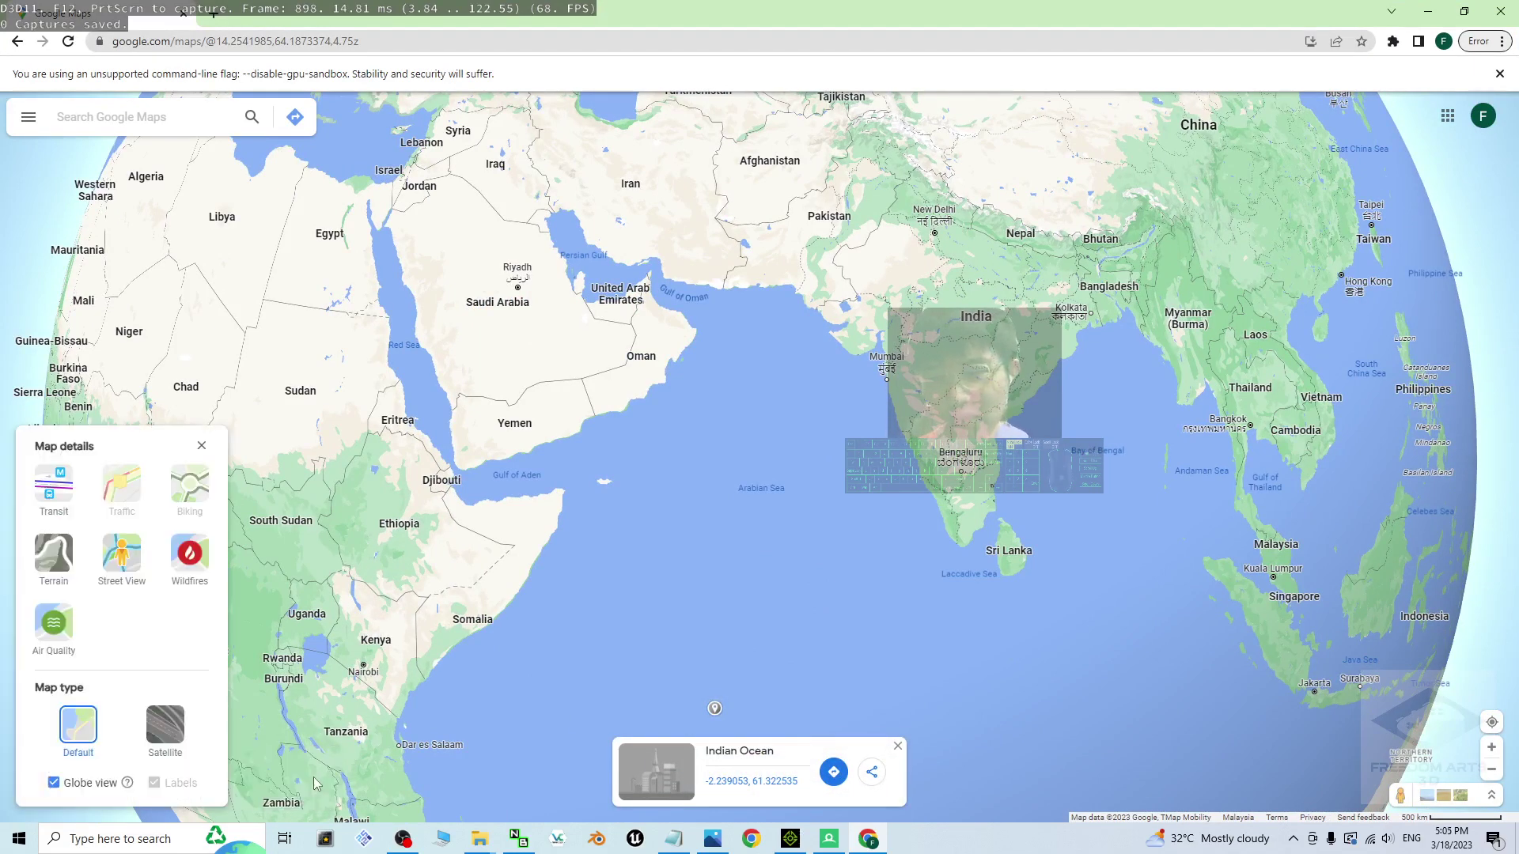
{"action": "left_click", "coordinate": [54, 785]}
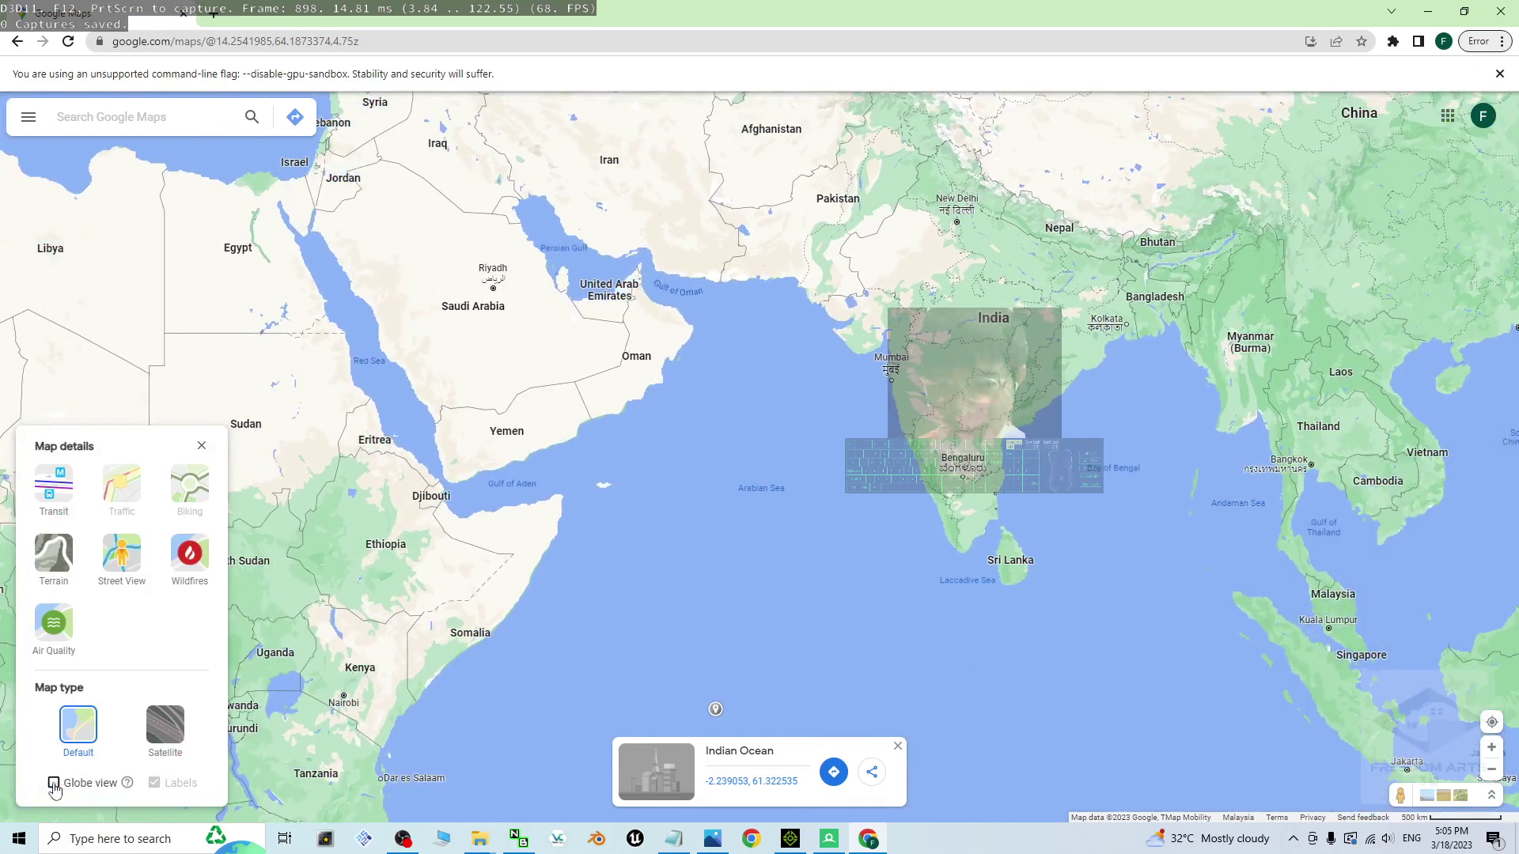
{"action": "left_click", "coordinate": [54, 784]}
{"action": "scroll", "coordinate": [509, 543], "scroll_direction": "down", "scroll_amount": 2}
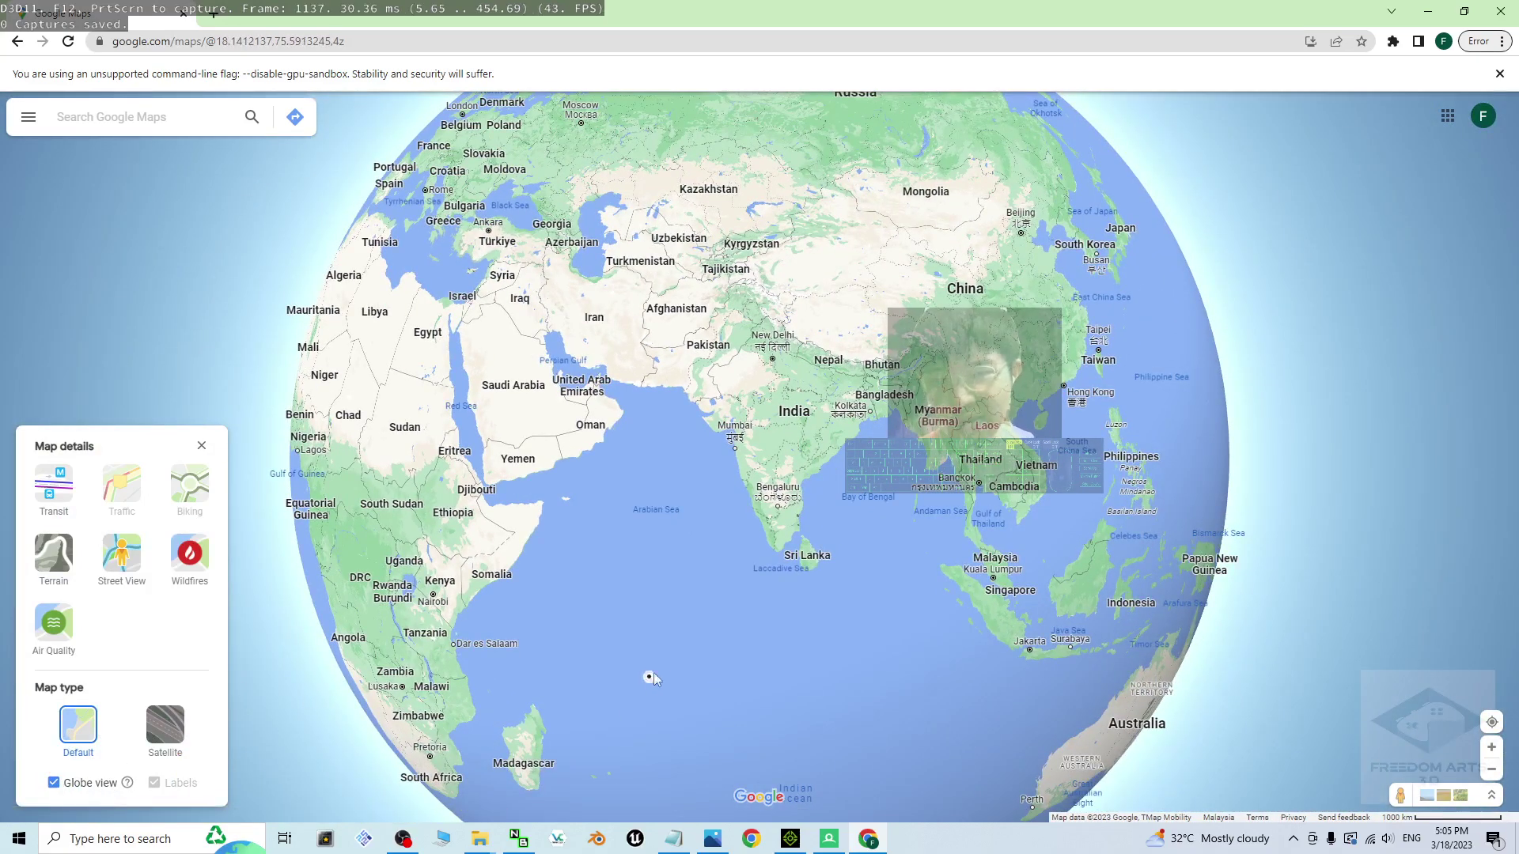
{"action": "scroll", "coordinate": [657, 672], "scroll_direction": "up", "scroll_amount": 3}
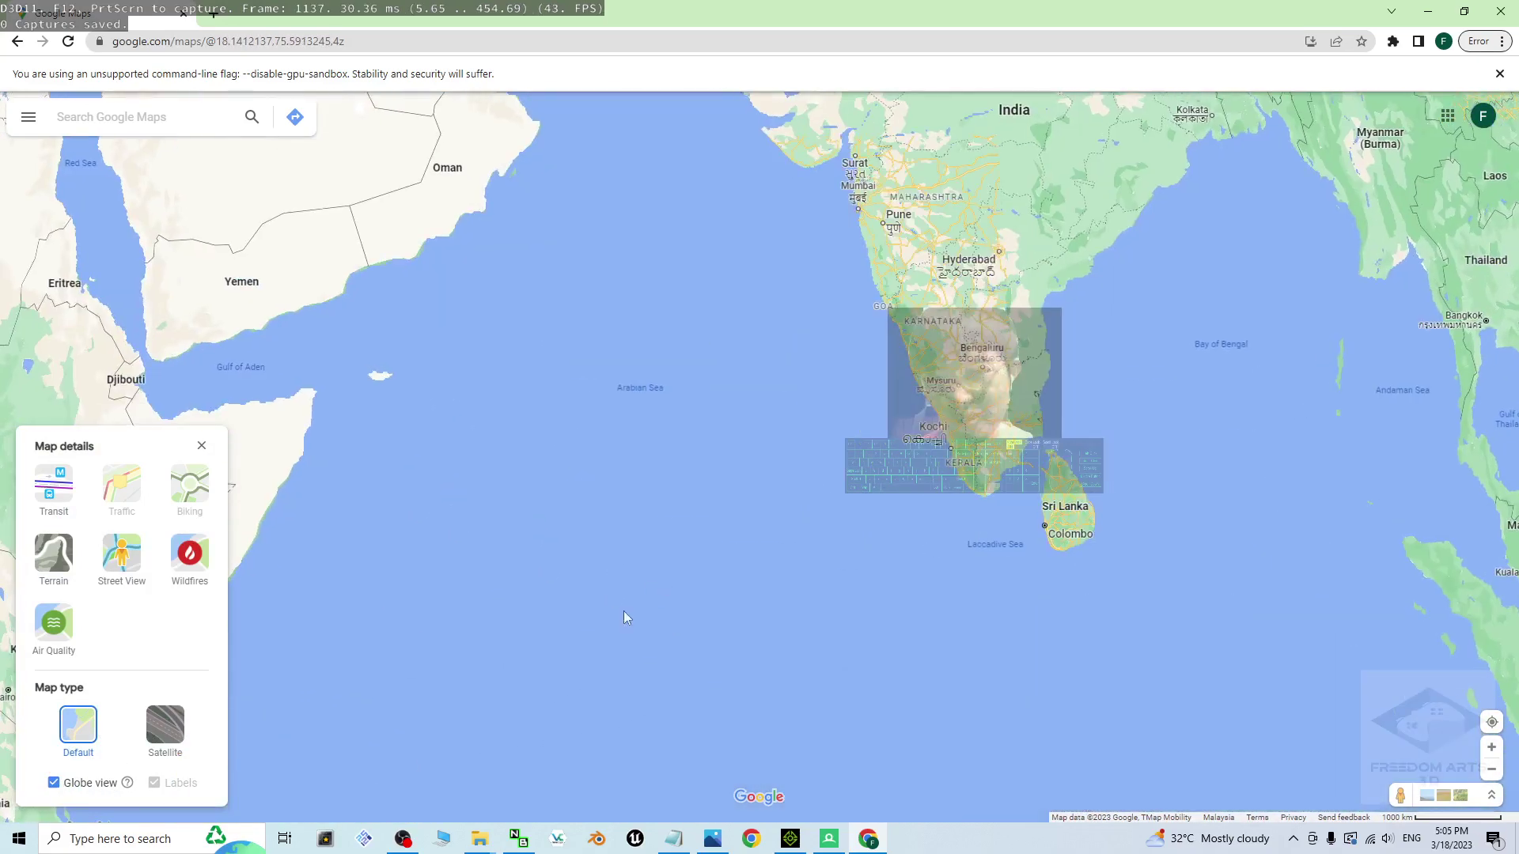
{"action": "left_click", "coordinate": [201, 448]}
{"action": "left_click", "coordinate": [50, 767]}
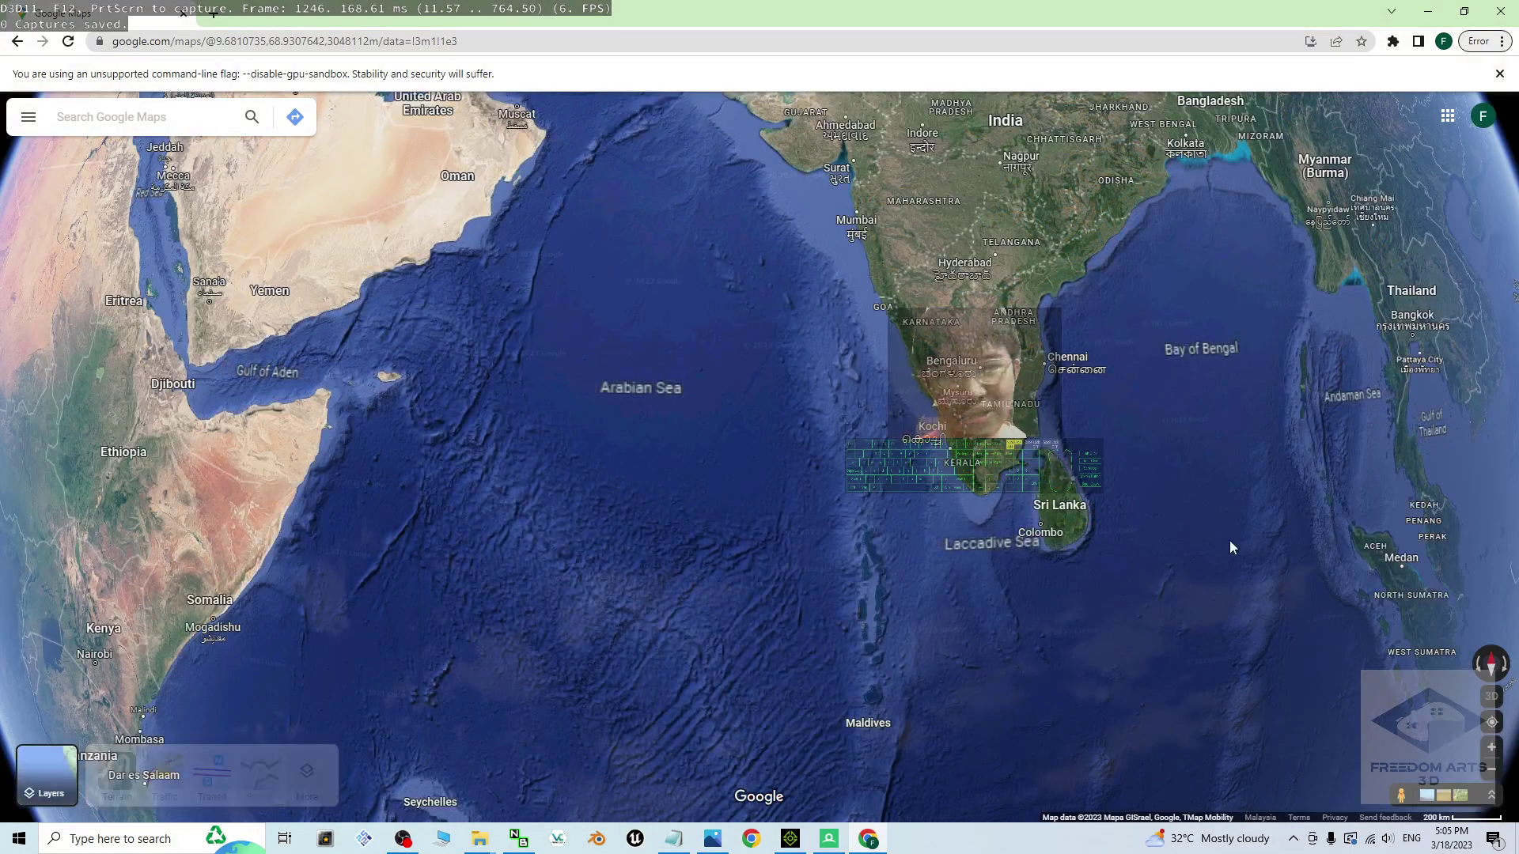
Rotate the satellite globe to centre India, then bring cover.jpg up in Photos
{"action": "left_click_drag", "start_coordinate": [570, 522], "coordinate": [1171, 507]}
{"action": "scroll", "coordinate": [787, 554], "scroll_direction": "down", "scroll_amount": 5}
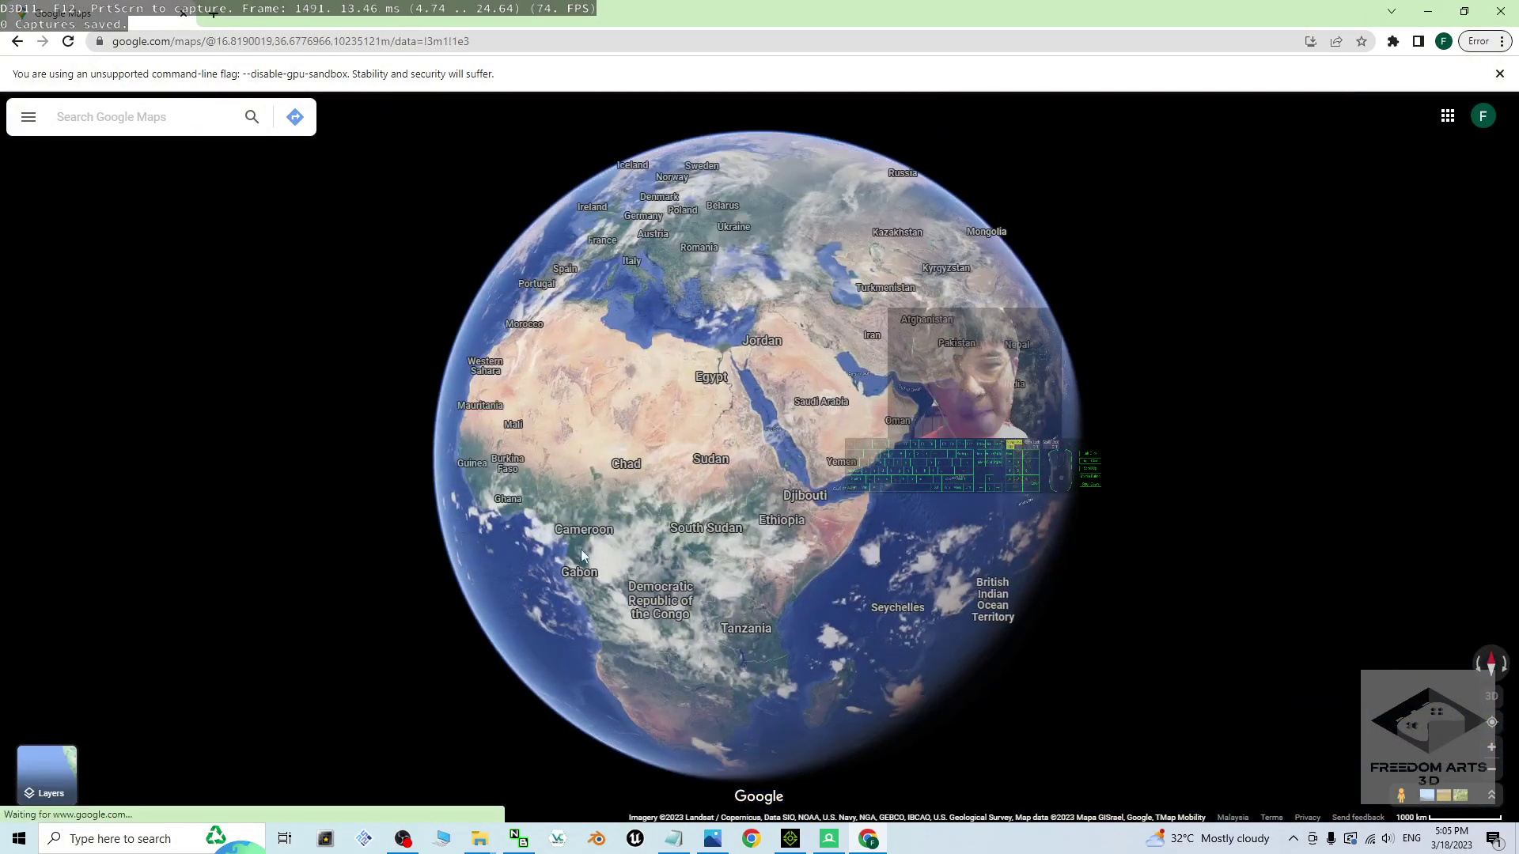
{"action": "left_click_drag", "start_coordinate": [623, 534], "coordinate": [1115, 447]}
{"action": "left_click_drag", "start_coordinate": [703, 358], "coordinate": [201, 464]}
{"action": "left_click_drag", "start_coordinate": [798, 494], "coordinate": [672, 395]}
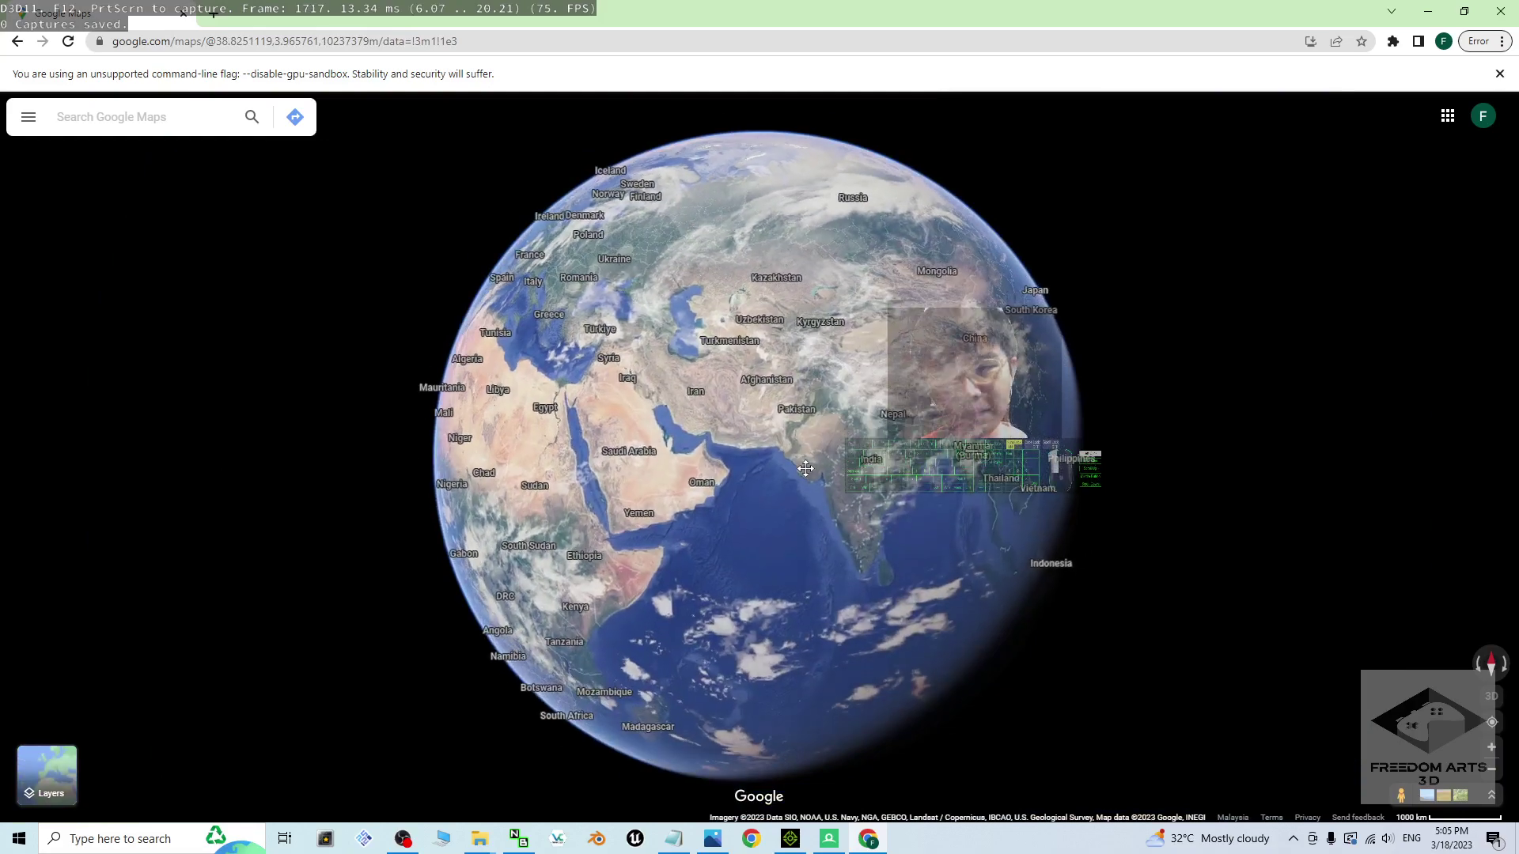
{"action": "left_click_drag", "start_coordinate": [819, 500], "coordinate": [757, 473]}
{"action": "scroll", "coordinate": [758, 484], "scroll_direction": "up", "scroll_amount": 3}
{"action": "scroll", "coordinate": [758, 482], "scroll_direction": "up", "scroll_amount": 1}
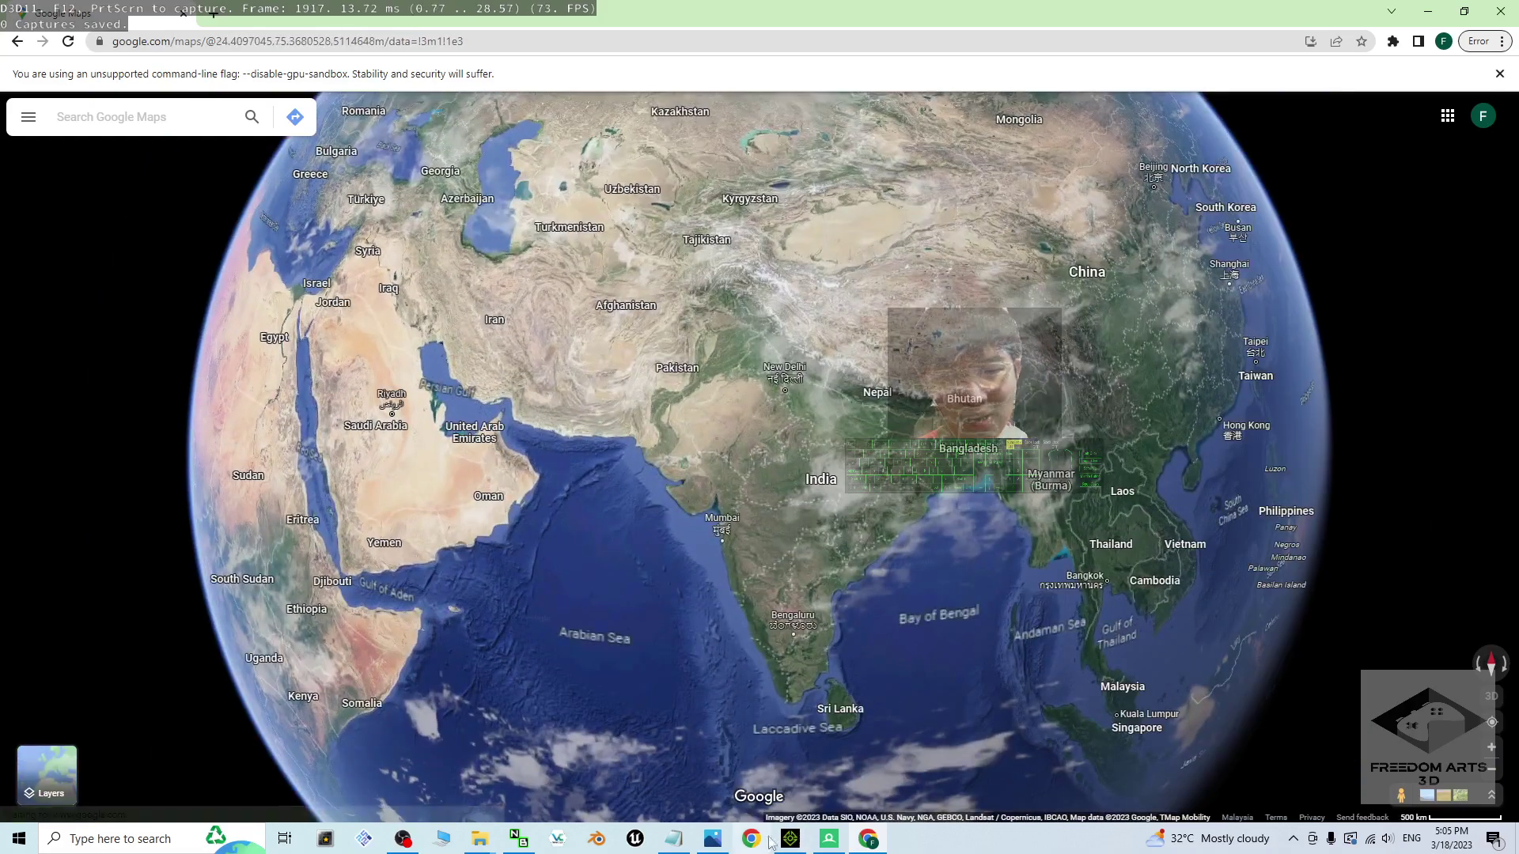
{"action": "left_click", "coordinate": [711, 840]}
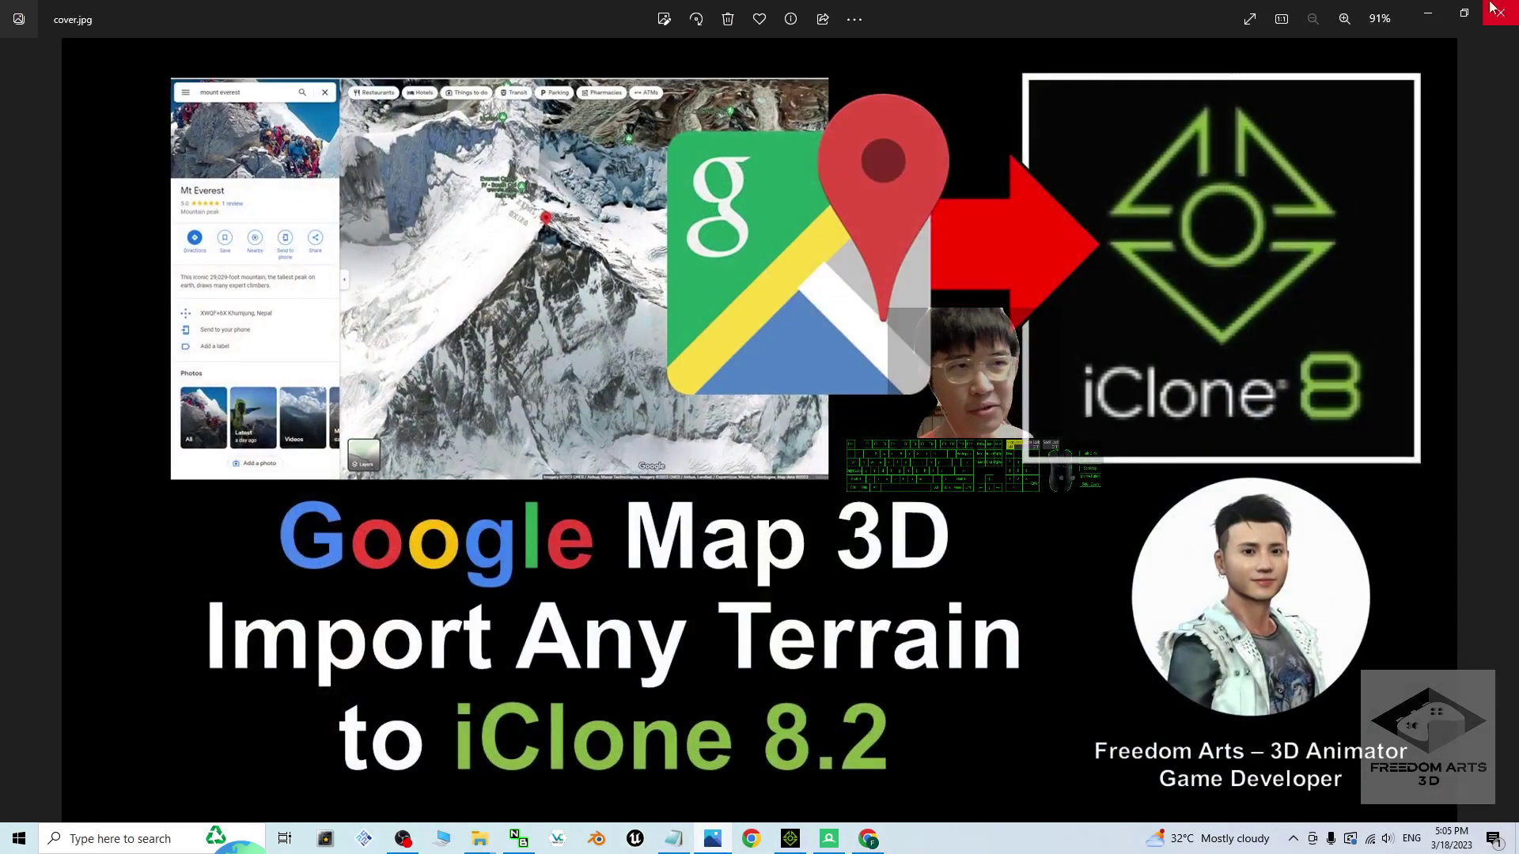
Search Google Maps for 'badland' and go to Badlands National Park
{"action": "key", "text": "alt+Tab"}
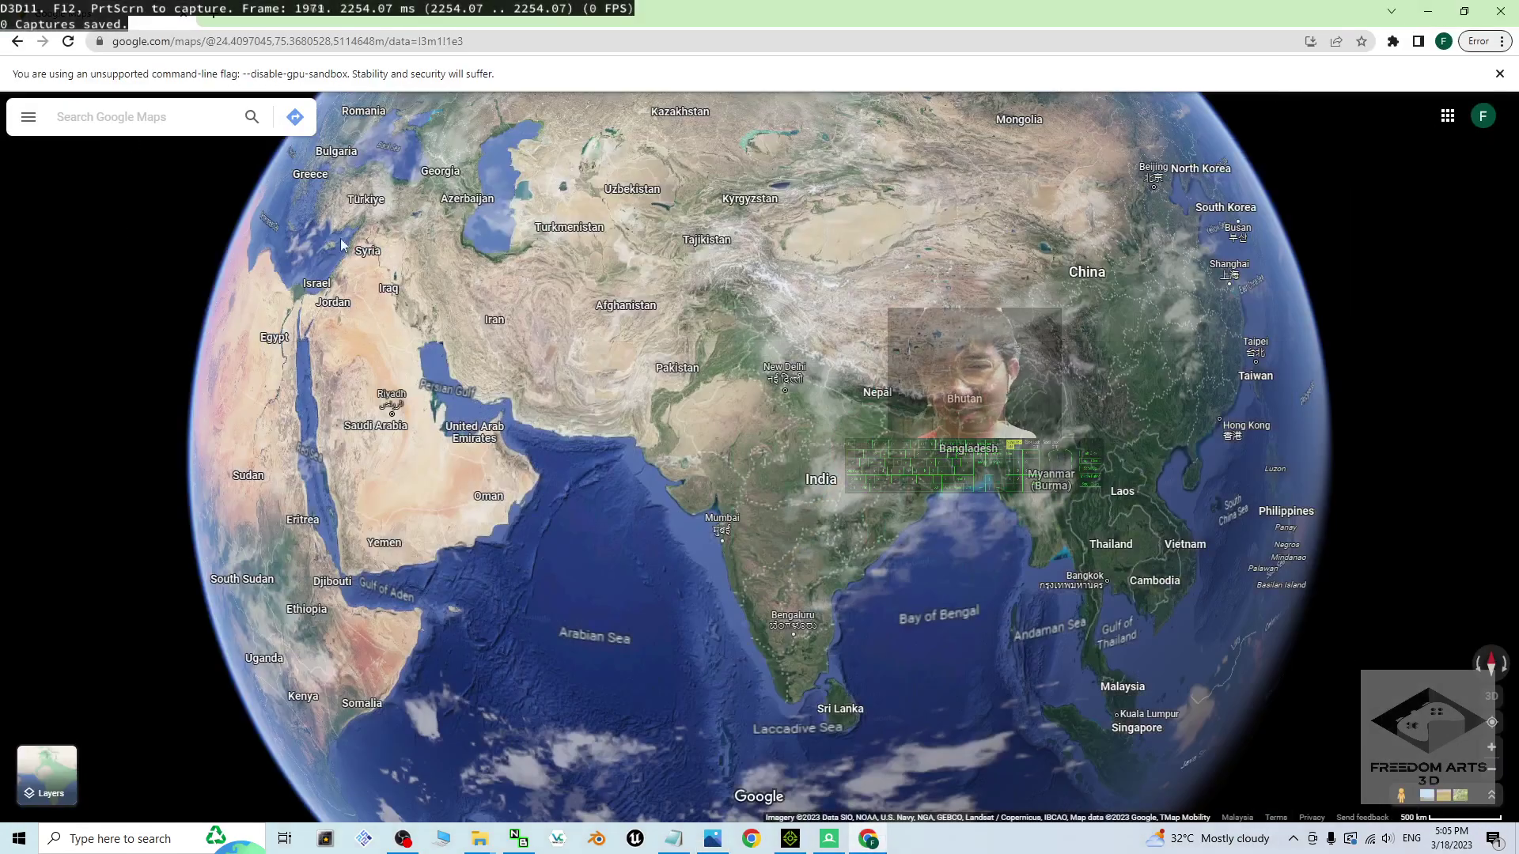
{"action": "left_click", "coordinate": [134, 116]}
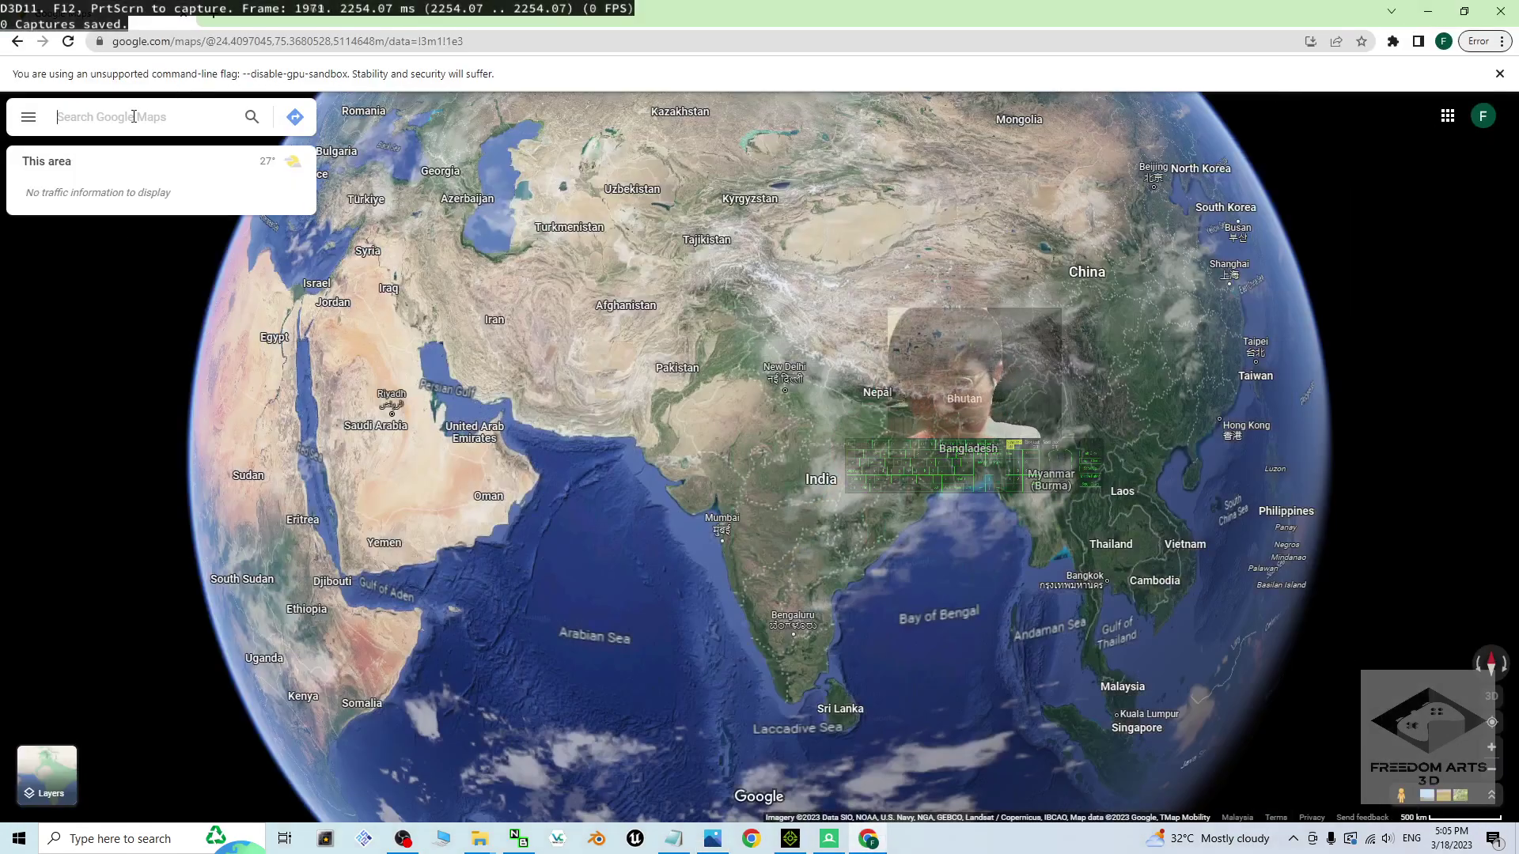
{"action": "type", "text": "badland"}
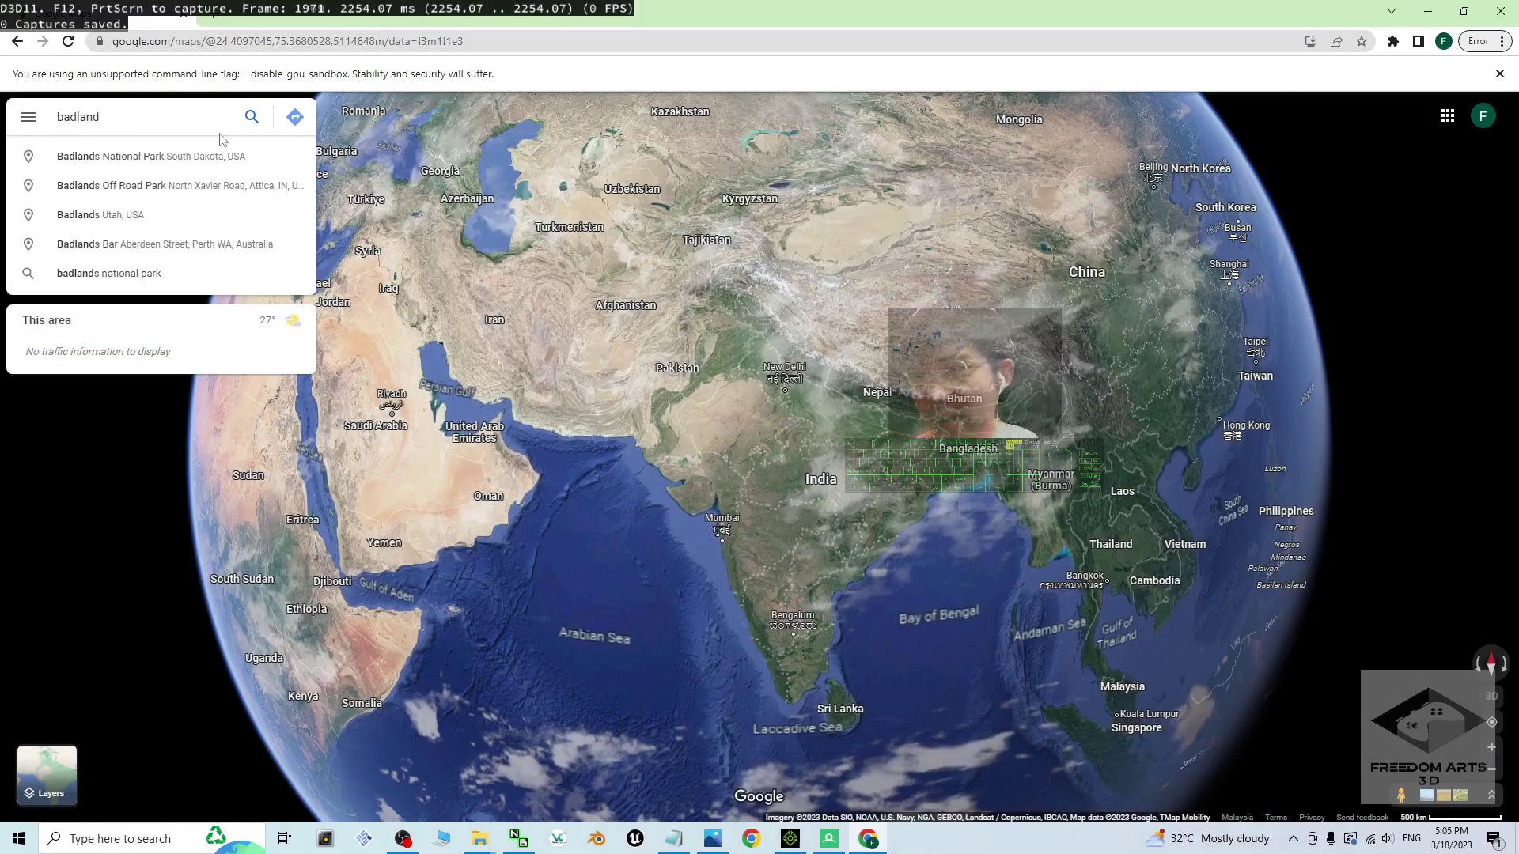
{"action": "left_click", "coordinate": [103, 273]}
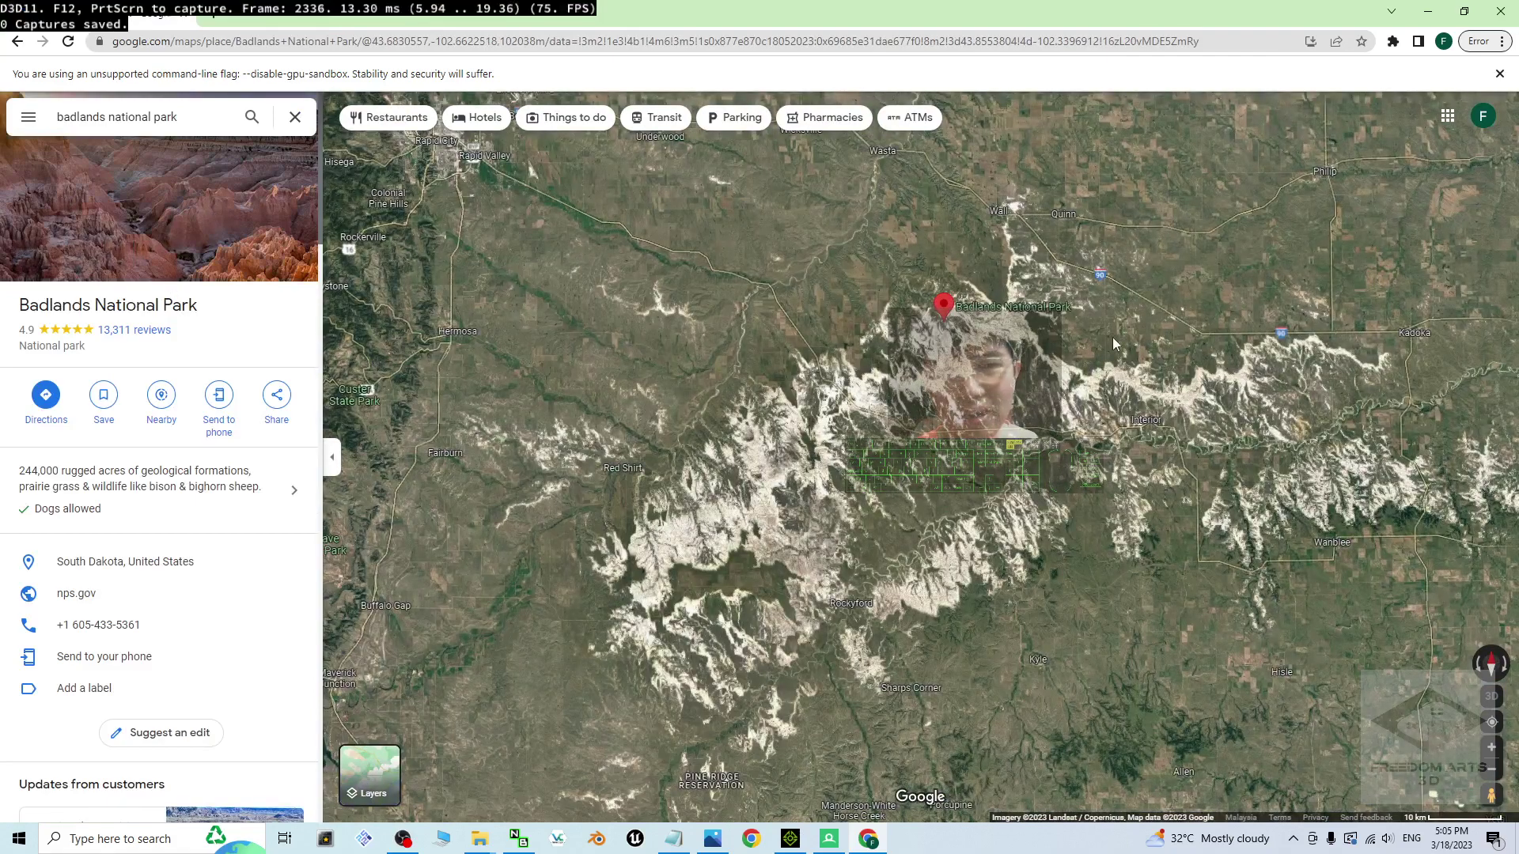
Tilt the Badlands satellite map into a 3D perspective and zoom around its terrain
{"action": "scroll", "coordinate": [893, 358], "scroll_direction": "up", "scroll_amount": 3}
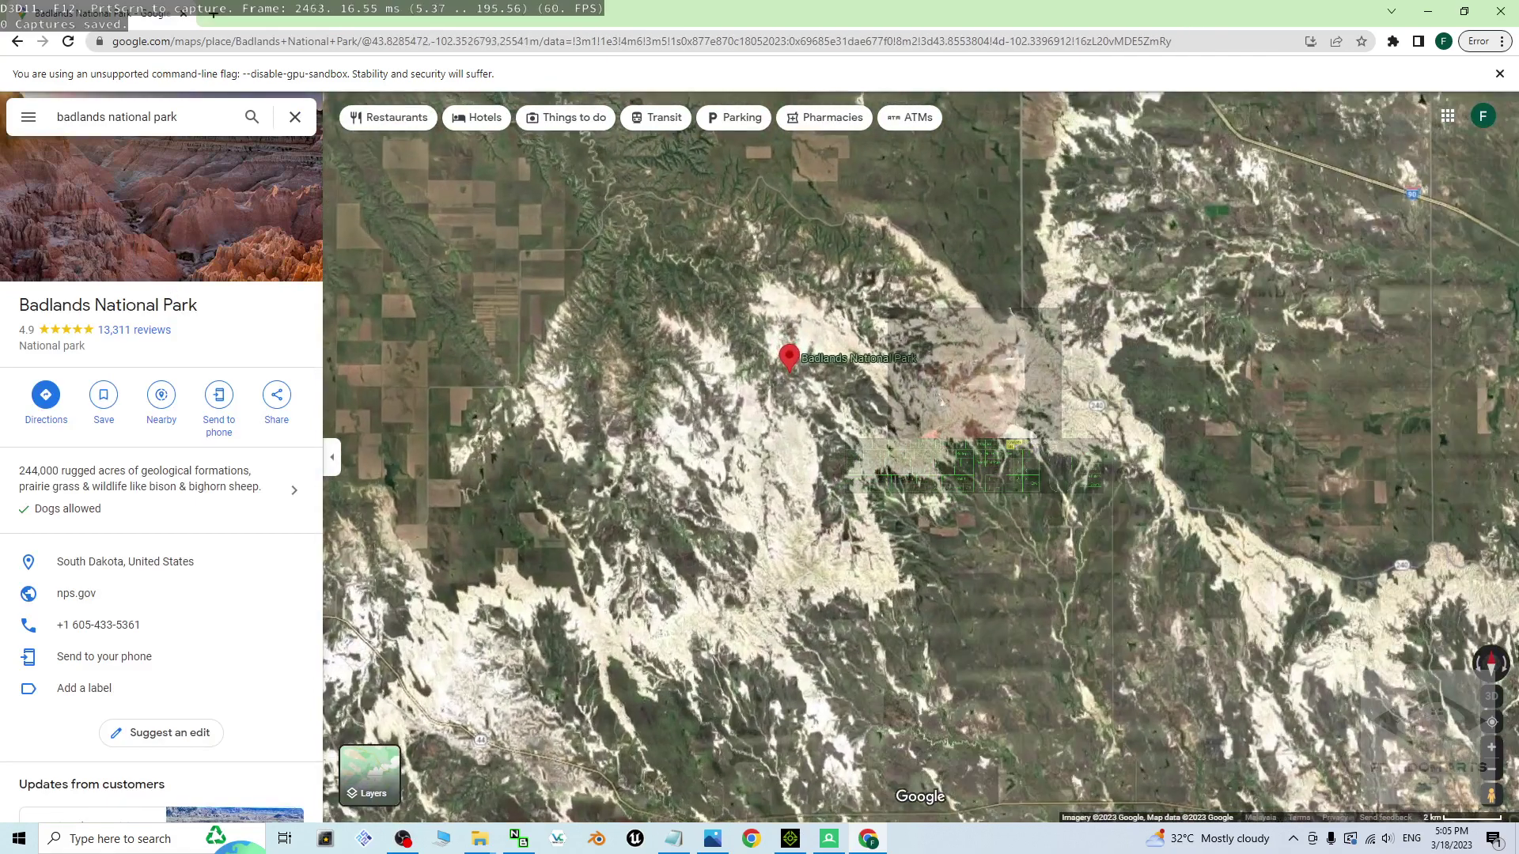
{"action": "left_click", "coordinate": [1494, 697]}
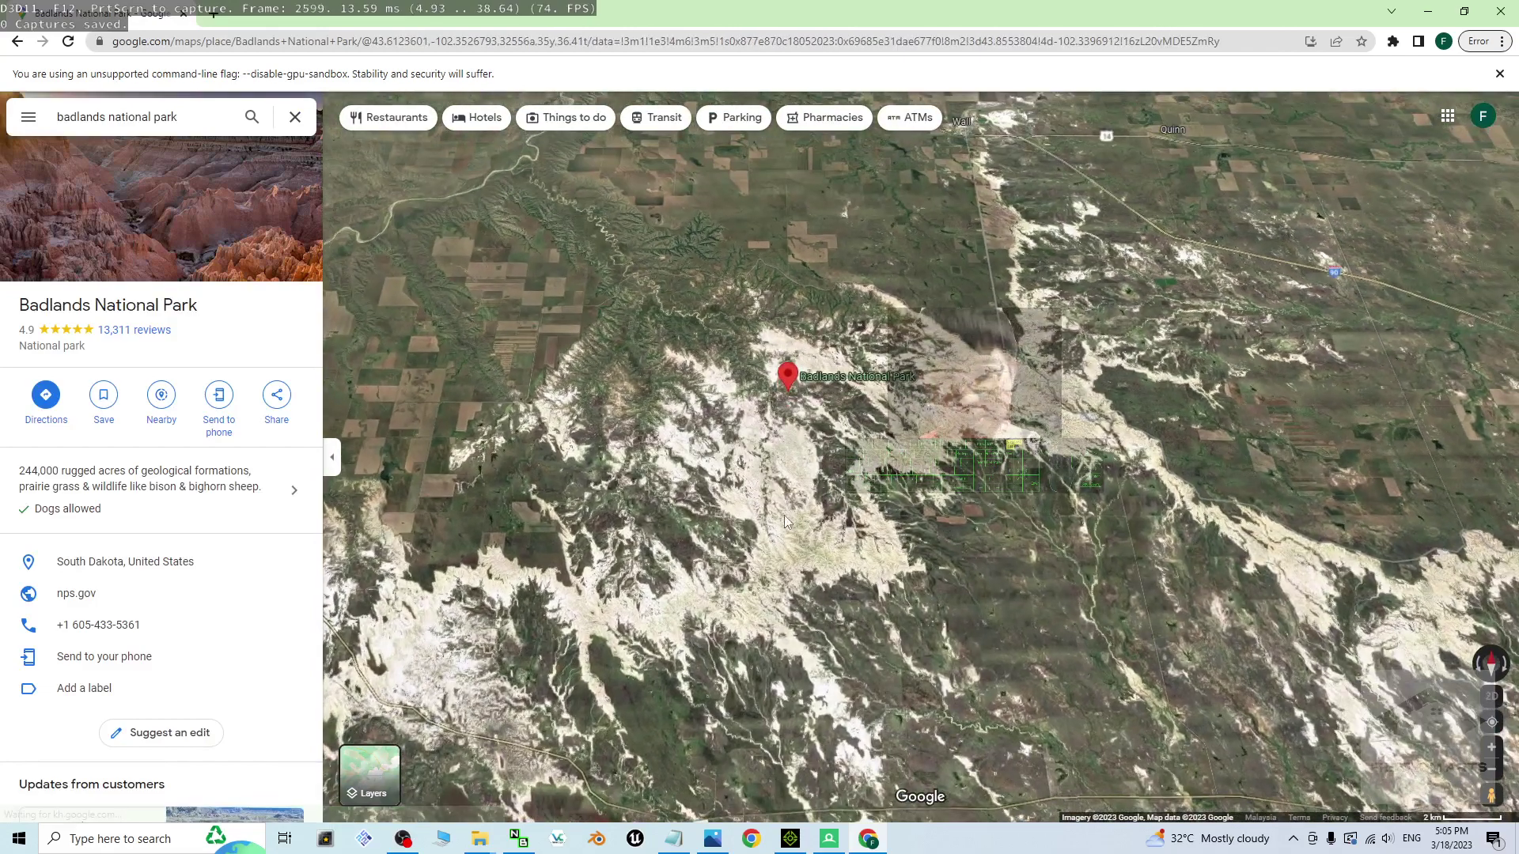
{"action": "scroll", "coordinate": [873, 383], "scroll_direction": "up", "scroll_amount": 2}
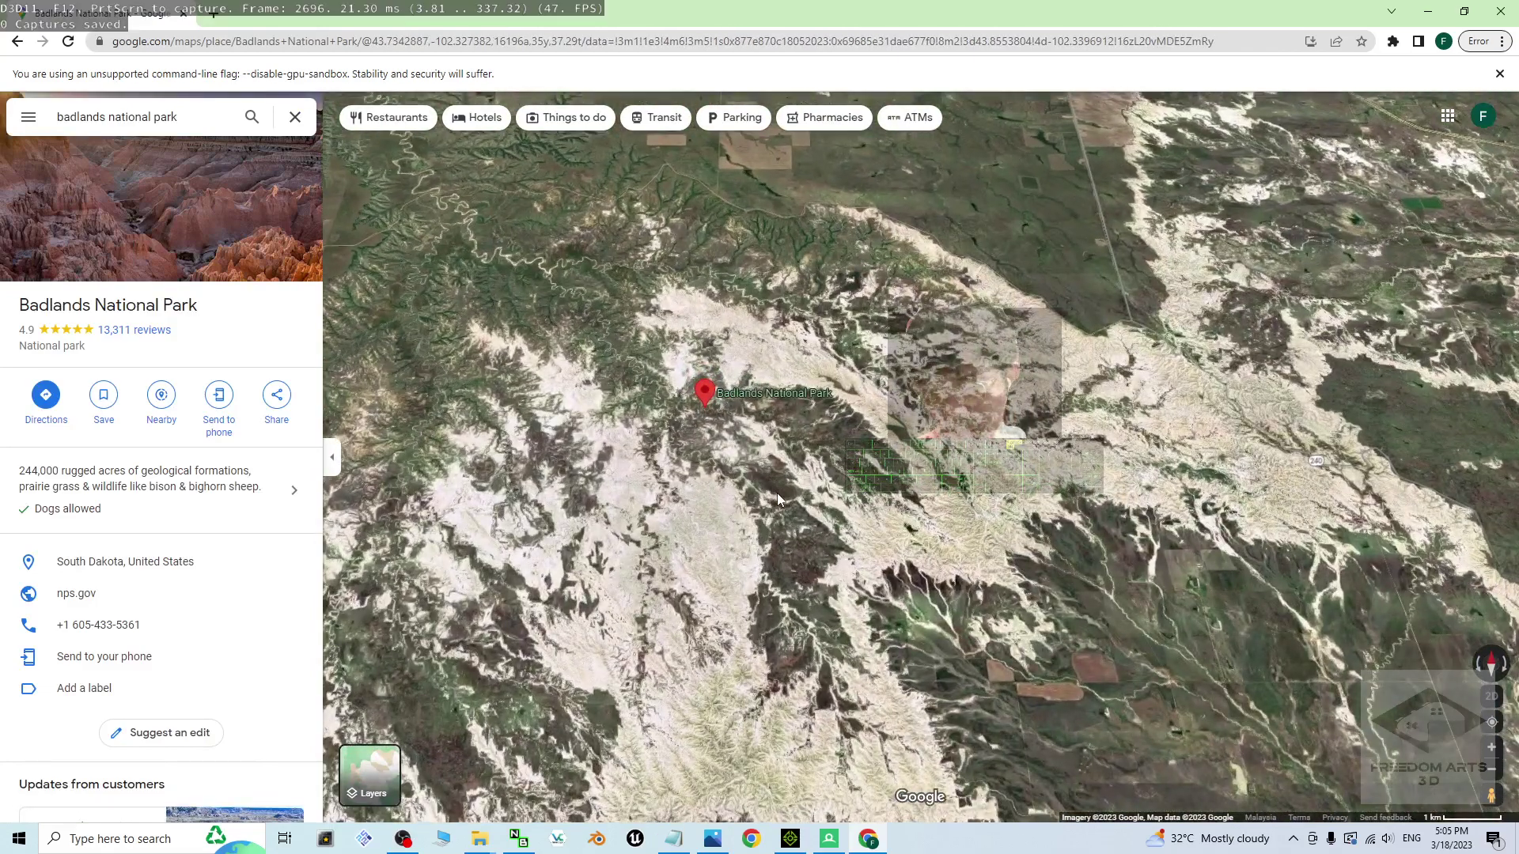
{"action": "left_click_drag", "start_coordinate": [776, 531], "coordinate": [763, 447], "text": "ctrl"}
{"action": "scroll", "coordinate": [763, 447], "scroll_direction": "up", "scroll_amount": 1}
{"action": "scroll", "coordinate": [734, 391], "scroll_direction": "up", "scroll_amount": 5}
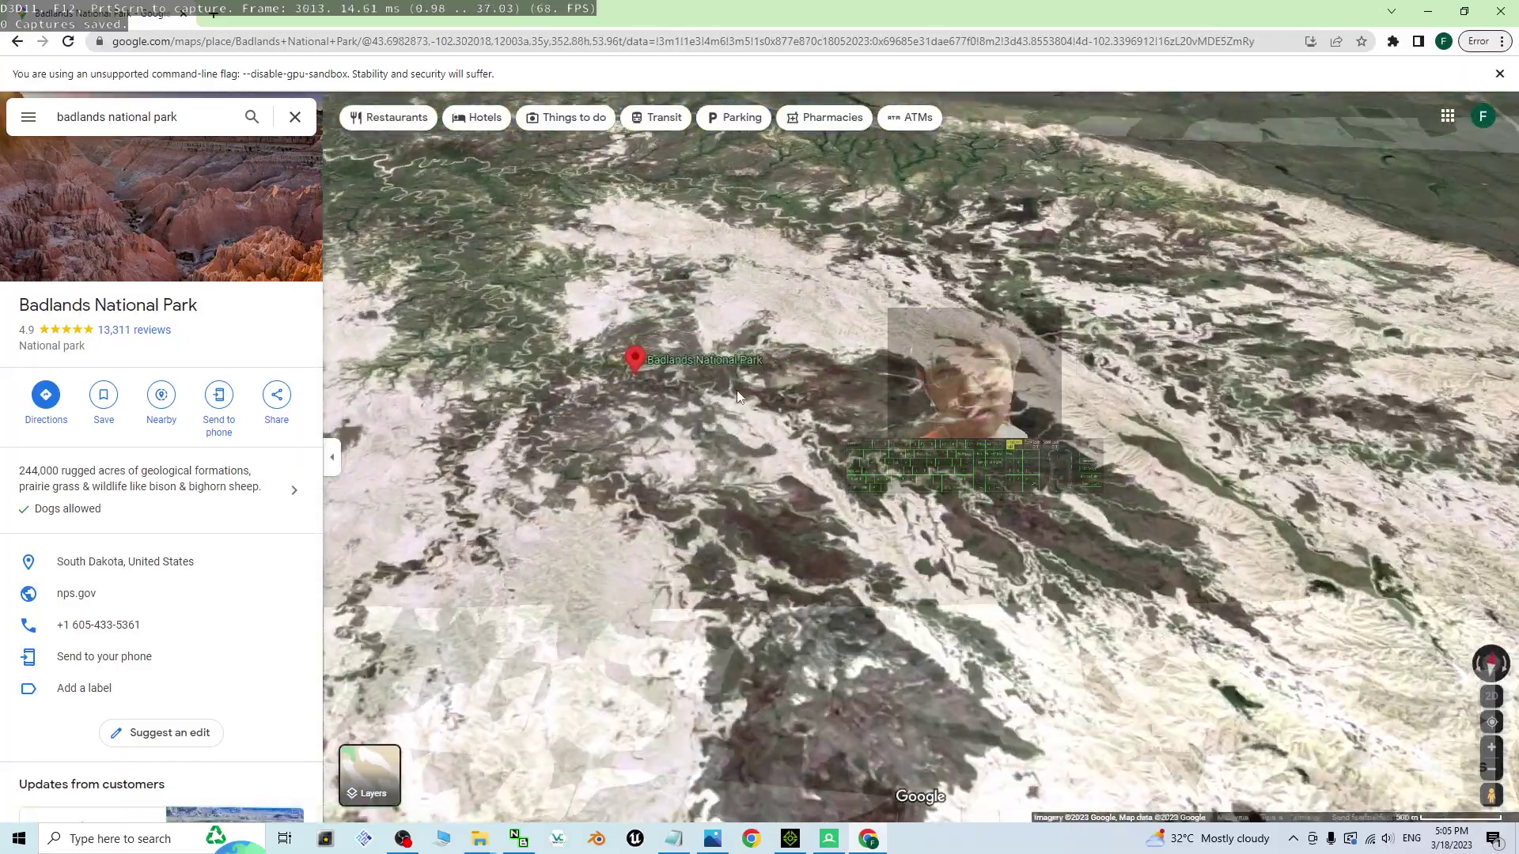
{"action": "scroll", "coordinate": [552, 381], "scroll_direction": "up", "scroll_amount": 5}
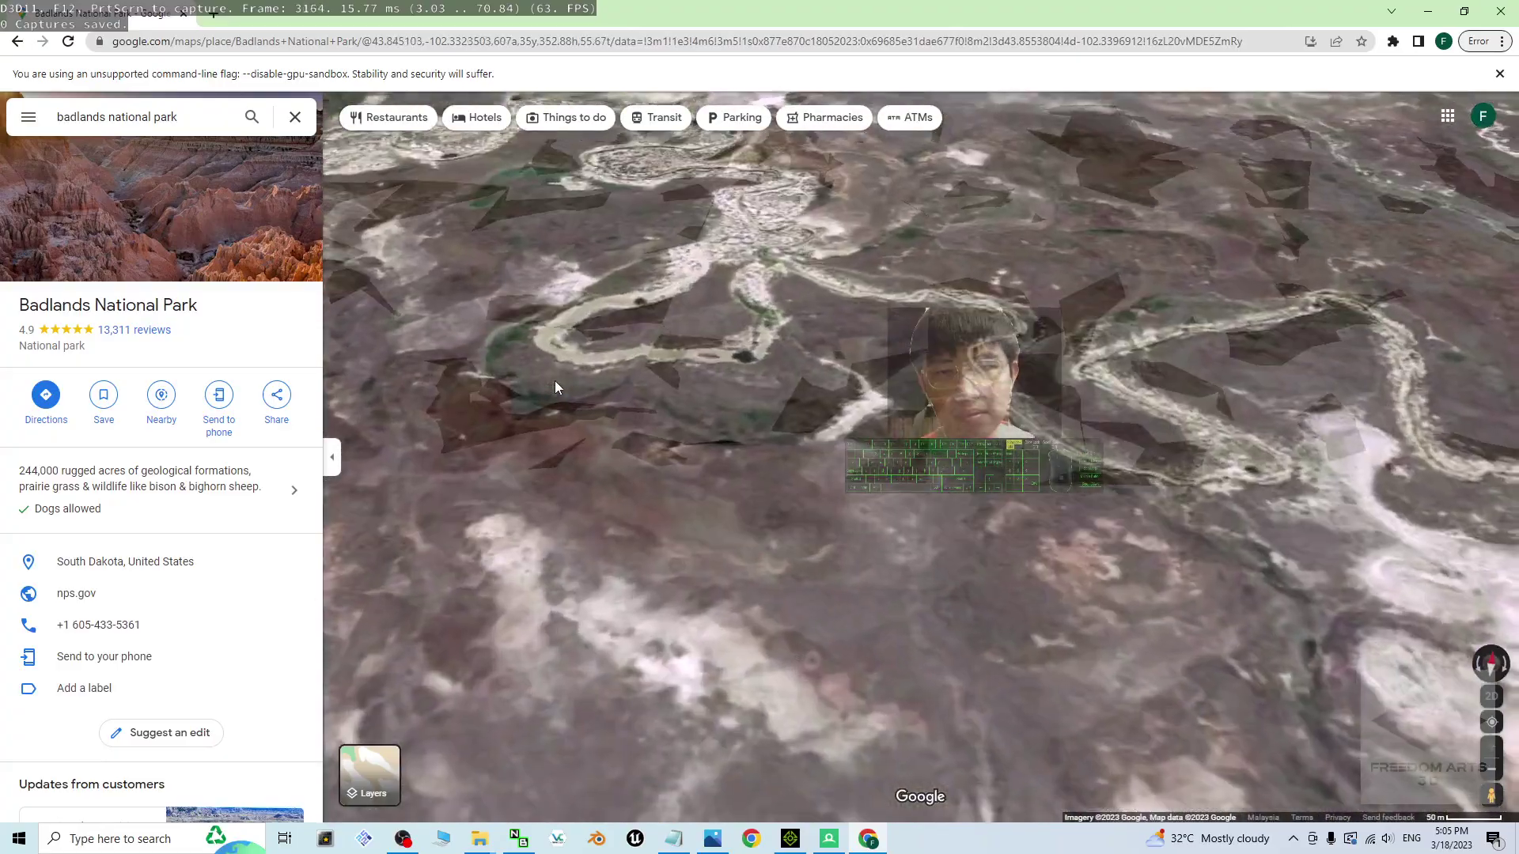
{"action": "scroll", "coordinate": [735, 421], "scroll_direction": "down", "scroll_amount": 5}
{"action": "scroll", "coordinate": [734, 421], "scroll_direction": "down", "scroll_amount": 1}
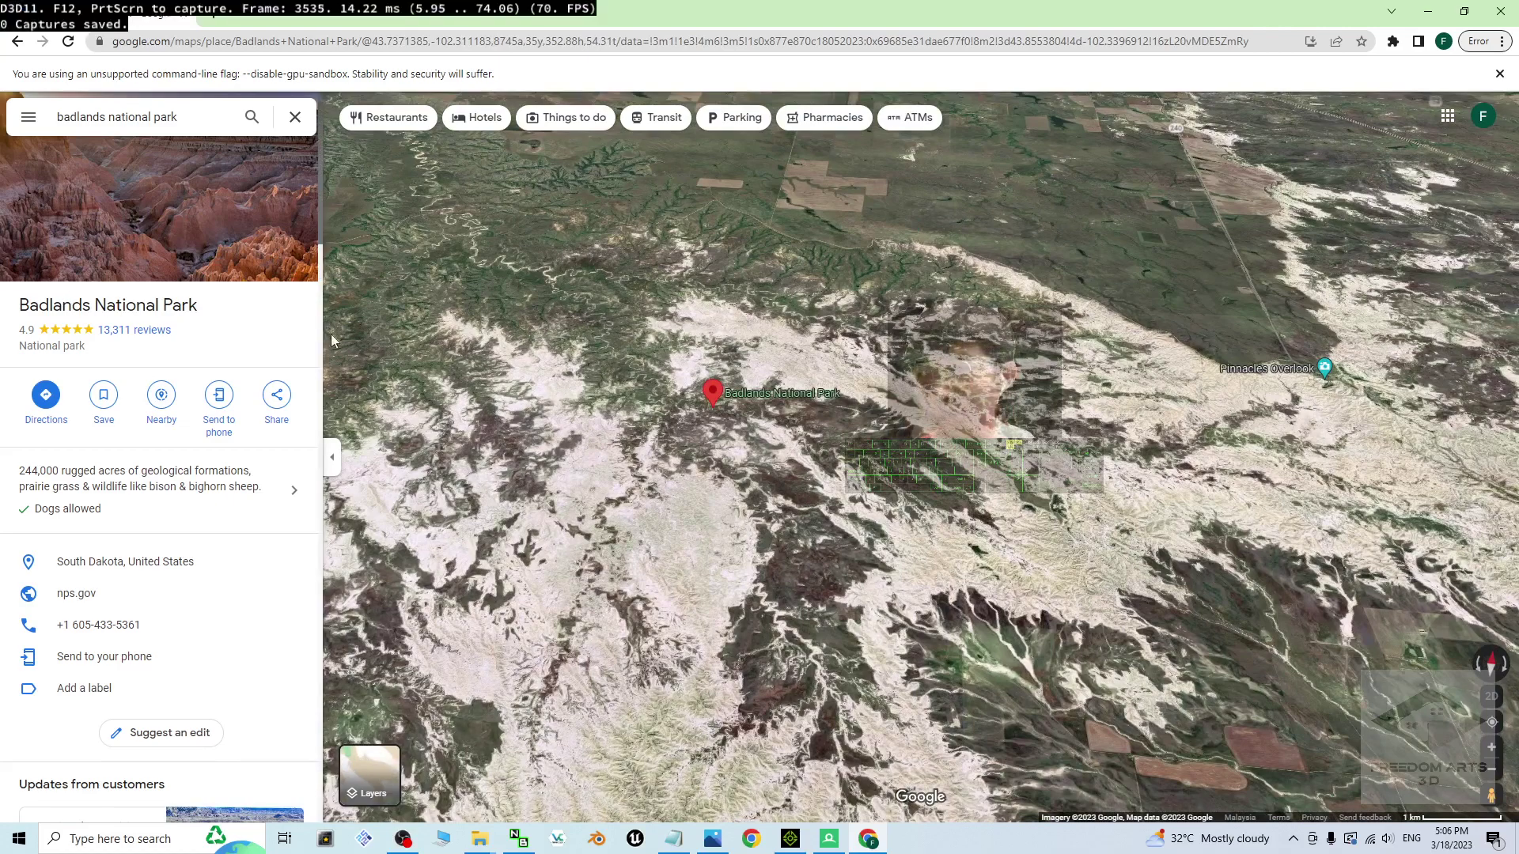
{"action": "scroll", "coordinate": [832, 401], "scroll_direction": "down", "scroll_amount": 2}
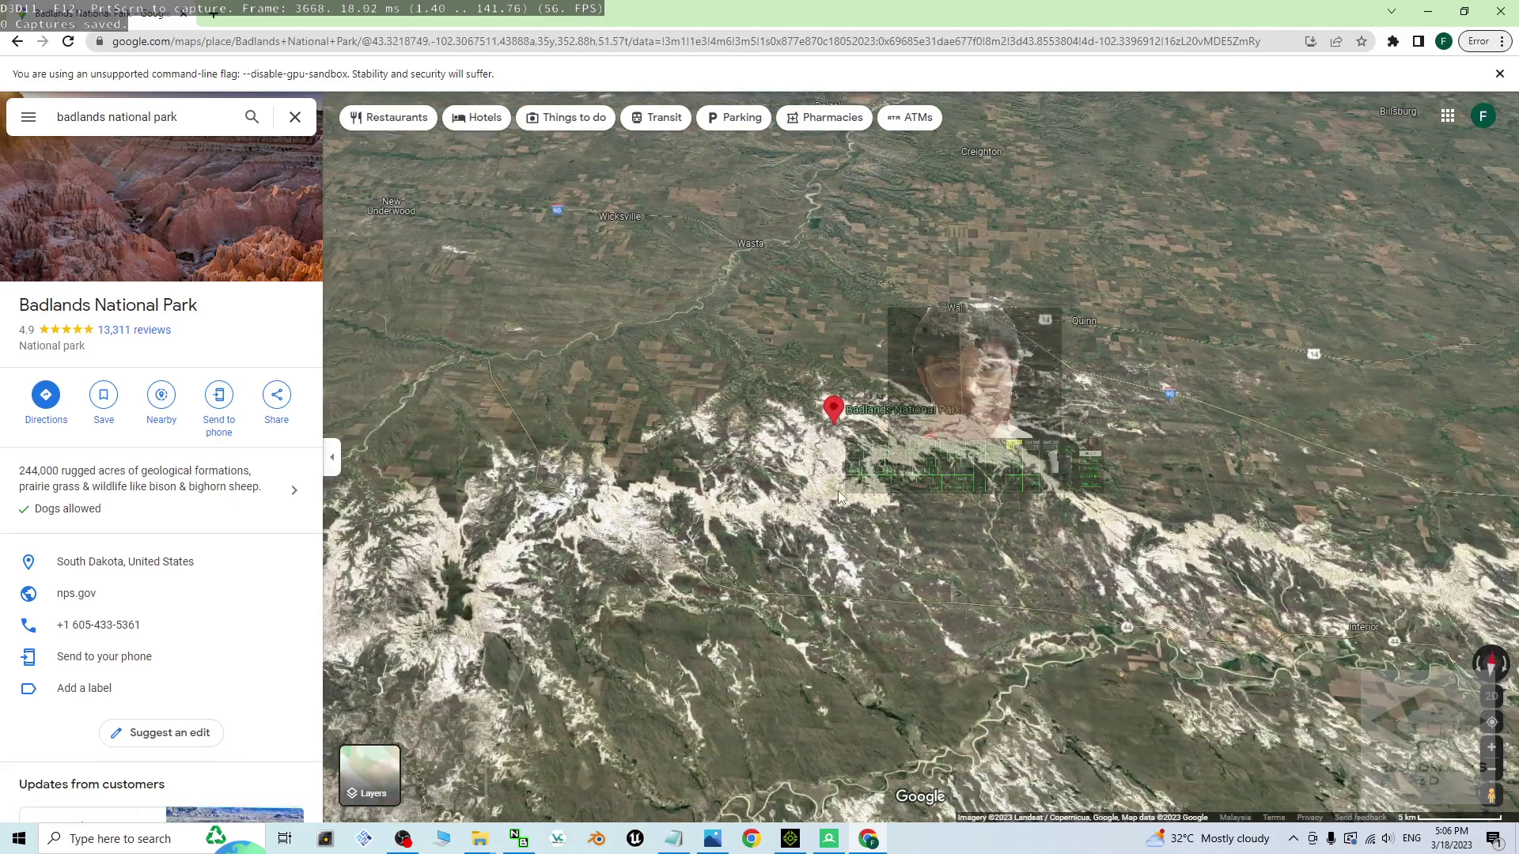
{"action": "mouse_move", "coordinate": [838, 490]}
{"action": "left_mouse_down"}
{"action": "mouse_move", "coordinate": [842, 540]}
{"action": "mouse_move", "coordinate": [891, 585]}
{"action": "left_mouse_up"}
{"action": "scroll", "coordinate": [890, 585], "scroll_direction": "up", "scroll_amount": 2}
{"action": "scroll", "coordinate": [891, 592], "scroll_direction": "up", "scroll_amount": 5}
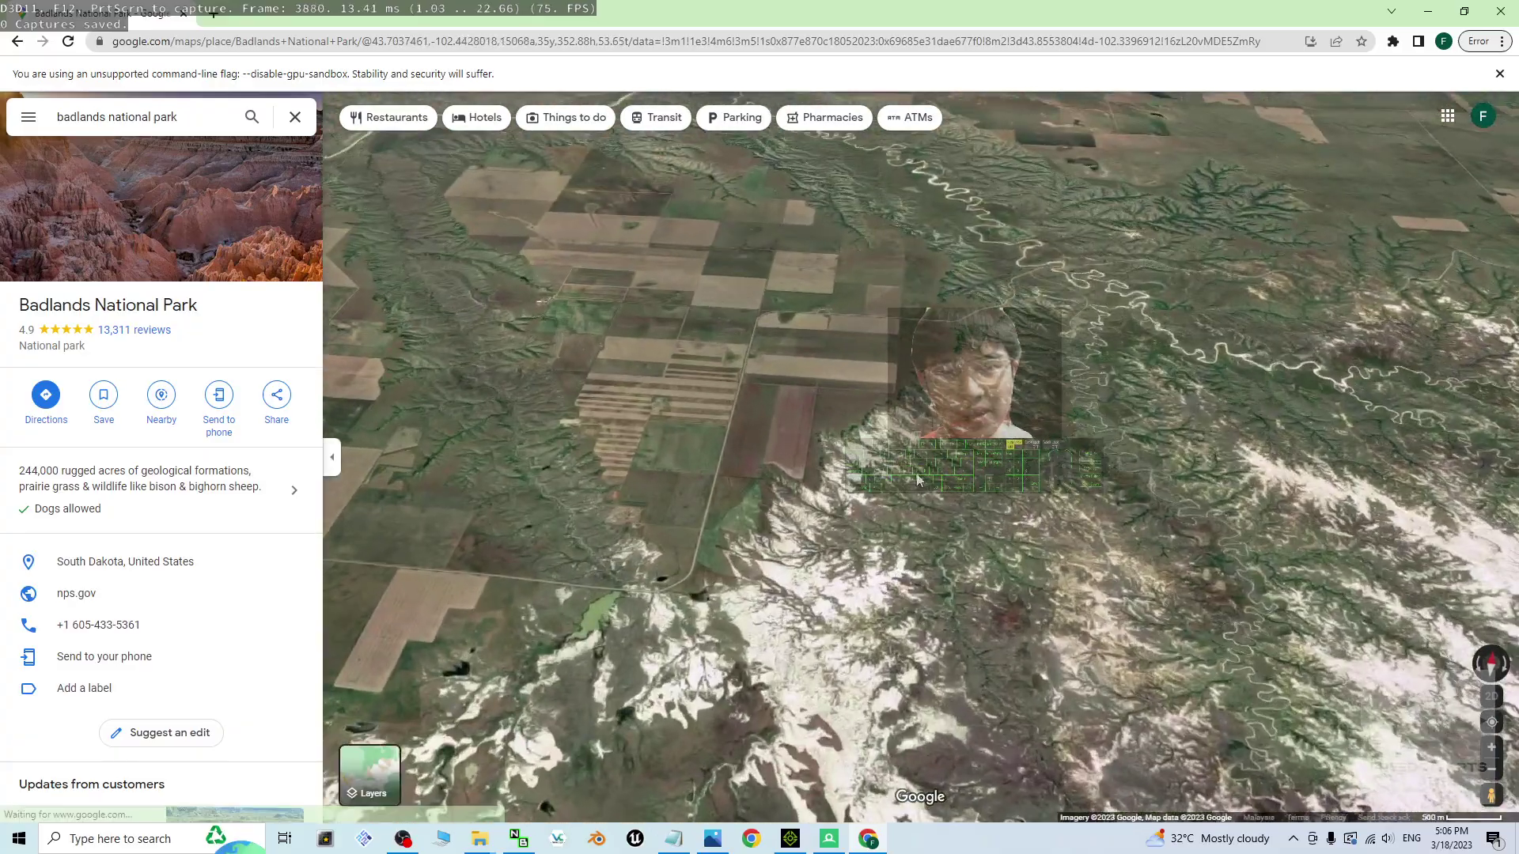
{"action": "left_click_drag", "start_coordinate": [628, 351], "coordinate": [547, 202], "text": "ctrl"}
{"action": "scroll", "coordinate": [1056, 392], "scroll_direction": "down", "scroll_amount": 3}
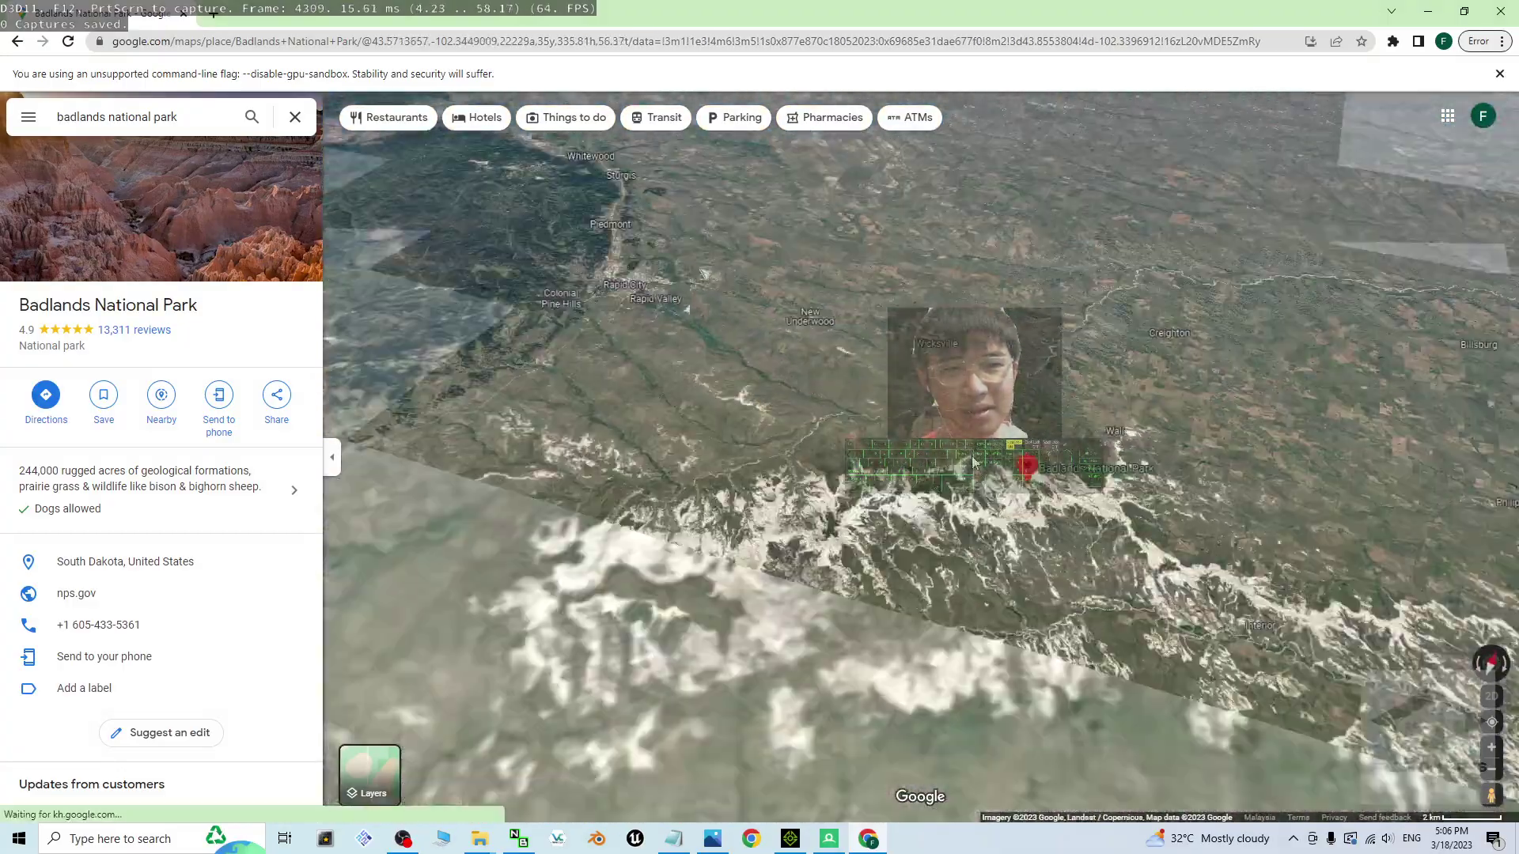
{"action": "scroll", "coordinate": [977, 462], "scroll_direction": "down", "scroll_amount": 3}
Orbit the 3D view west toward Buffalo Gap and the lake, then flatten it top-down
{"action": "left_click_drag", "start_coordinate": [770, 421], "coordinate": [1192, 331]}
{"action": "scroll", "coordinate": [755, 344], "scroll_direction": "up", "scroll_amount": 5}
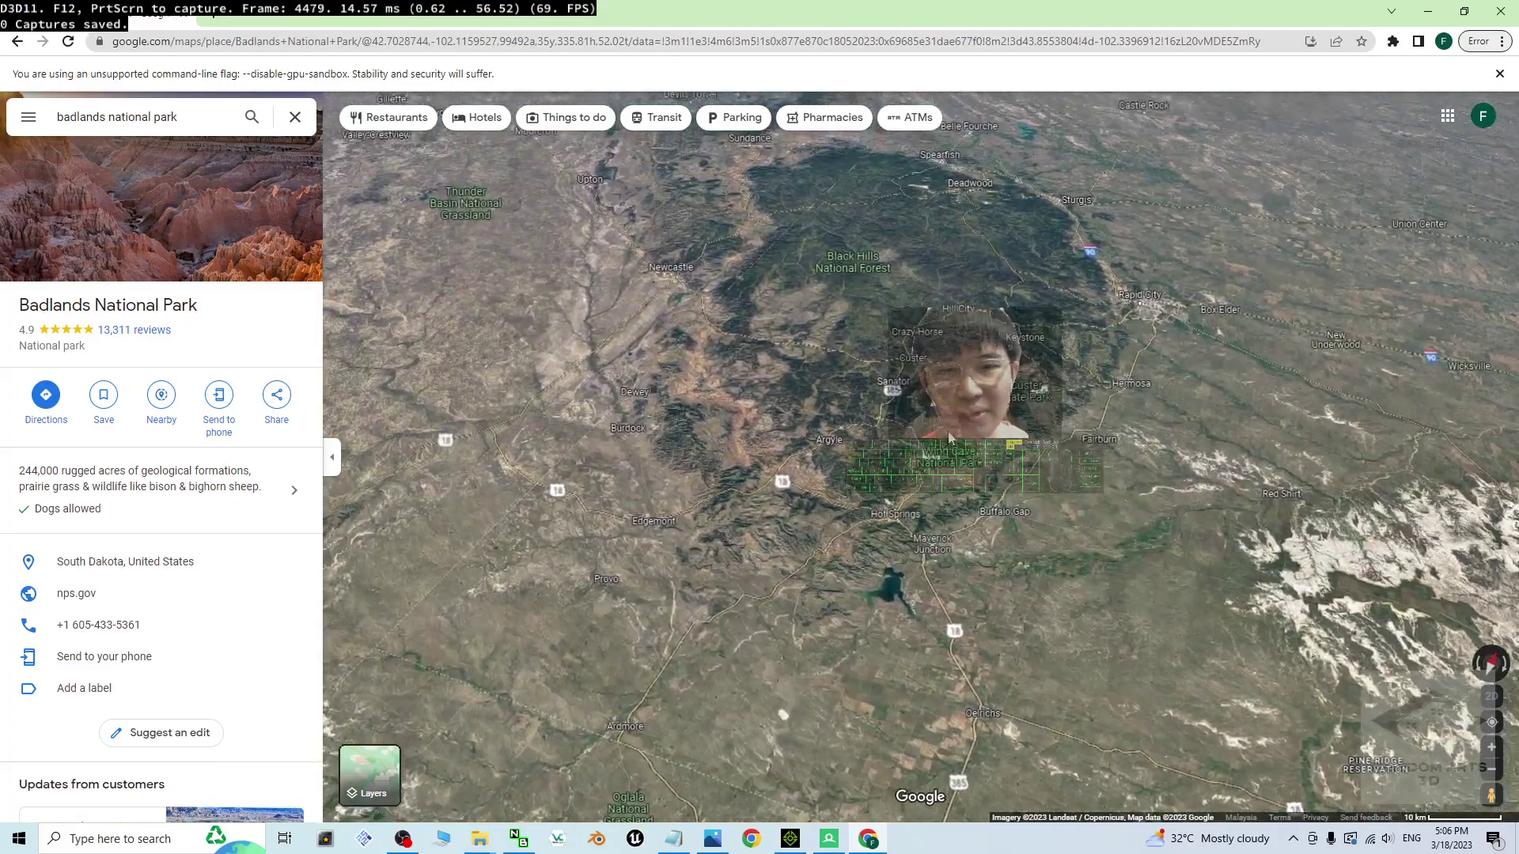
{"action": "scroll", "coordinate": [904, 576], "scroll_direction": "up", "scroll_amount": 5}
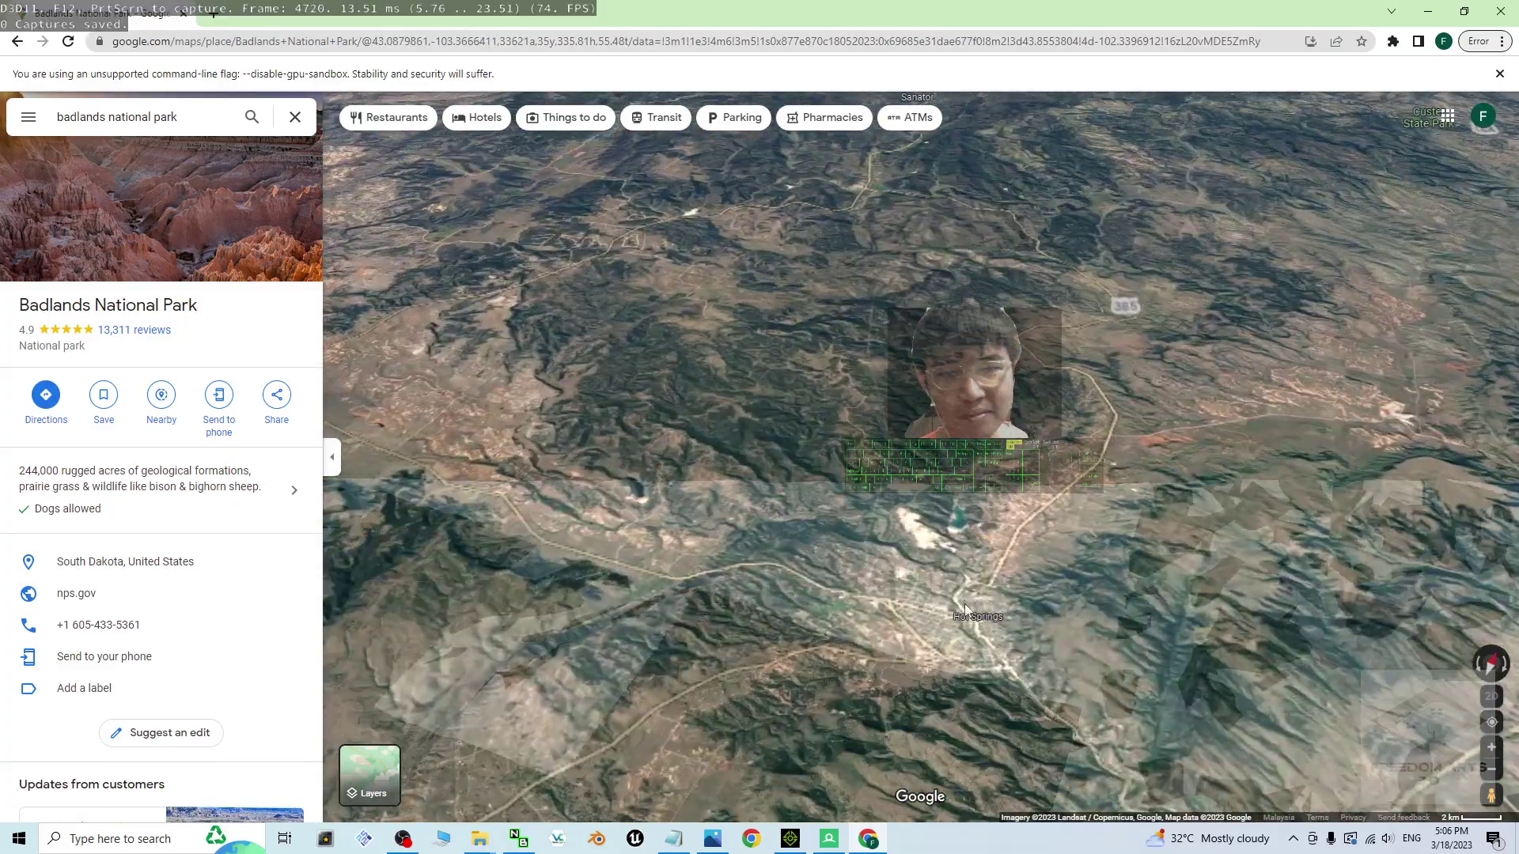
{"action": "scroll", "coordinate": [1027, 627], "scroll_direction": "up", "scroll_amount": 3}
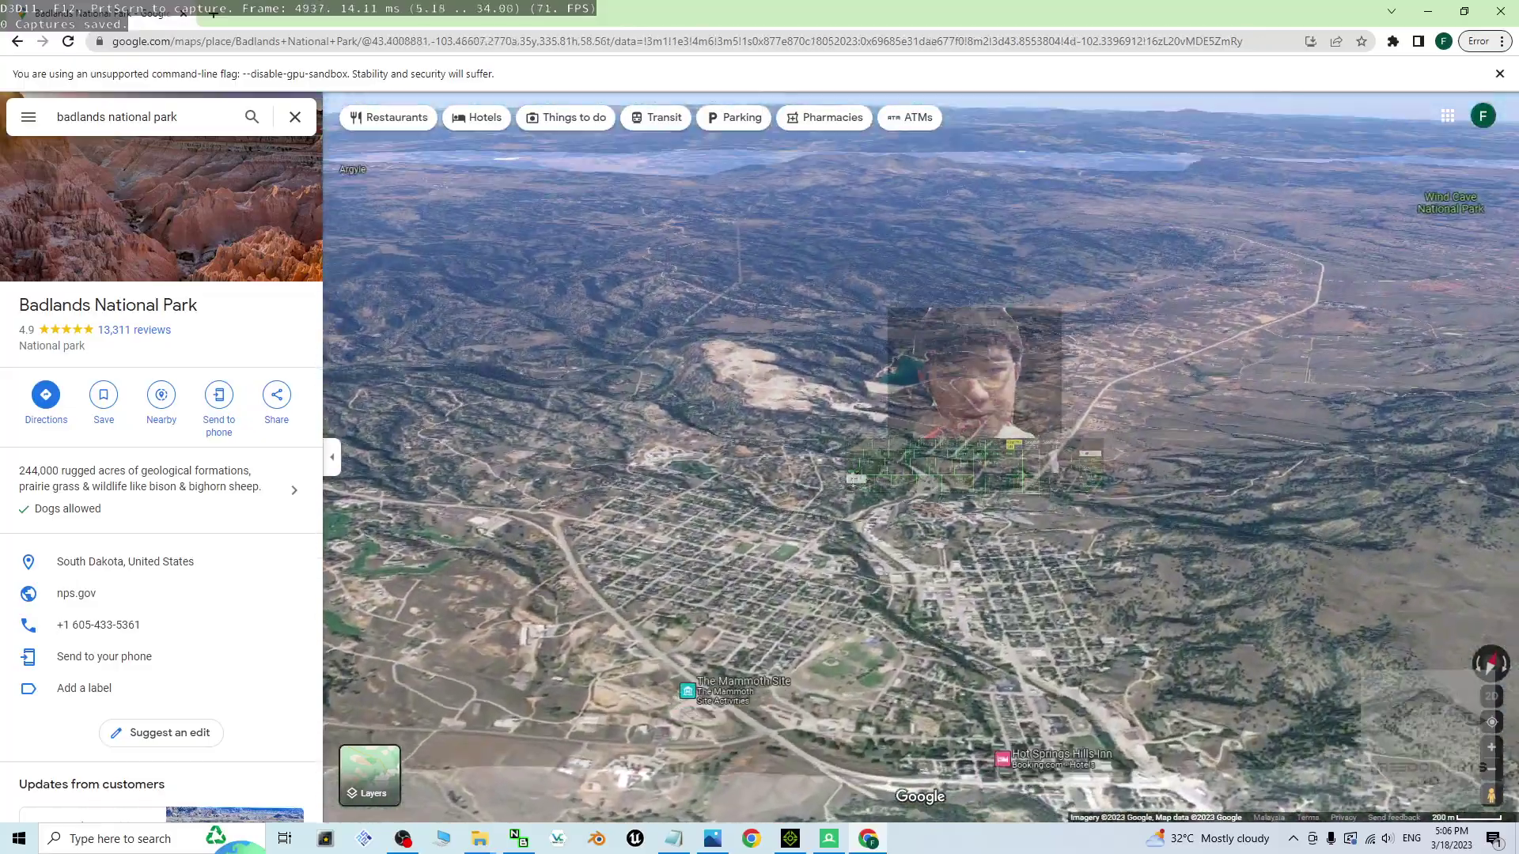
{"action": "left_click_drag", "start_coordinate": [894, 577], "coordinate": [1322, 418], "text": "ctrl"}
{"action": "left_click_drag", "start_coordinate": [1408, 444], "coordinate": [759, 483]}
{"action": "left_click_drag", "start_coordinate": [981, 486], "coordinate": [833, 505]}
{"action": "scroll", "coordinate": [833, 504], "scroll_direction": "up", "scroll_amount": 5}
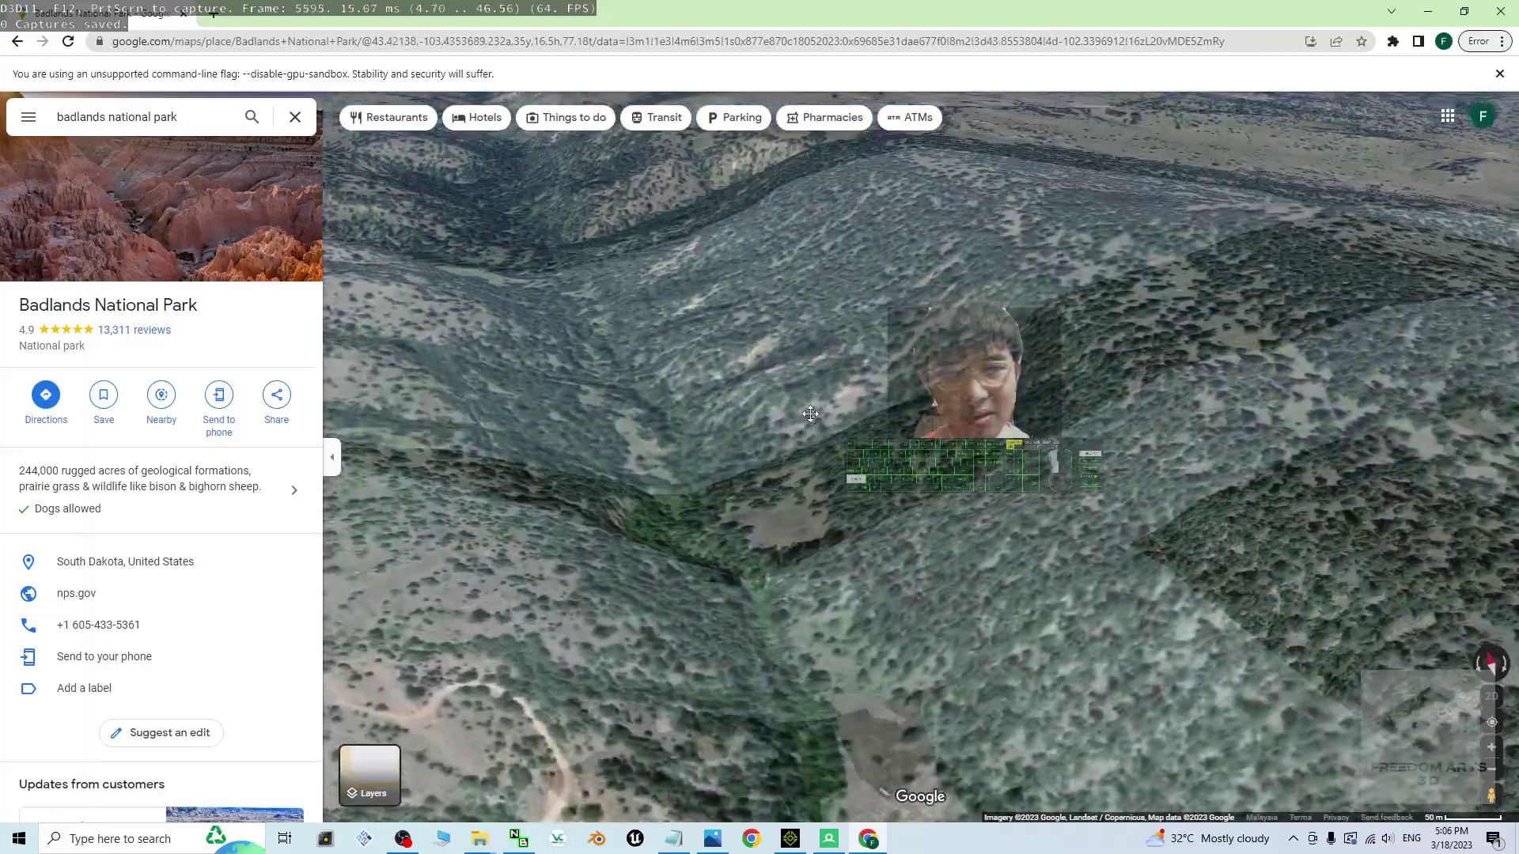
{"action": "left_click_drag", "start_coordinate": [810, 414], "coordinate": [1342, 392], "text": "shift"}
{"action": "scroll", "coordinate": [1360, 402], "scroll_direction": "down", "scroll_amount": 5}
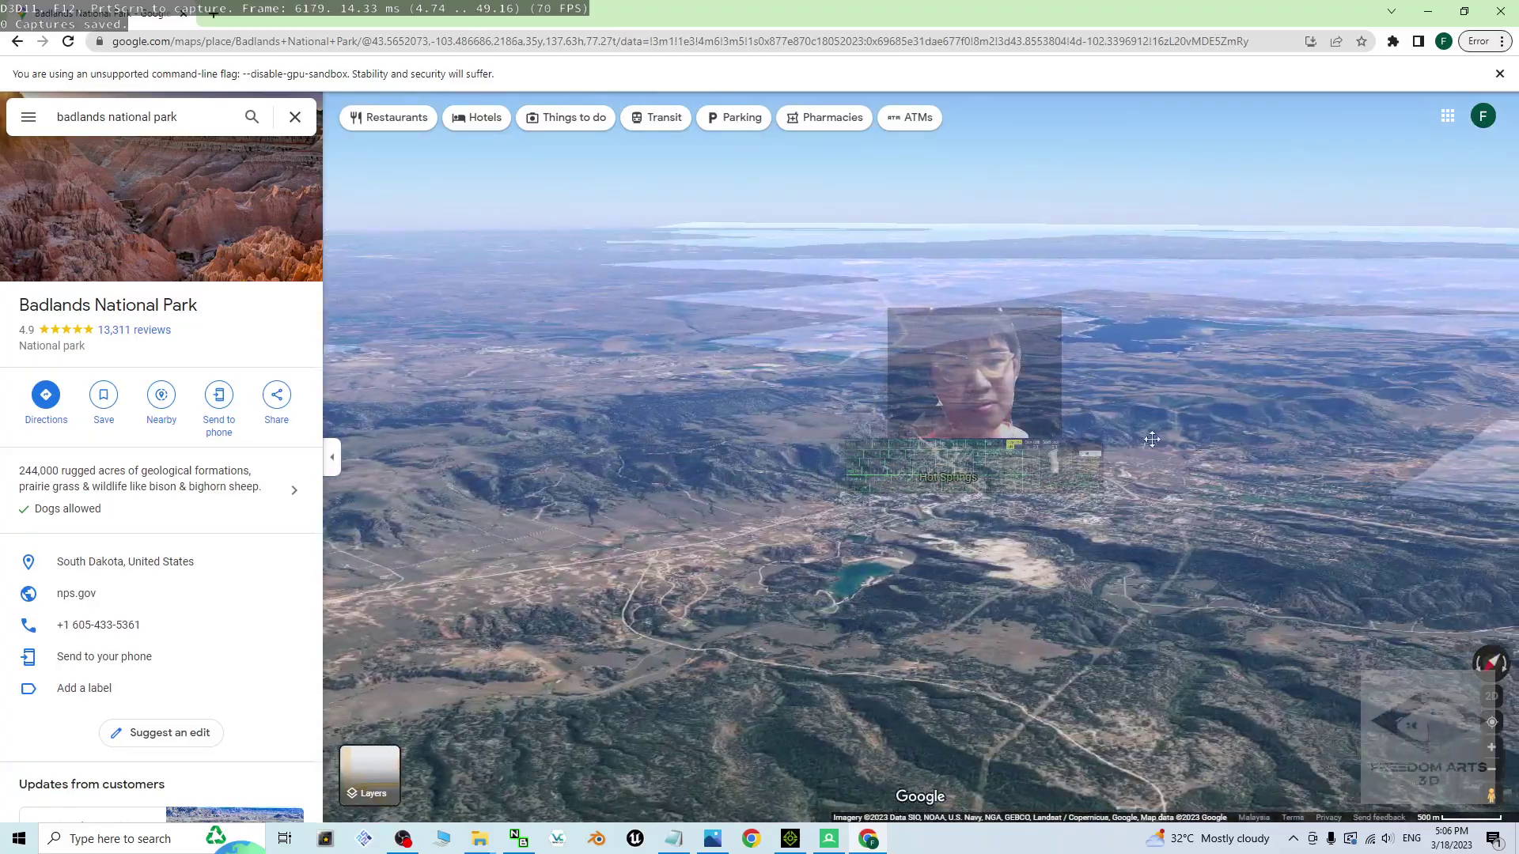
{"action": "left_click_drag", "start_coordinate": [1152, 439], "coordinate": [974, 595]}
{"action": "scroll", "coordinate": [1012, 579], "scroll_direction": "up", "scroll_amount": 5}
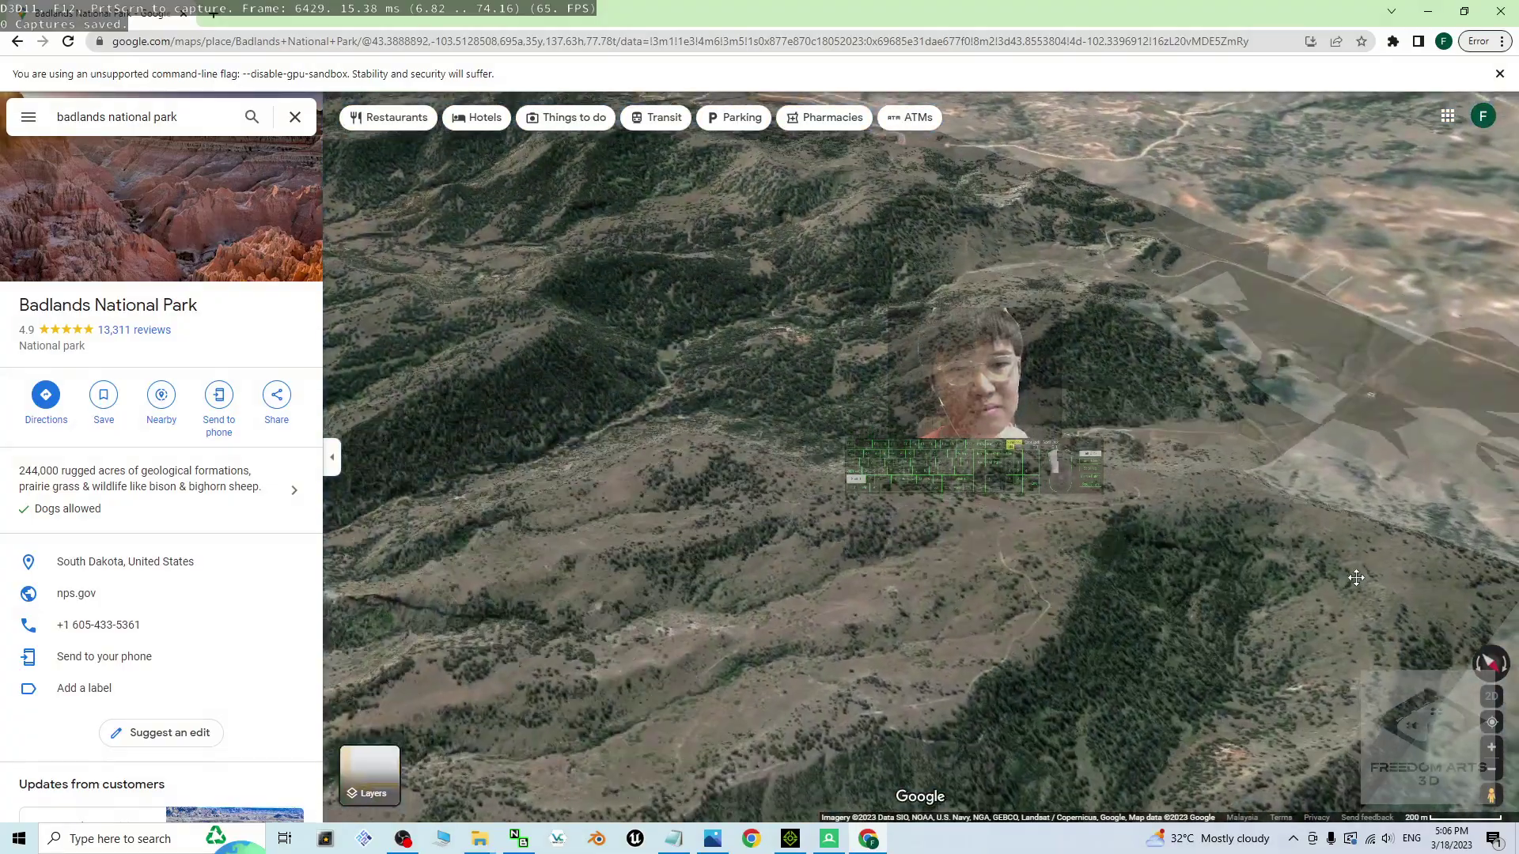
{"action": "left_click_drag", "start_coordinate": [1355, 577], "coordinate": [1307, 582], "text": "shift"}
{"action": "scroll", "coordinate": [834, 482], "scroll_direction": "down", "scroll_amount": 7}
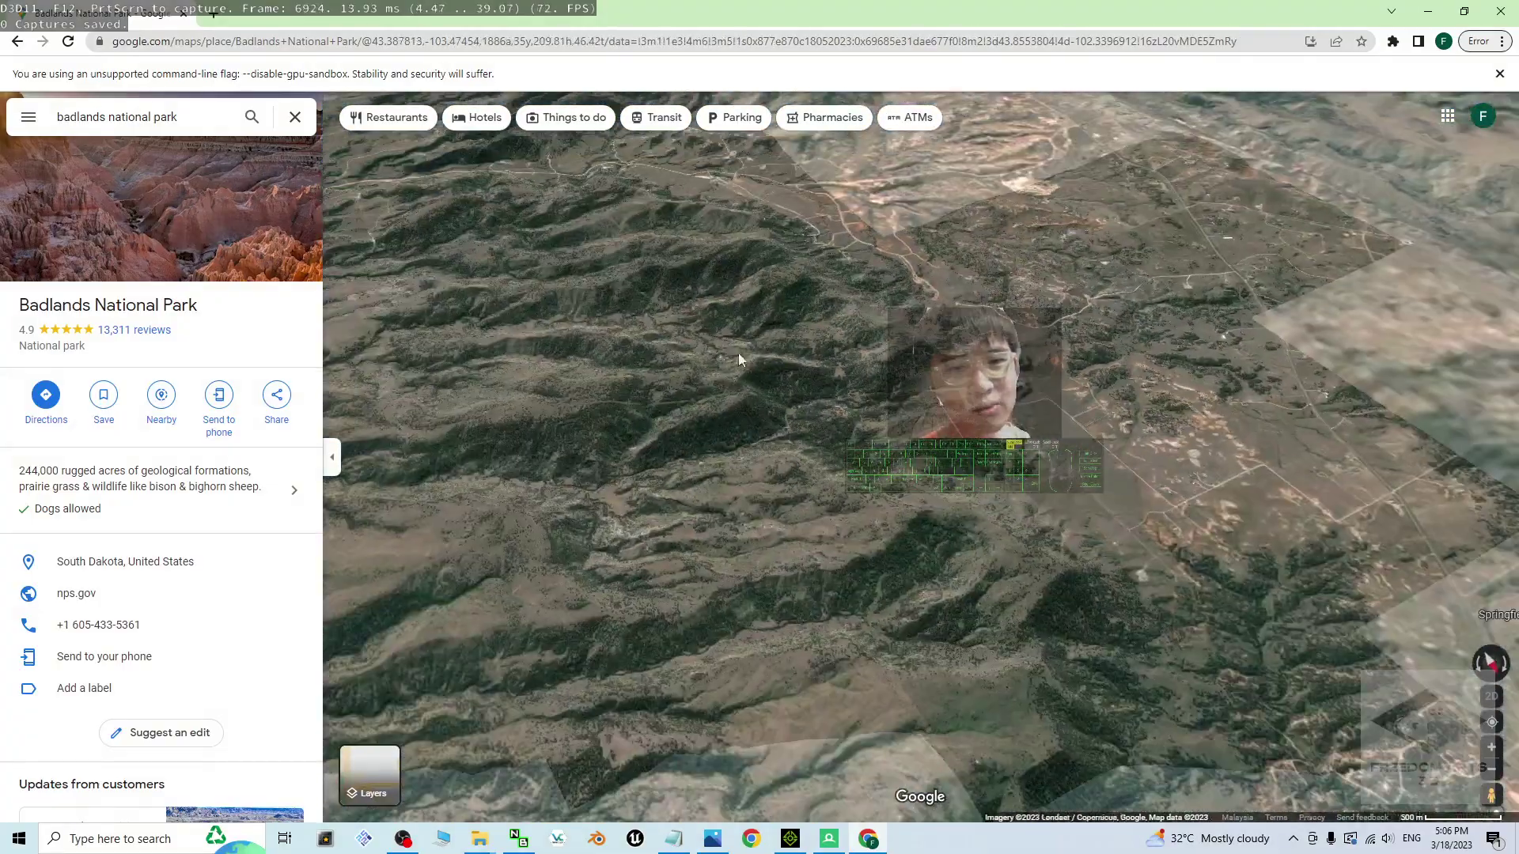
{"action": "left_click_drag", "start_coordinate": [909, 548], "coordinate": [814, 510], "text": "ctrl"}
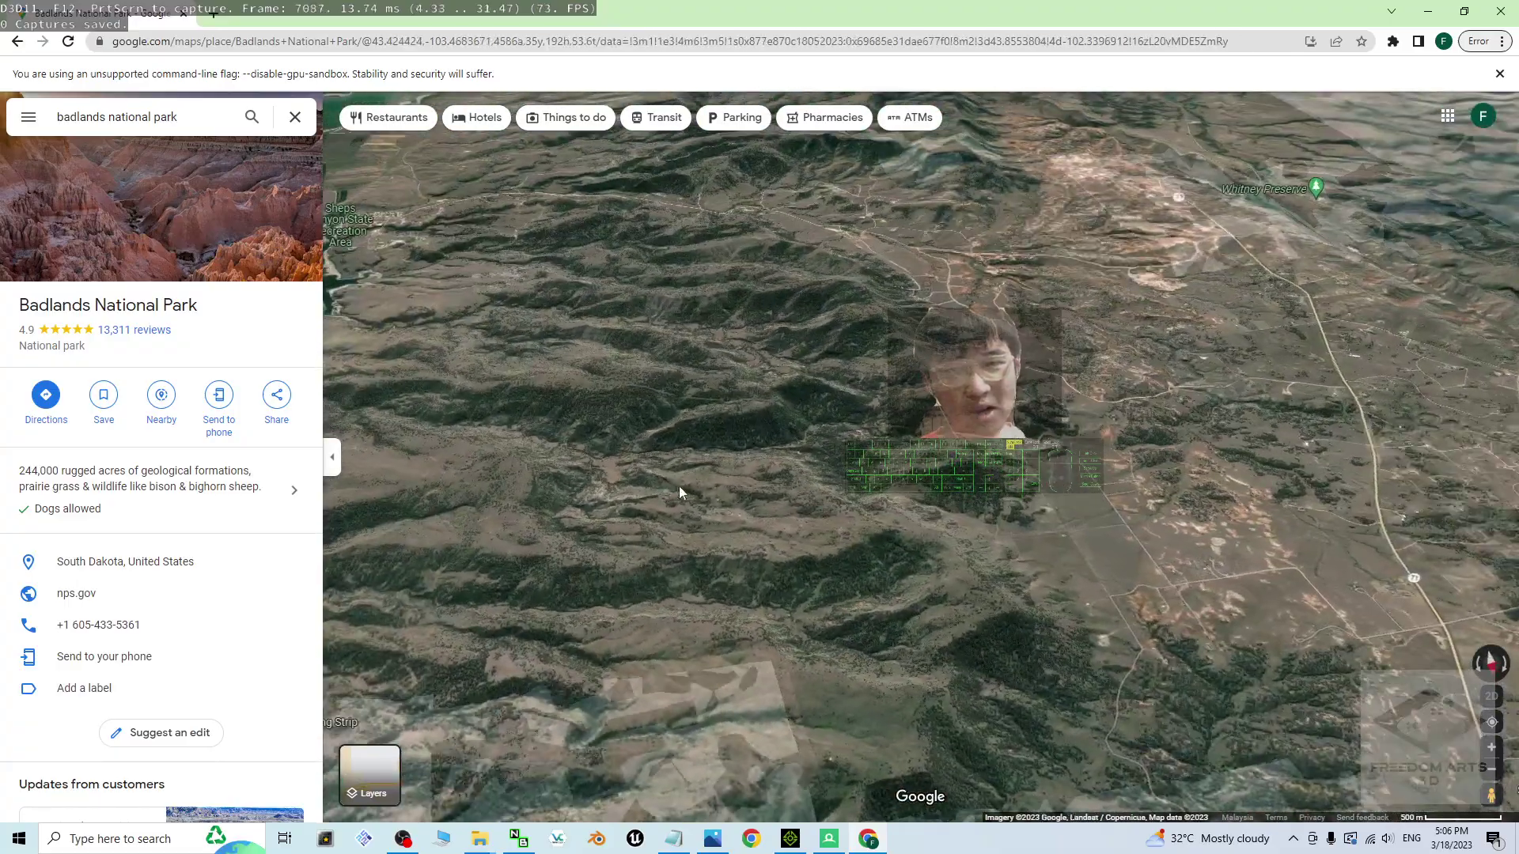
{"action": "left_click_drag", "start_coordinate": [725, 477], "coordinate": [1001, 482]}
{"action": "scroll", "coordinate": [557, 307], "scroll_direction": "up", "scroll_amount": 3}
{"action": "left_click_drag", "start_coordinate": [1337, 500], "coordinate": [933, 364], "text": "shift"}
{"action": "left_click", "coordinate": [1491, 696]}
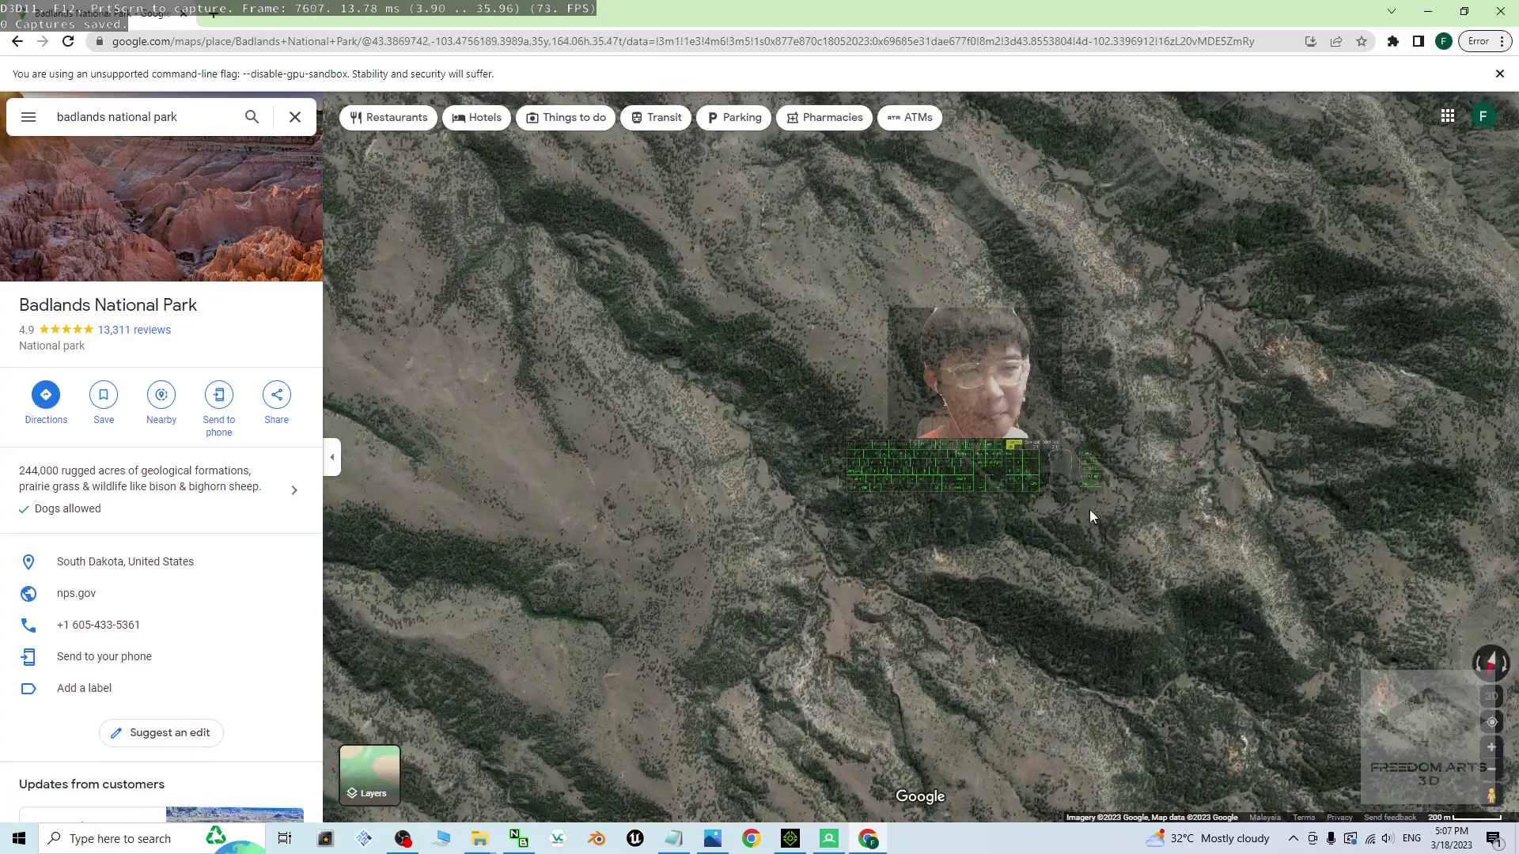
Take a delayed RenderDoc capture of the Chrome satellite map, producing Frame #8018 at 47.79 MB
{"action": "left_click", "coordinate": [829, 840]}
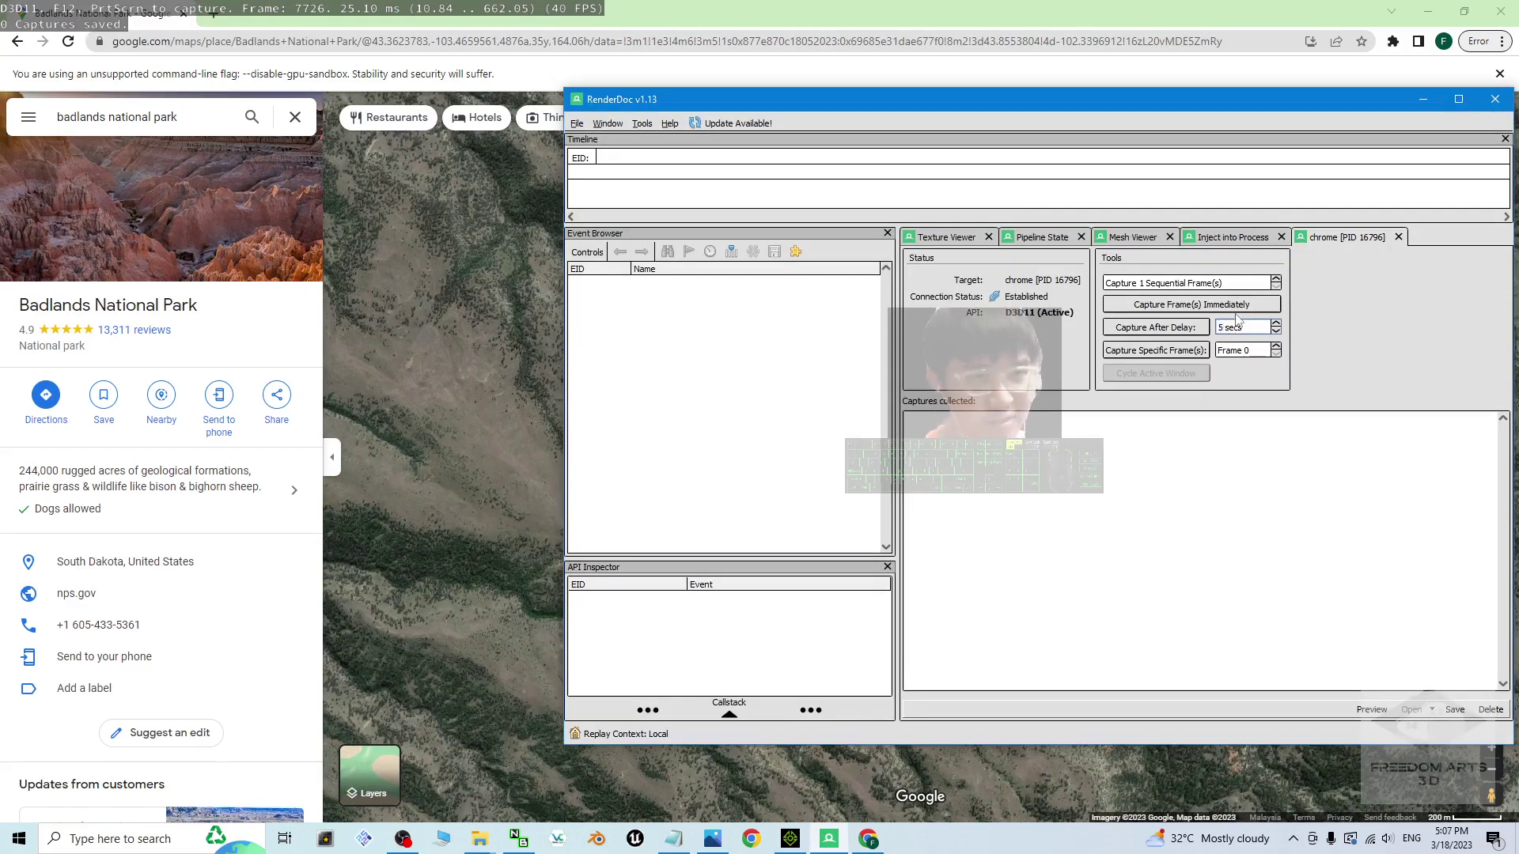
{"action": "left_click", "coordinate": [1164, 331]}
{"action": "left_click", "coordinate": [905, 7]}
{"action": "left_click_drag", "start_coordinate": [1037, 477], "coordinate": [875, 564]}
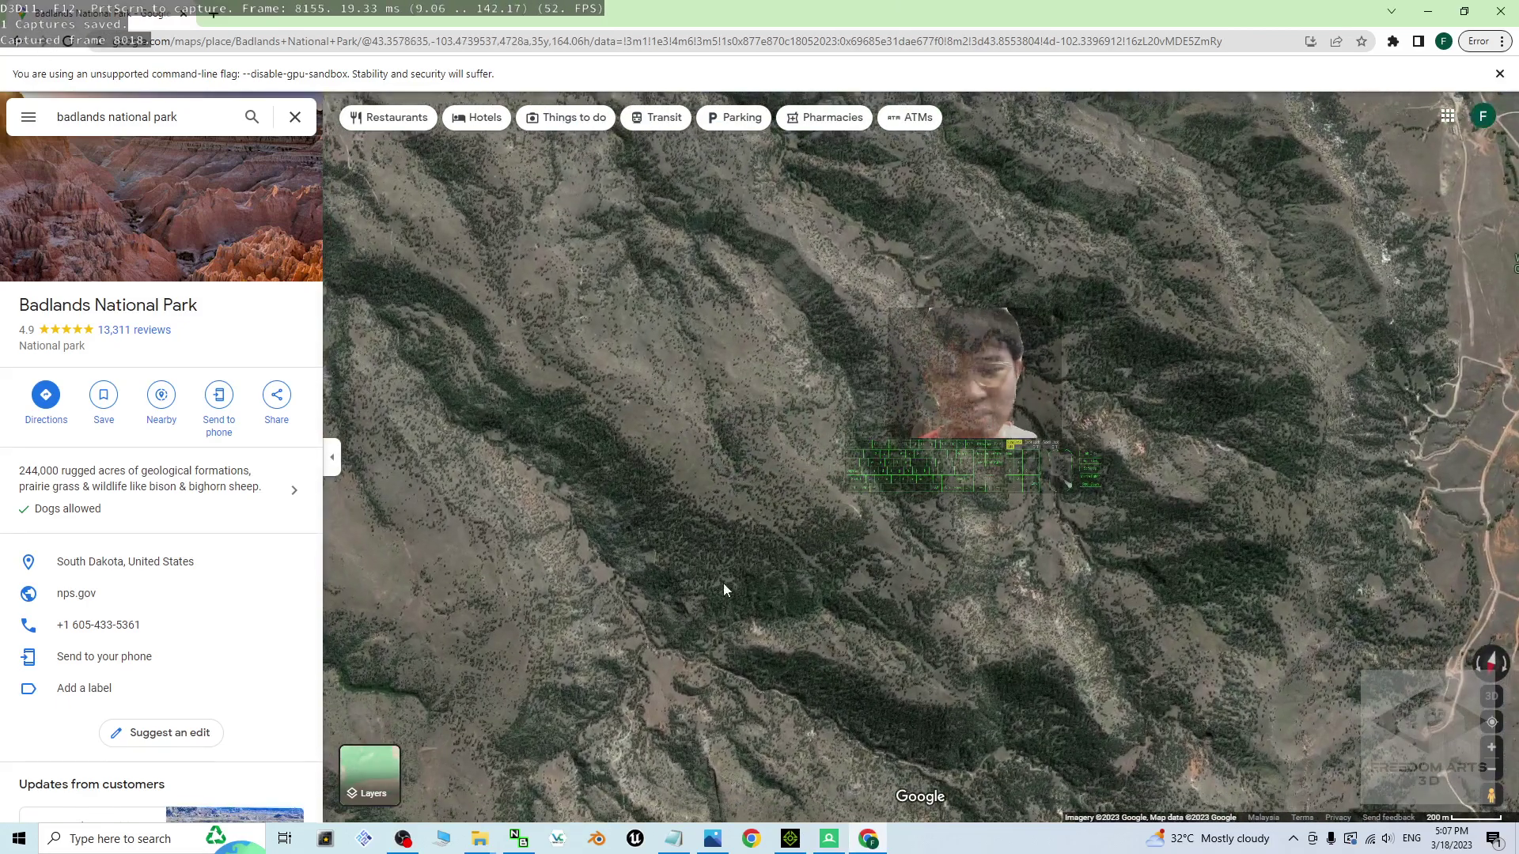
{"action": "left_click", "coordinate": [826, 837]}
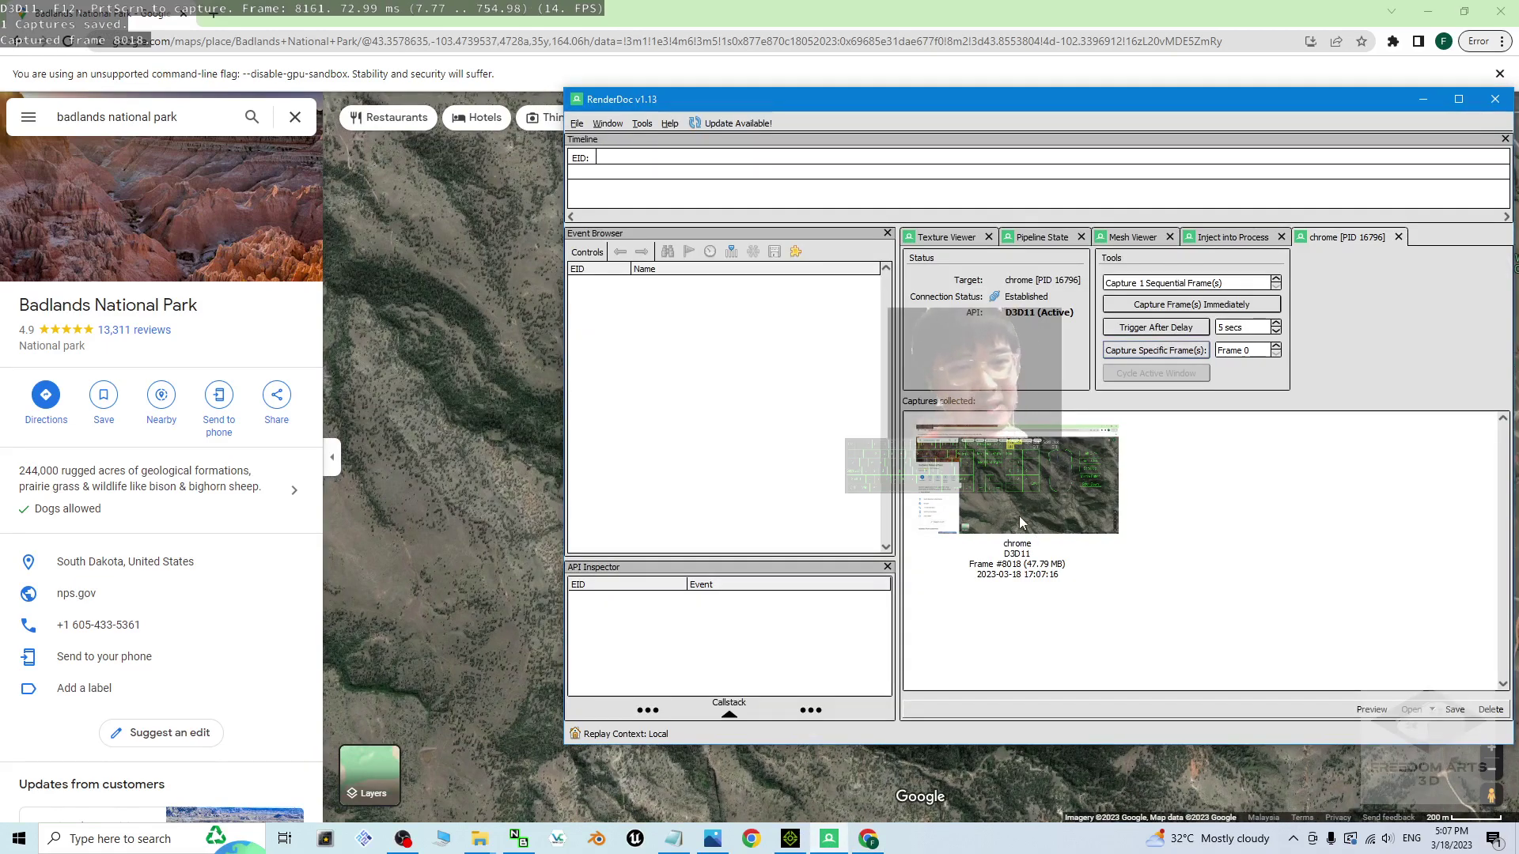
Begin saving the map capture and create a new desktop folder named usa01
{"action": "left_click", "coordinate": [1437, 10]}
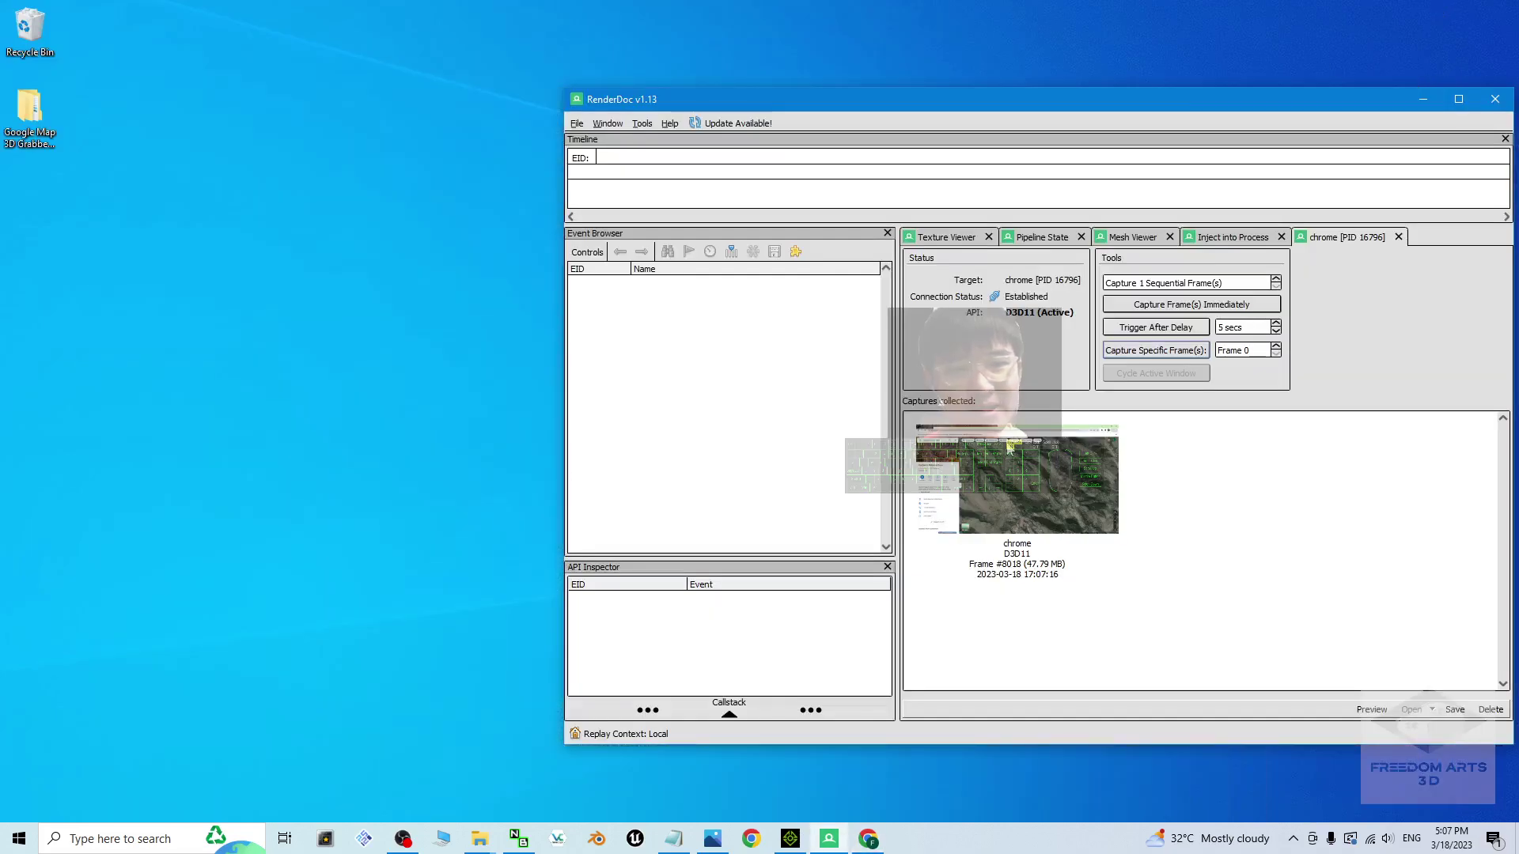
{"action": "right_click", "coordinate": [993, 495]}
{"action": "left_click", "coordinate": [1016, 514]}
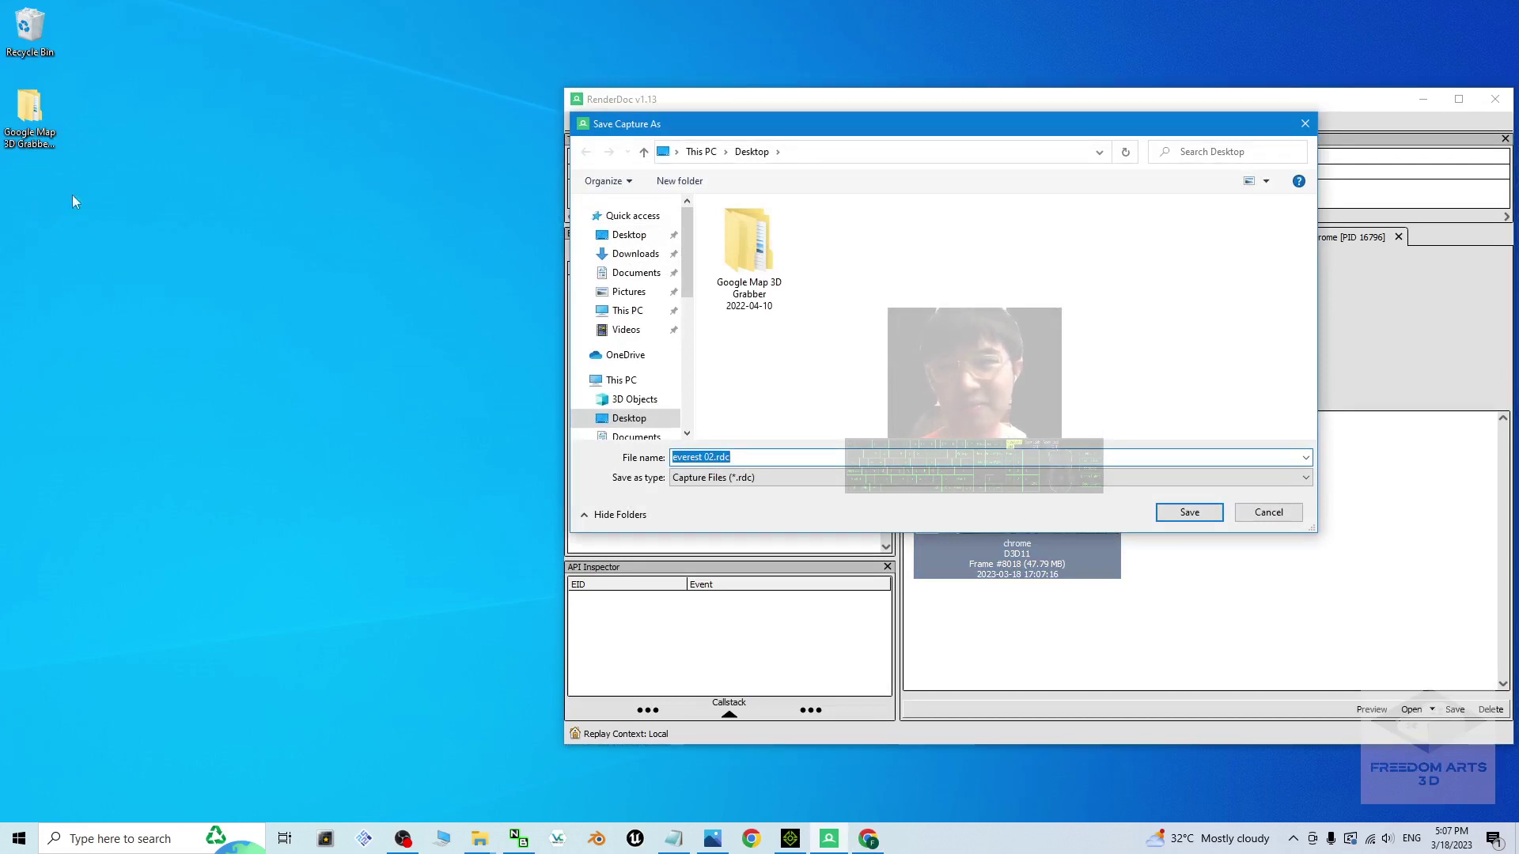
{"action": "right_click", "coordinate": [138, 317]}
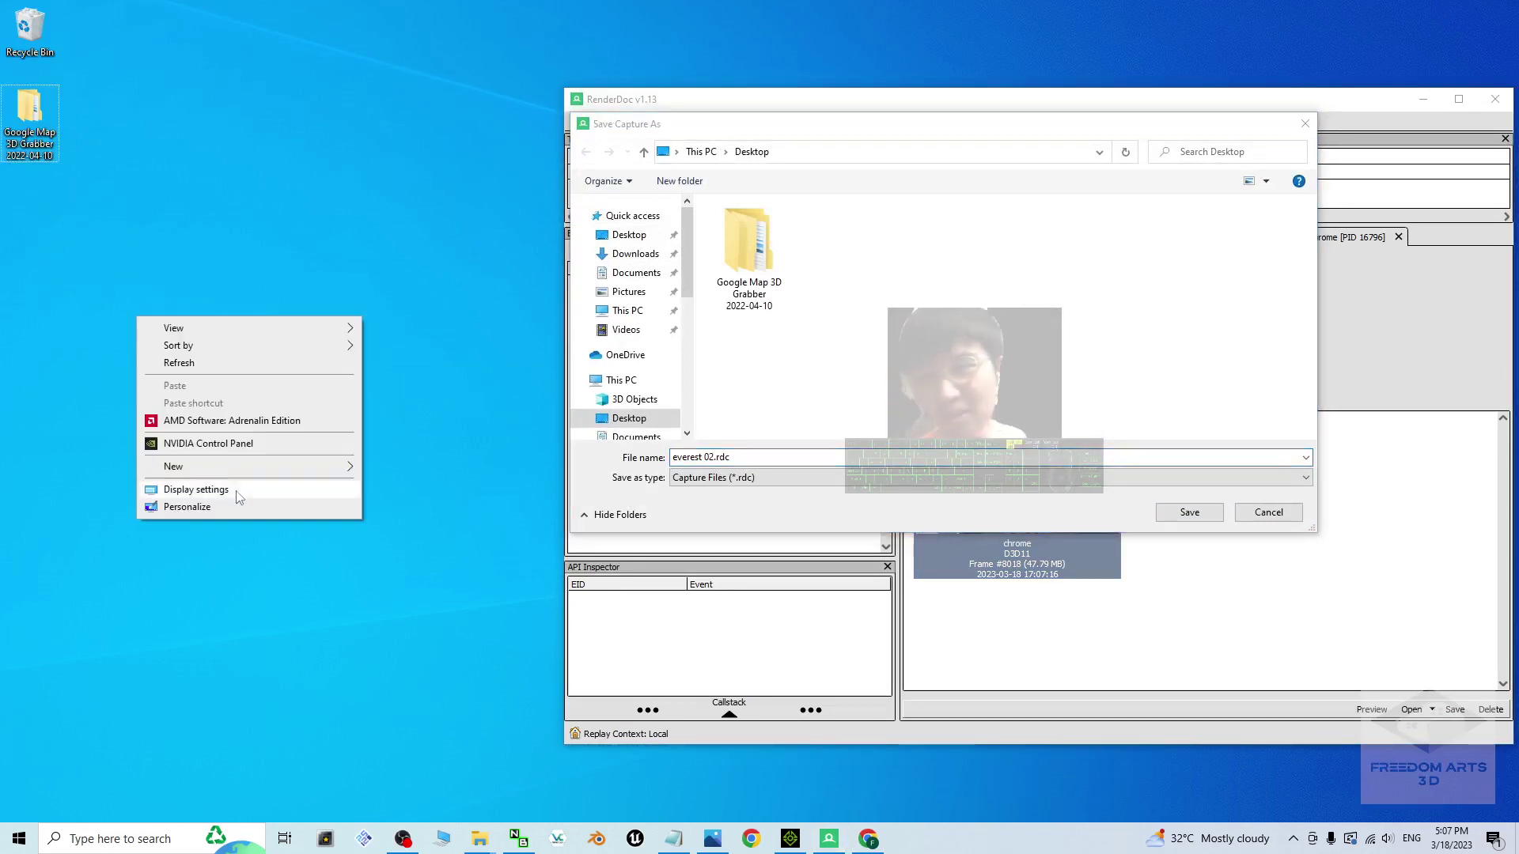
{"action": "mouse_move", "coordinate": [227, 473]}
{"action": "left_click", "coordinate": [425, 471]}
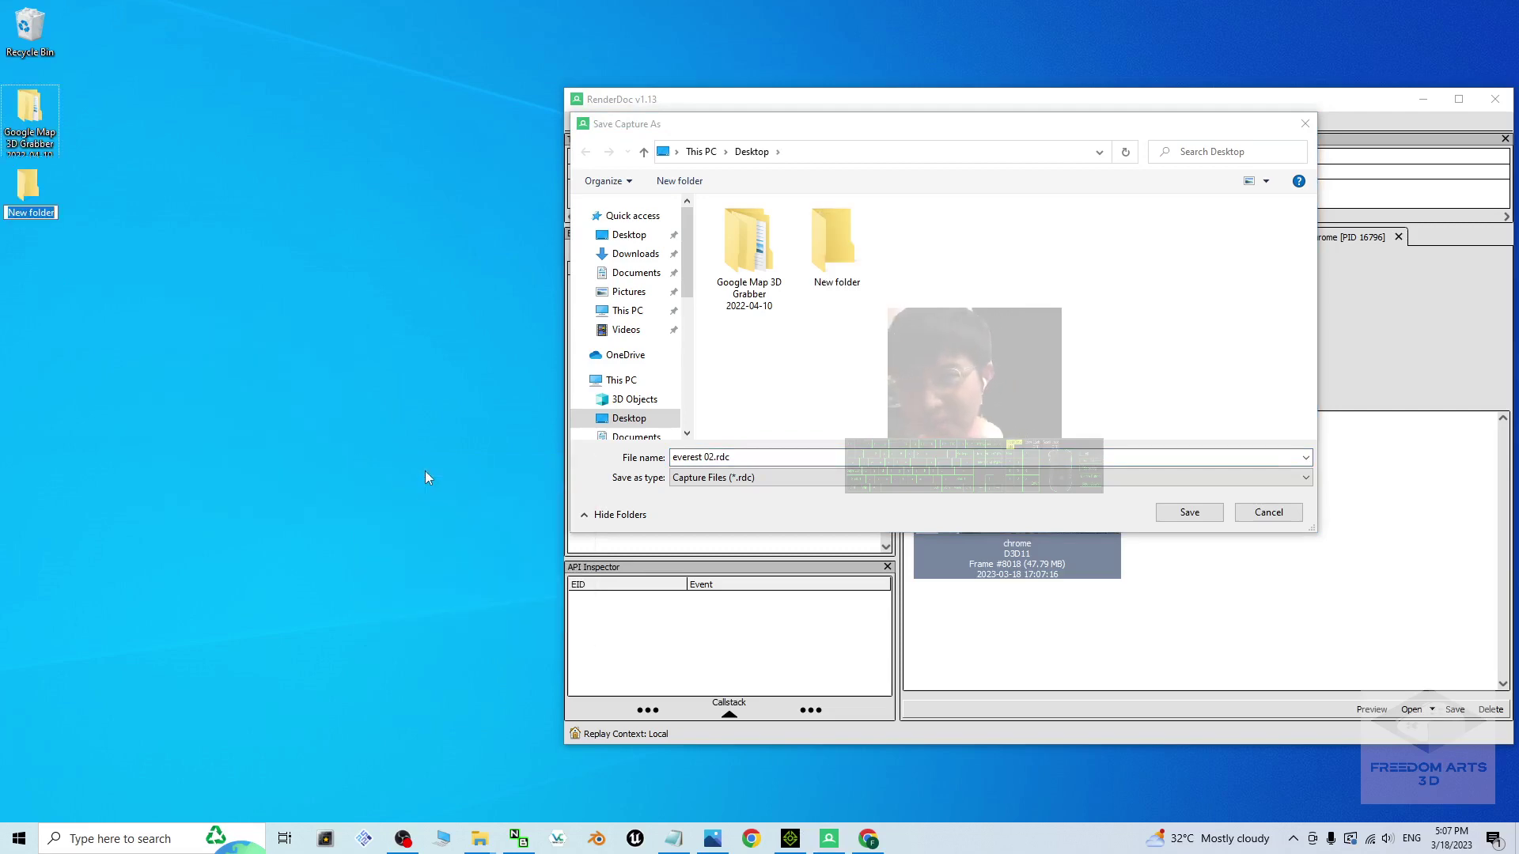
{"action": "type", "text": "usa01"}
{"action": "key", "text": "Return"}
{"action": "key", "text": "Return"}
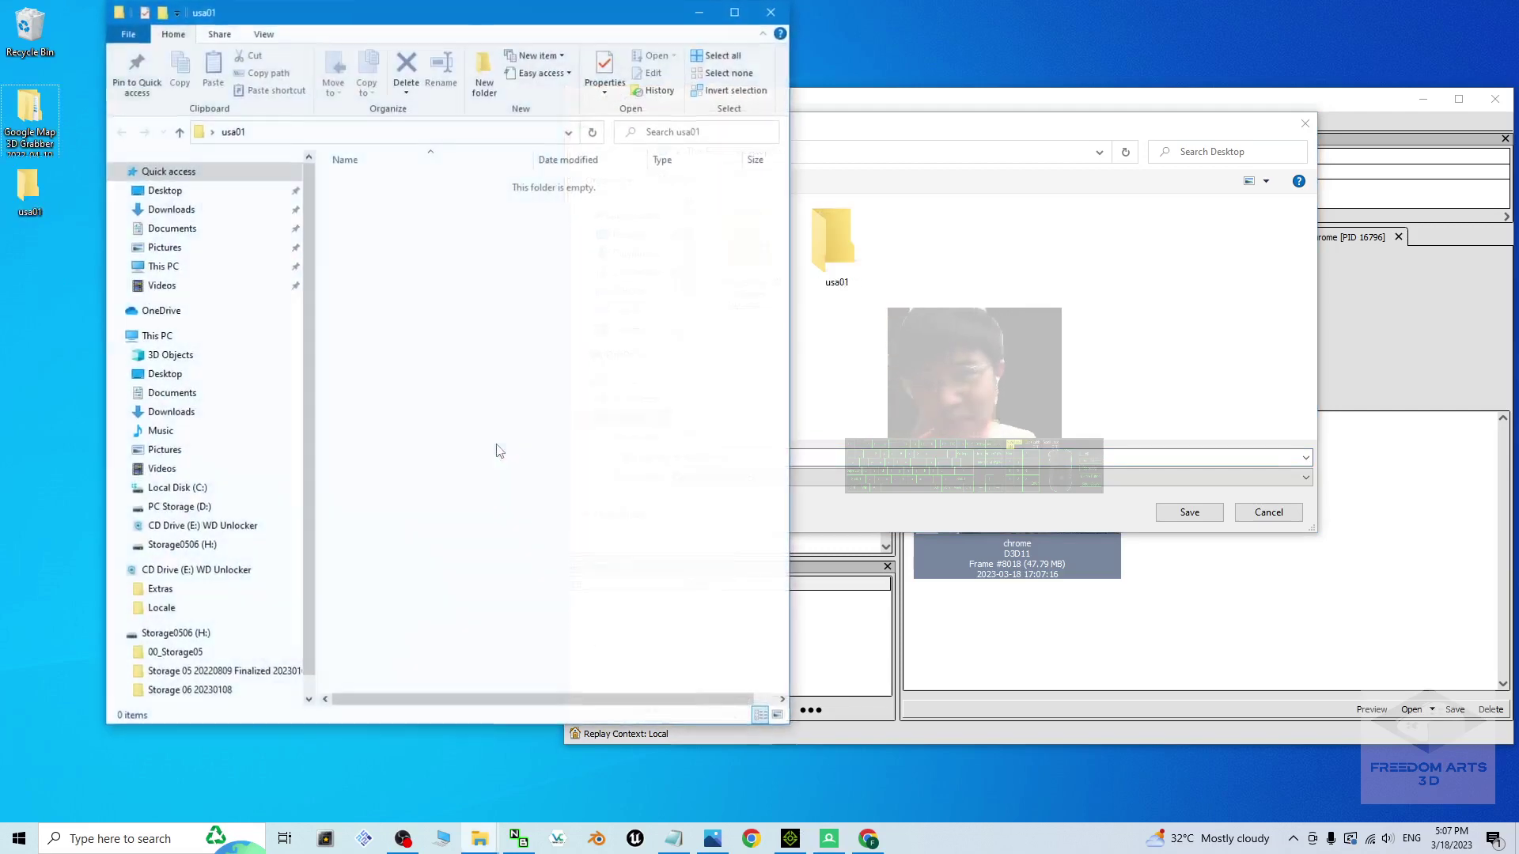
Save the capture as usa01.rdc inside the Desktop usa01 folder
{"action": "left_click", "coordinate": [598, 150]}
{"action": "left_click", "coordinate": [262, 133]}
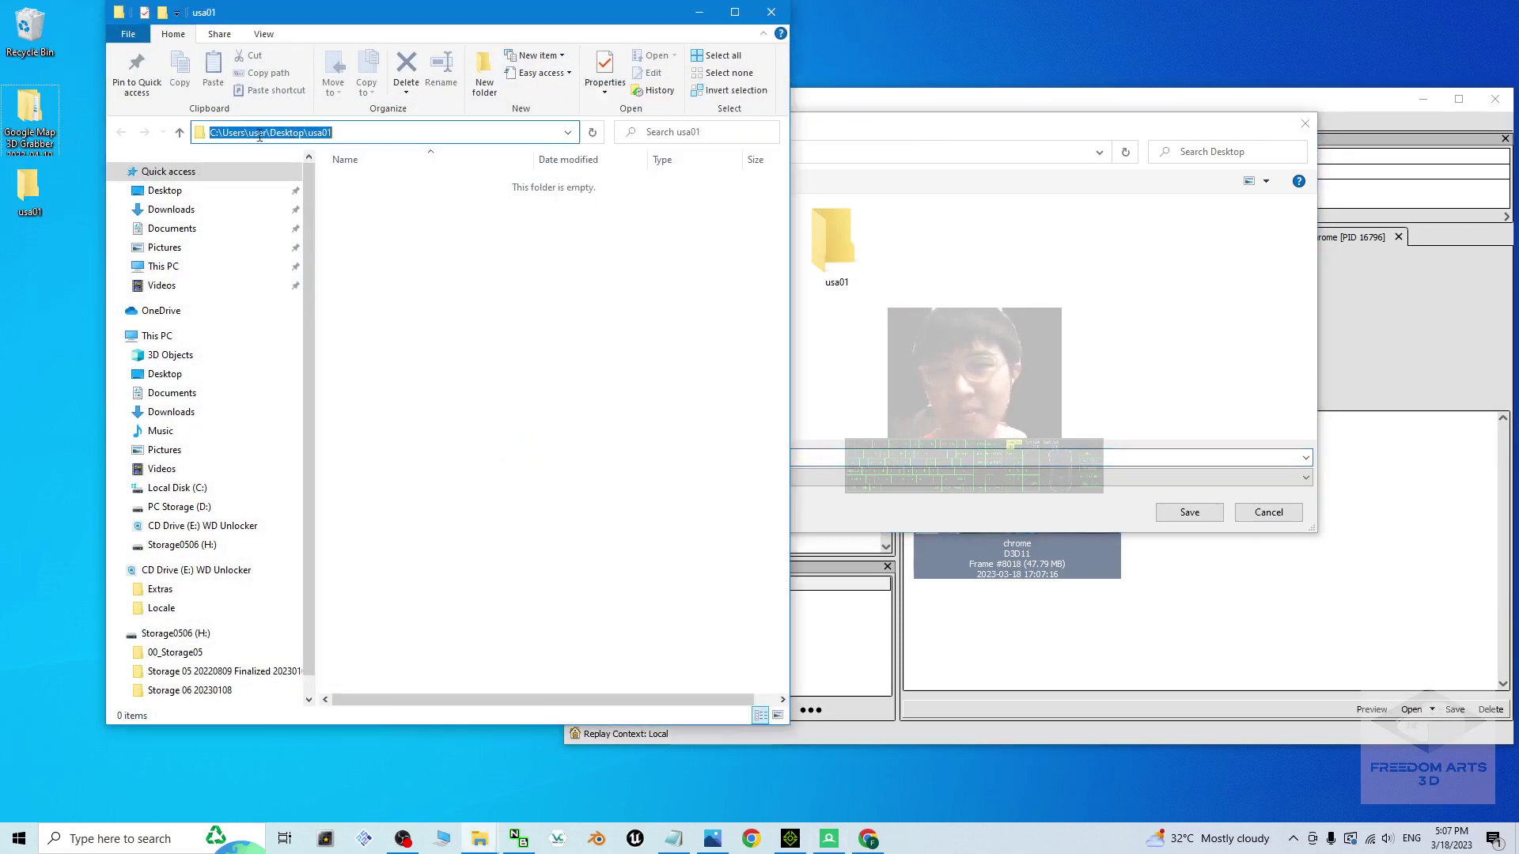
{"action": "left_click", "coordinate": [936, 147]}
{"action": "left_click", "coordinate": [637, 236]}
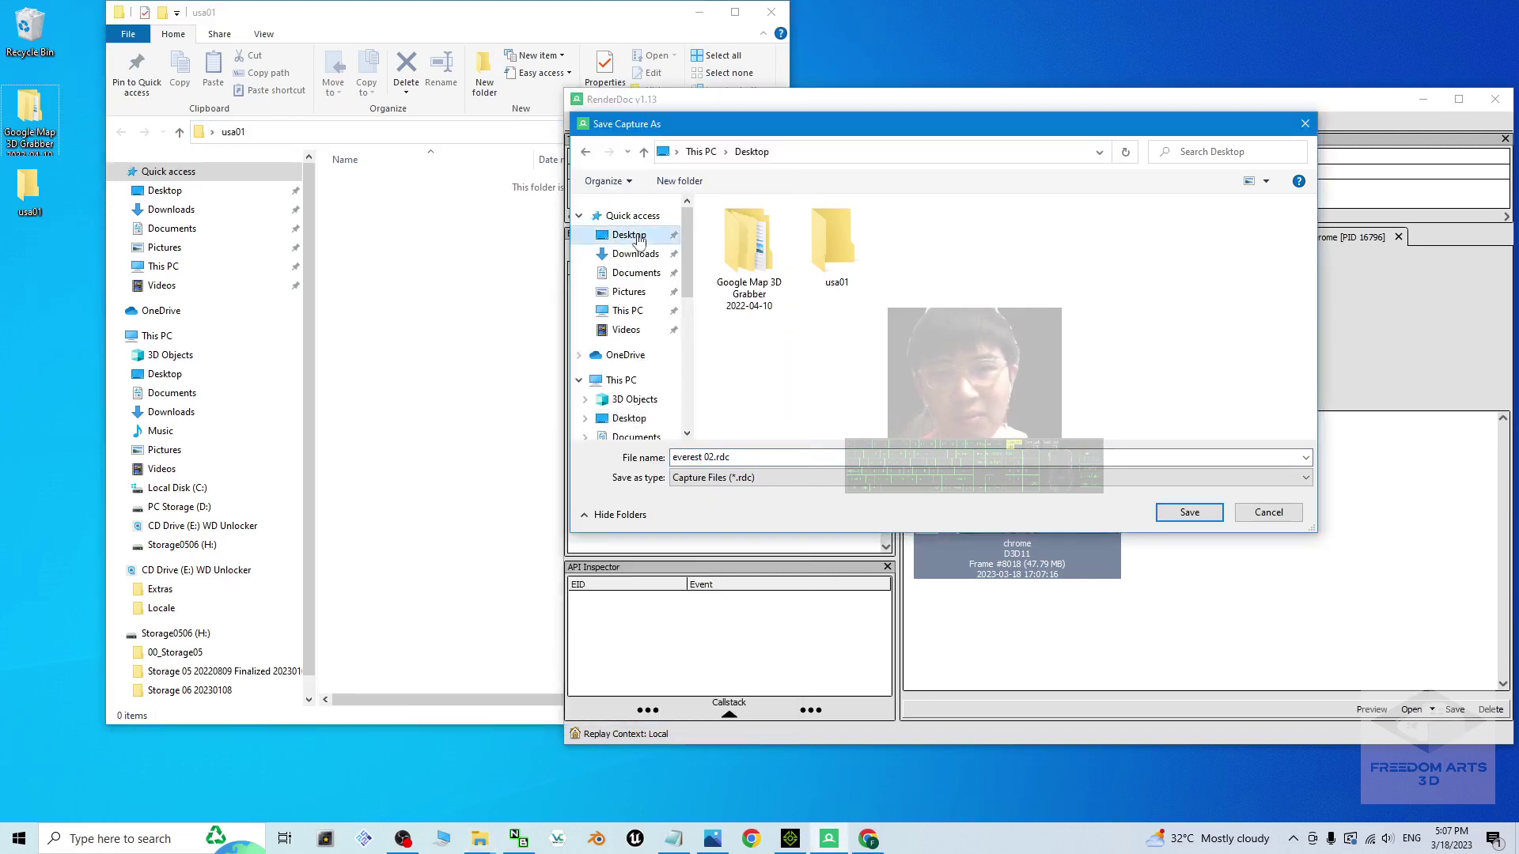
{"action": "double_click", "coordinate": [828, 234]}
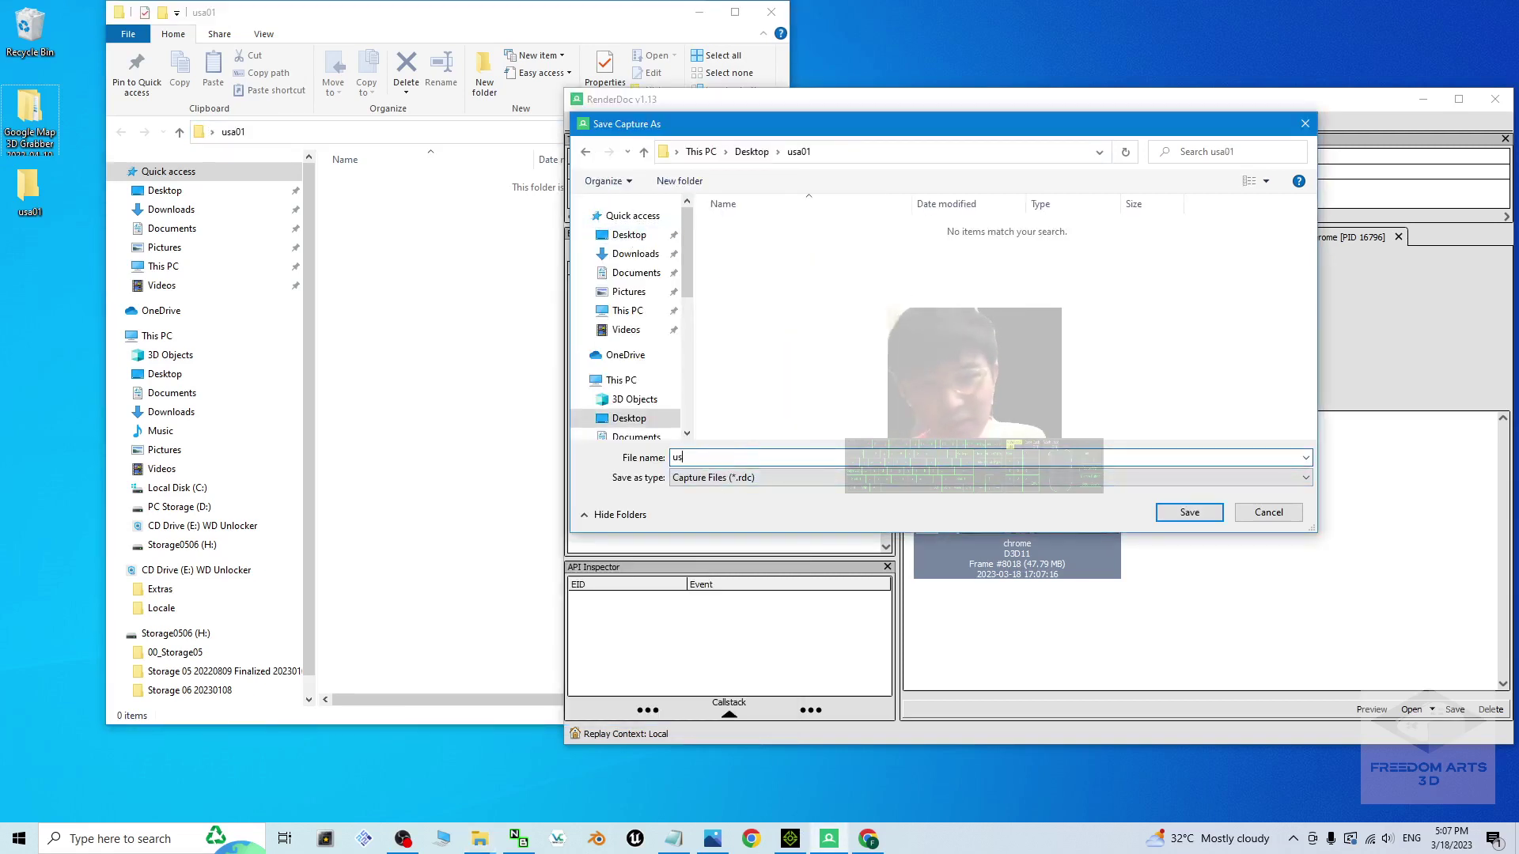
{"action": "type", "text": "usa01"}
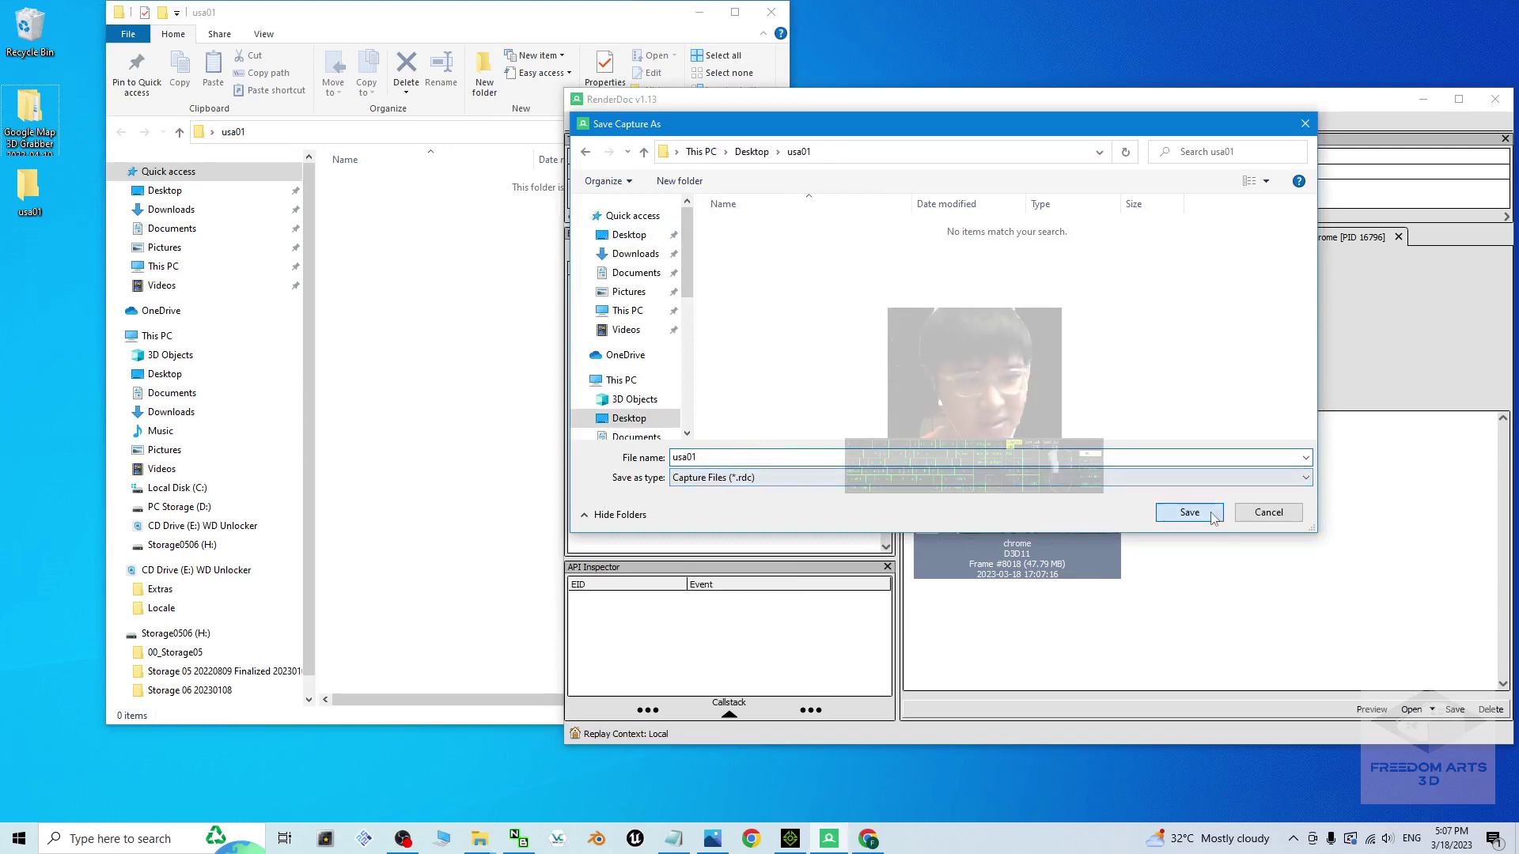
{"action": "left_click", "coordinate": [1189, 512]}
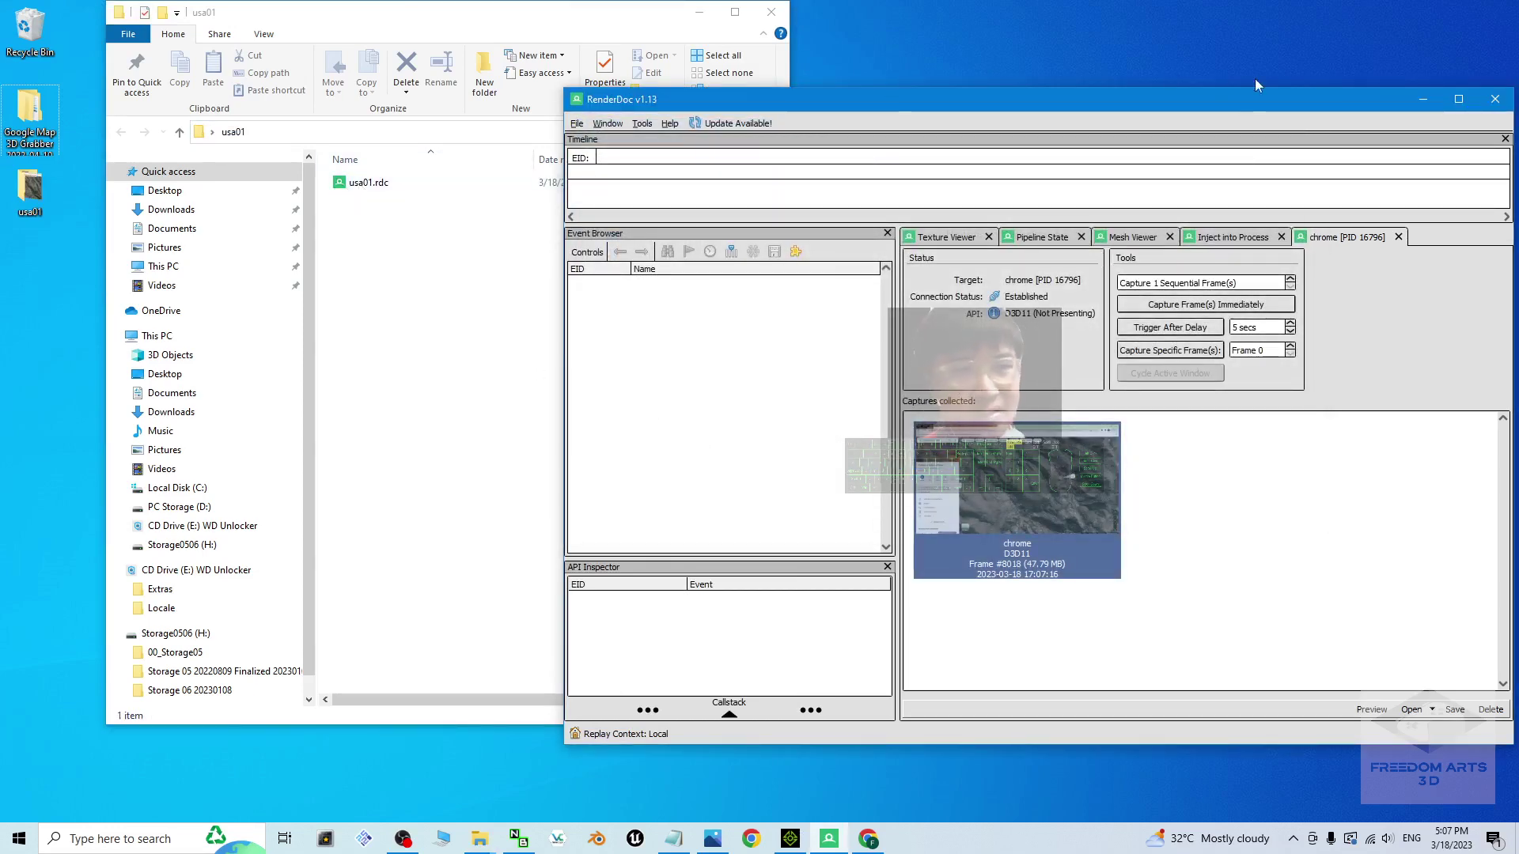
{"action": "left_click_drag", "start_coordinate": [1222, 105], "coordinate": [915, 121]}
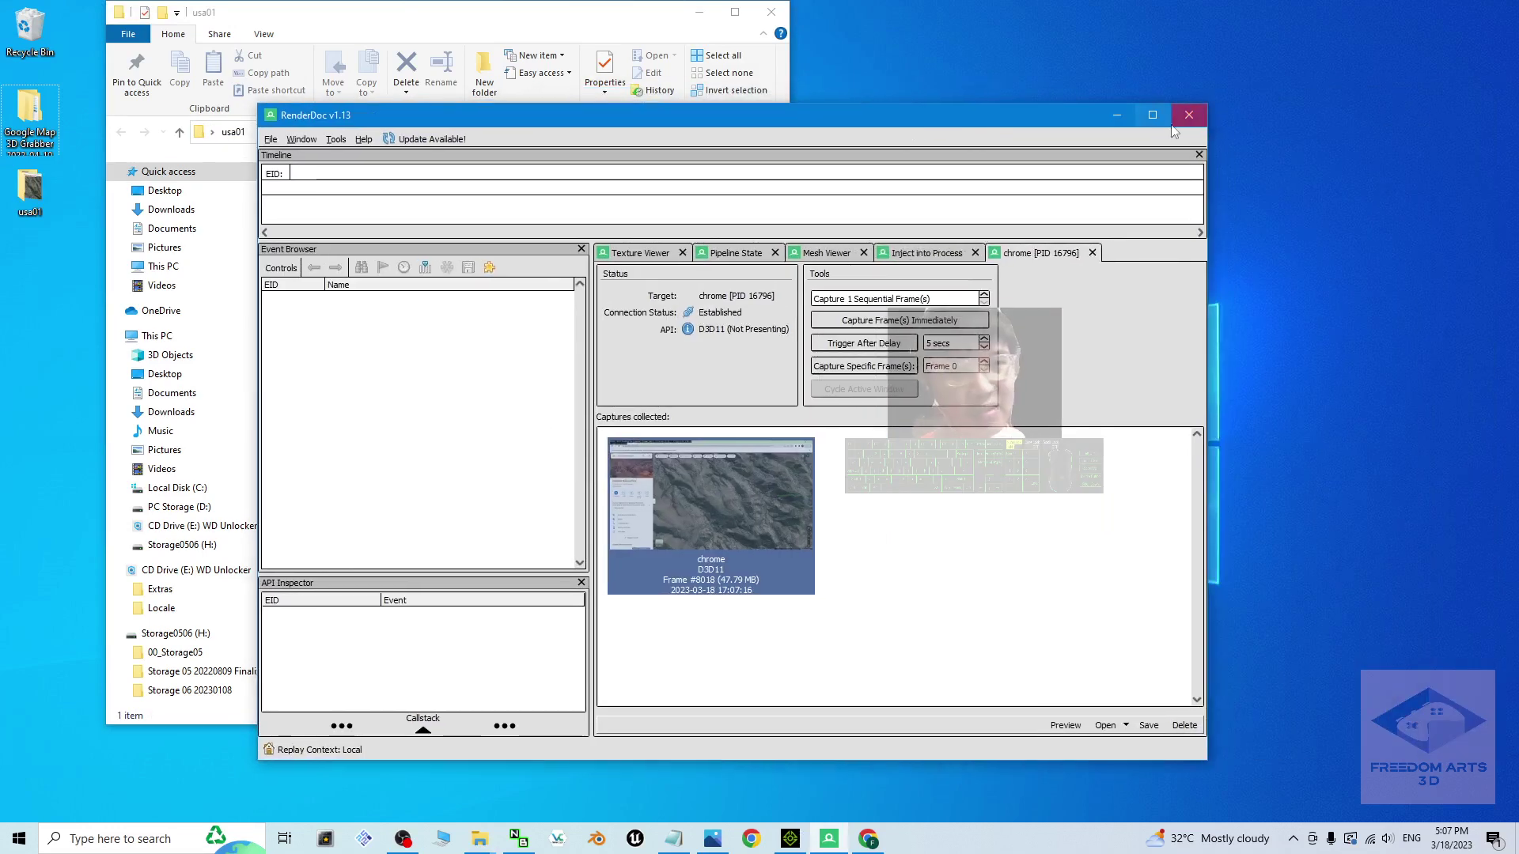
Launch blender.exe from Google Map 3D Grabber 2022-04-10 > Blender 3.0 and select the default objects
{"action": "left_click", "coordinate": [1122, 114]}
{"action": "left_click_drag", "start_coordinate": [370, 12], "coordinate": [566, 41]}
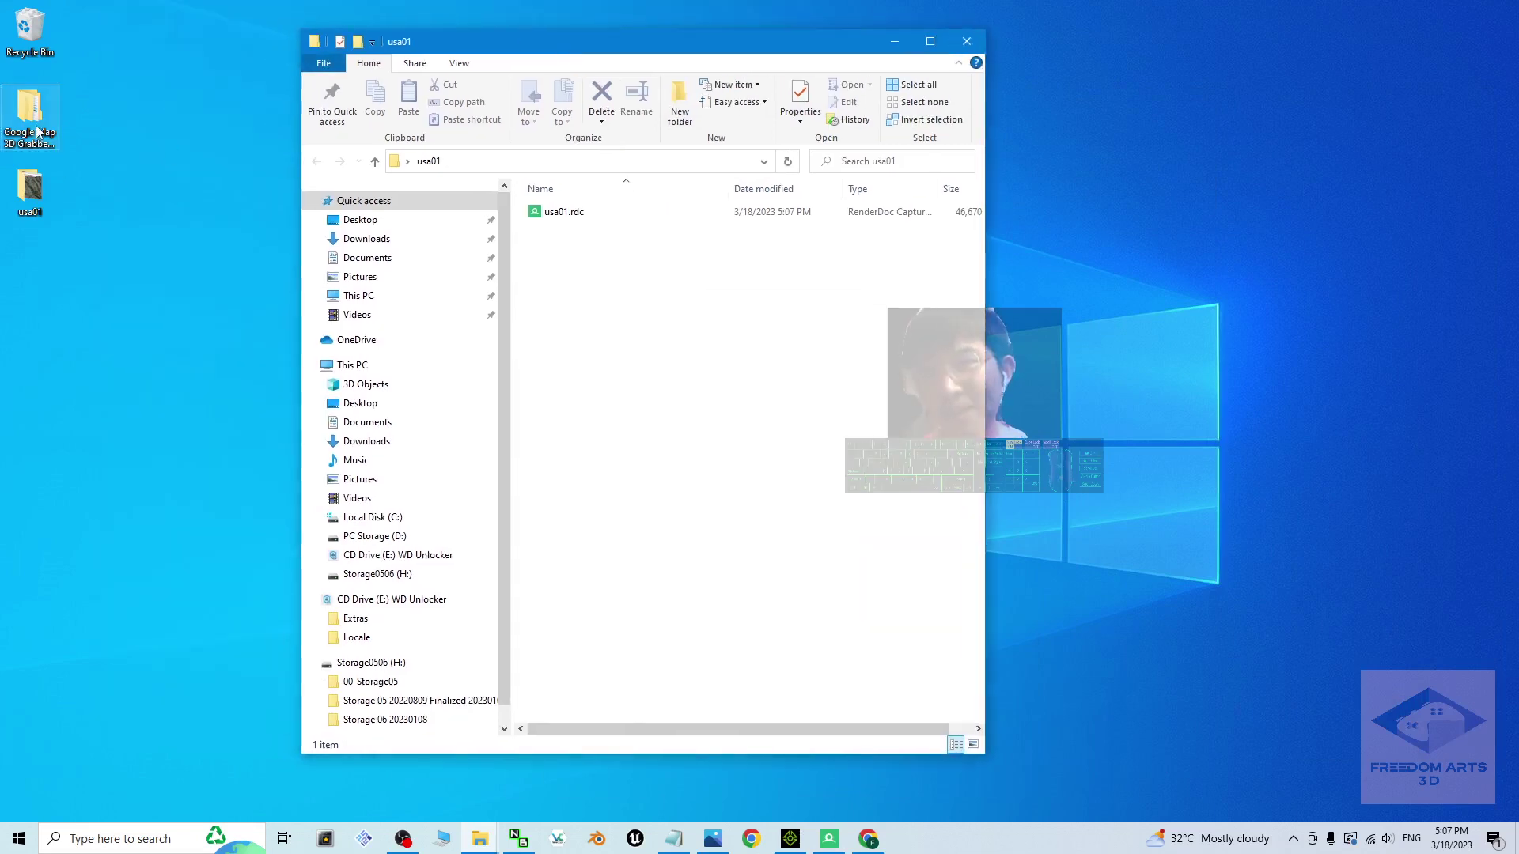
{"action": "left_click", "coordinate": [38, 132]}
{"action": "double_click", "coordinate": [35, 132]}
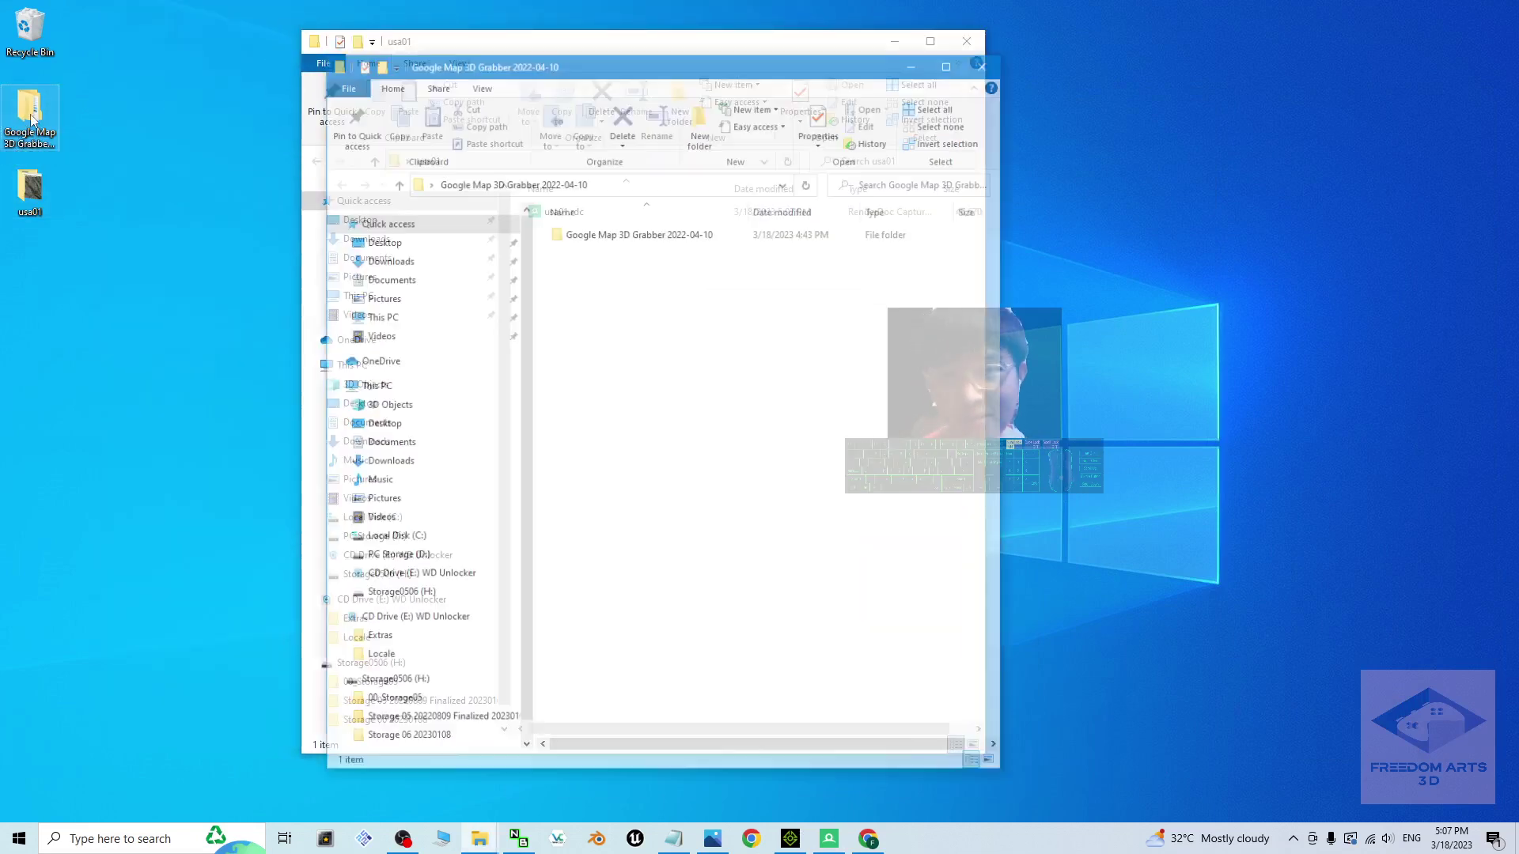
{"action": "left_click_drag", "start_coordinate": [629, 54], "coordinate": [1025, 83]}
{"action": "double_click", "coordinate": [1000, 254]}
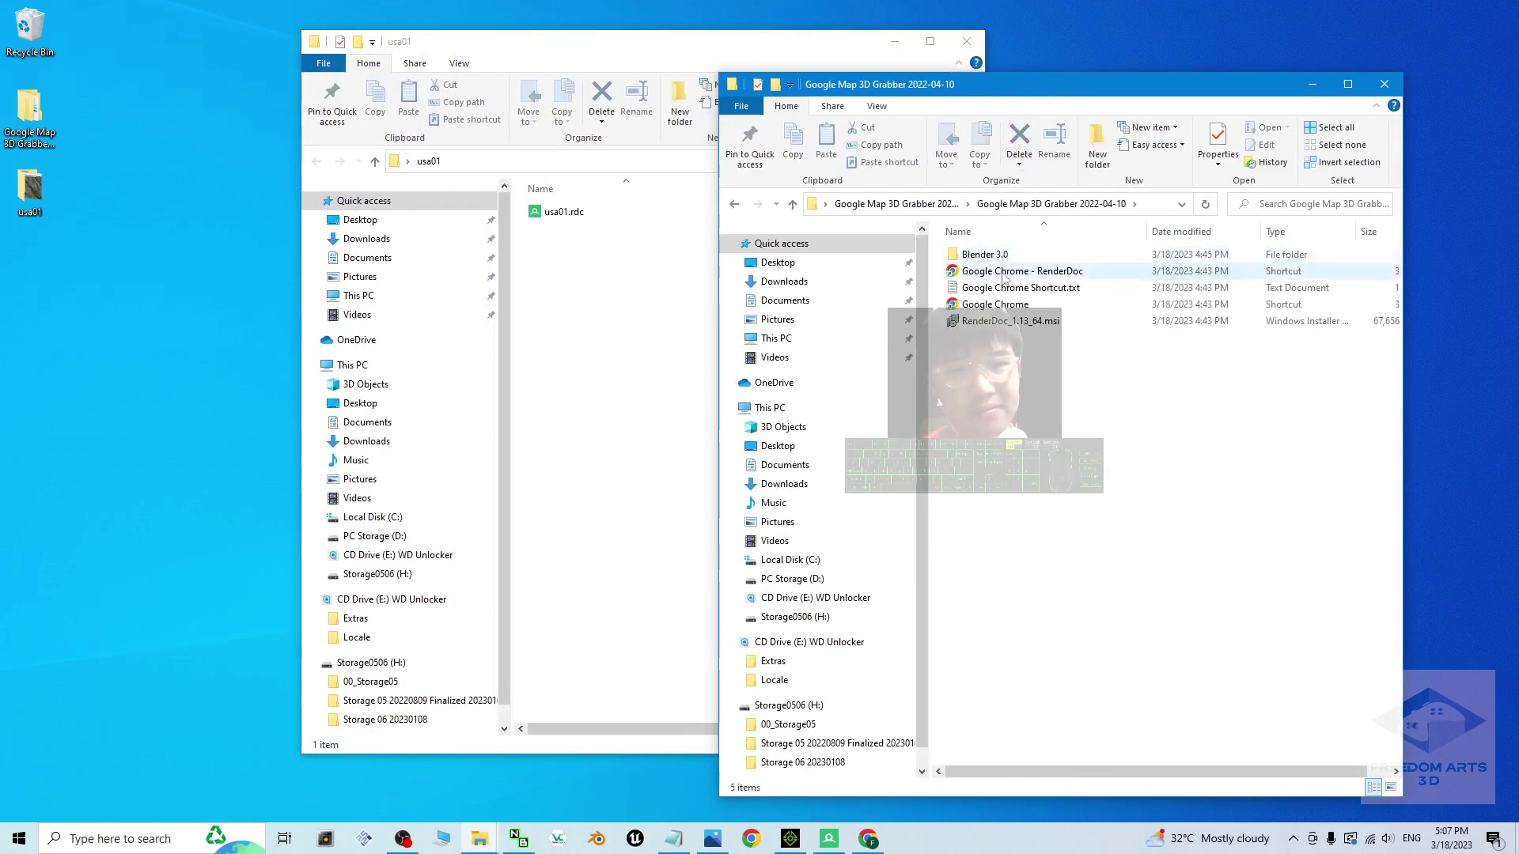
{"action": "double_click", "coordinate": [985, 254]}
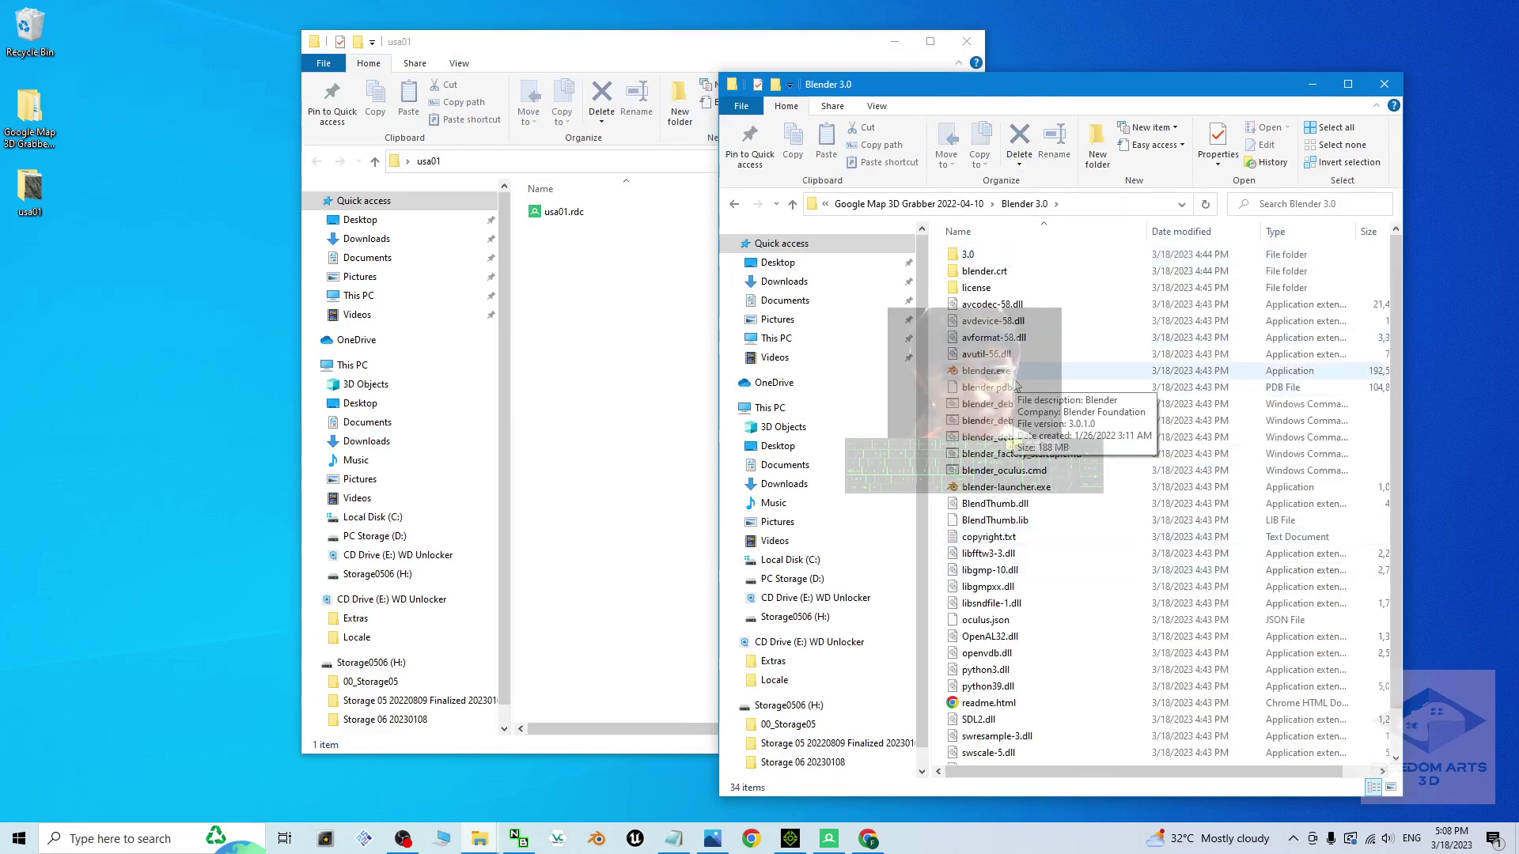
{"action": "double_click", "coordinate": [981, 372]}
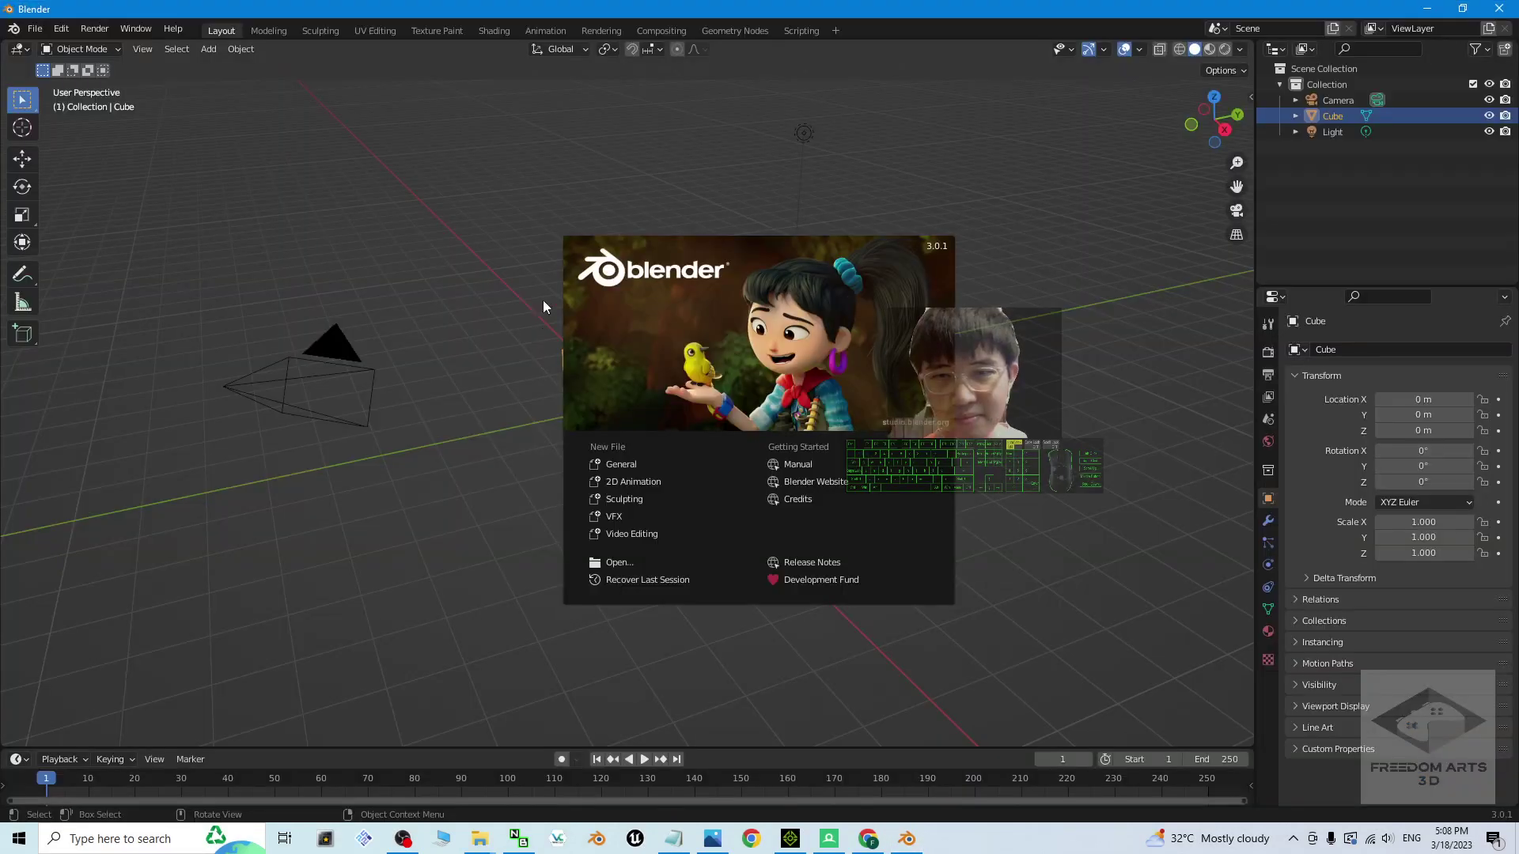
{"action": "left_click", "coordinate": [241, 289]}
{"action": "left_click_drag", "start_coordinate": [180, 278], "coordinate": [993, 593]}
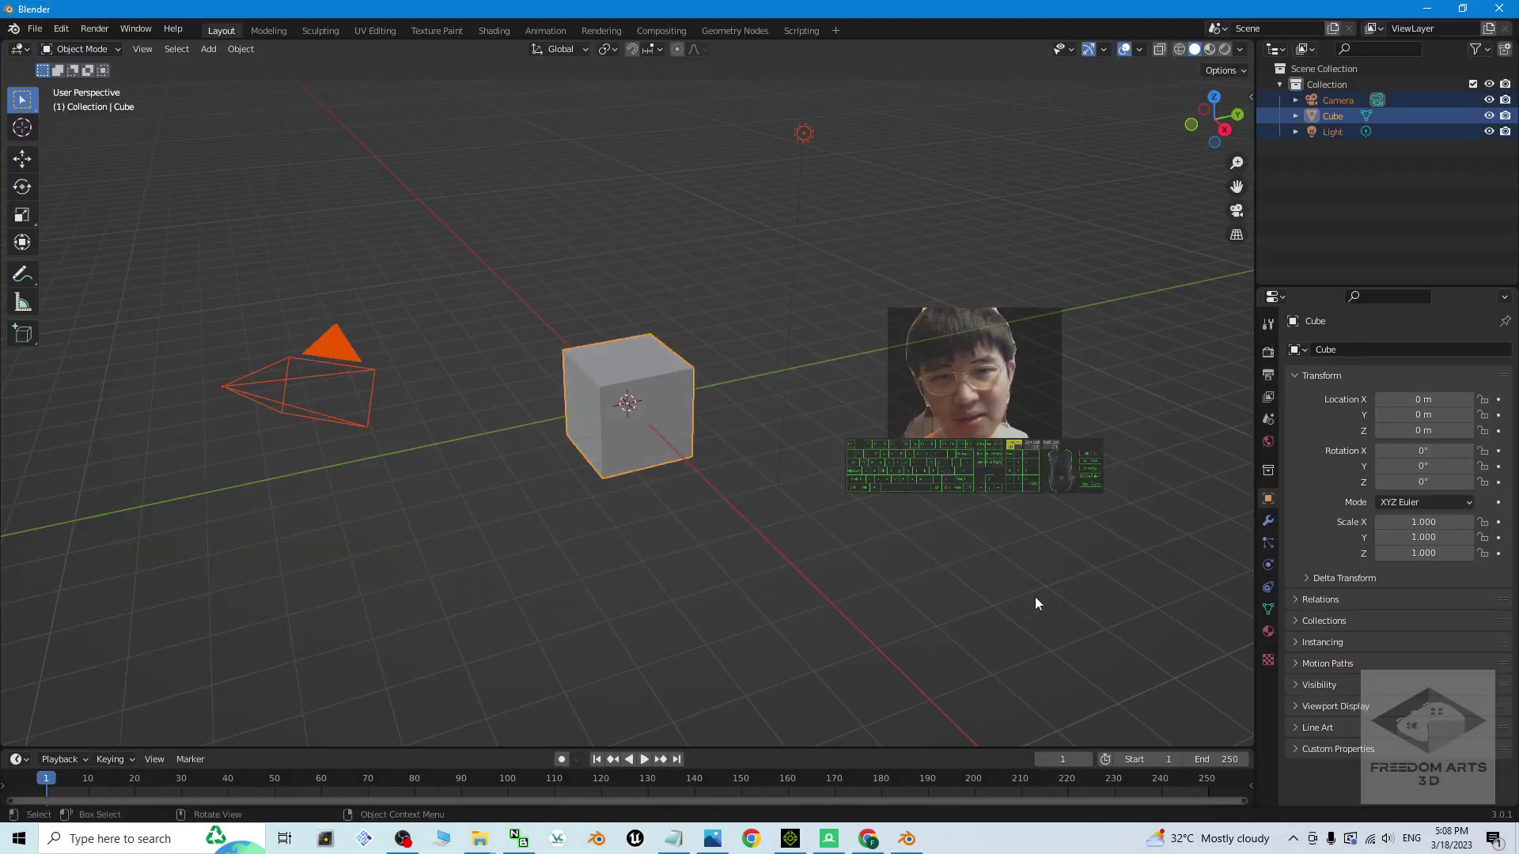
Turn on the Import-Export: Maps Models Importer add-on found by searching 'map' in Preferences
{"action": "left_click", "coordinate": [277, 107]}
{"action": "left_click", "coordinate": [59, 30]}
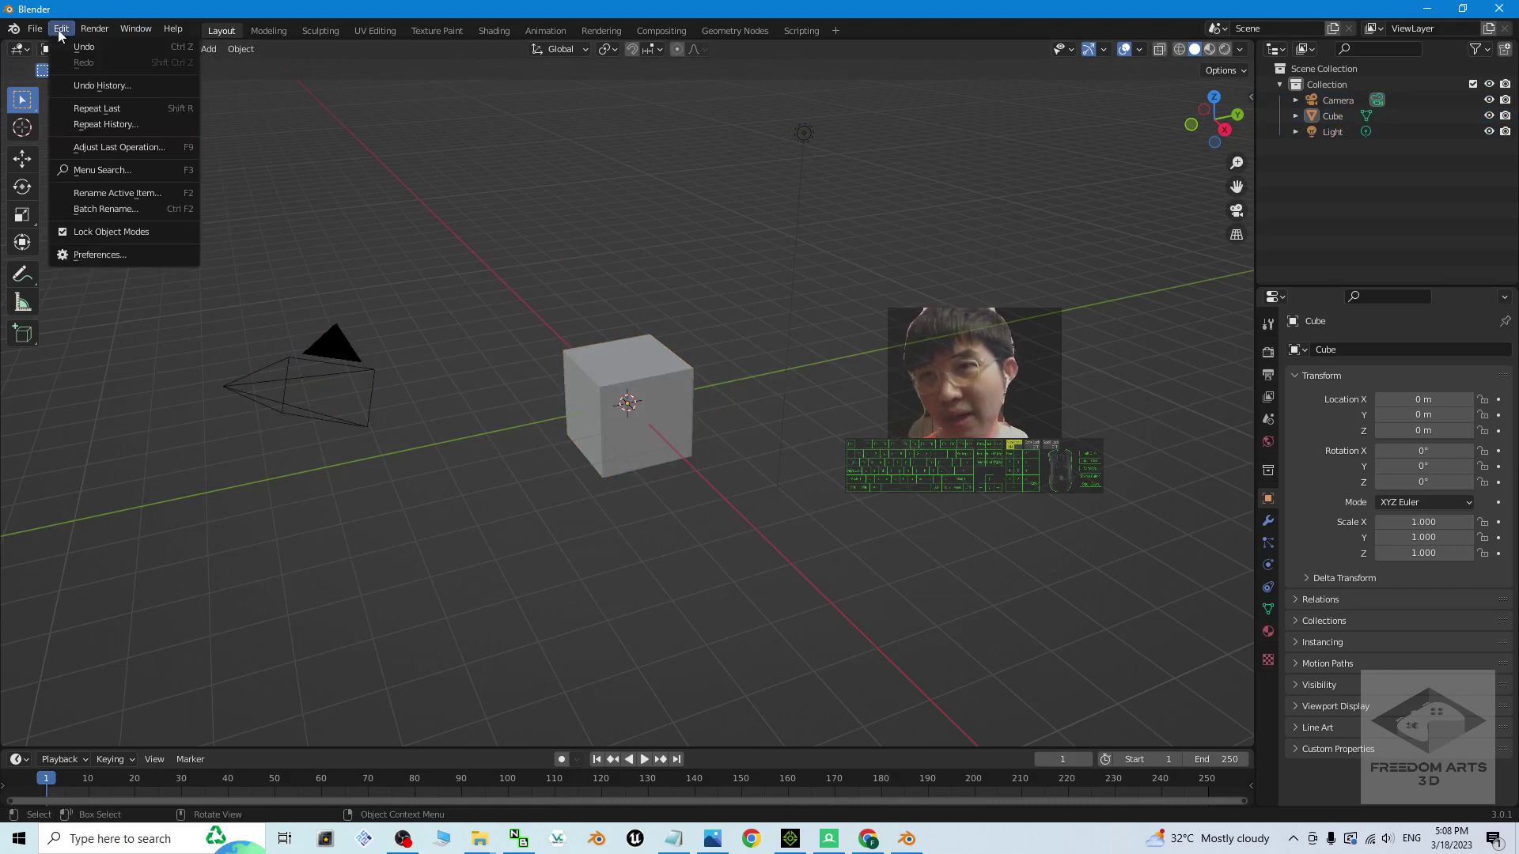
{"action": "left_click", "coordinate": [110, 254]}
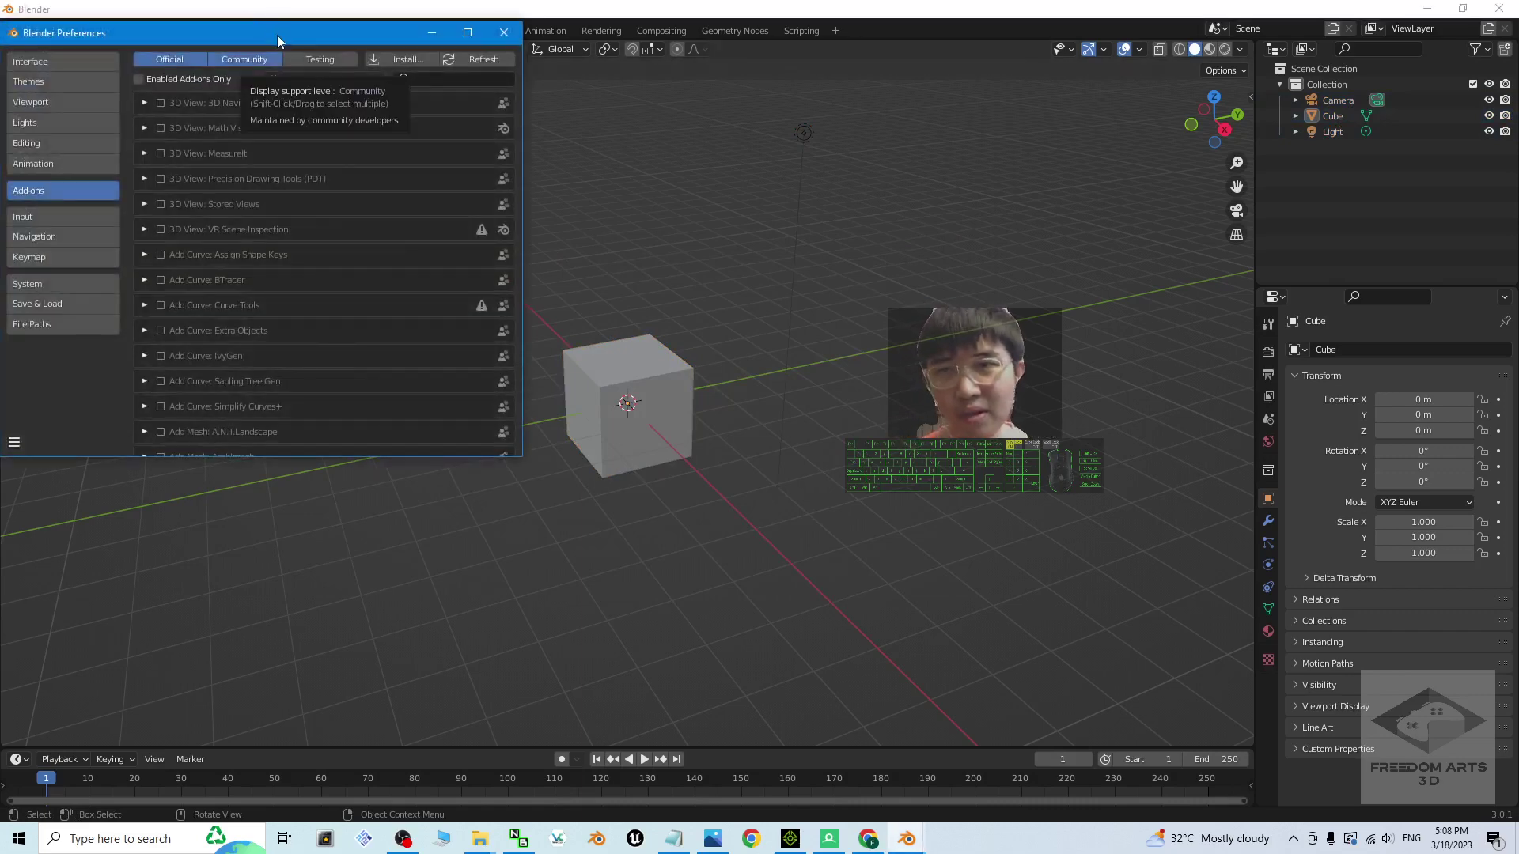
{"action": "left_click_drag", "start_coordinate": [278, 11], "coordinate": [666, 140]}
{"action": "left_click", "coordinate": [894, 235]}
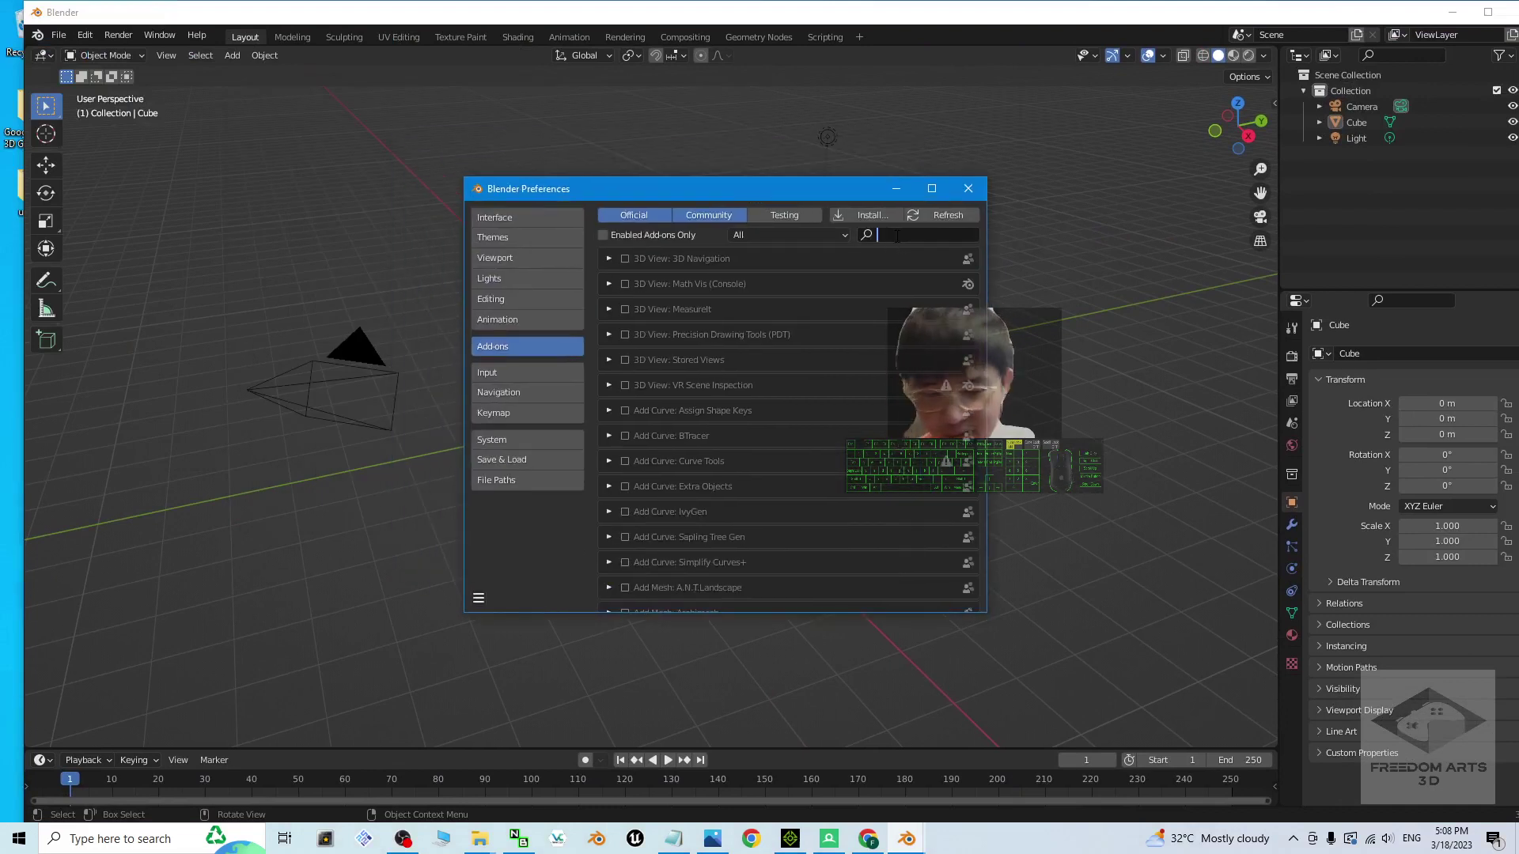
{"action": "type", "text": "map"}
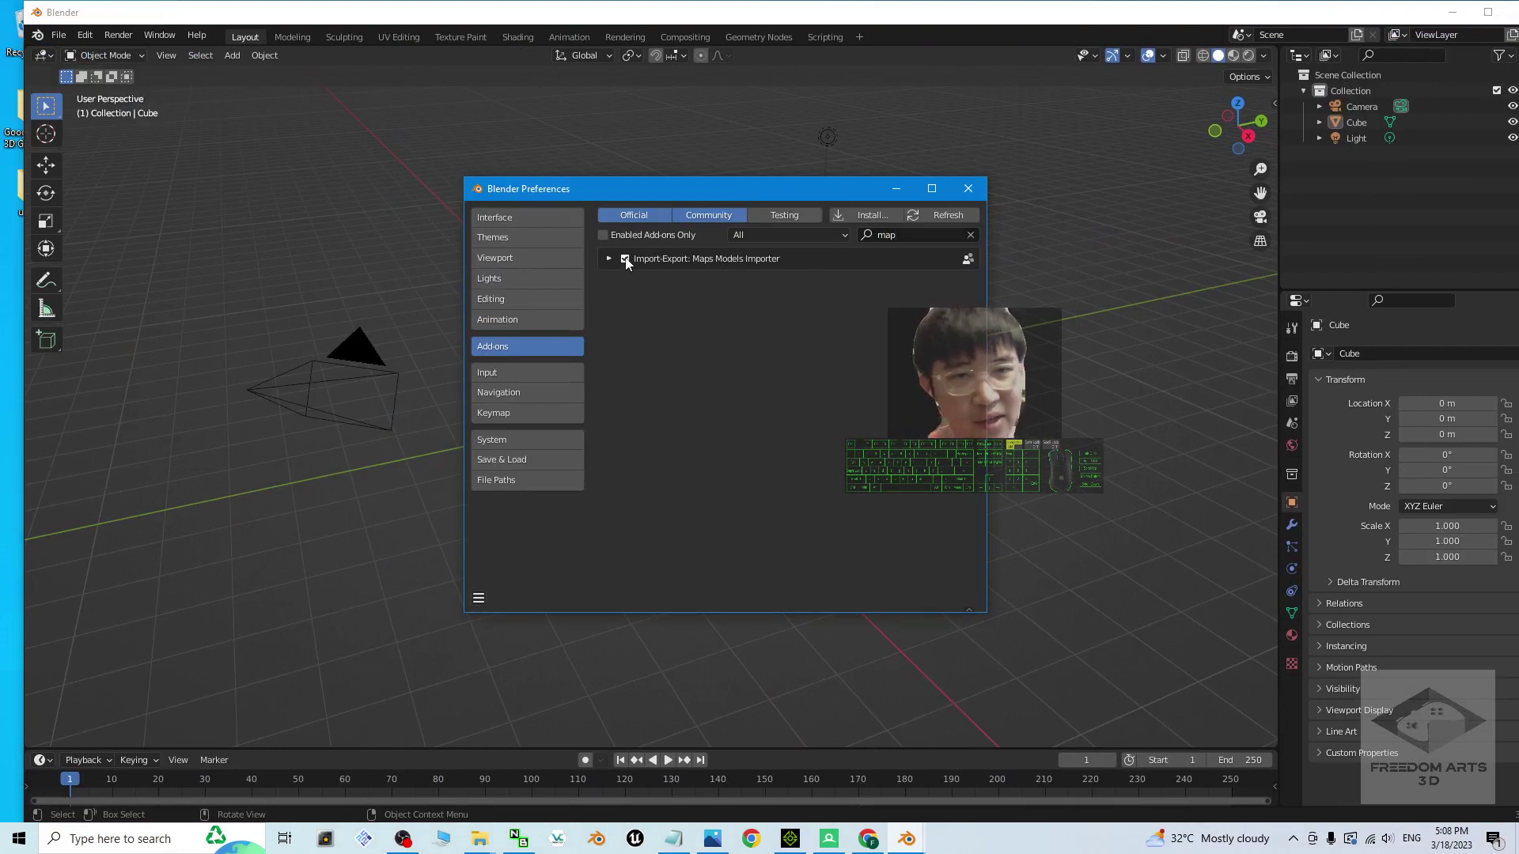
{"action": "left_click", "coordinate": [968, 190]}
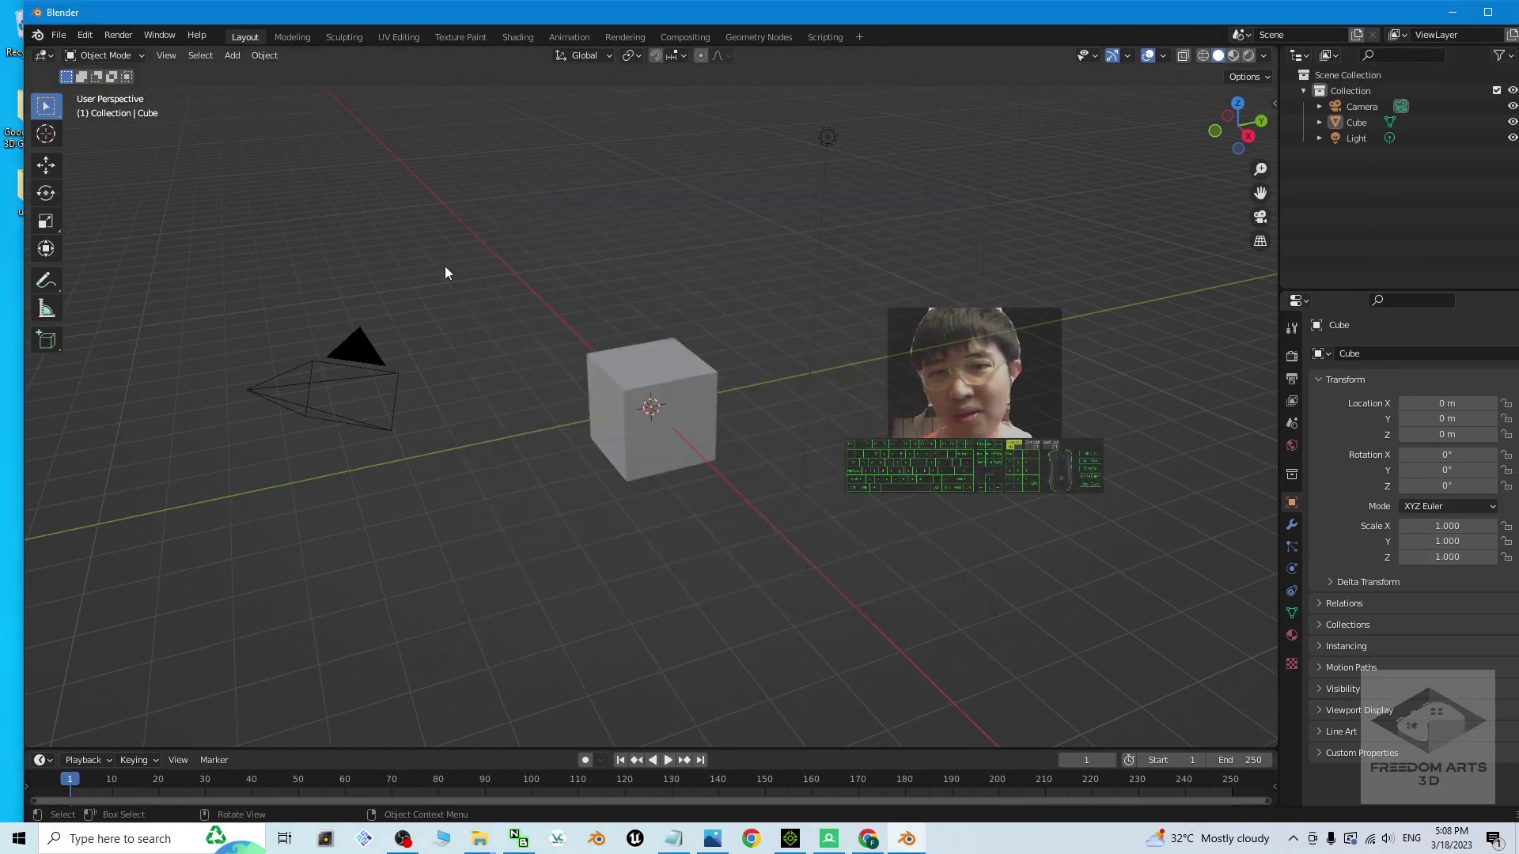
{"action": "left_click_drag", "start_coordinate": [244, 282], "coordinate": [980, 516]}
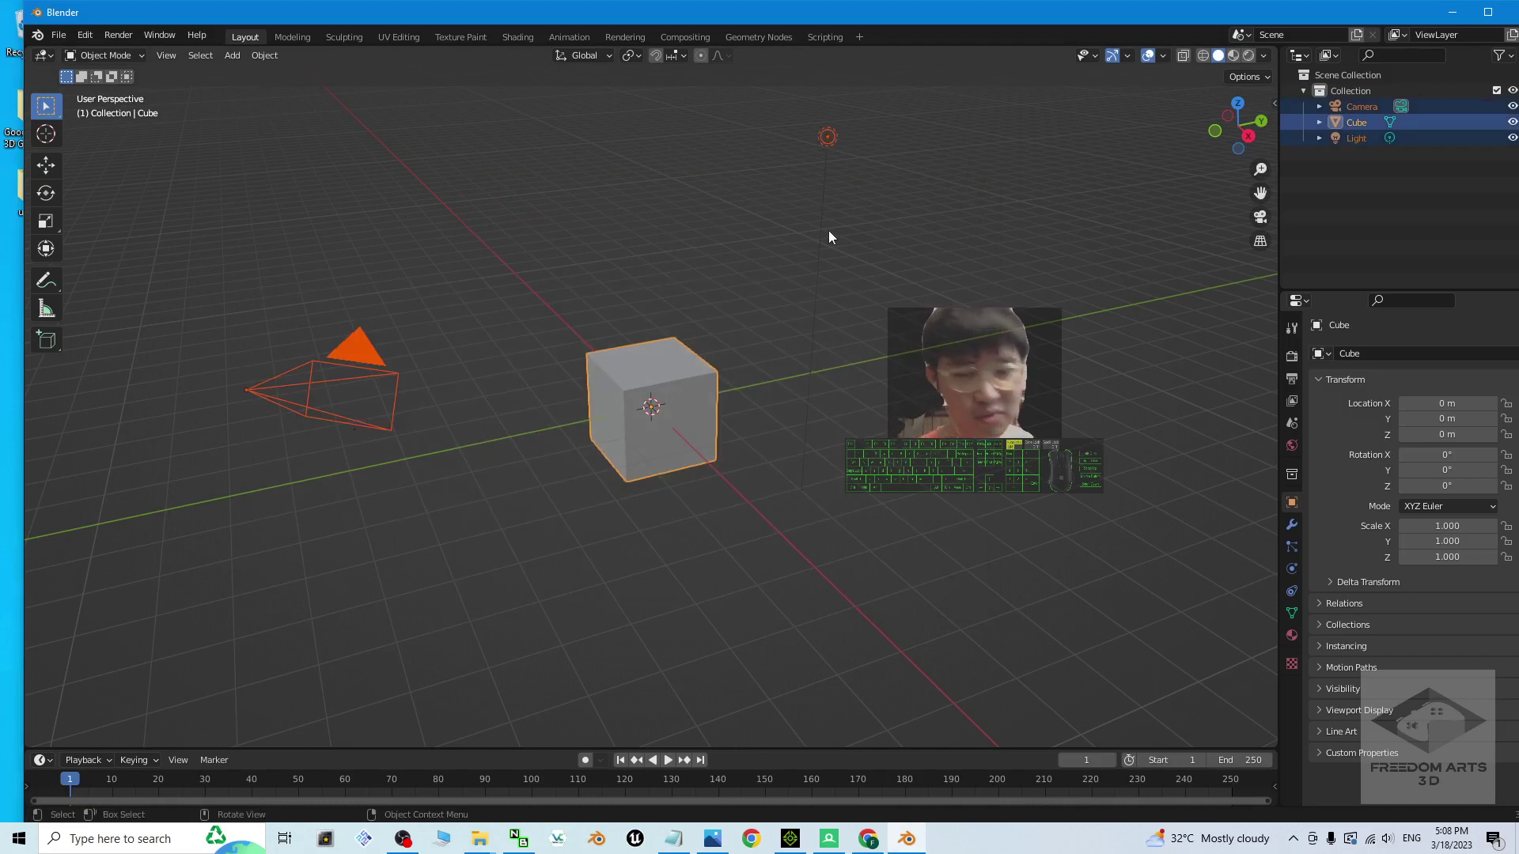
Delete the default objects and import Desktop\usa01\usa01.rdc as a Google Maps capture
{"action": "key", "text": "Delete"}
{"action": "left_click", "coordinate": [63, 37]}
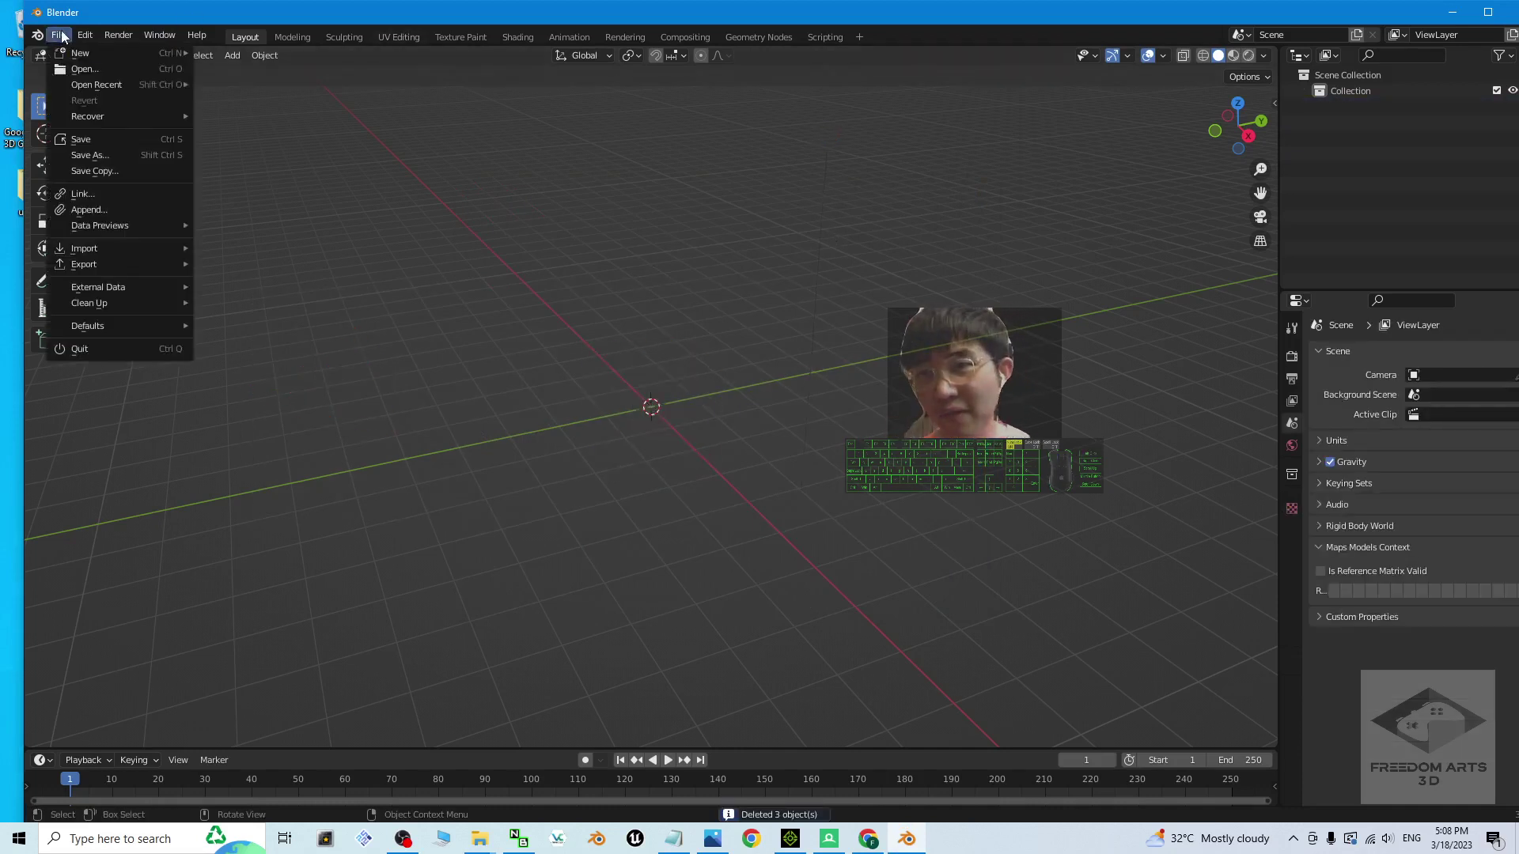
{"action": "mouse_move", "coordinate": [104, 249]}
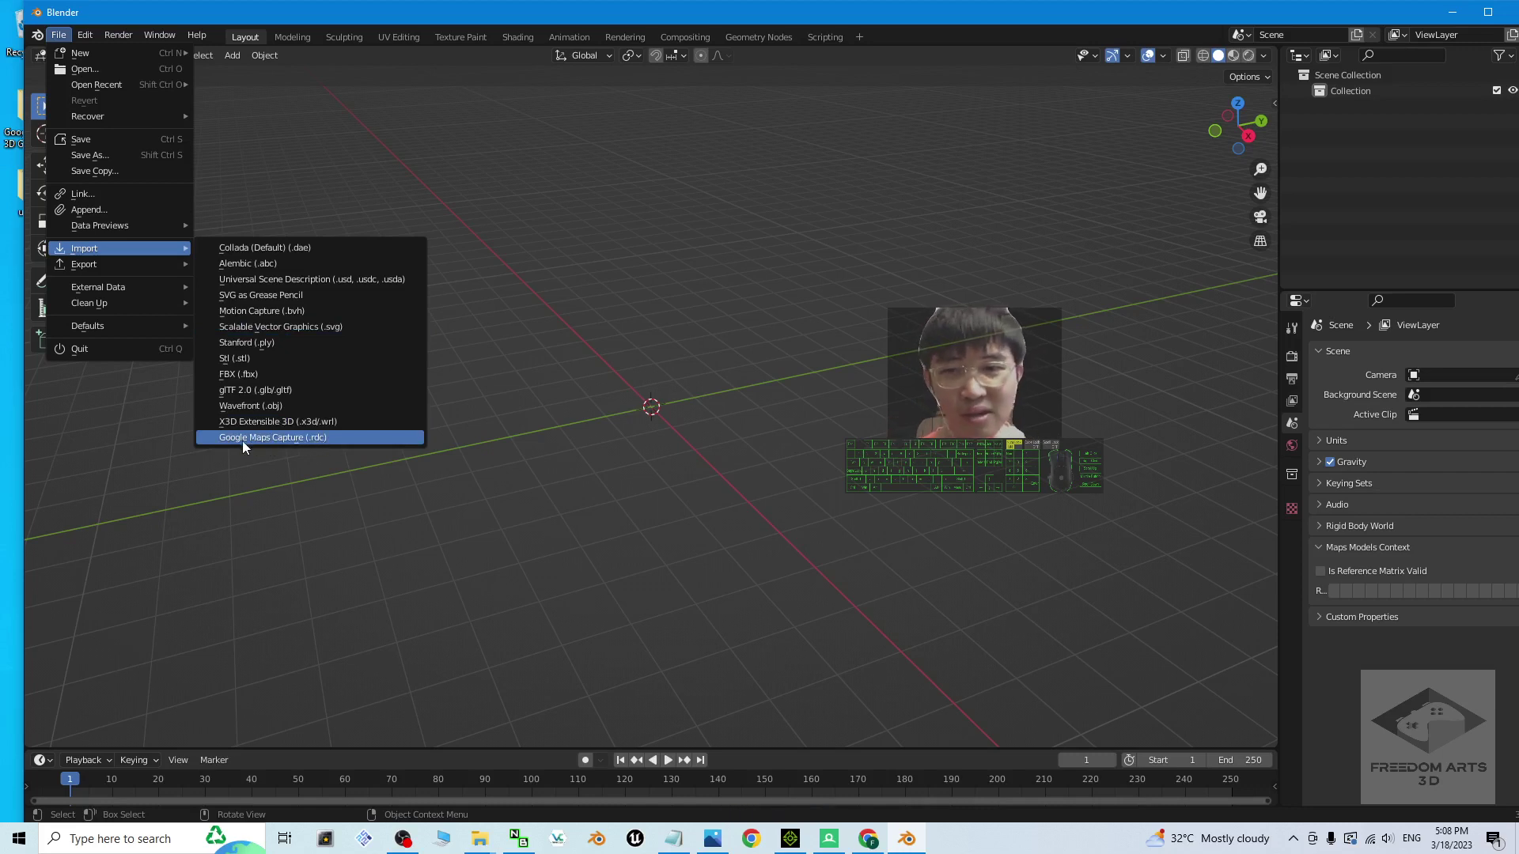
{"action": "left_click", "coordinate": [335, 439]}
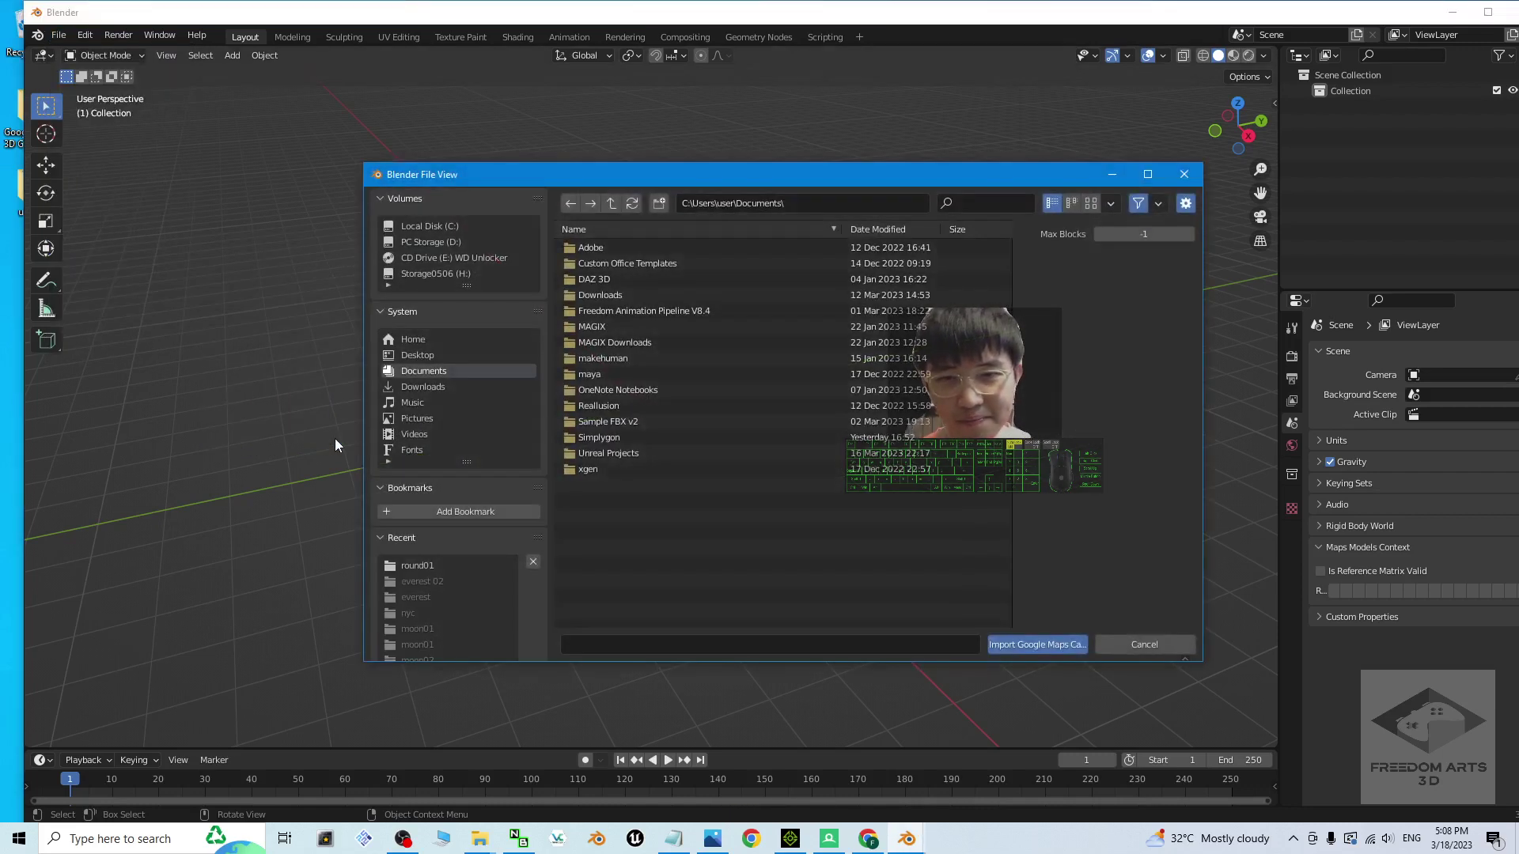
{"action": "left_click", "coordinate": [409, 357]}
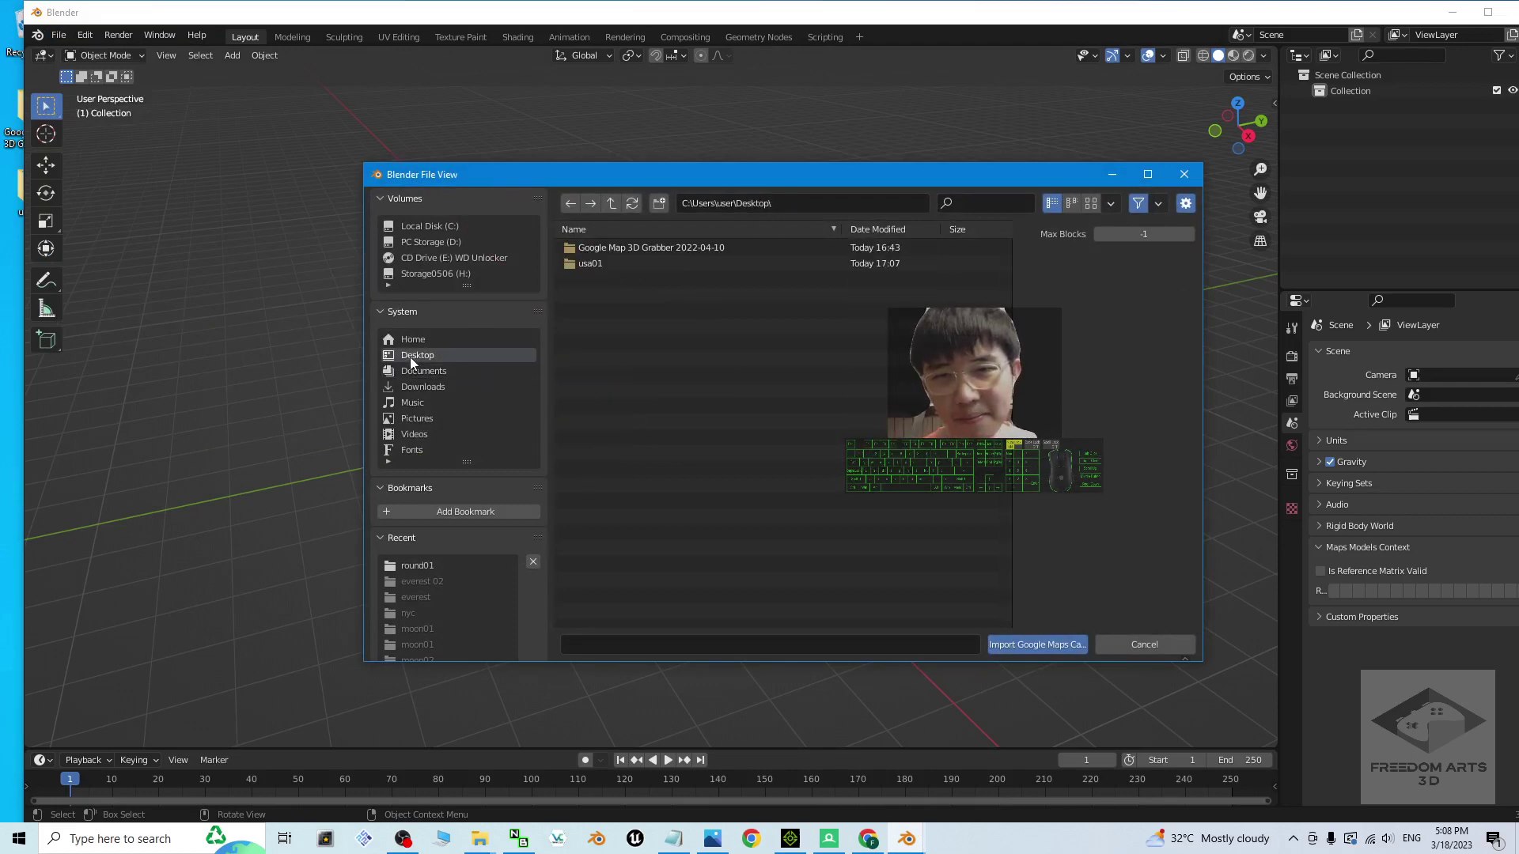
{"action": "double_click", "coordinate": [594, 264]}
{"action": "double_click", "coordinate": [600, 251]}
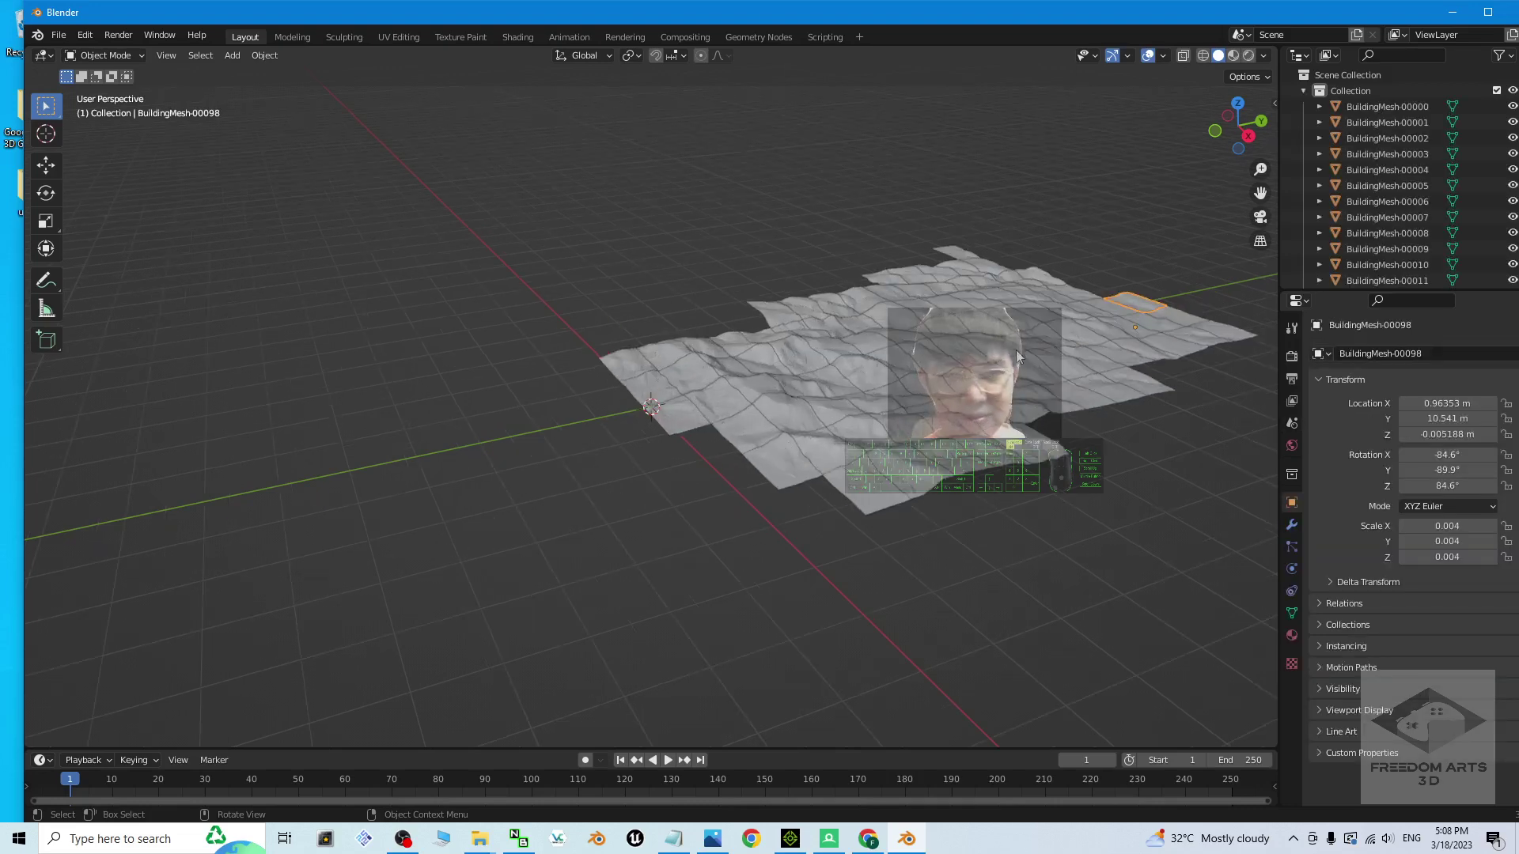
{"action": "scroll", "coordinate": [1016, 350], "scroll_direction": "down", "scroll_amount": 2}
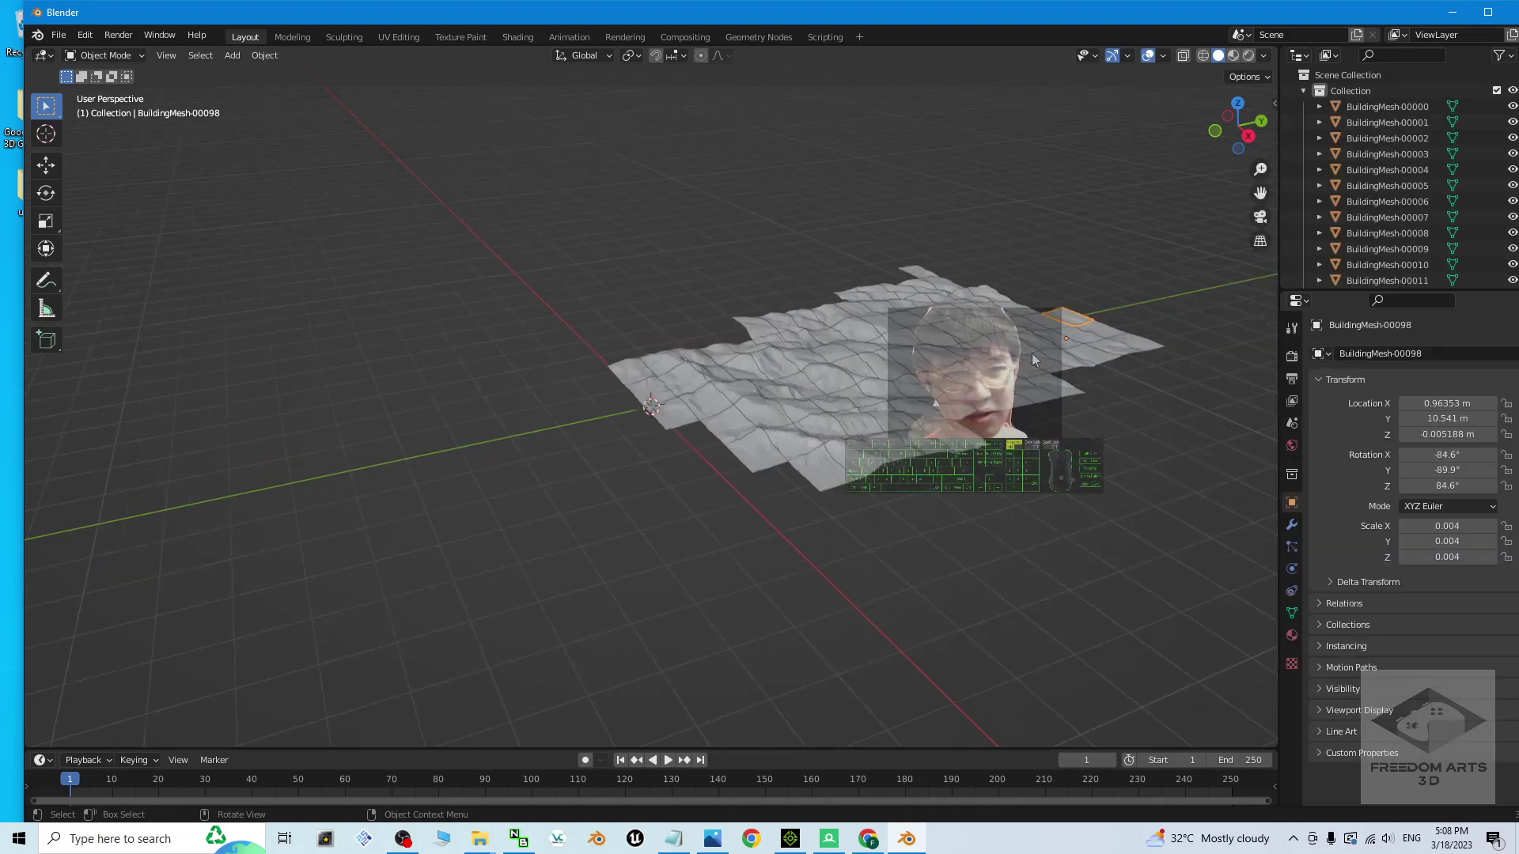
Switch to Material Preview shading and orbit to inspect the textured terrain
{"action": "left_click", "coordinate": [1236, 54]}
{"action": "scroll", "coordinate": [1088, 335], "scroll_direction": "up", "scroll_amount": 3}
{"action": "scroll", "coordinate": [1093, 354], "scroll_direction": "down", "scroll_amount": 1}
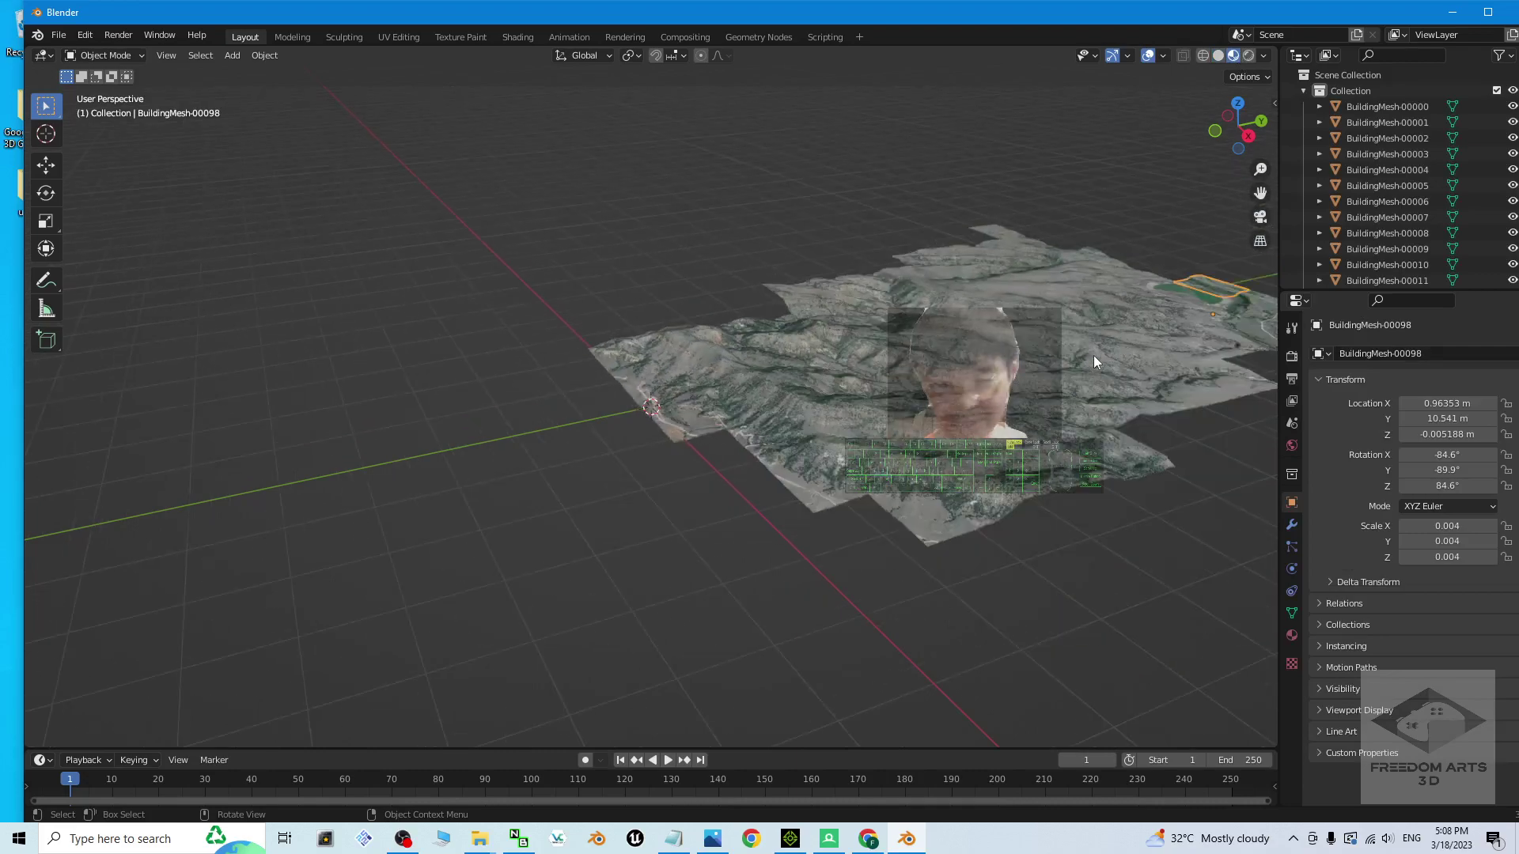
{"action": "key", "text": "ctrl+KP_1"}
{"action": "middle_click_drag", "start_coordinate": [719, 472], "coordinate": [528, 492]}
{"action": "scroll", "coordinate": [597, 512], "scroll_direction": "up", "scroll_amount": 7}
{"action": "scroll", "coordinate": [610, 503], "scroll_direction": "down", "scroll_amount": 4}
{"action": "scroll", "coordinate": [633, 521], "scroll_direction": "down", "scroll_amount": 6}
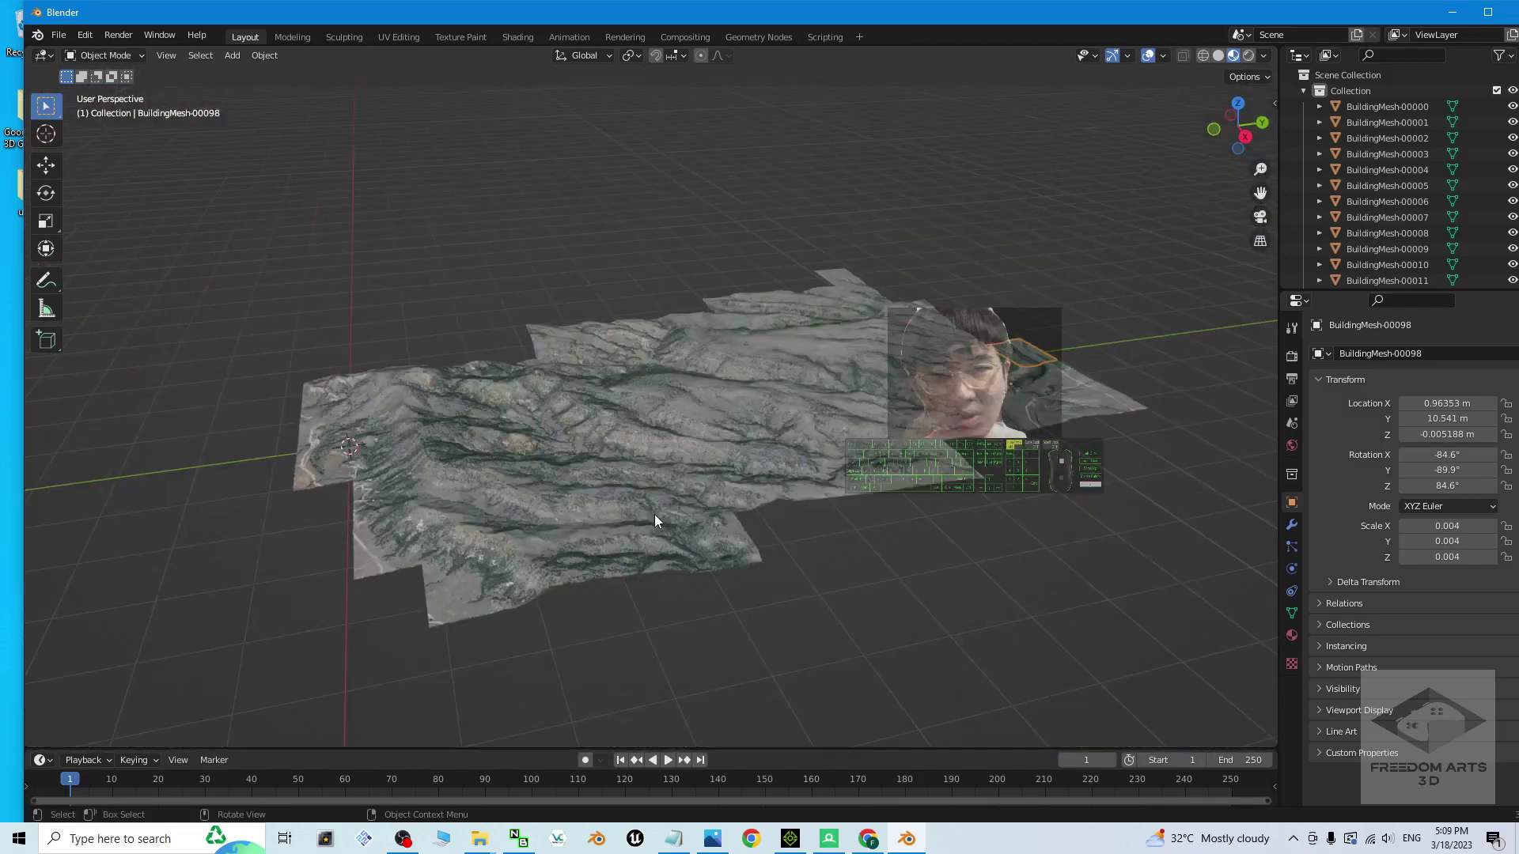
{"action": "scroll", "coordinate": [655, 515], "scroll_direction": "up", "scroll_amount": 2}
{"action": "scroll", "coordinate": [672, 510], "scroll_direction": "down", "scroll_amount": 1}
{"action": "left_click", "coordinate": [1050, 548]}
{"action": "middle_click_drag", "start_coordinate": [1069, 514], "coordinate": [1051, 596]}
Box-select all terrain tiles and join them with Ctrl+J into BuildingMesh-00098
{"action": "left_click_drag", "start_coordinate": [1158, 83], "coordinate": [266, 687]}
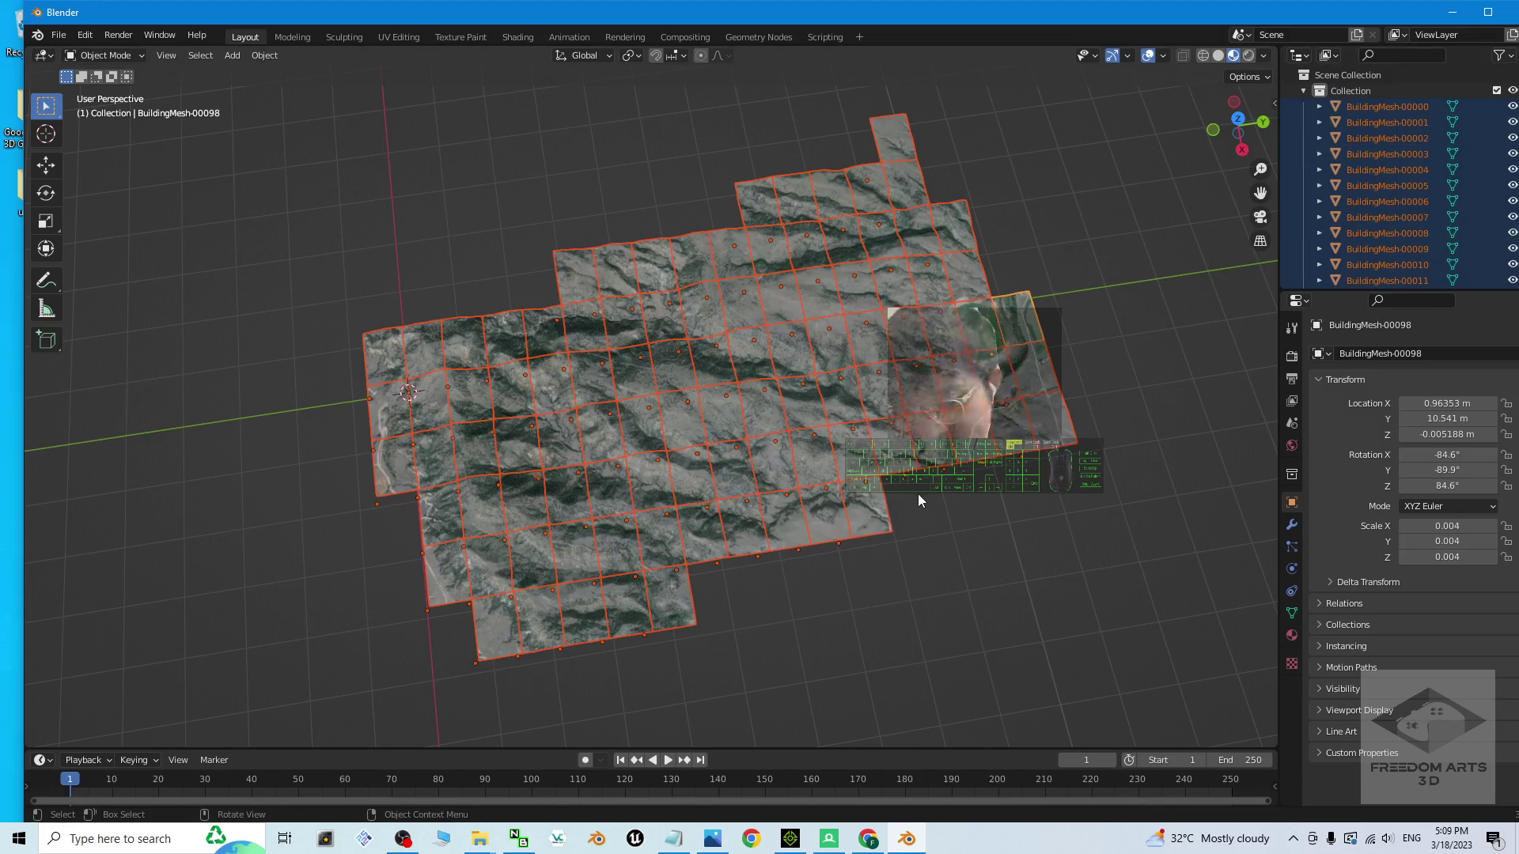
{"action": "key", "text": "ctrl"}
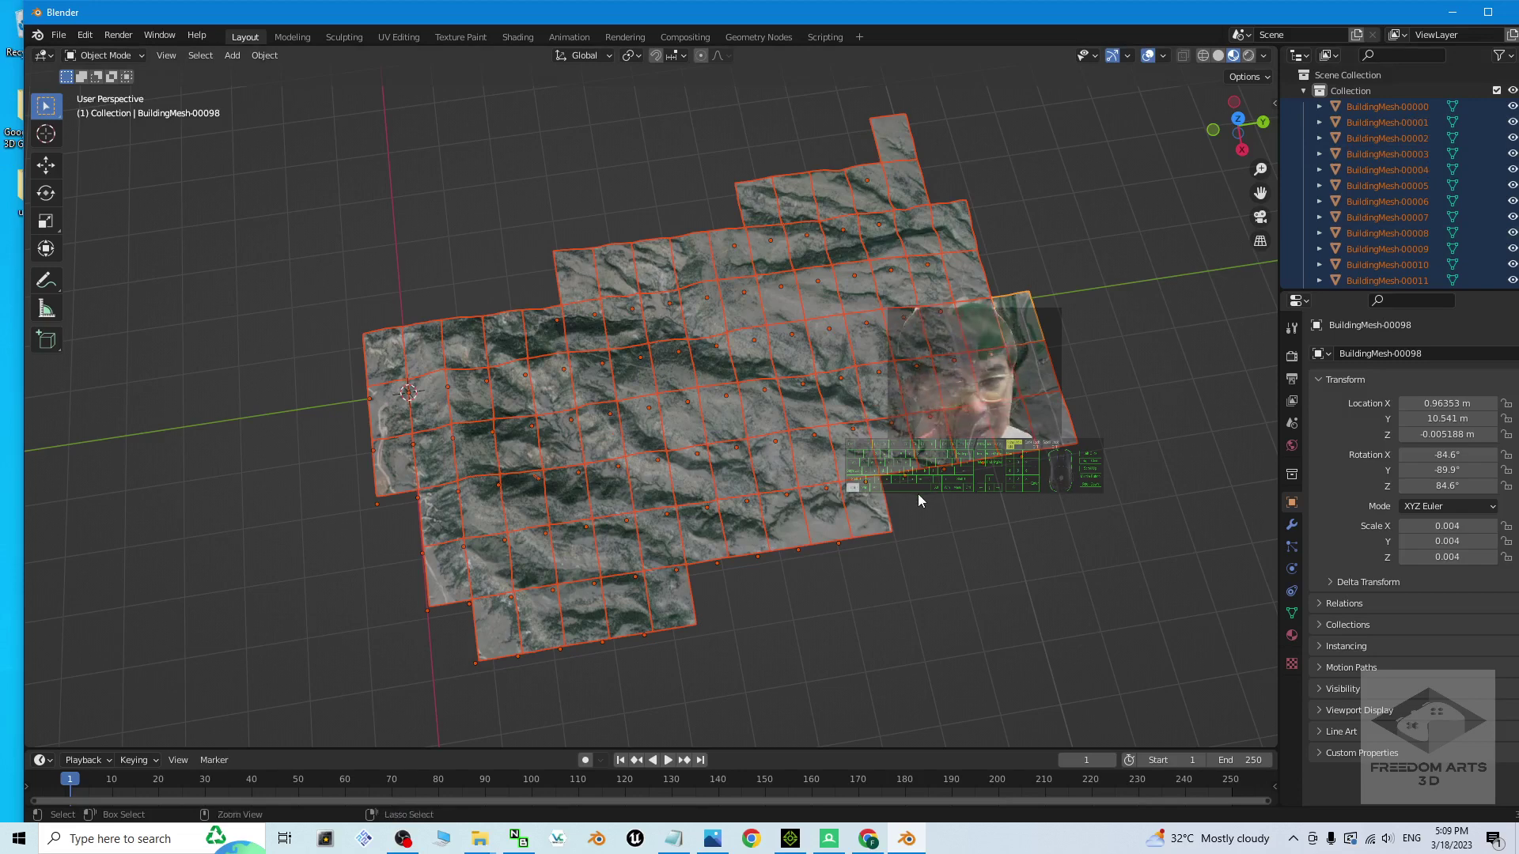
{"action": "key", "text": "ctrl+j"}
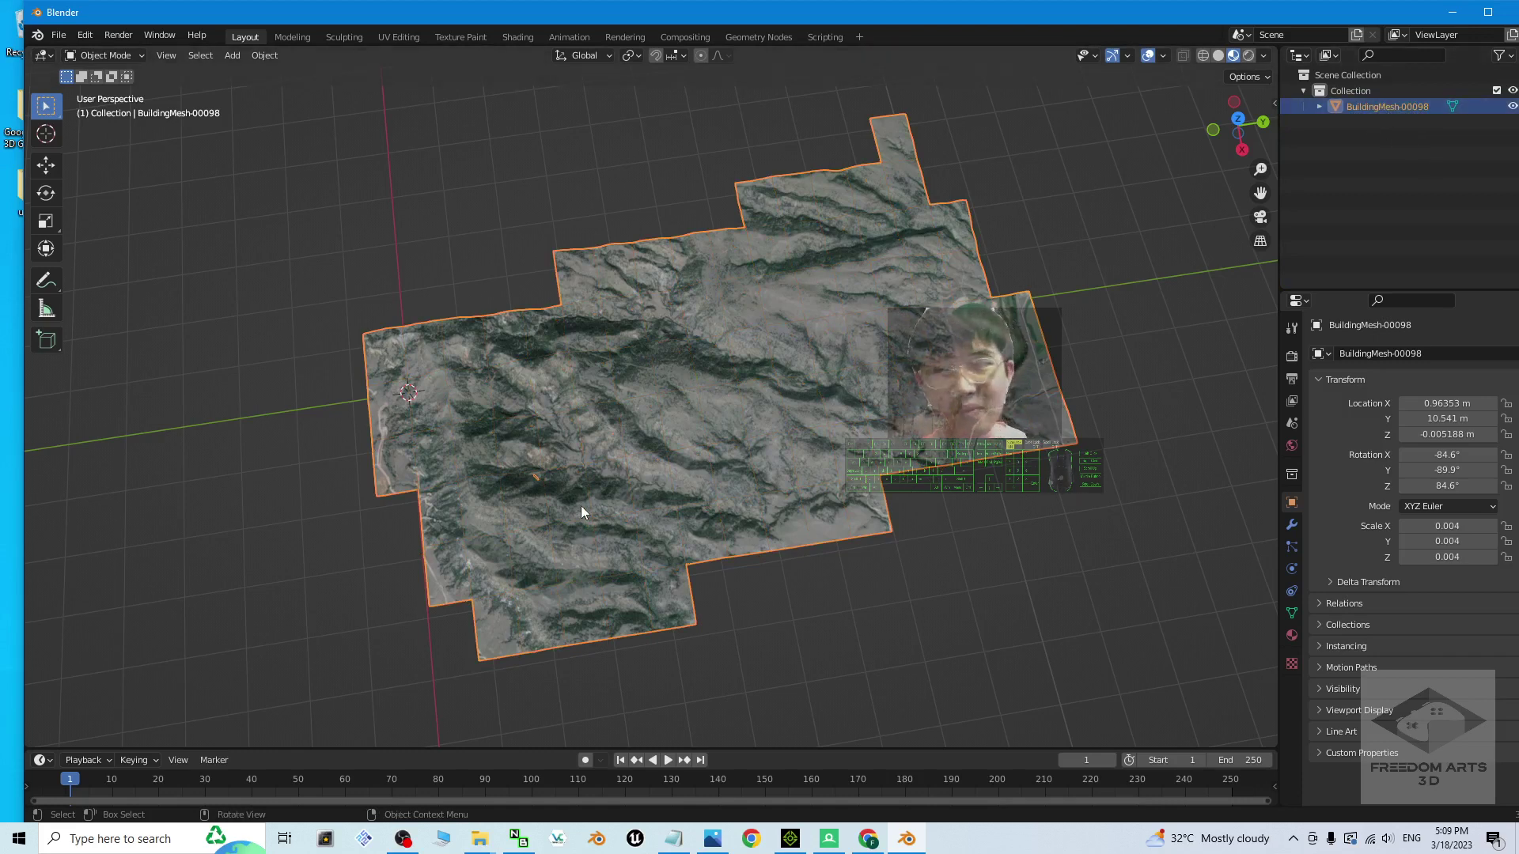
Select the joined terrain and arrange Blender beside the desktop usa01 folder
{"action": "left_click", "coordinate": [928, 587]}
{"action": "left_click", "coordinate": [711, 463]}
{"action": "left_click_drag", "start_coordinate": [649, 4], "coordinate": [889, 70]}
{"action": "double_click", "coordinate": [31, 207]}
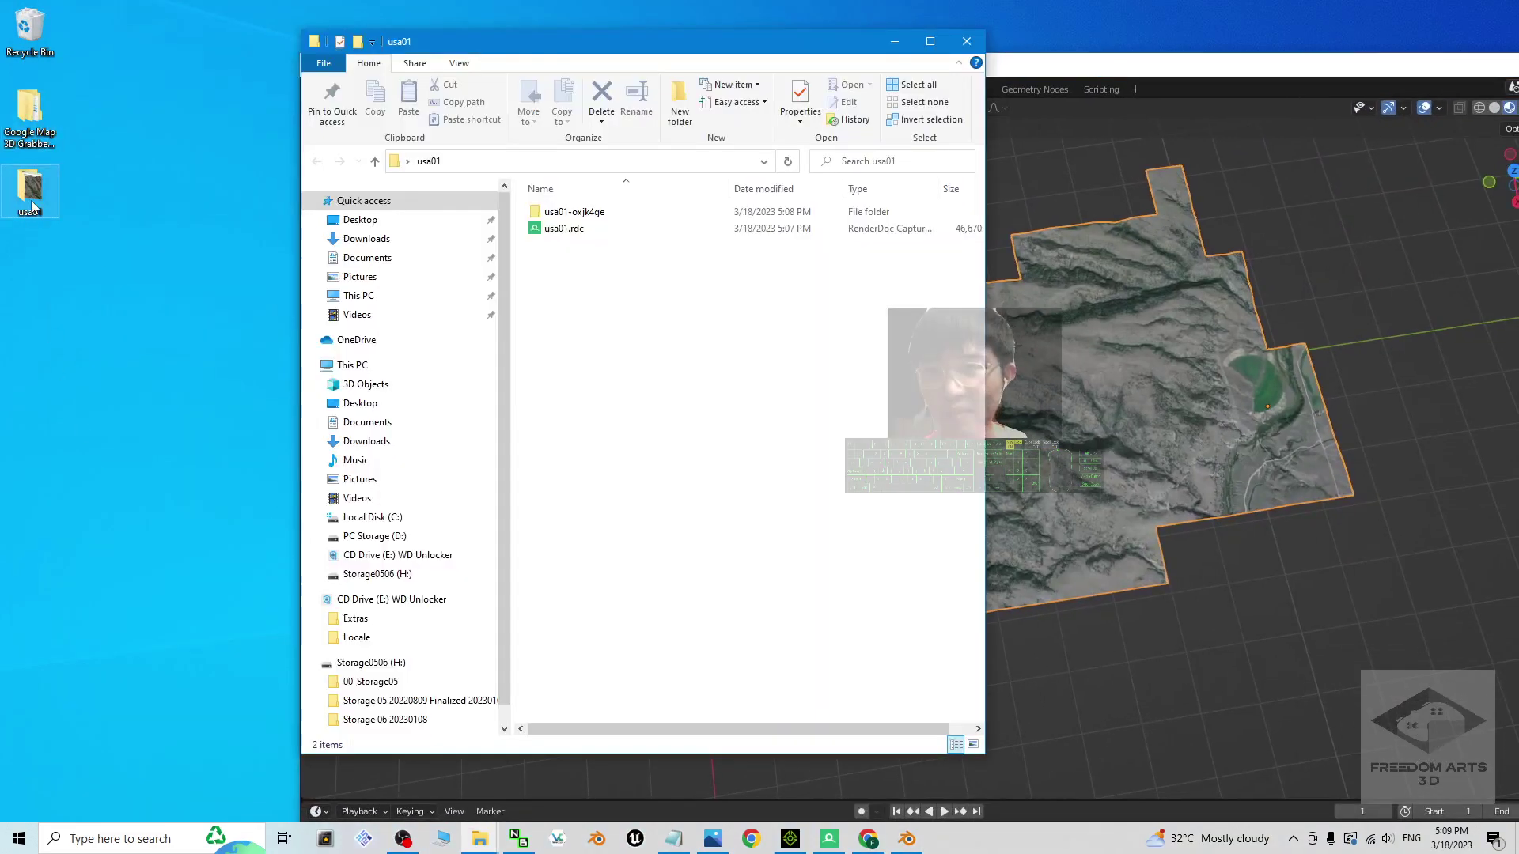
{"action": "left_click_drag", "start_coordinate": [671, 41], "coordinate": [474, 77]}
{"action": "left_click_drag", "start_coordinate": [812, 66], "coordinate": [964, 83]}
{"action": "left_click", "coordinate": [356, 283]}
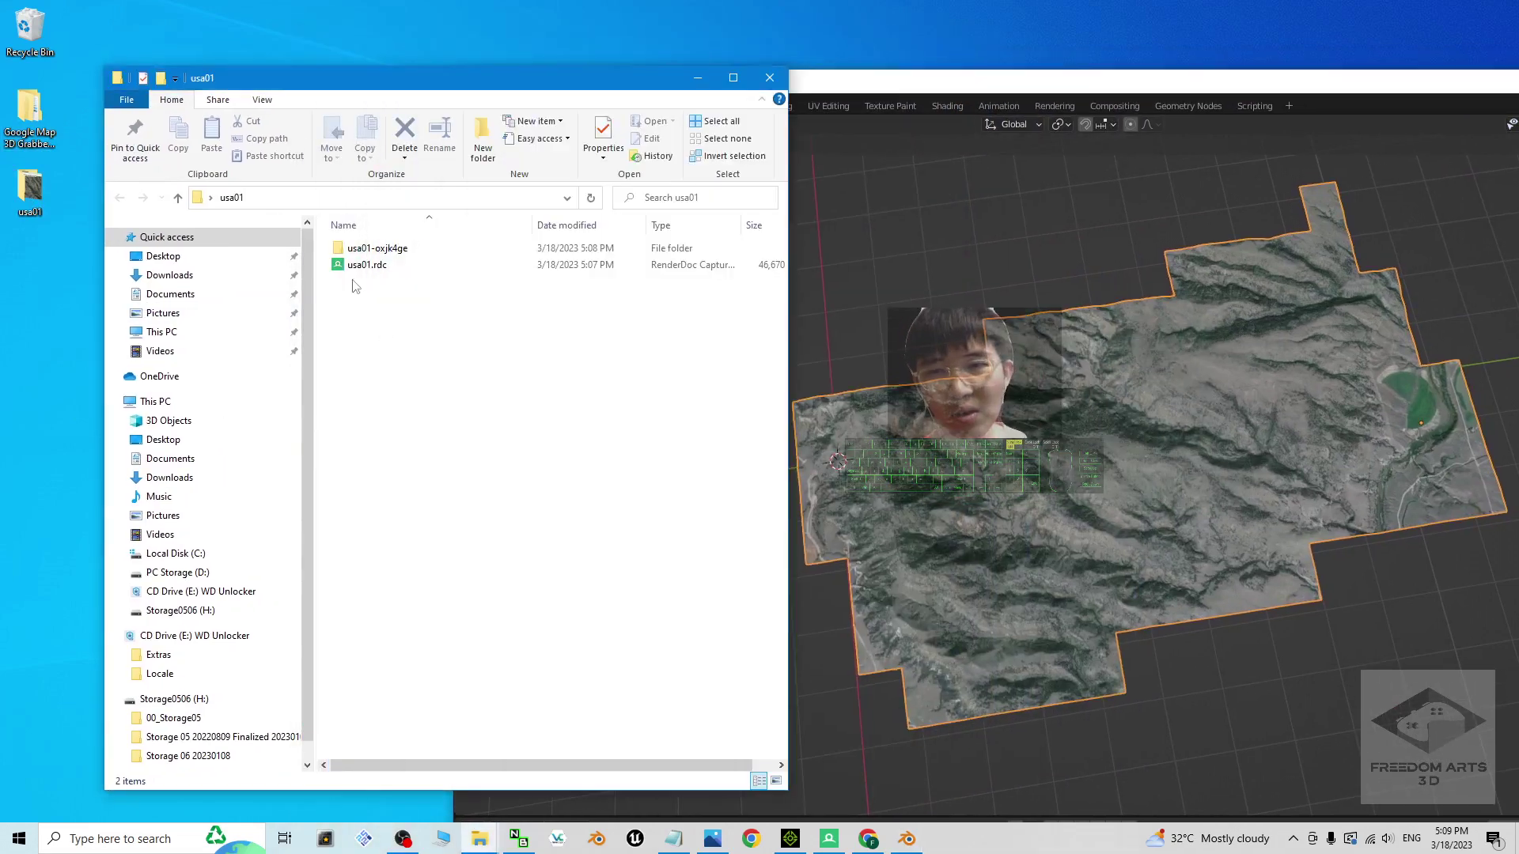
{"action": "left_click", "coordinate": [937, 119]}
Set up an FBX export into Desktop\usa01 with file name usa01
{"action": "left_click", "coordinate": [488, 105]}
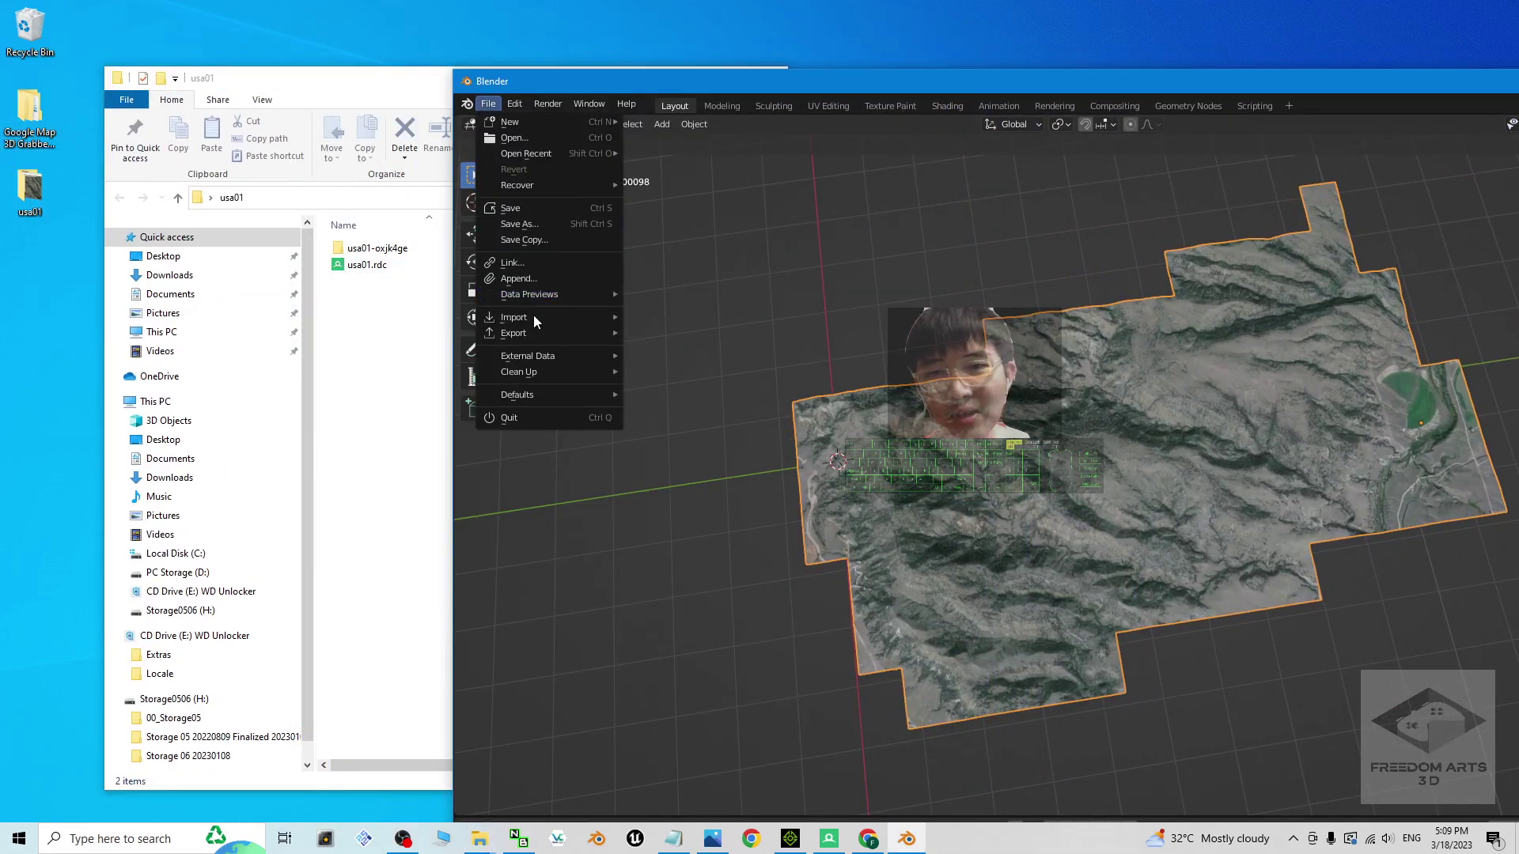
{"action": "mouse_move", "coordinate": [531, 329]}
{"action": "left_click", "coordinate": [690, 457]}
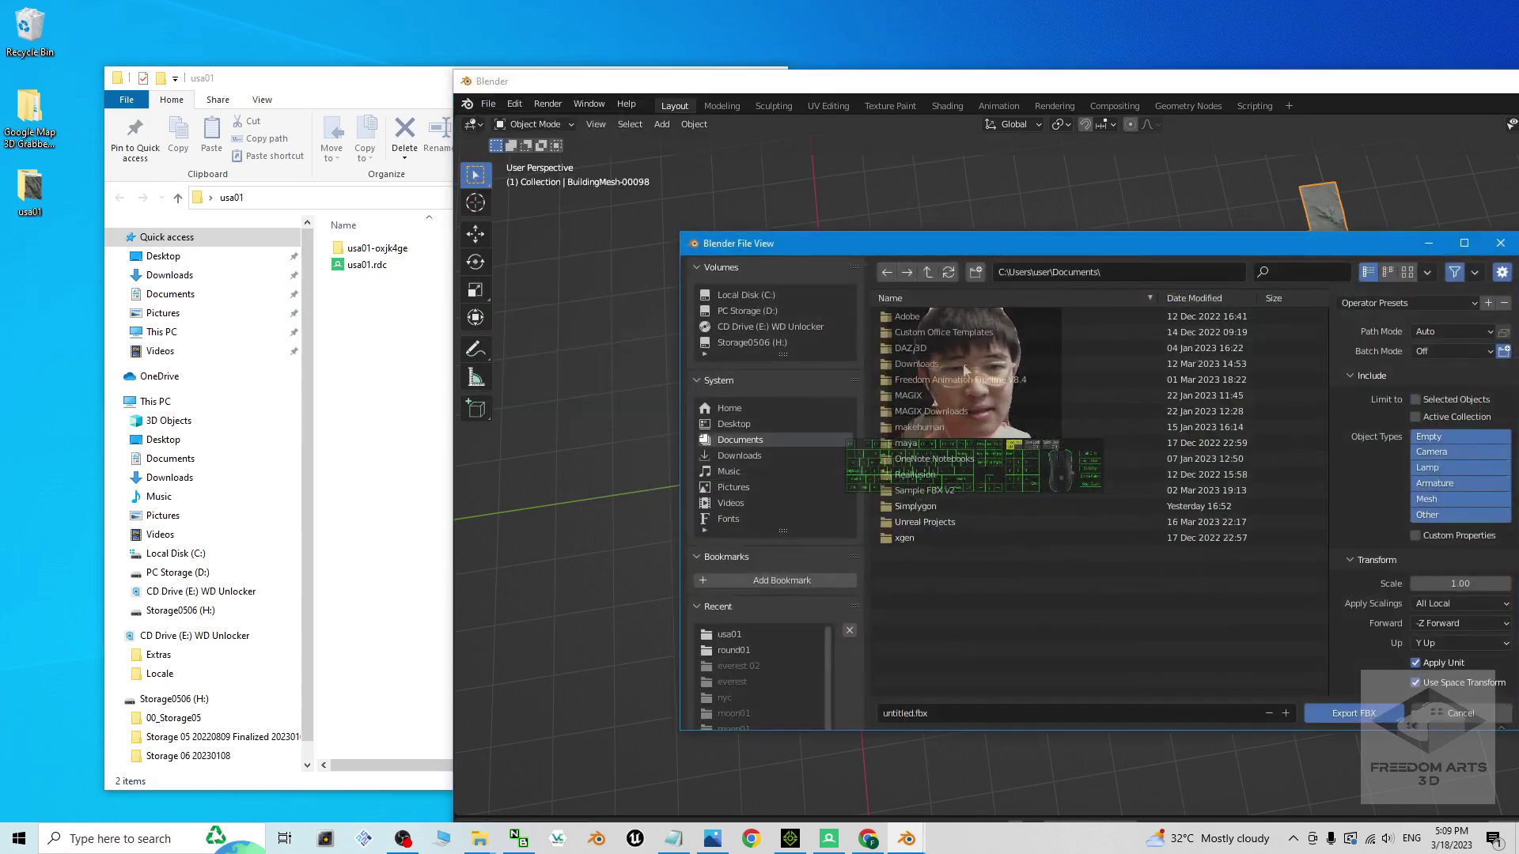
{"action": "left_click_drag", "start_coordinate": [1139, 247], "coordinate": [969, 249]}
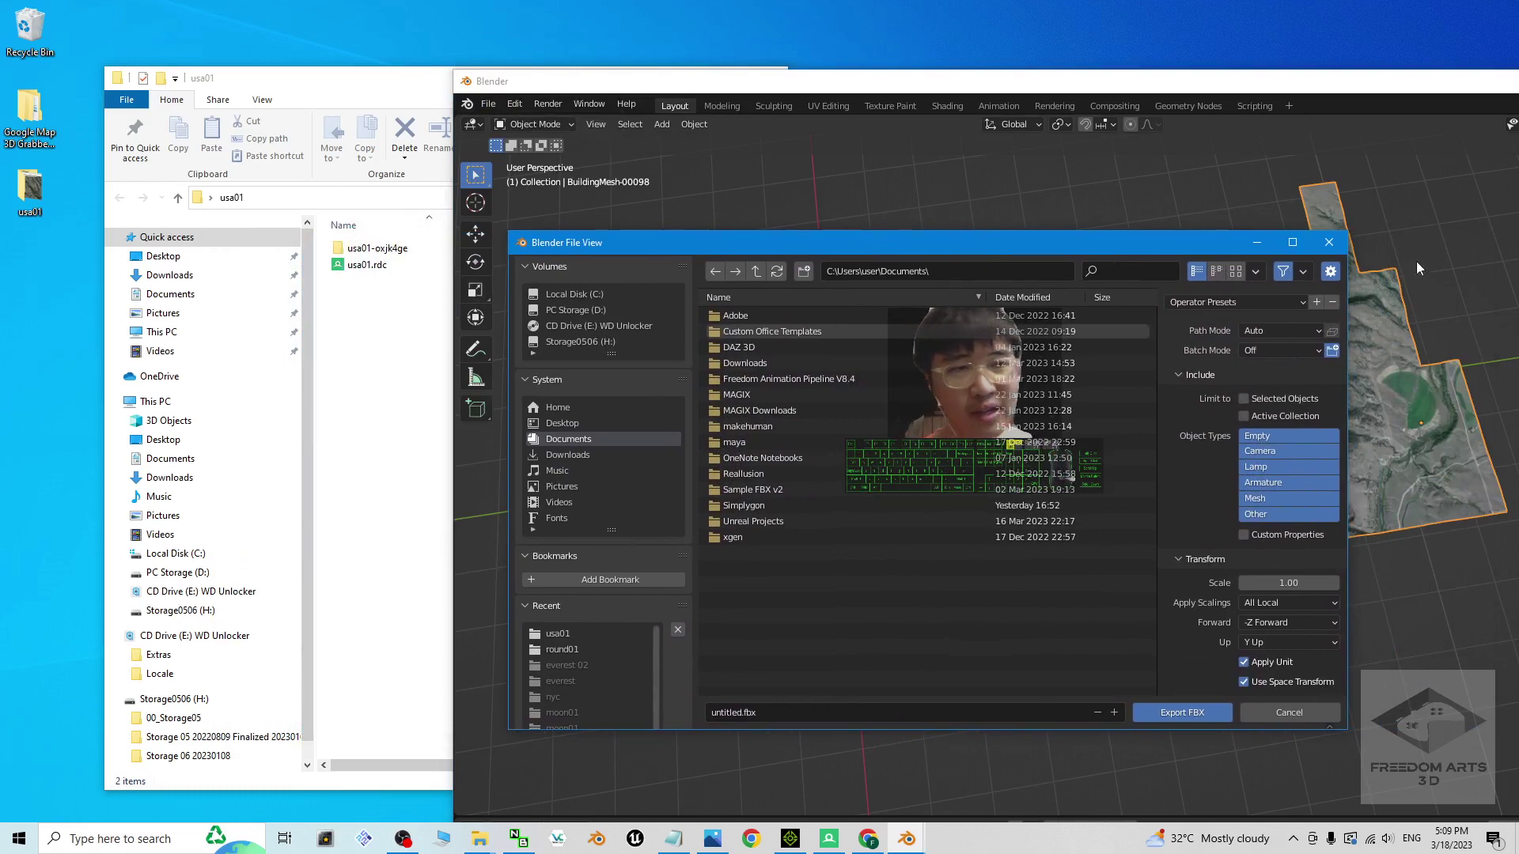
{"action": "left_click_drag", "start_coordinate": [1141, 250], "coordinate": [977, 278]}
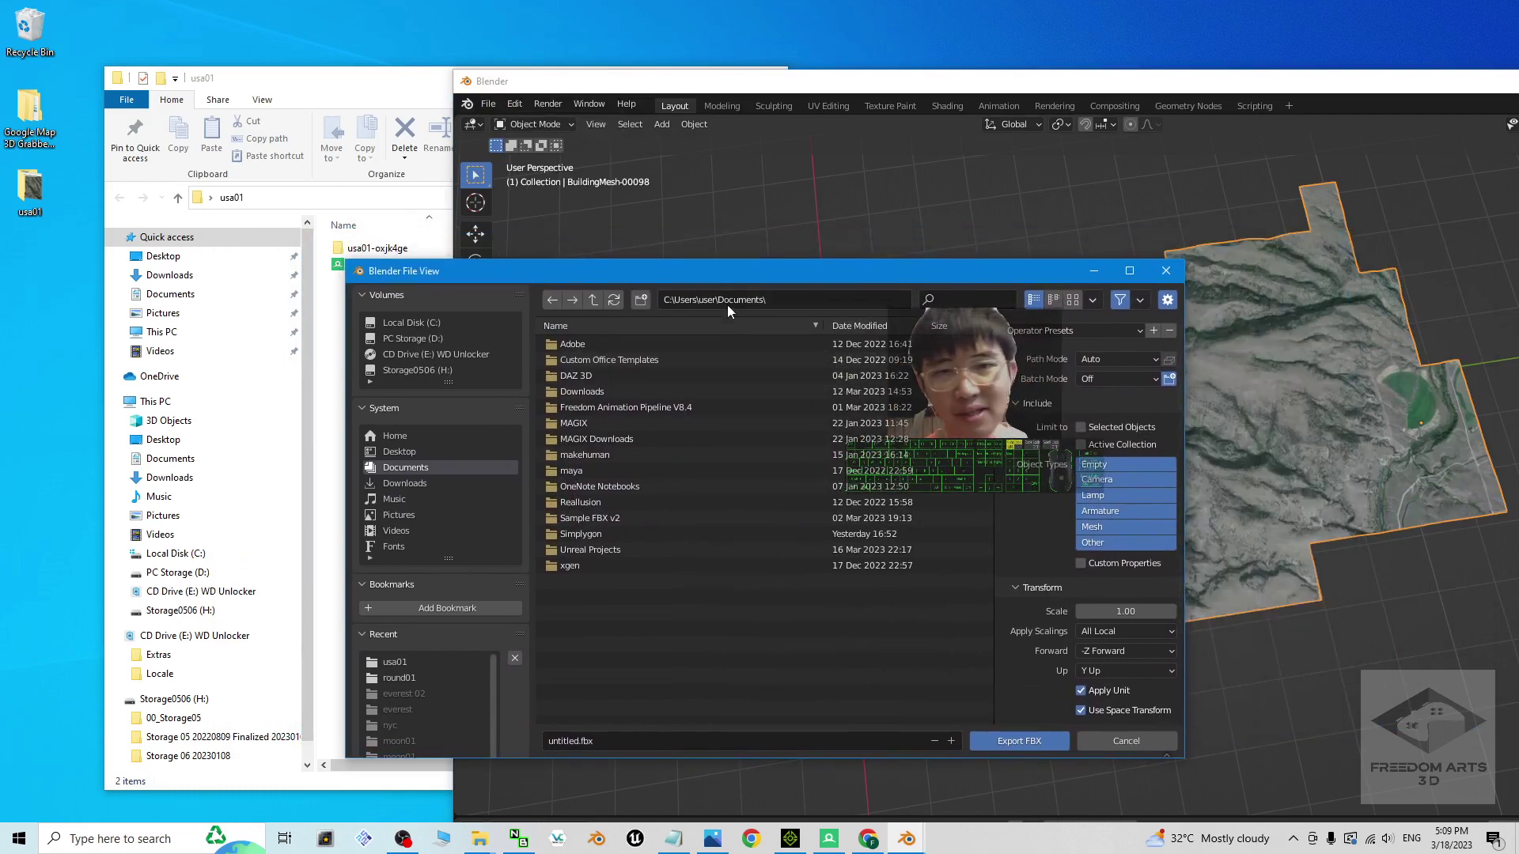
{"action": "left_click_drag", "start_coordinate": [728, 271], "coordinate": [829, 227]}
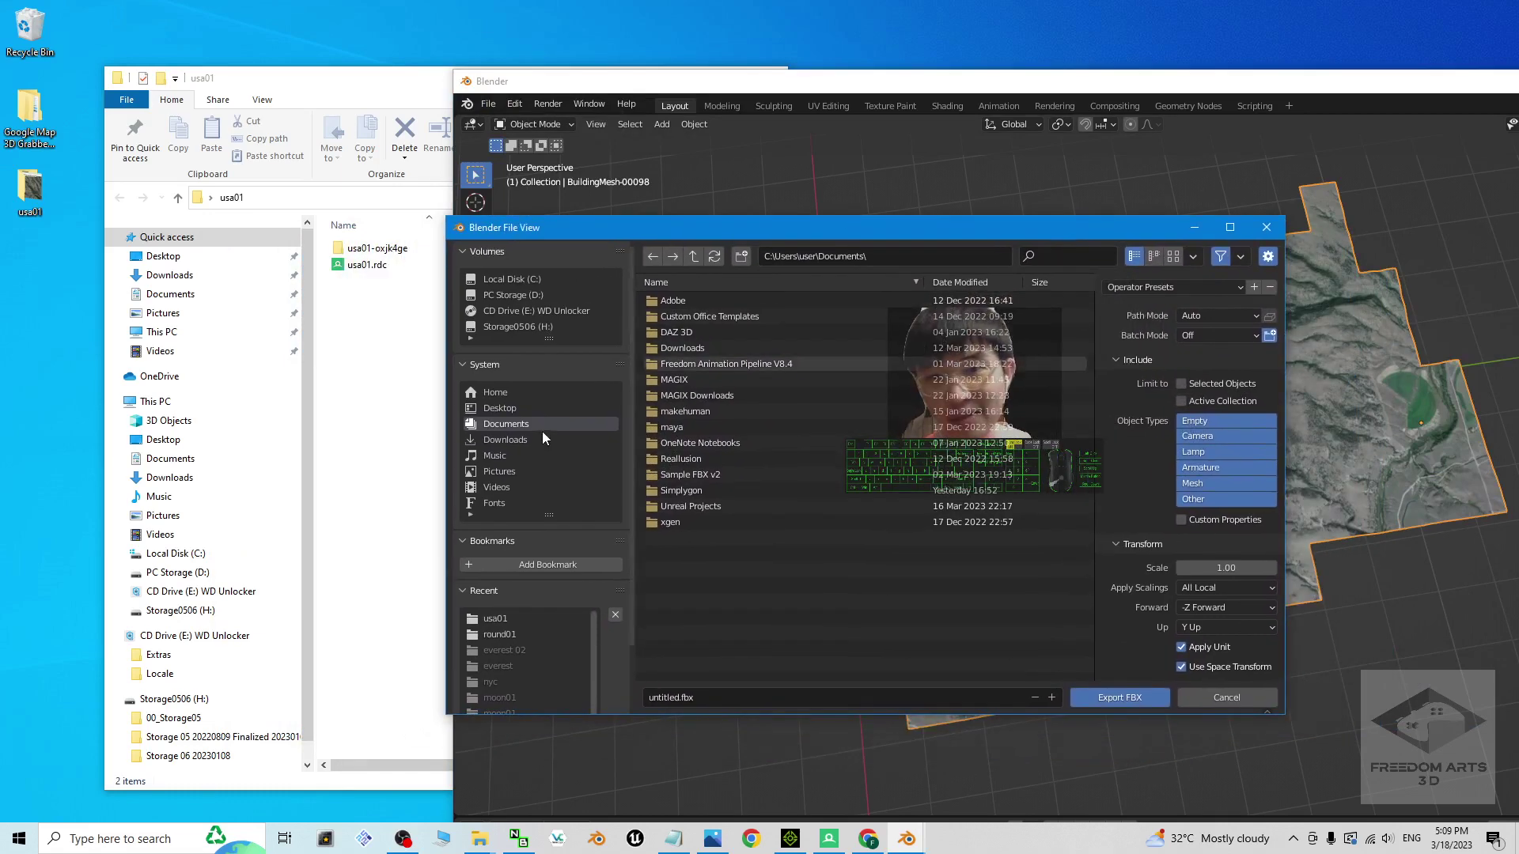
{"action": "left_click", "coordinate": [499, 408]}
{"action": "double_click", "coordinate": [672, 316]}
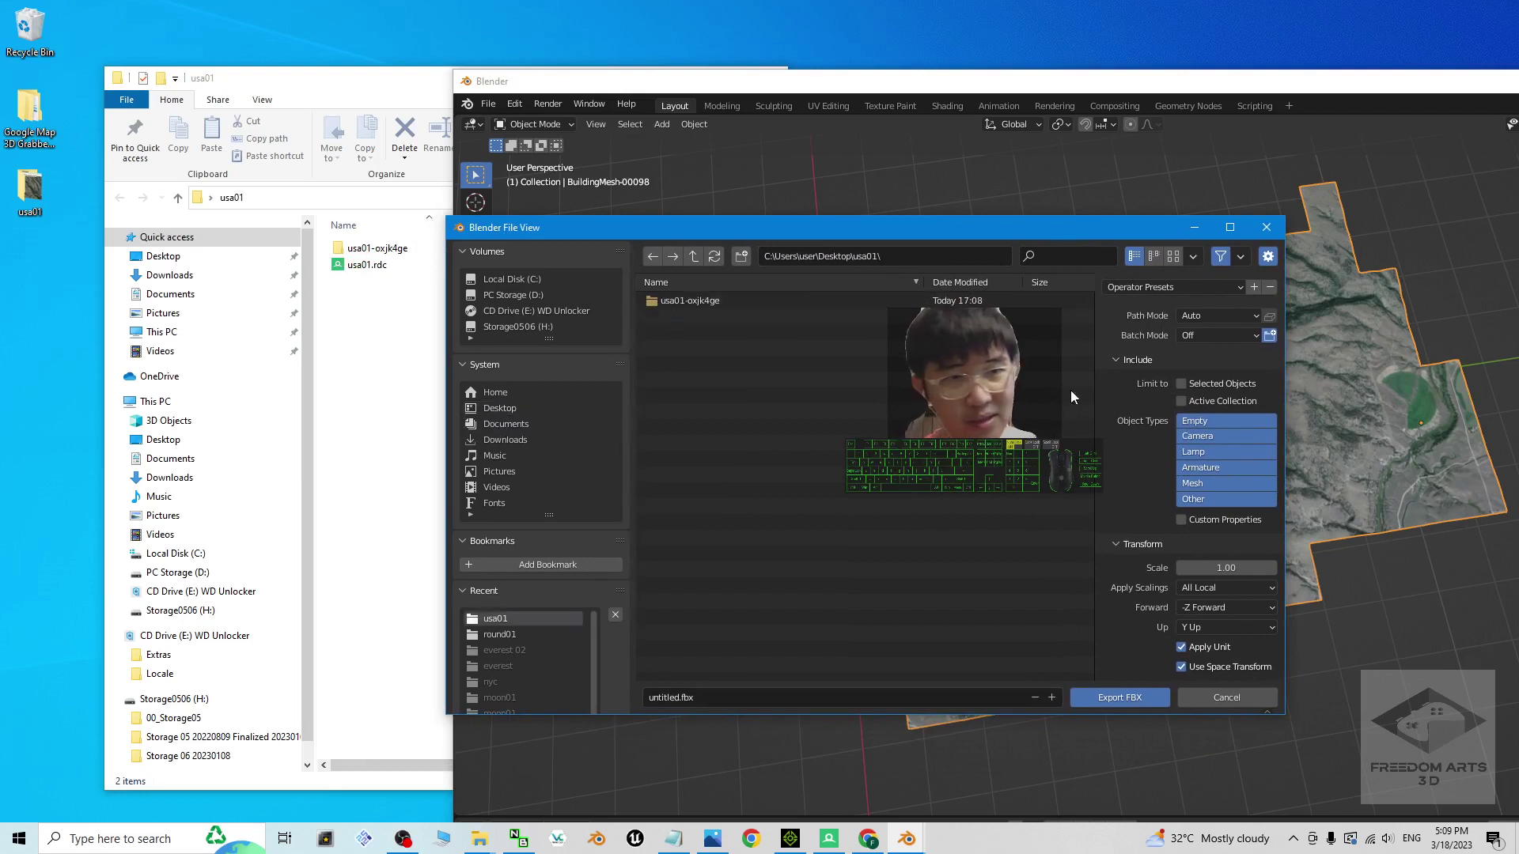
{"action": "left_click", "coordinate": [687, 697]}
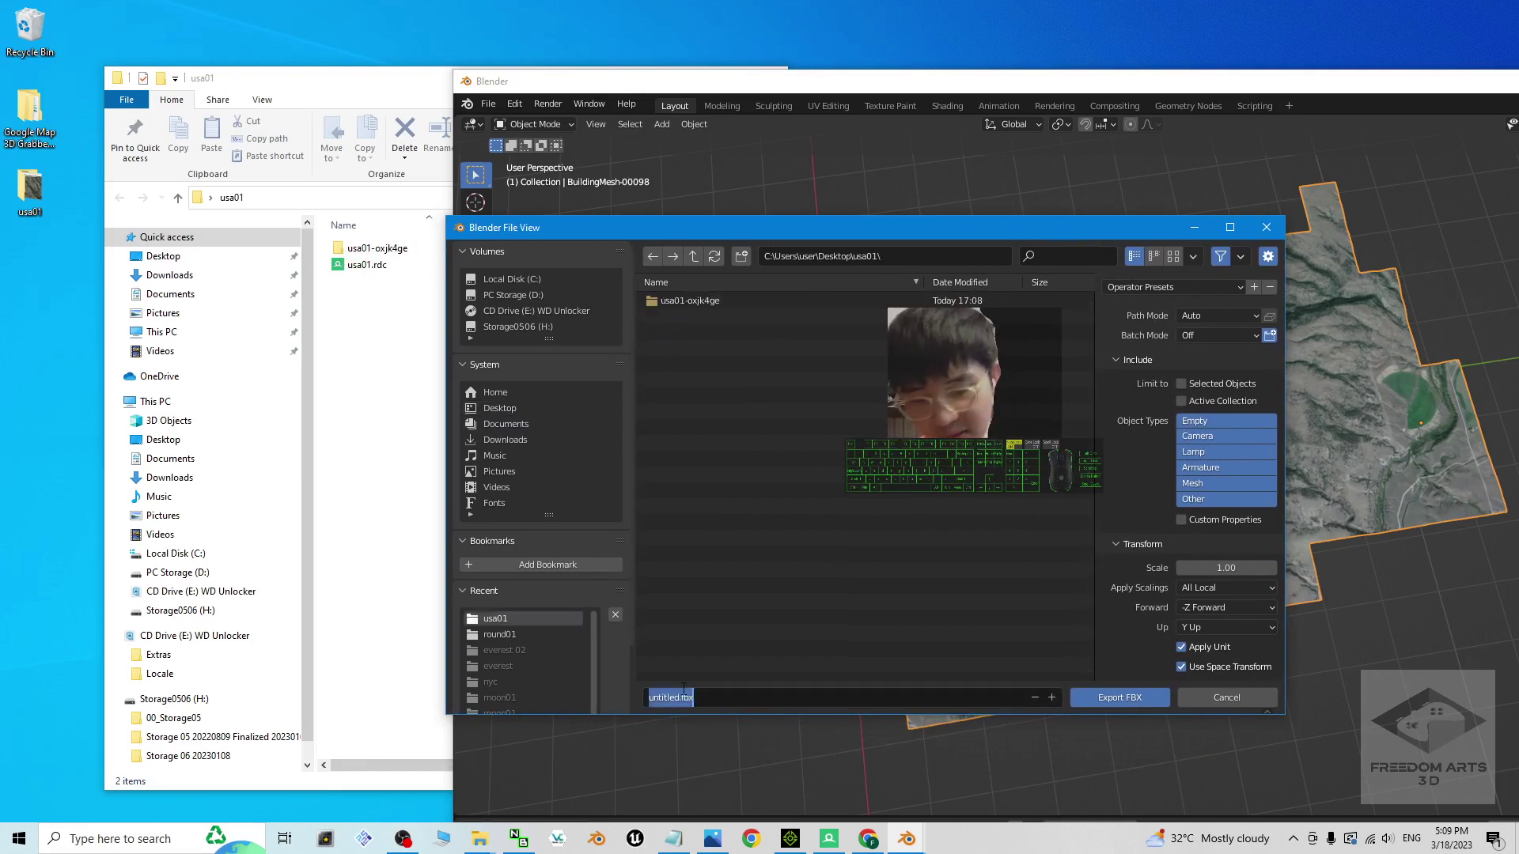
{"action": "type", "text": "usa01"}
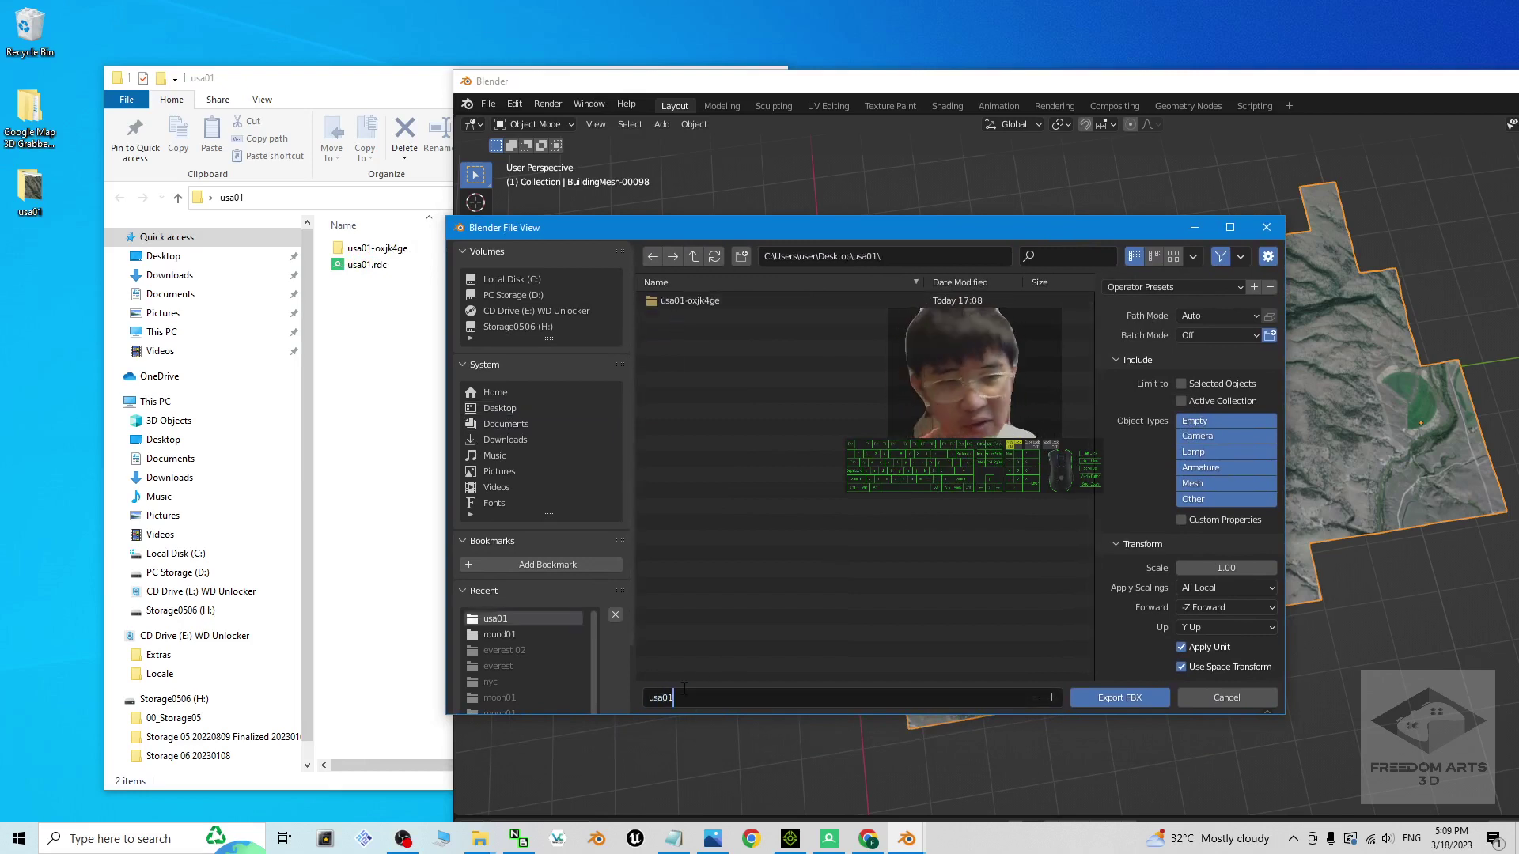
Set Path Mode to Copy, embed textures, and export usa01.fbx
{"action": "left_click_drag", "start_coordinate": [1082, 231], "coordinate": [906, 237]}
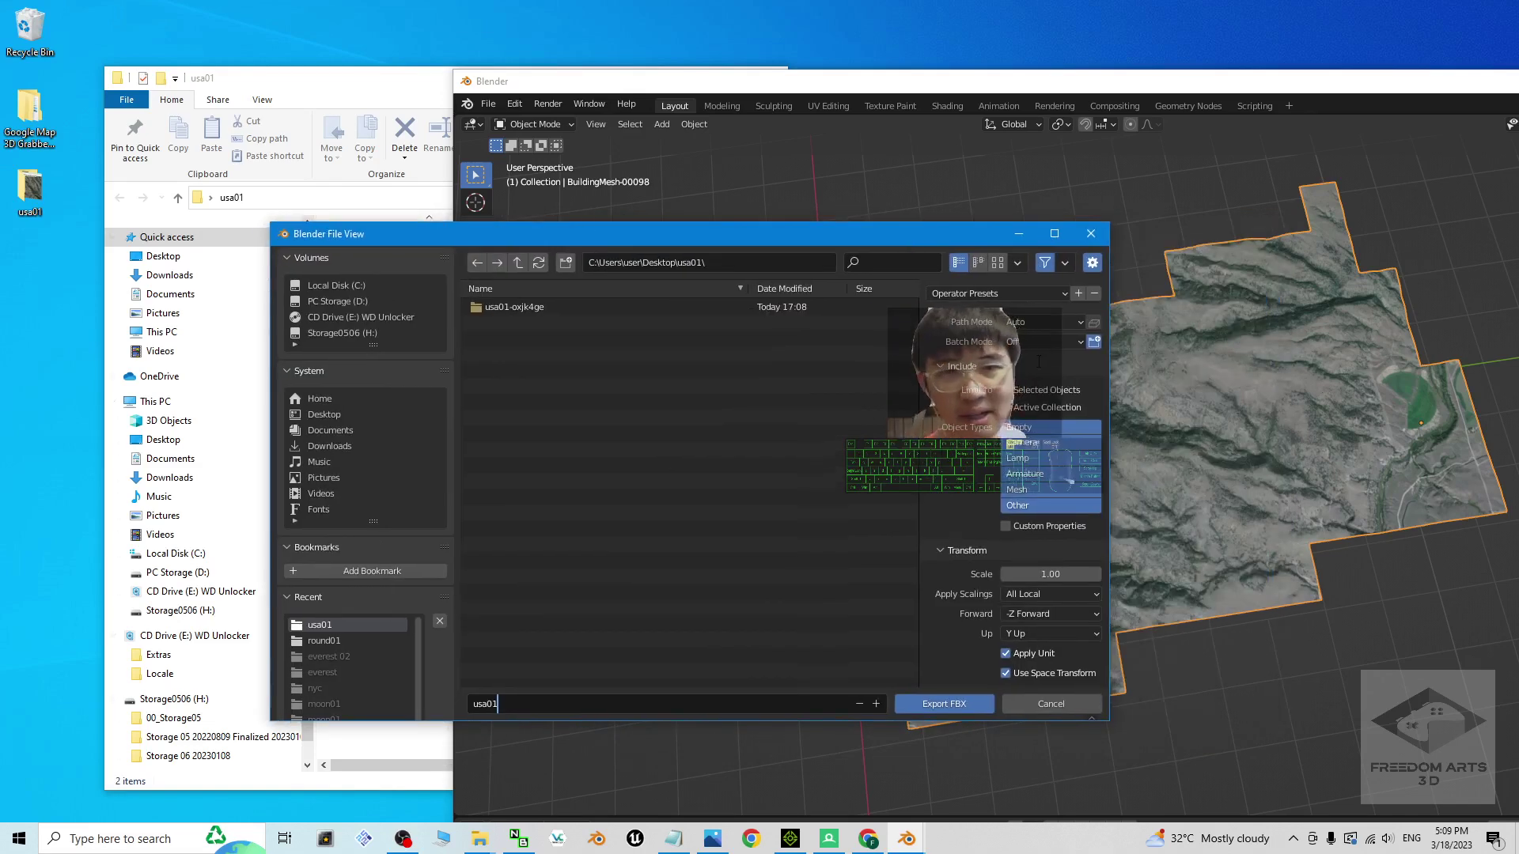
{"action": "left_click", "coordinate": [1046, 322]}
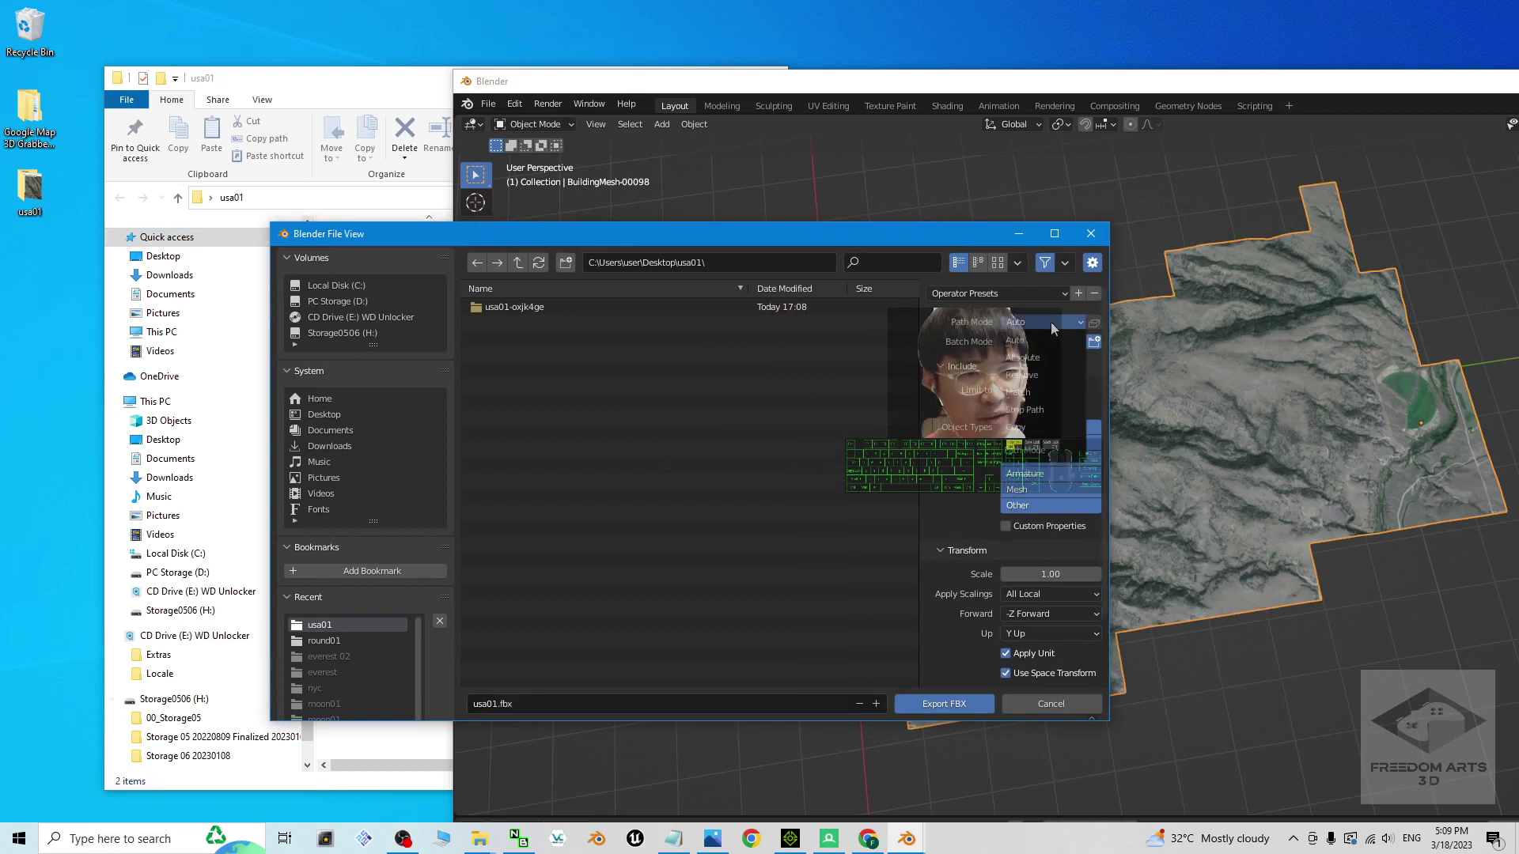
{"action": "left_click", "coordinate": [1028, 430]}
{"action": "left_click", "coordinate": [1096, 321]}
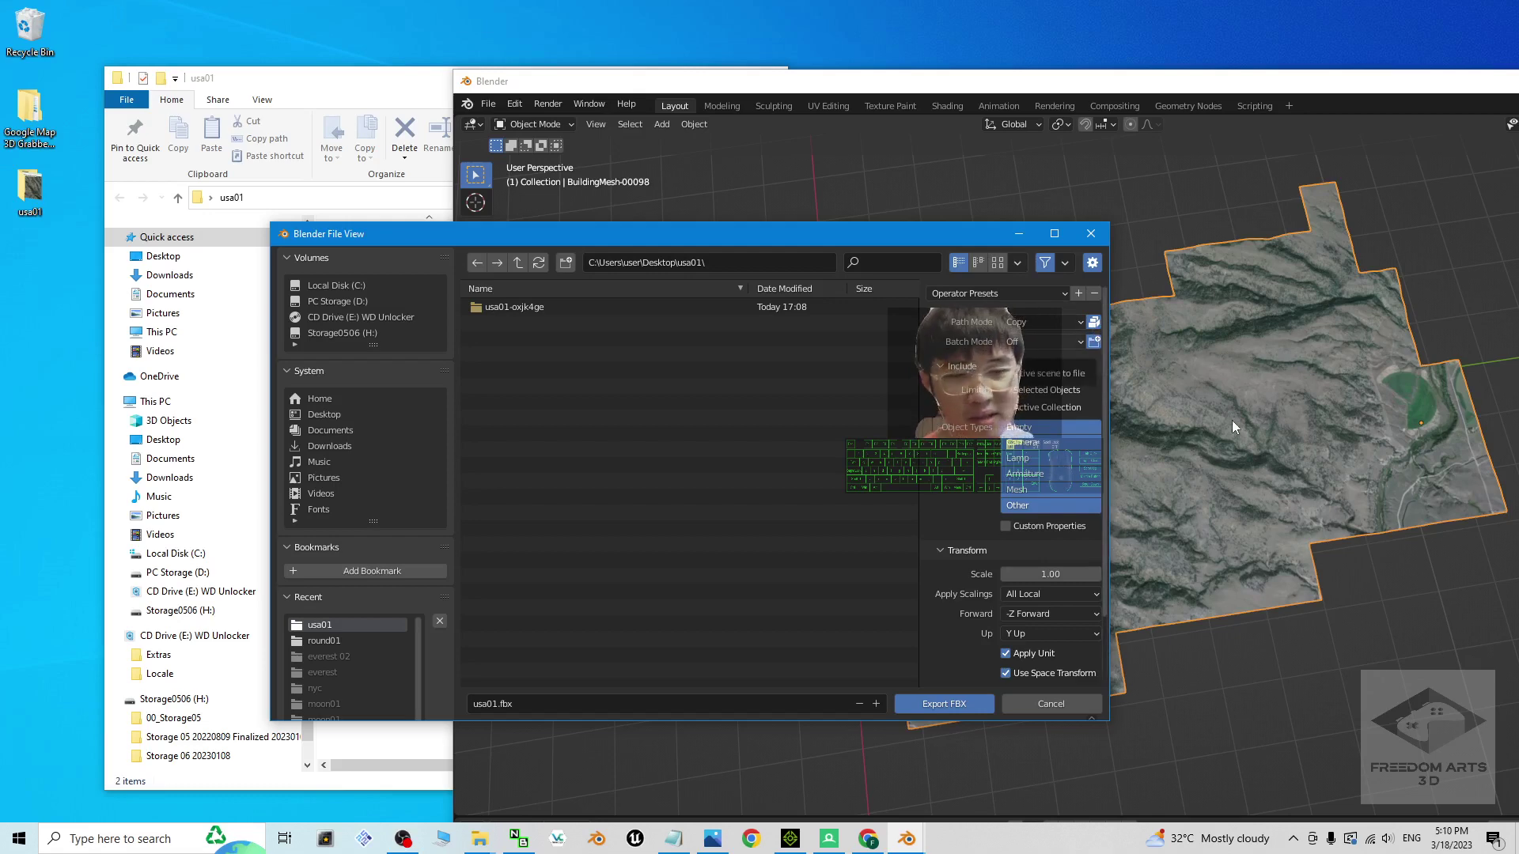
{"action": "left_click", "coordinate": [939, 705]}
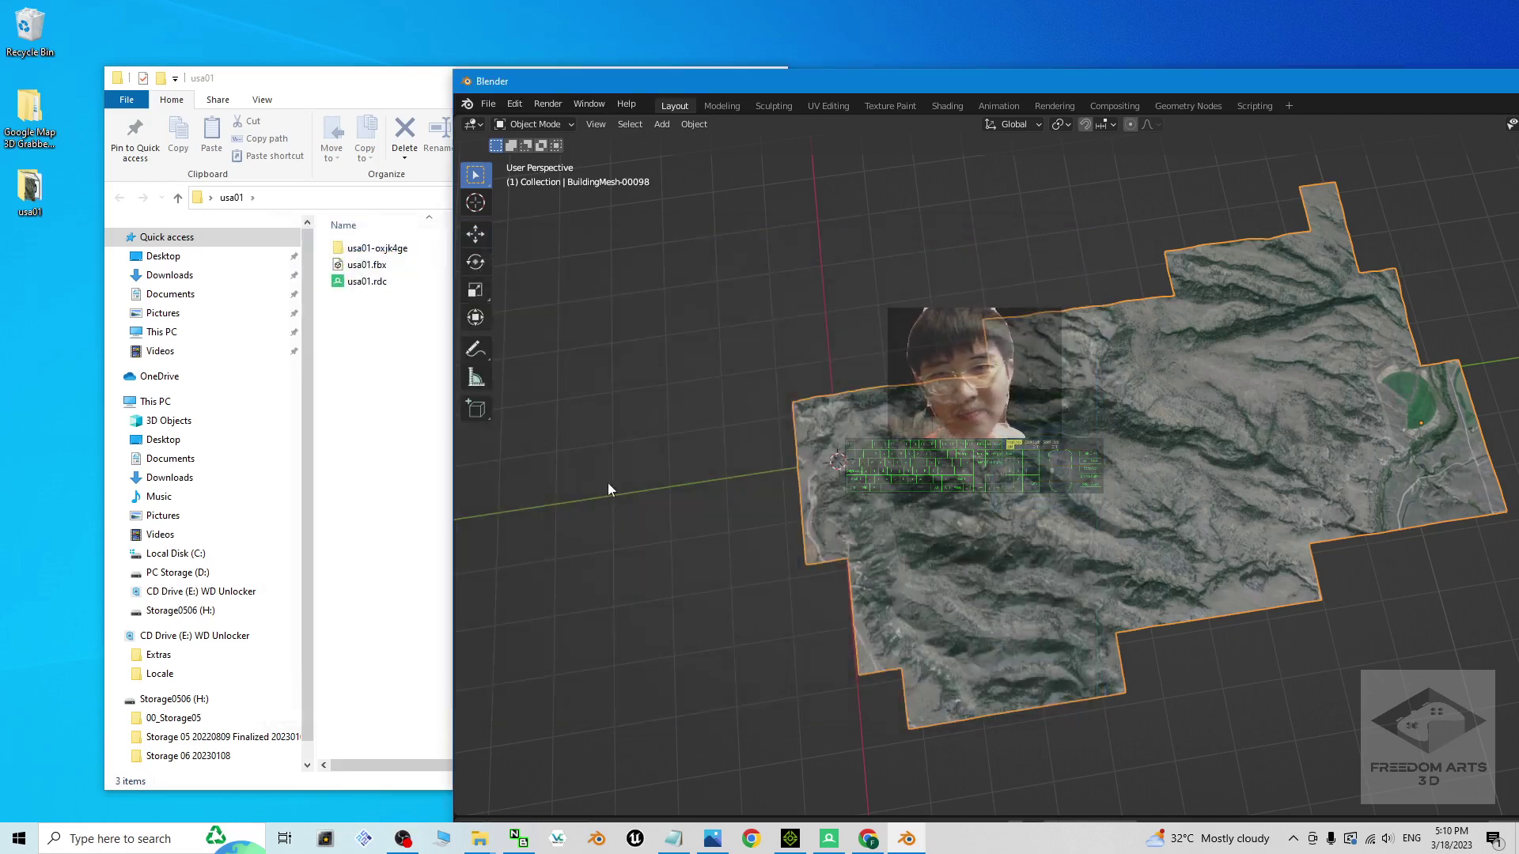
Preview usa01.fbx in 3D Viewer, orbiting the textured mountains, then close it
{"action": "left_click", "coordinate": [400, 427]}
{"action": "double_click", "coordinate": [372, 265]}
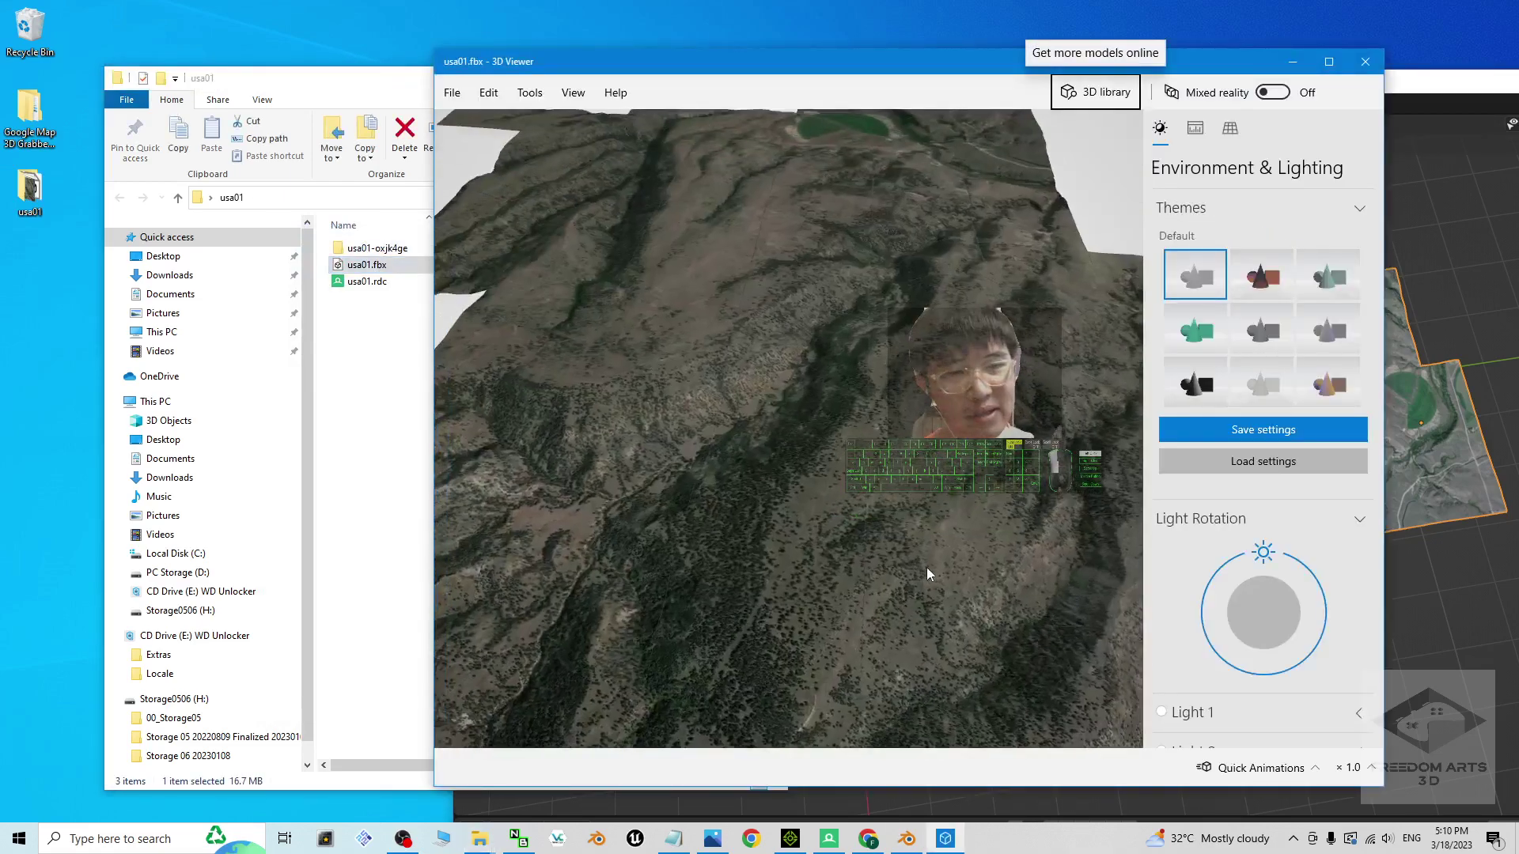
{"action": "left_click_drag", "start_coordinate": [927, 568], "coordinate": [530, 142]}
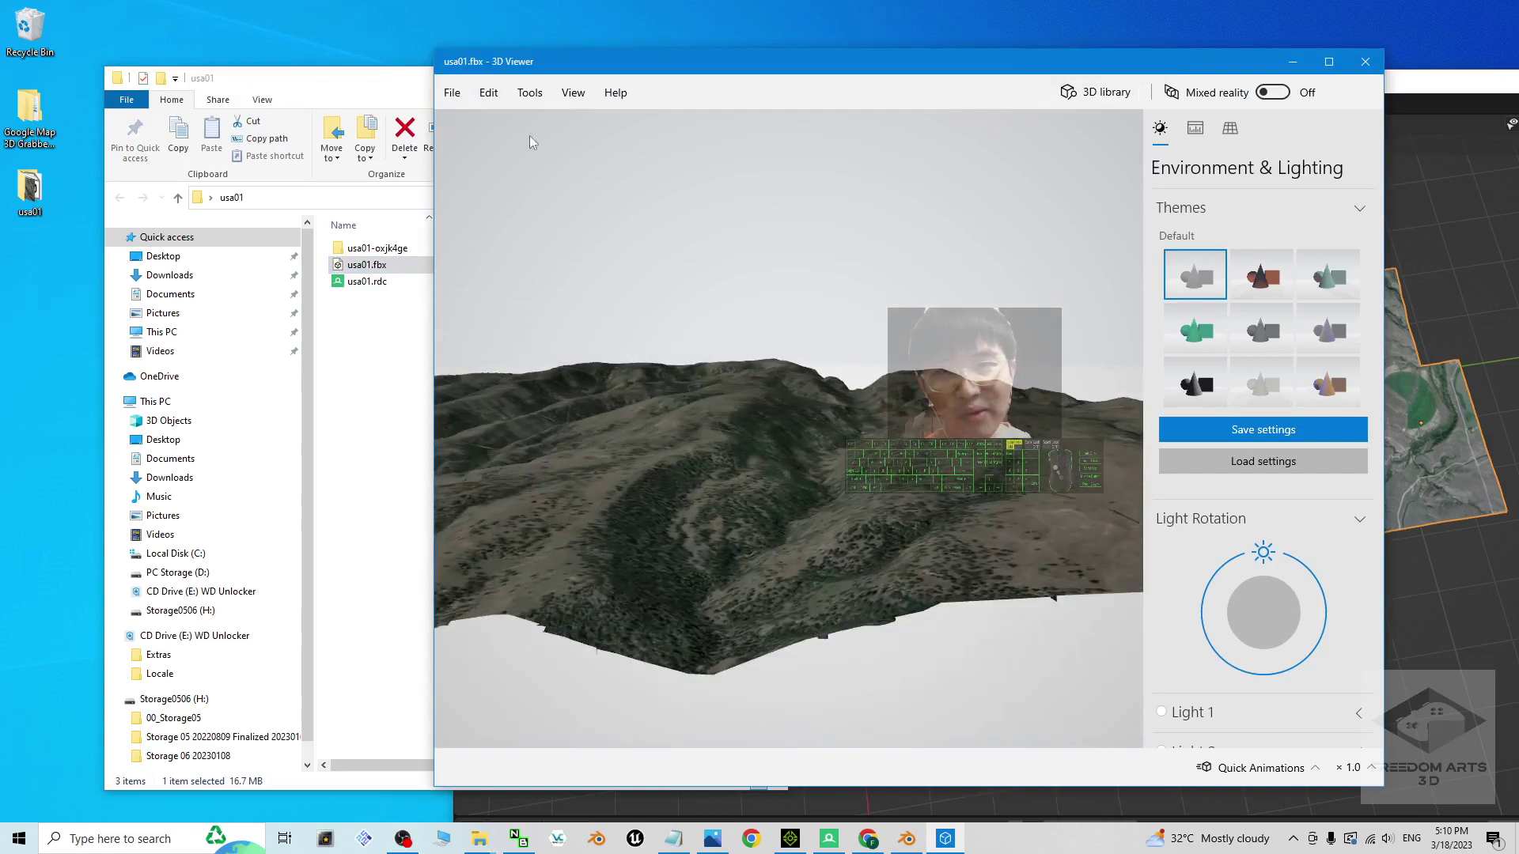
{"action": "left_click", "coordinate": [1366, 62]}
Minimize Blender and the Photos cover image to bring iClone 8 back beside the folder
{"action": "left_click_drag", "start_coordinate": [1381, 87], "coordinate": [911, 121]}
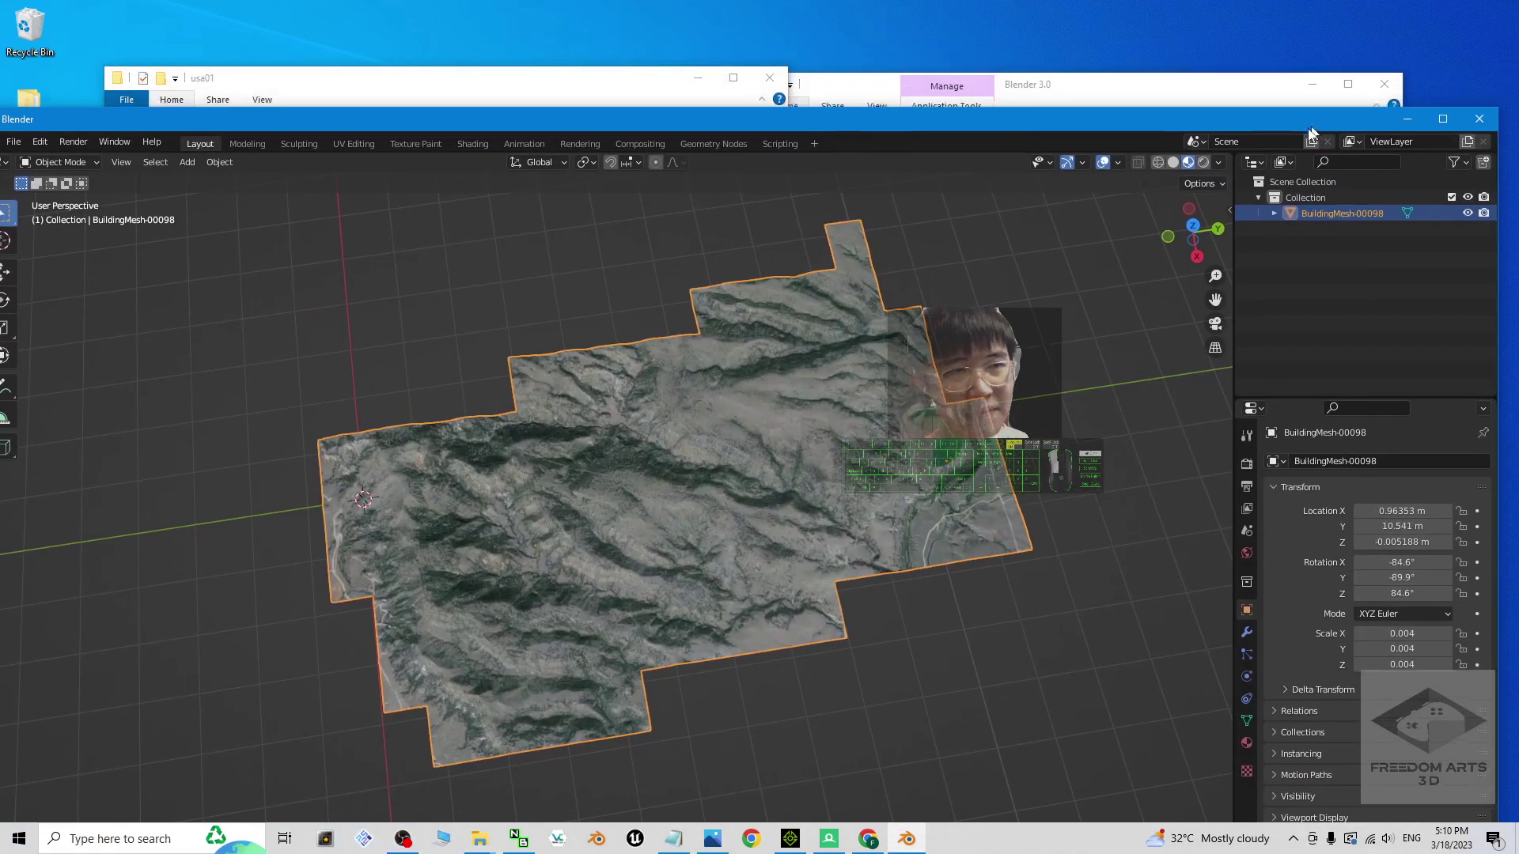
{"action": "left_click_drag", "start_coordinate": [1317, 121], "coordinate": [1298, 138]}
{"action": "double_click", "coordinate": [1298, 142]}
{"action": "left_click", "coordinate": [1427, 9]}
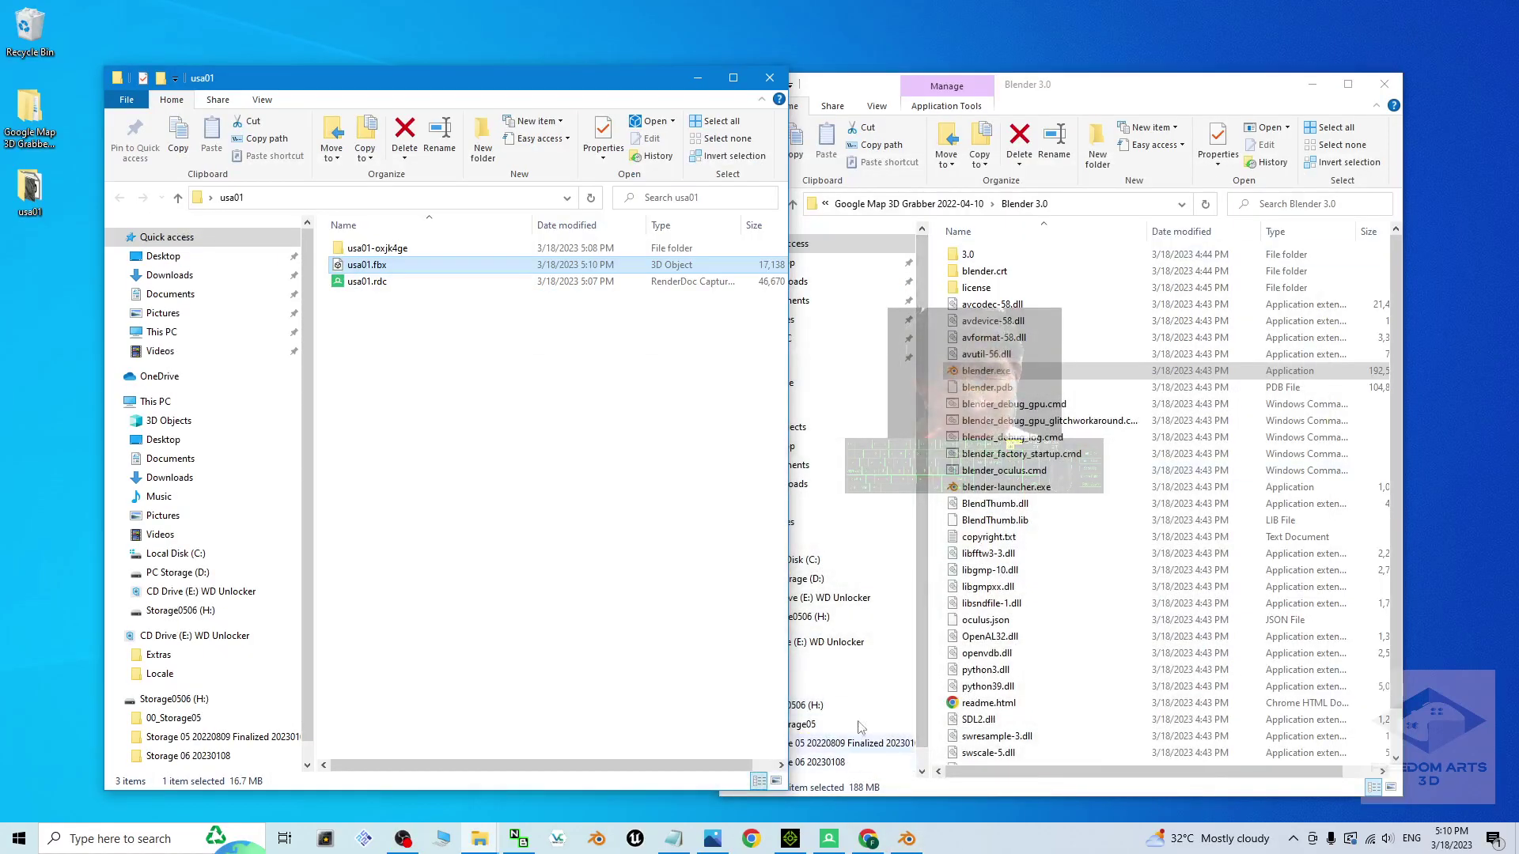
{"action": "left_click", "coordinate": [716, 840]}
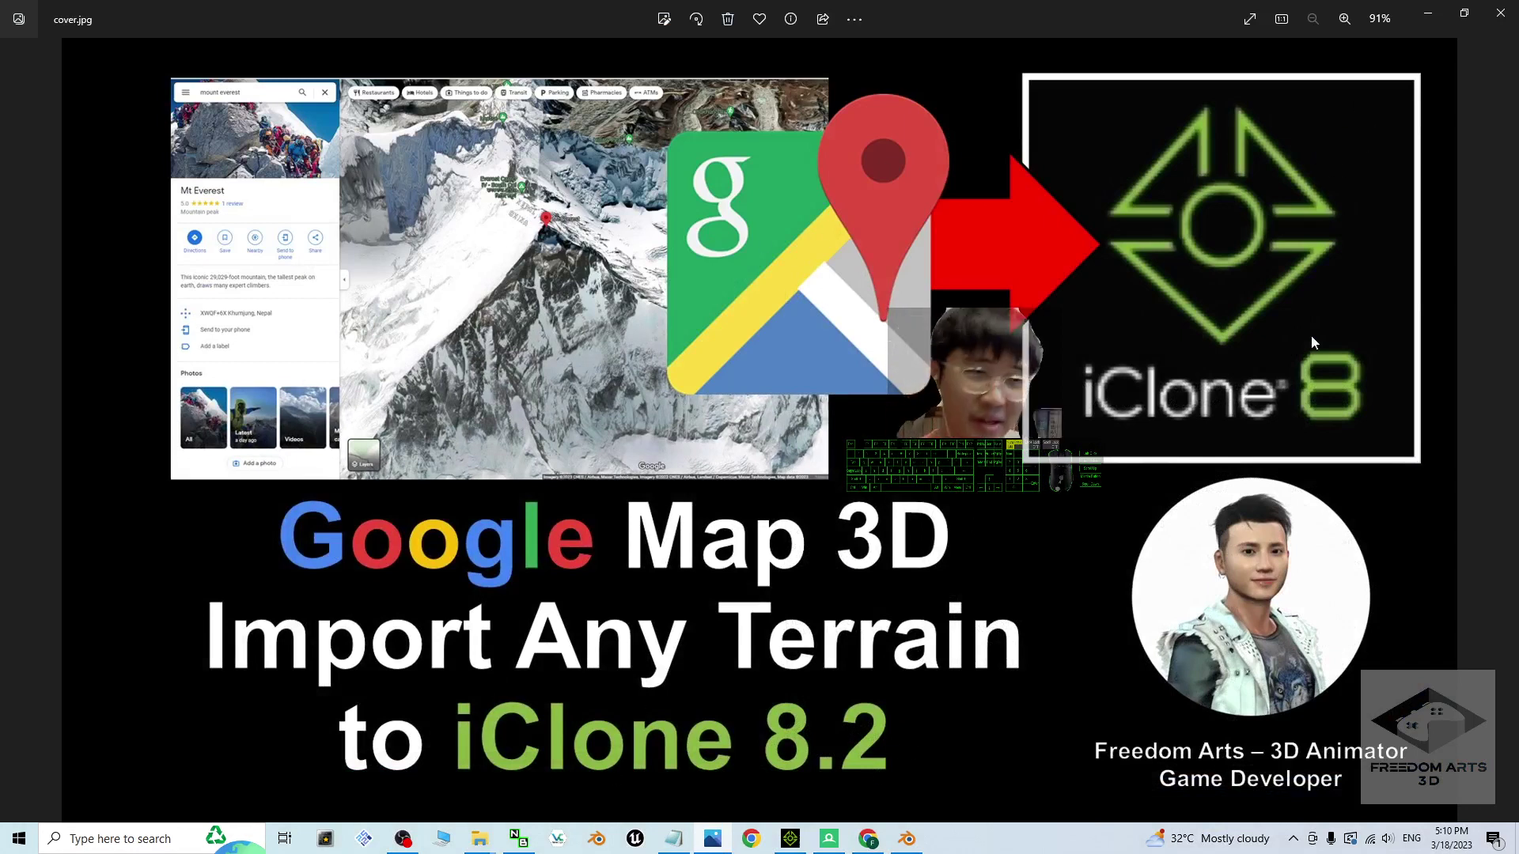
{"action": "left_click", "coordinate": [1428, 13]}
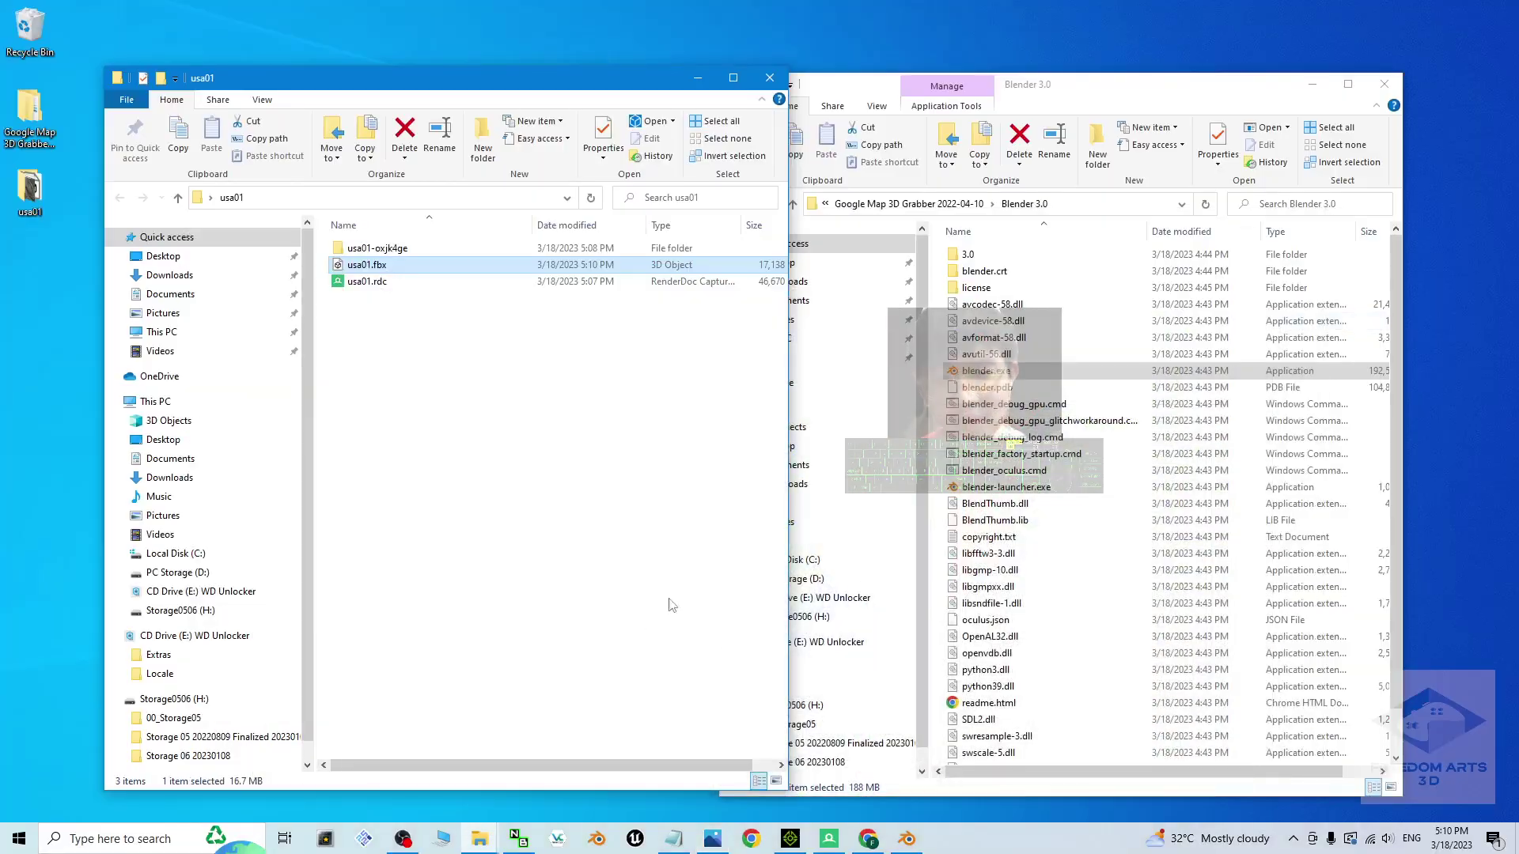
Drag usa01.fbx into the iClone 8 scene and maximize the window
{"action": "left_click", "coordinate": [827, 840]}
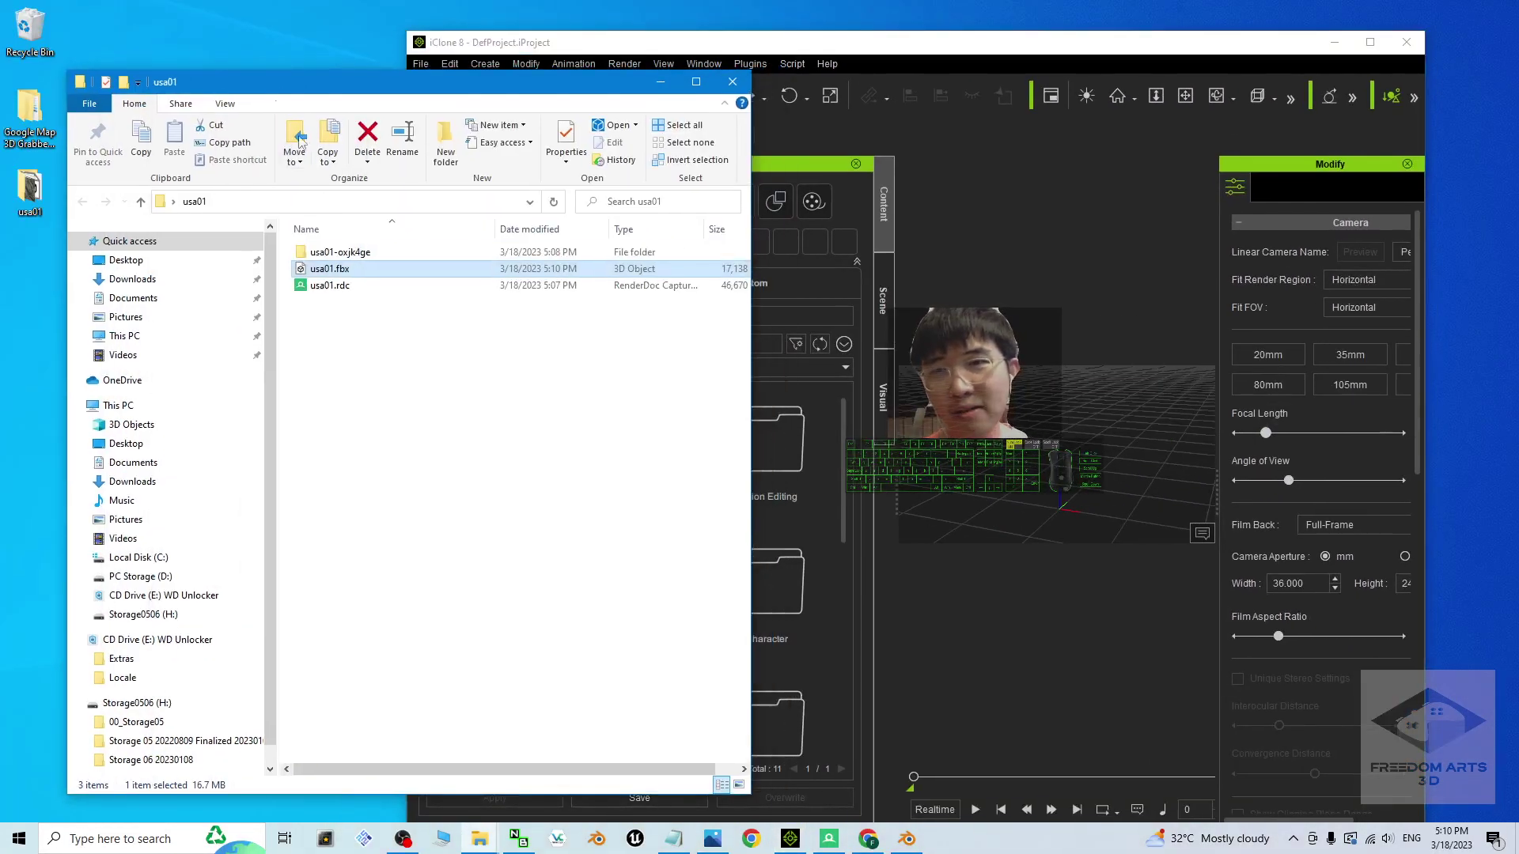
{"action": "left_click_drag", "start_coordinate": [329, 268], "coordinate": [1060, 507]}
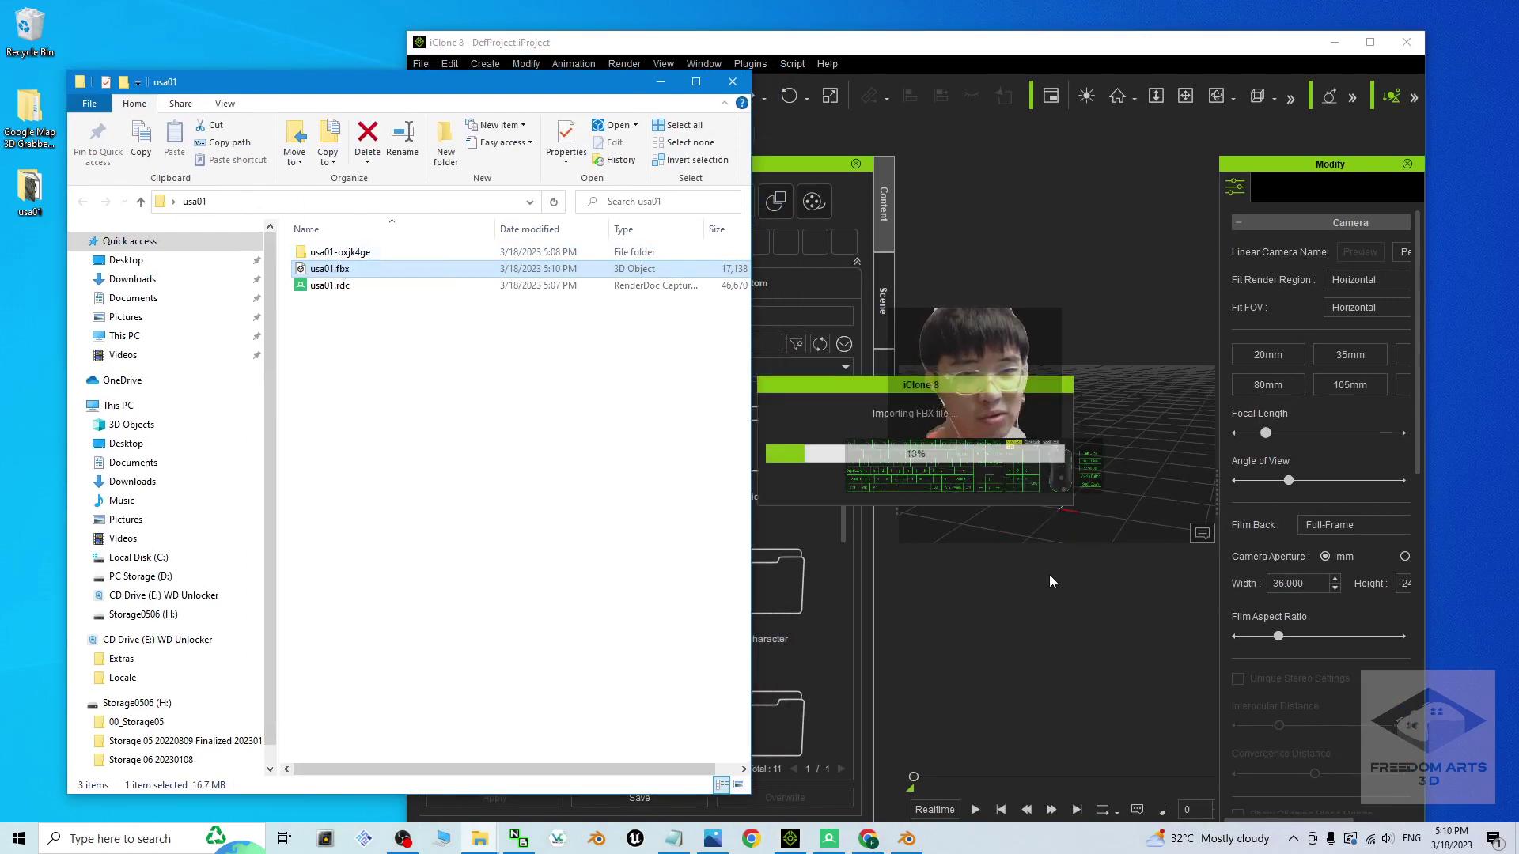
{"action": "left_click", "coordinate": [1378, 38]}
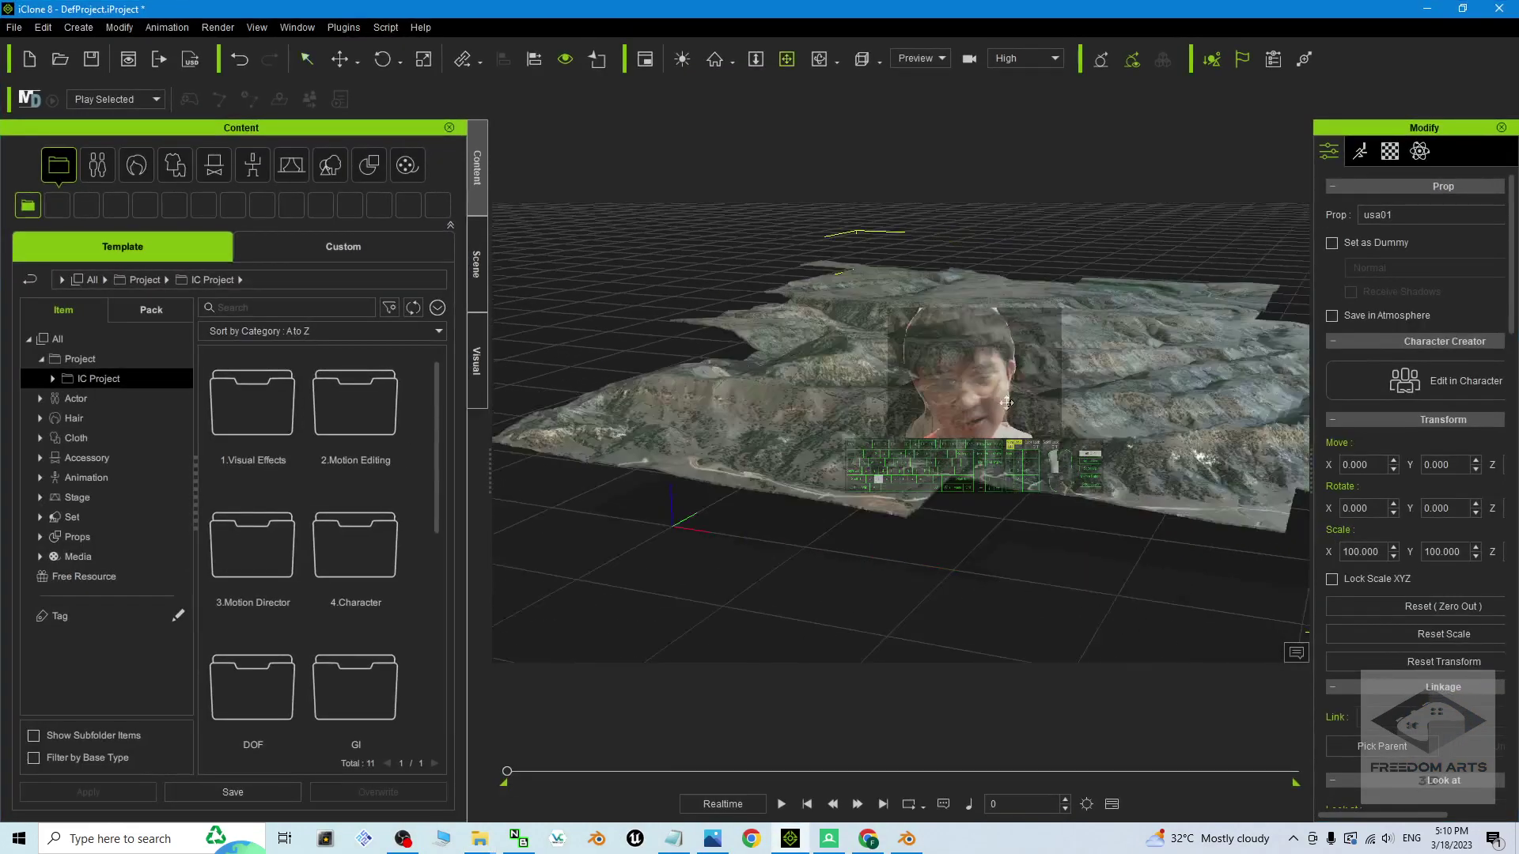
Reset the usa01 terrain's scale to 100 and zero its position at the origin
{"action": "key", "text": "c"}
{"action": "left_click_drag", "start_coordinate": [953, 397], "coordinate": [898, 477]}
{"action": "scroll", "coordinate": [832, 394], "scroll_direction": "down", "scroll_amount": 5}
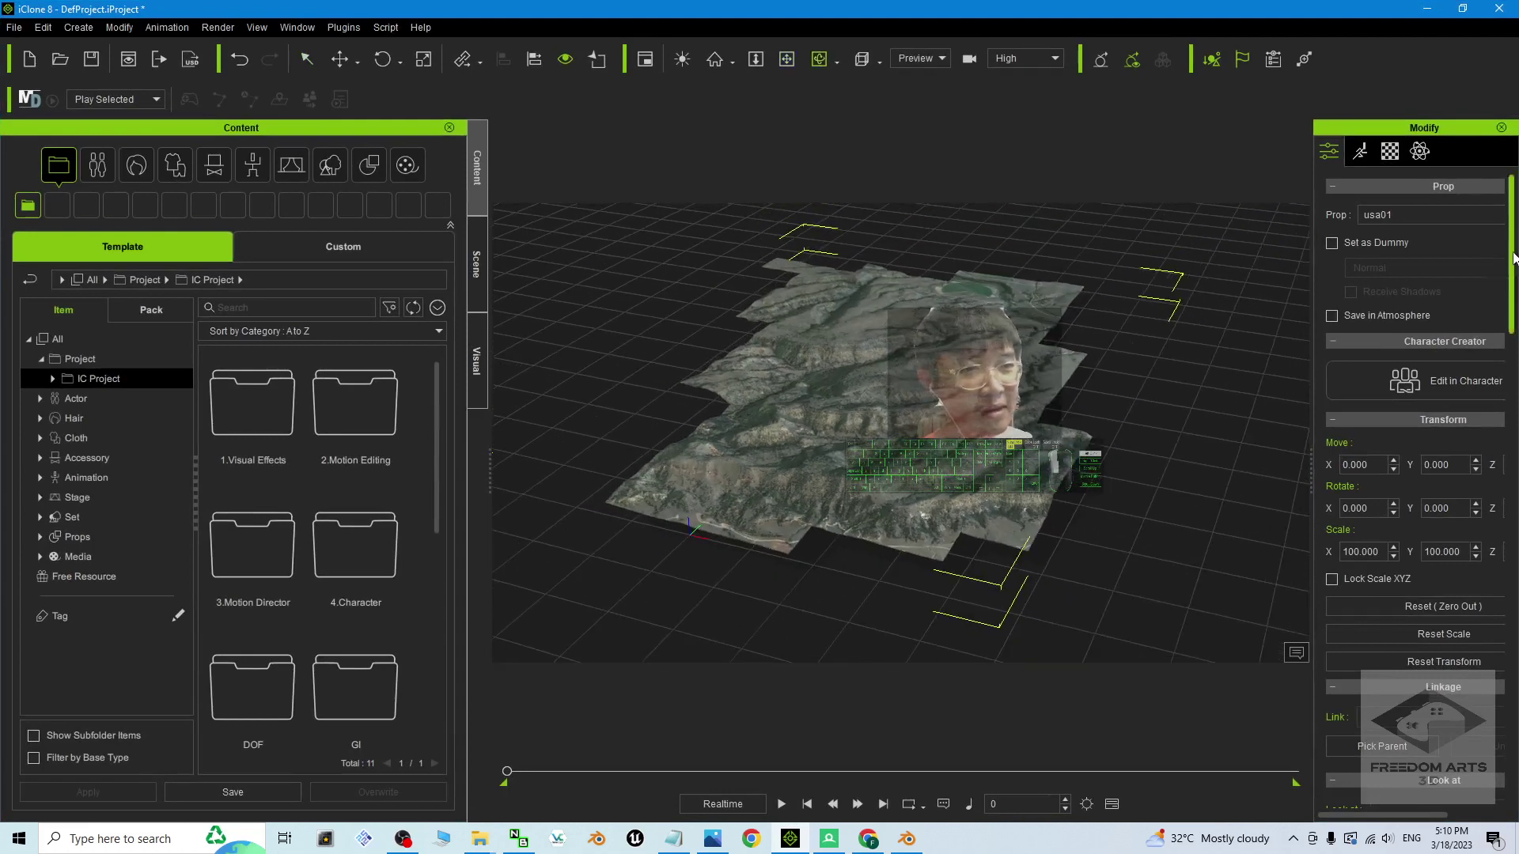
{"action": "scroll", "coordinate": [1513, 257], "scroll_direction": "down", "scroll_amount": 10}
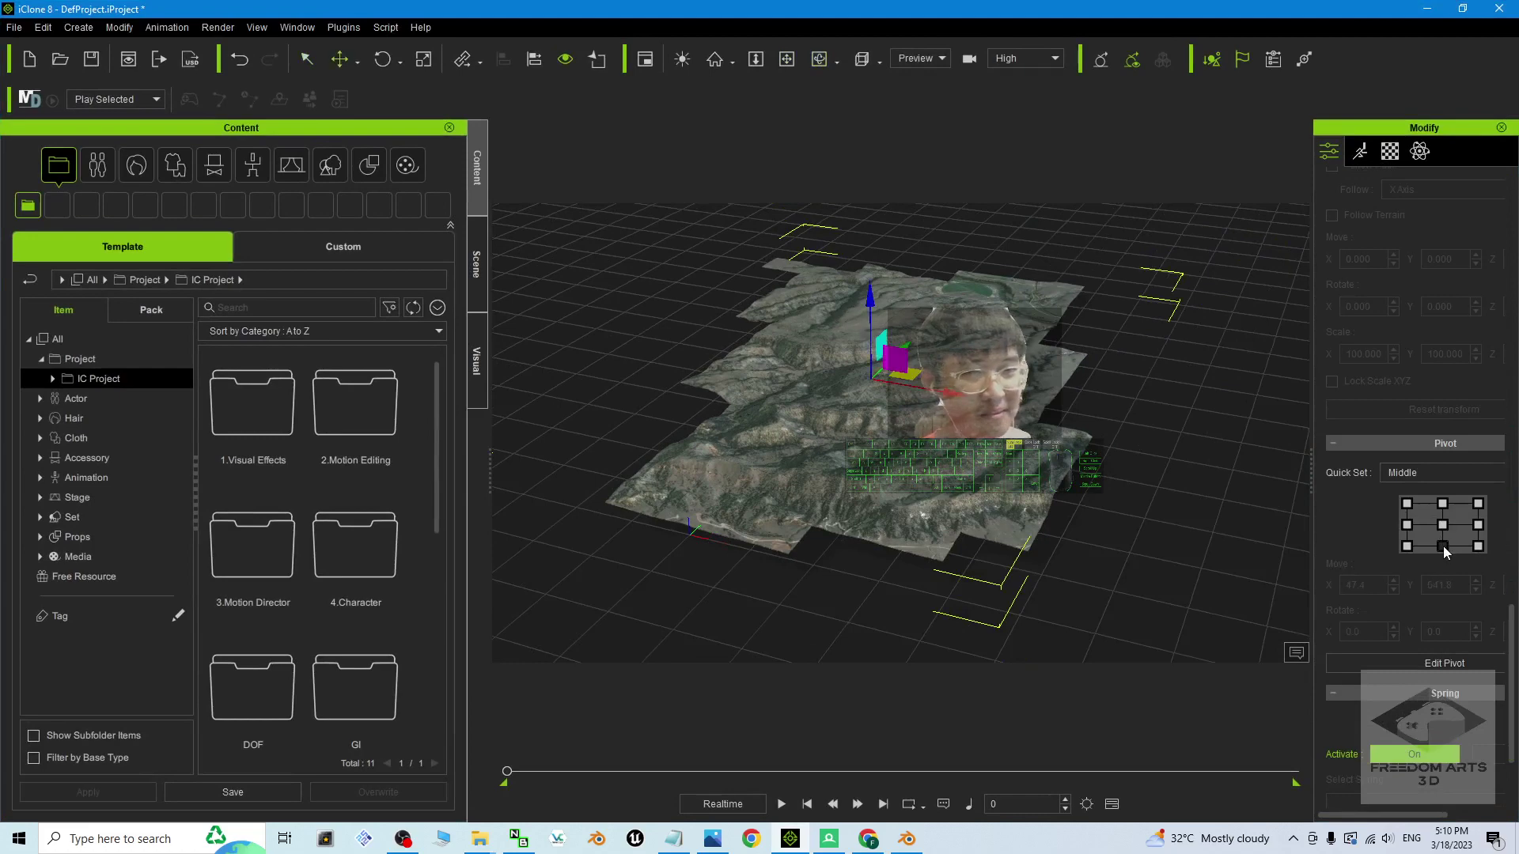
{"action": "scroll", "coordinate": [1506, 607], "scroll_direction": "up", "scroll_amount": 10}
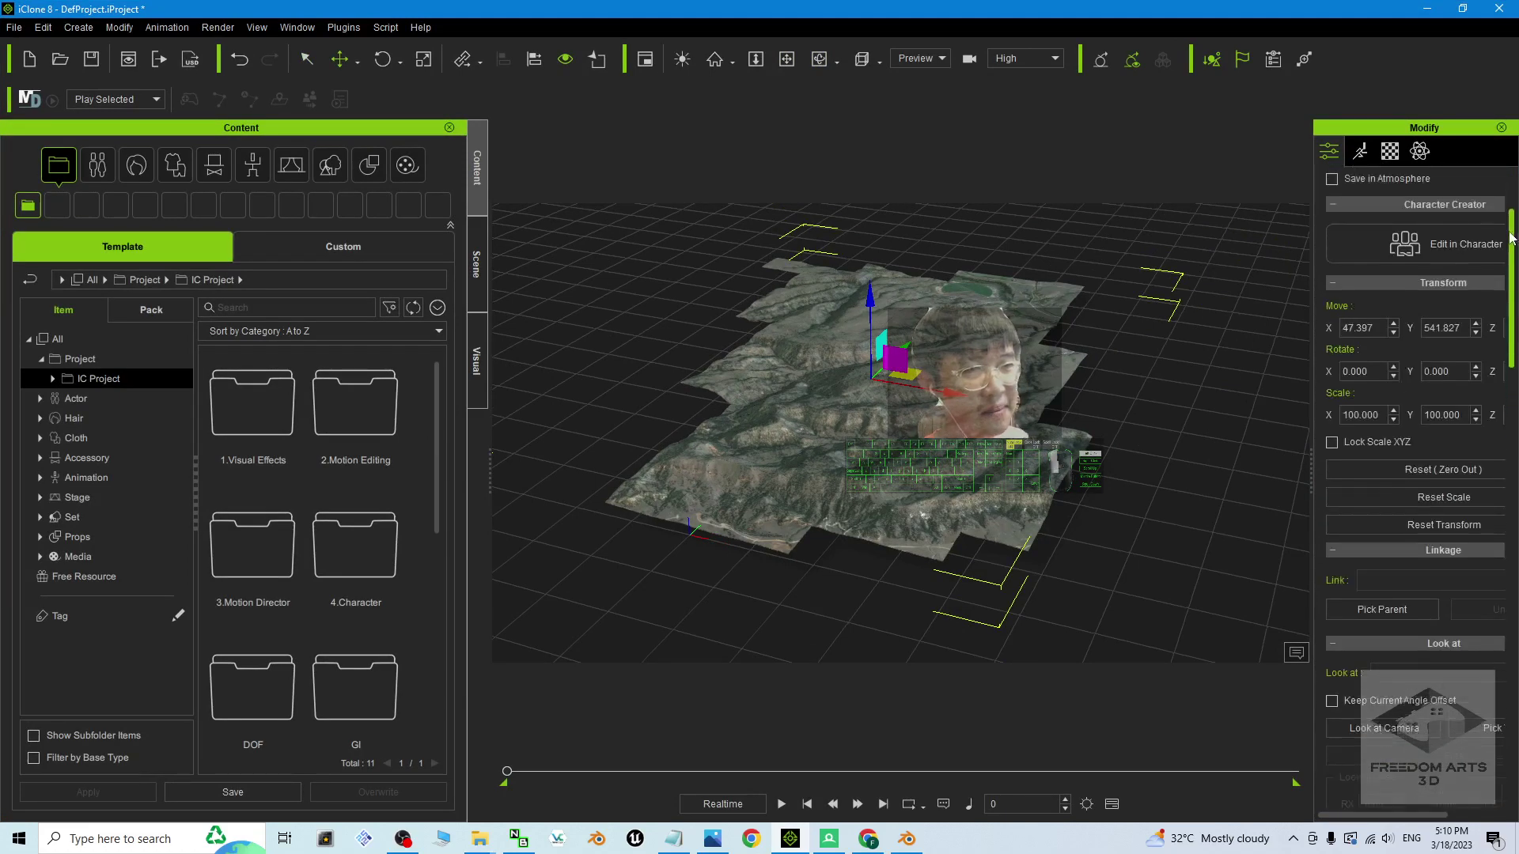
{"action": "left_click", "coordinate": [1444, 519]}
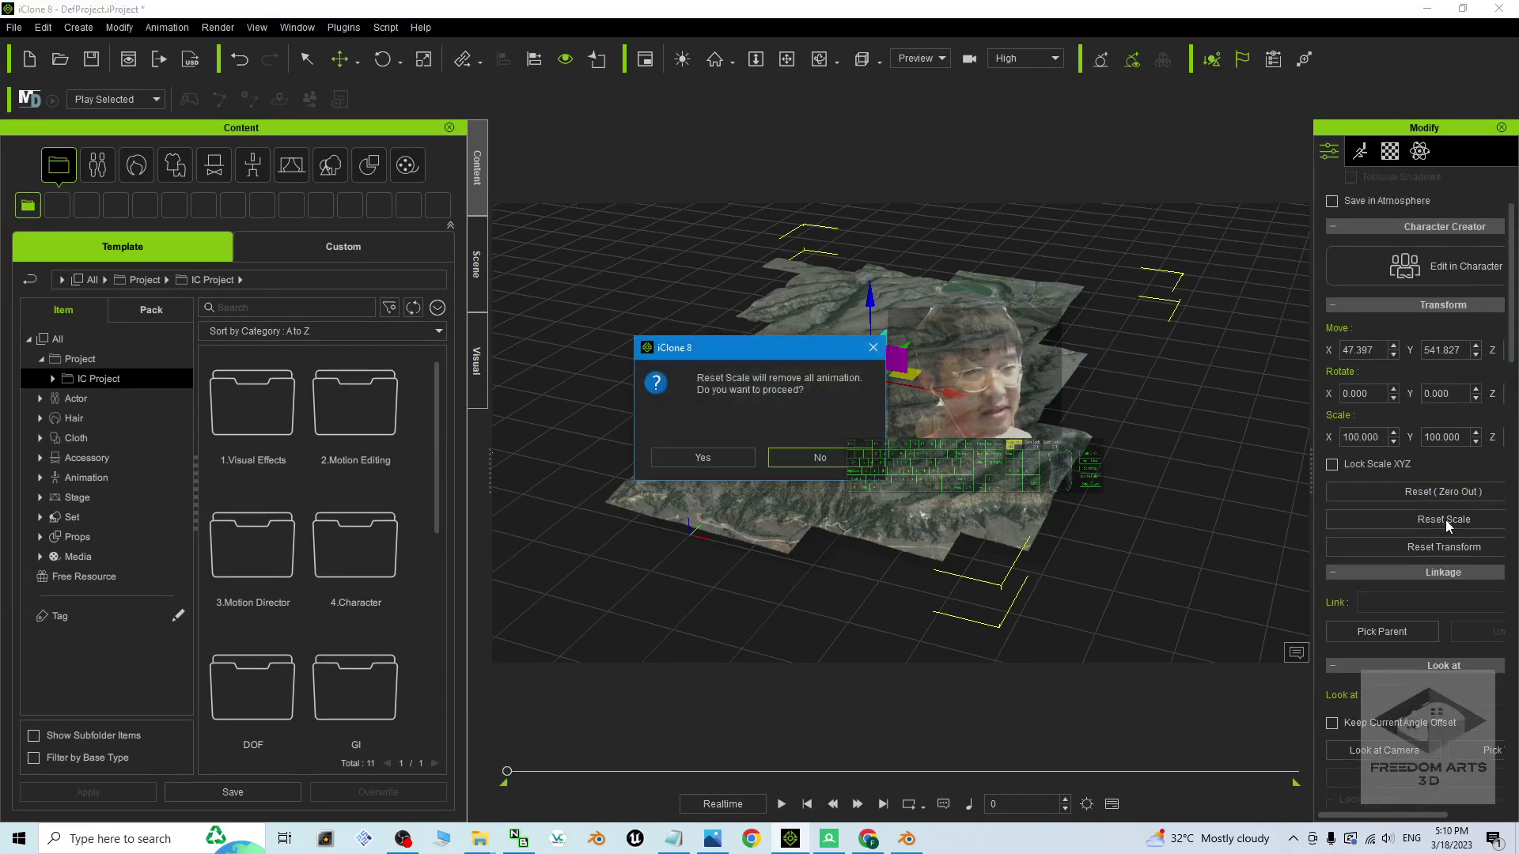
{"action": "left_click", "coordinate": [694, 459]}
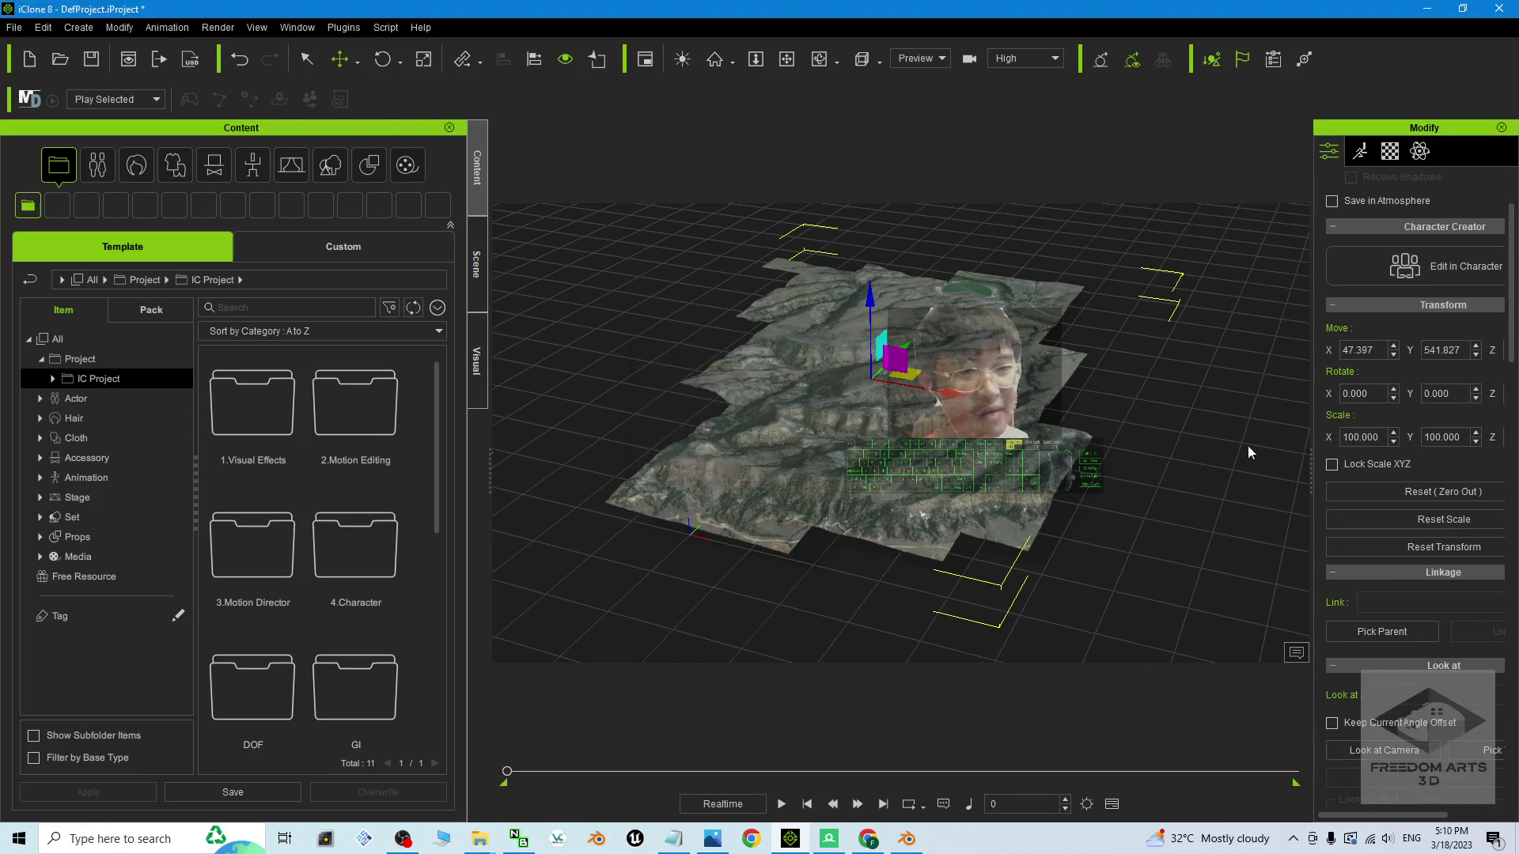
{"action": "left_click", "coordinate": [1392, 492]}
Scale the usa01 terrain up uniformly to 510.560
{"action": "key", "text": "c"}
{"action": "left_click_drag", "start_coordinate": [908, 485], "coordinate": [769, 407]}
{"action": "scroll", "coordinate": [769, 407], "scroll_direction": "down", "scroll_amount": 4}
{"action": "key", "text": "e"}
{"action": "key", "text": "w"}
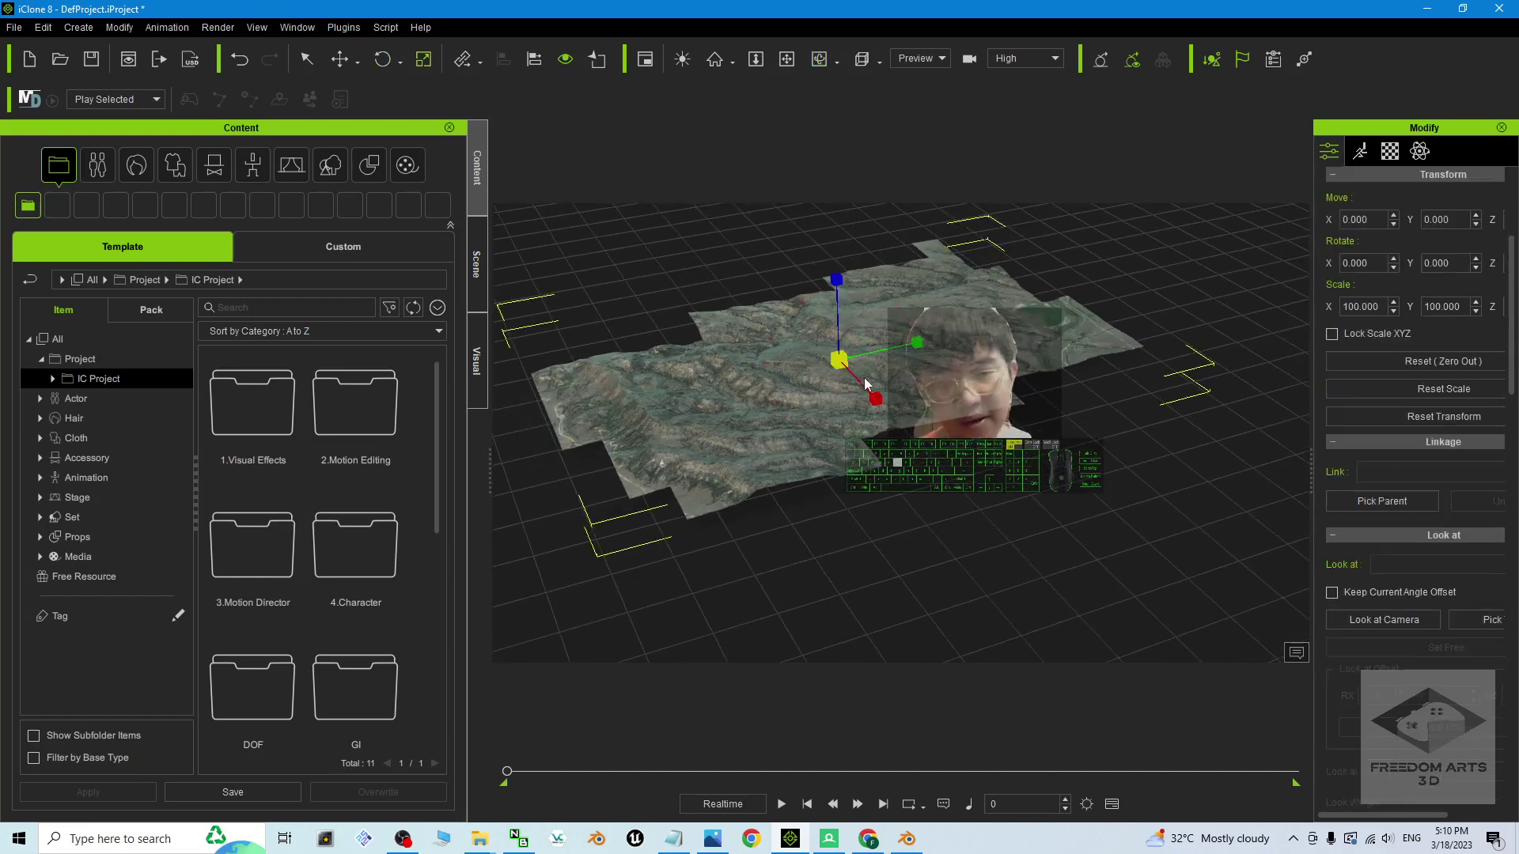
{"action": "left_click_drag", "start_coordinate": [844, 364], "coordinate": [1078, 95]}
{"action": "scroll", "coordinate": [908, 382], "scroll_direction": "down", "scroll_amount": 6}
Lower the terrain along the Z axis with the move tool
{"action": "key", "text": "w"}
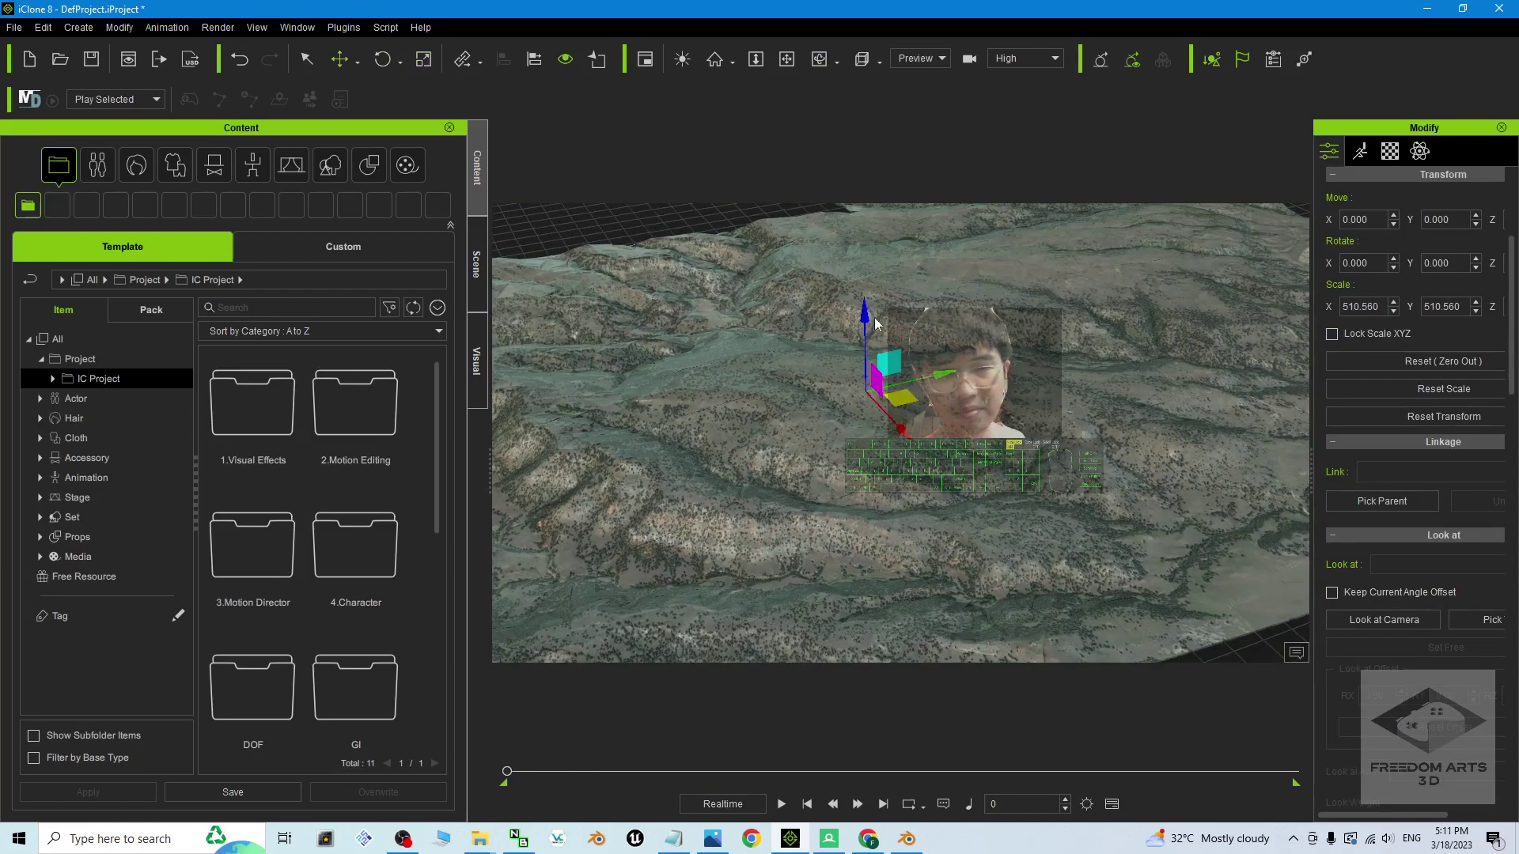
{"action": "left_click_drag", "start_coordinate": [873, 320], "coordinate": [873, 342]}
{"action": "scroll", "coordinate": [874, 342], "scroll_direction": "down", "scroll_amount": 5}
{"action": "key", "text": "x"}
{"action": "left_click_drag", "start_coordinate": [1033, 506], "coordinate": [925, 436]}
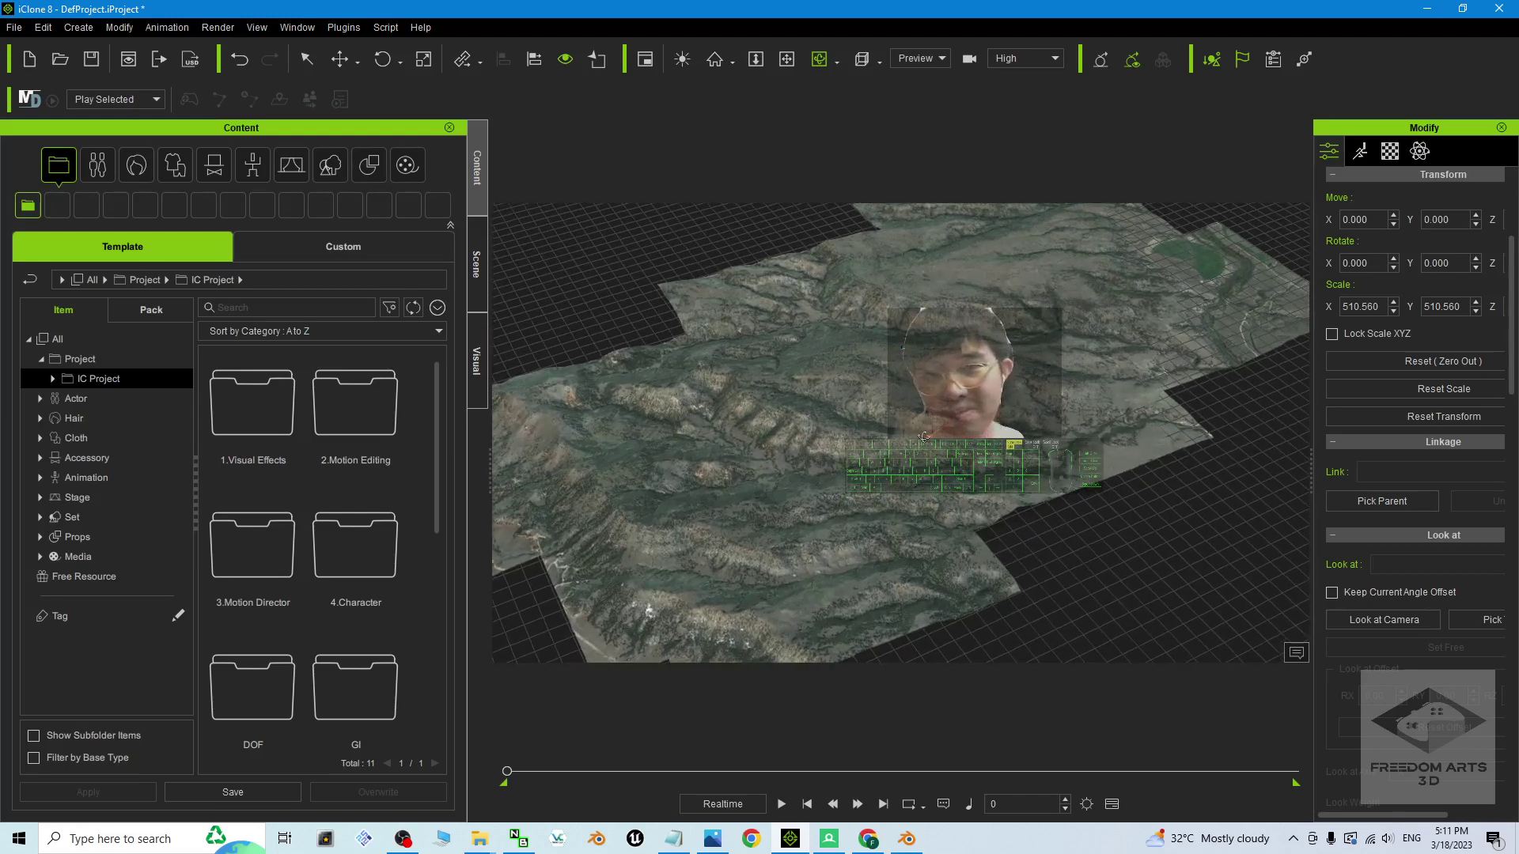
Save the terrain as USA01 in the custom Props > Props library folder
{"action": "left_click", "coordinate": [366, 168]}
{"action": "left_click", "coordinate": [354, 248]}
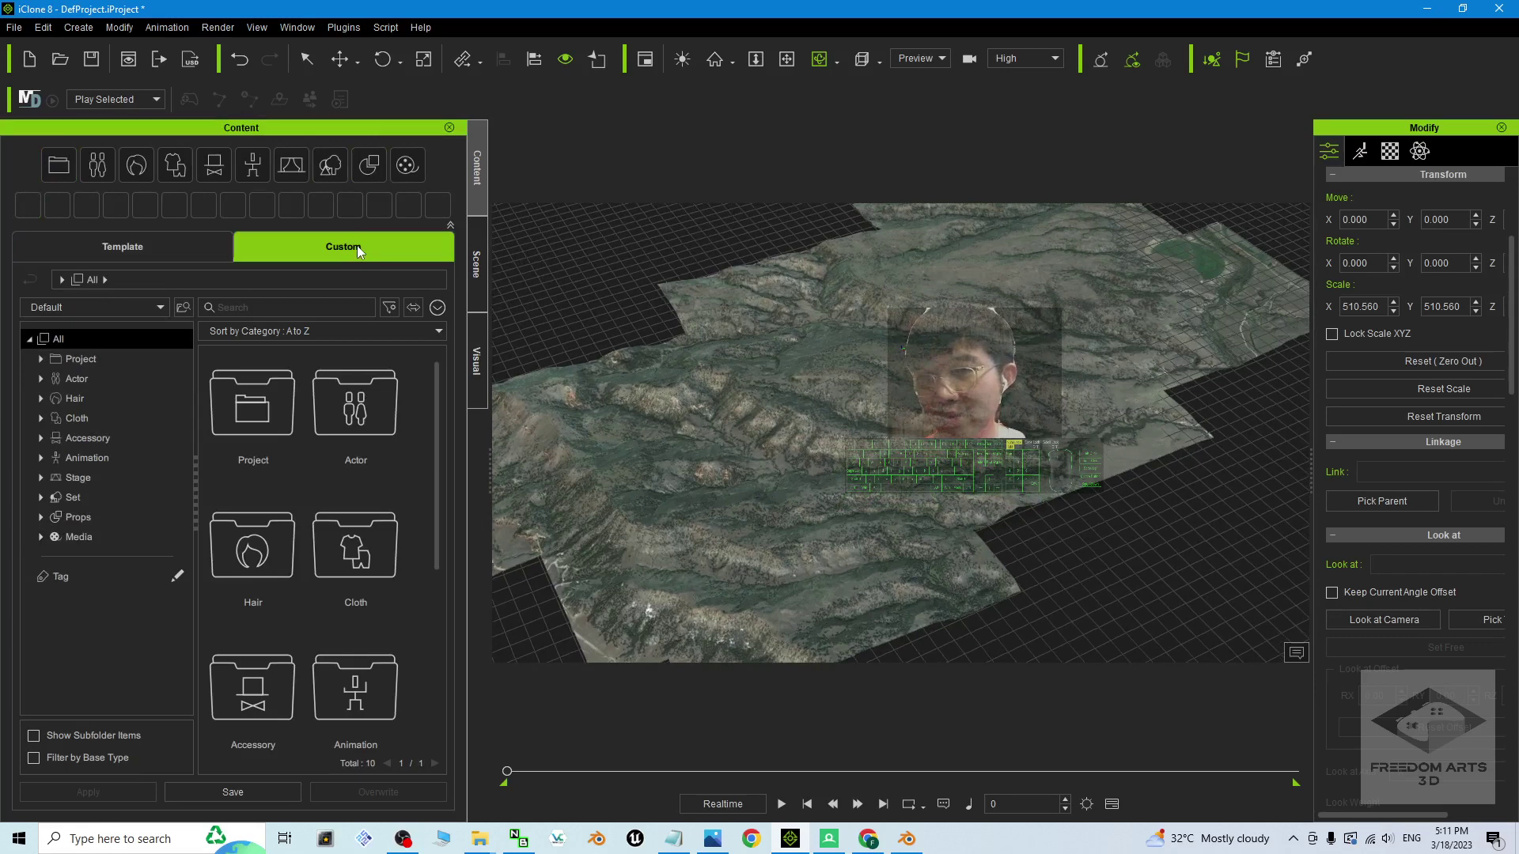
{"action": "left_click", "coordinate": [335, 169]}
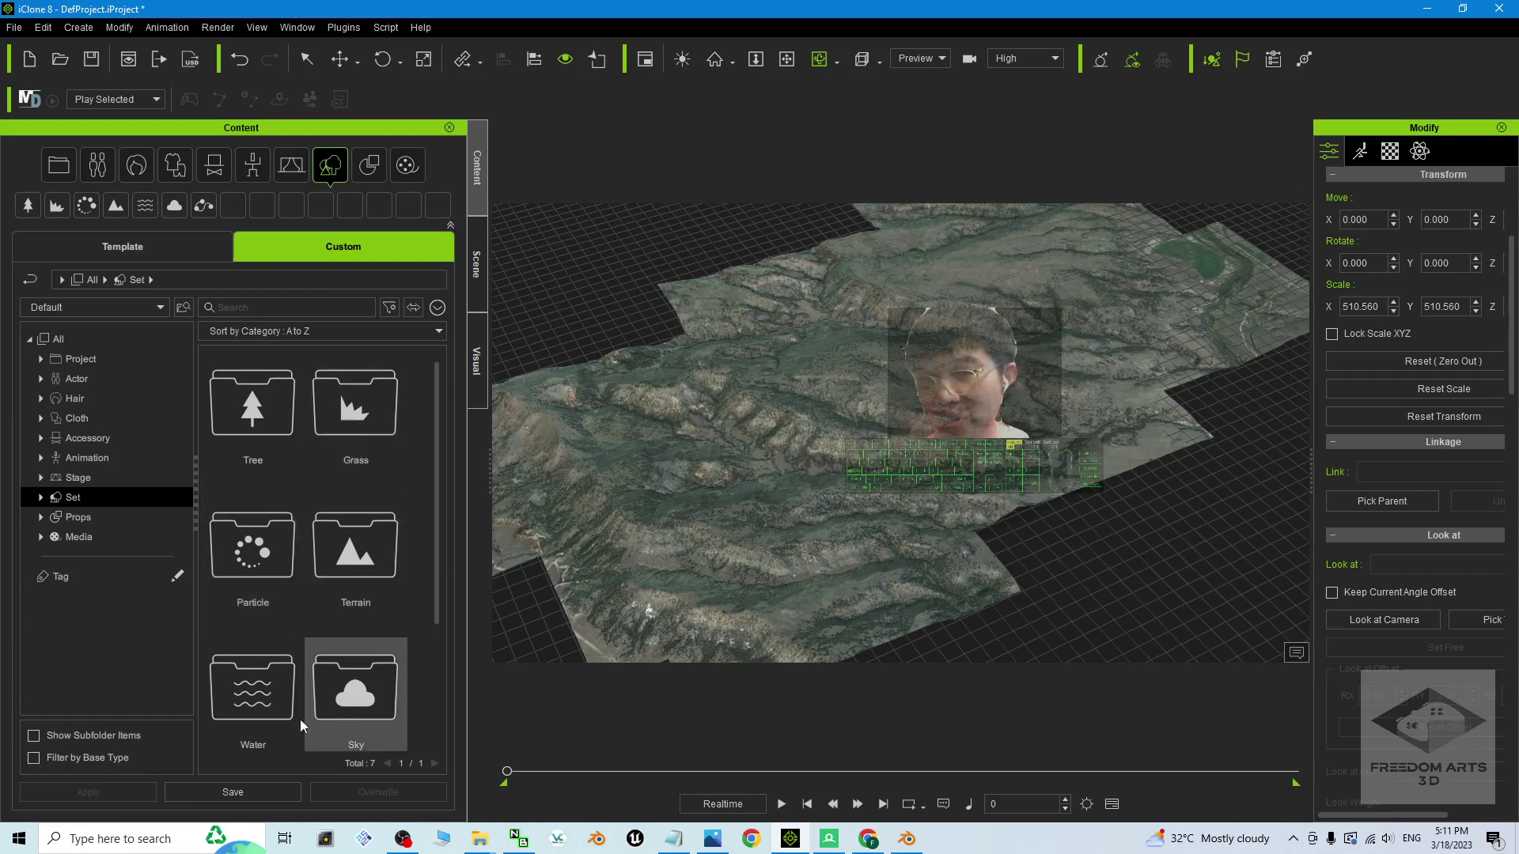
{"action": "left_click", "coordinate": [77, 518]}
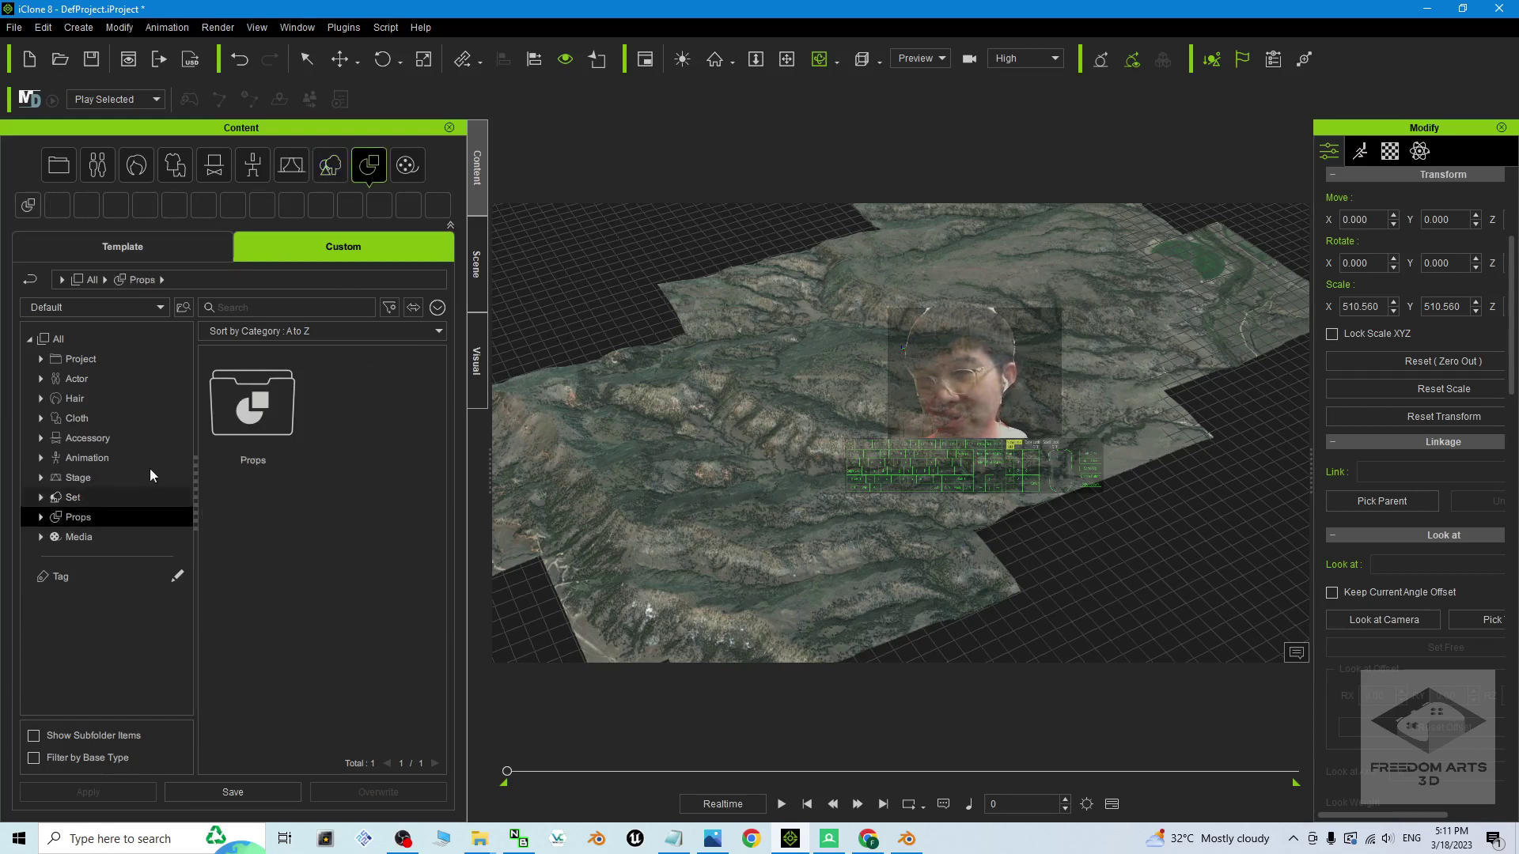
{"action": "double_click", "coordinate": [252, 403]}
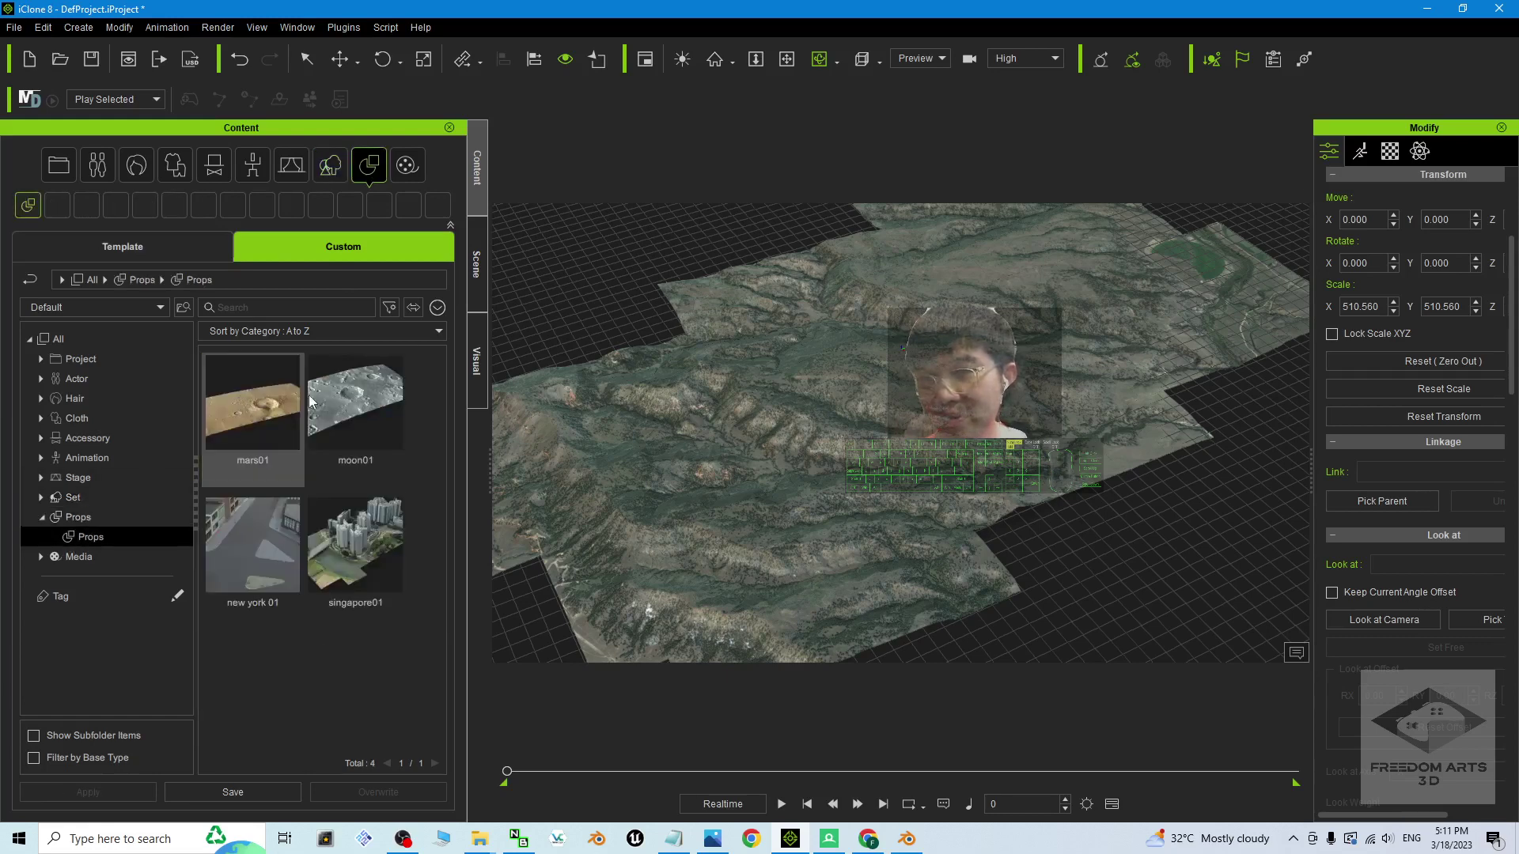
{"action": "left_click", "coordinate": [261, 787]}
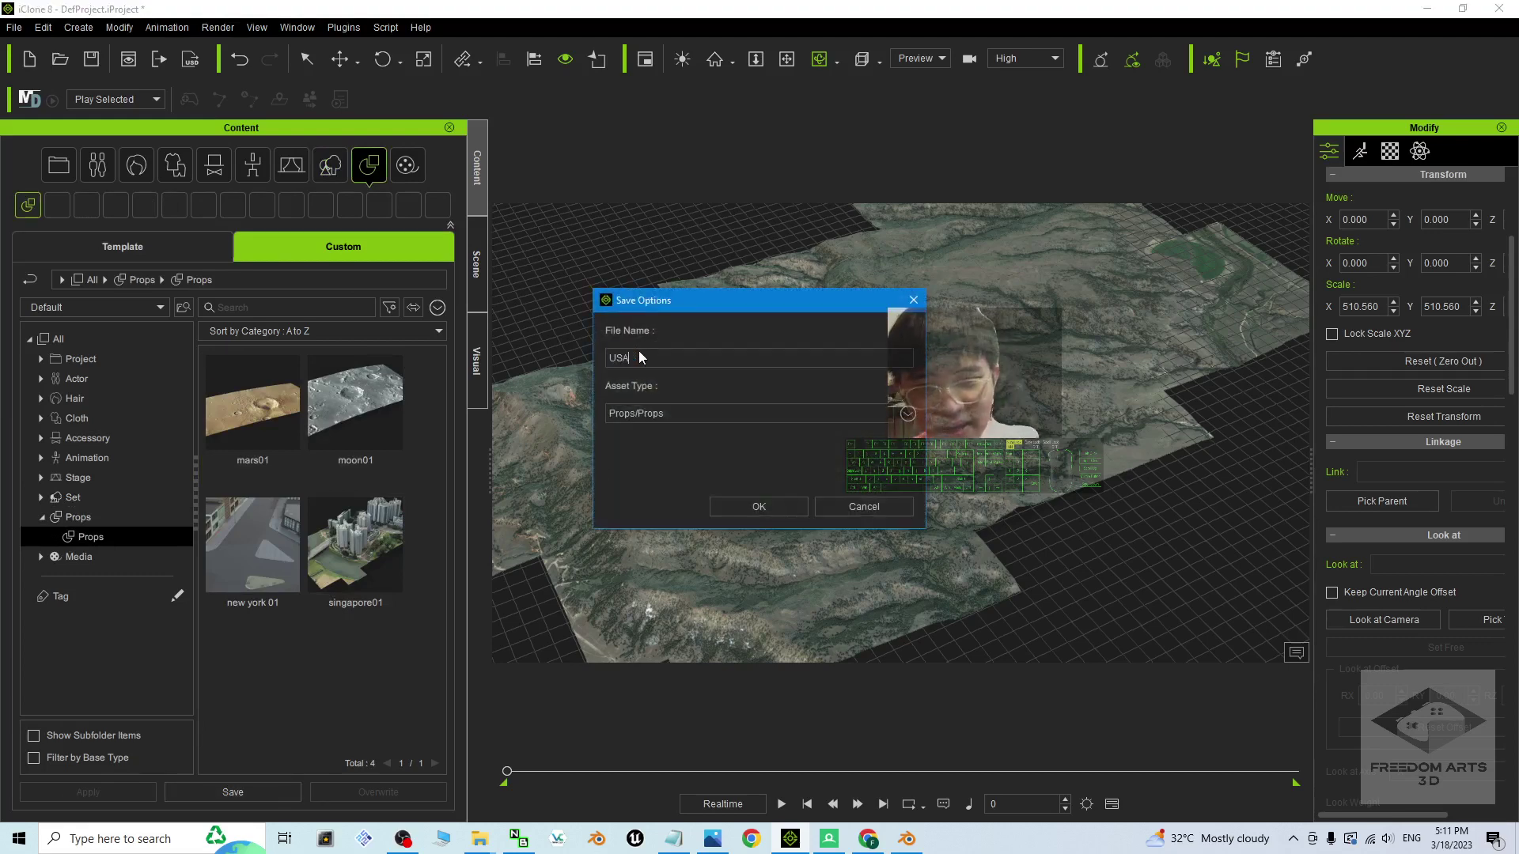
{"action": "key", "text": "Return"}
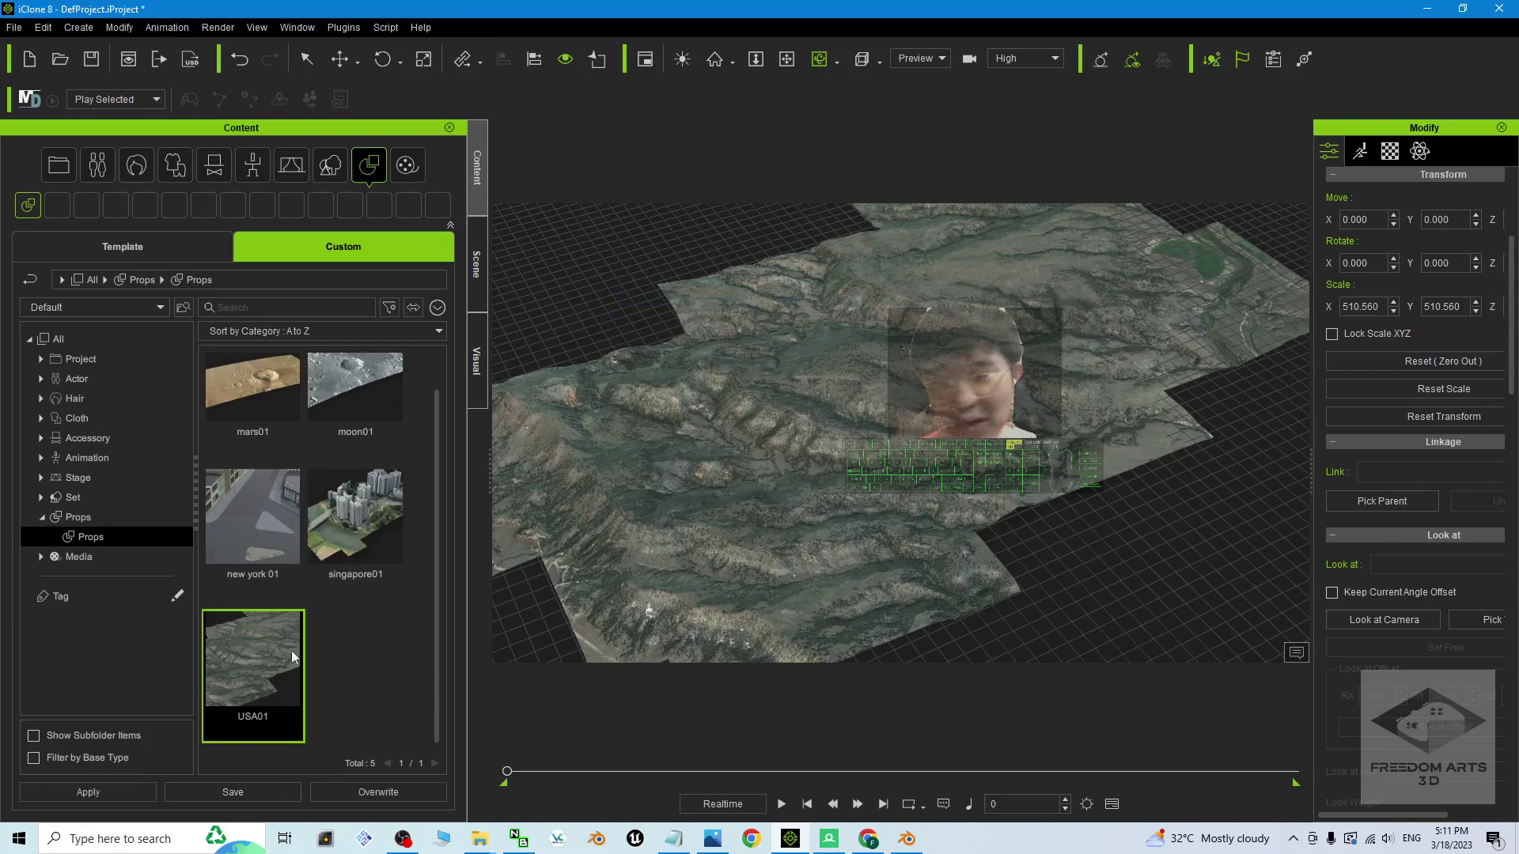
Convert the usa01 prop to a terrain from its right-click menu, adding a bounding mesh
{"action": "right_click_drag", "start_coordinate": [929, 413], "coordinate": [870, 401]}
{"action": "scroll", "coordinate": [869, 400], "scroll_direction": "up", "scroll_amount": 2}
{"action": "right_click", "coordinate": [859, 353]}
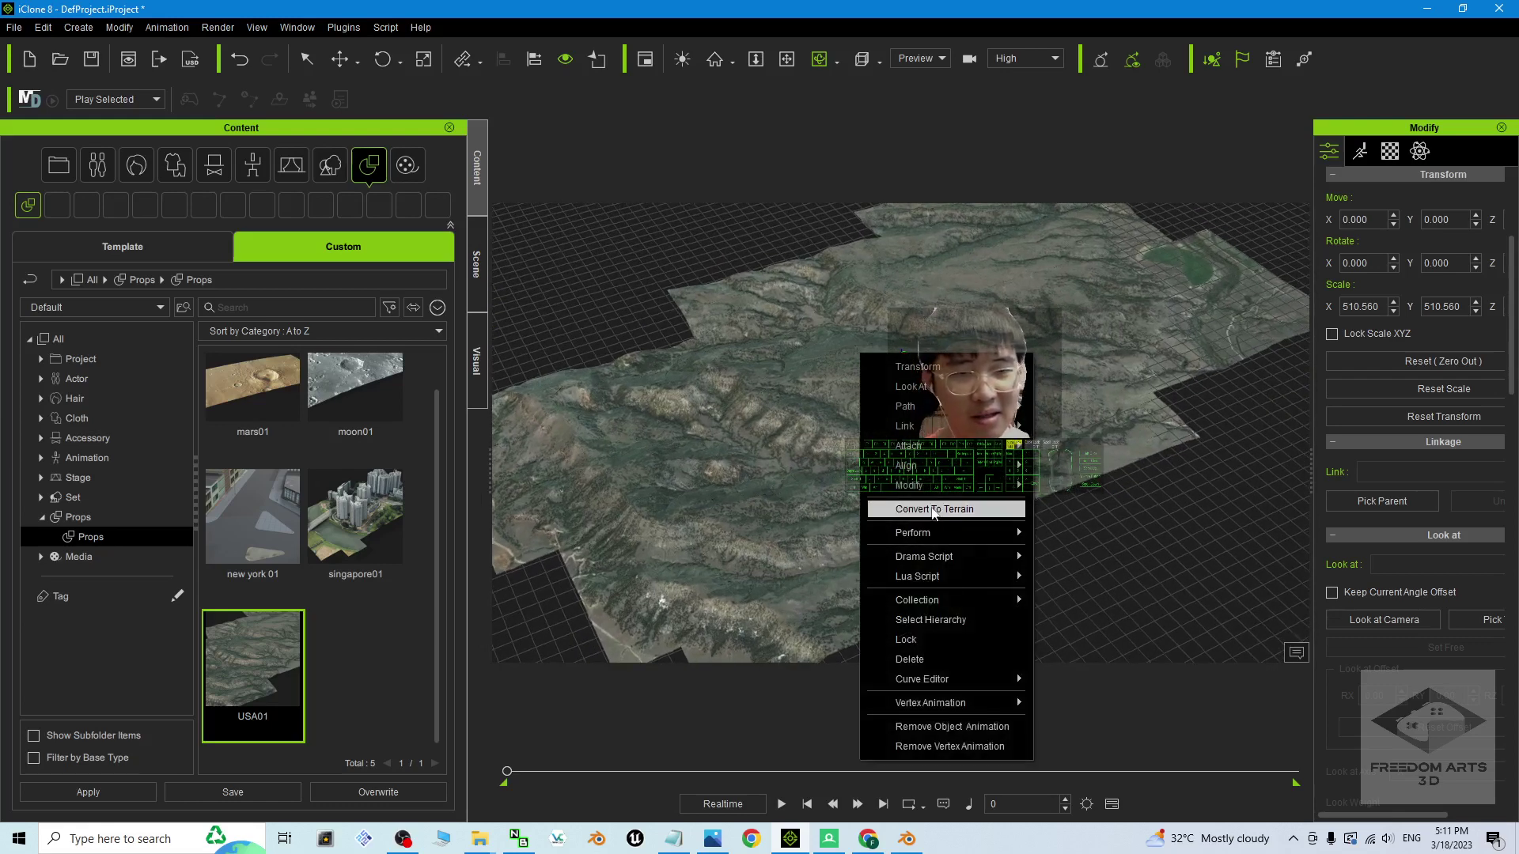
{"action": "left_click", "coordinate": [918, 511]}
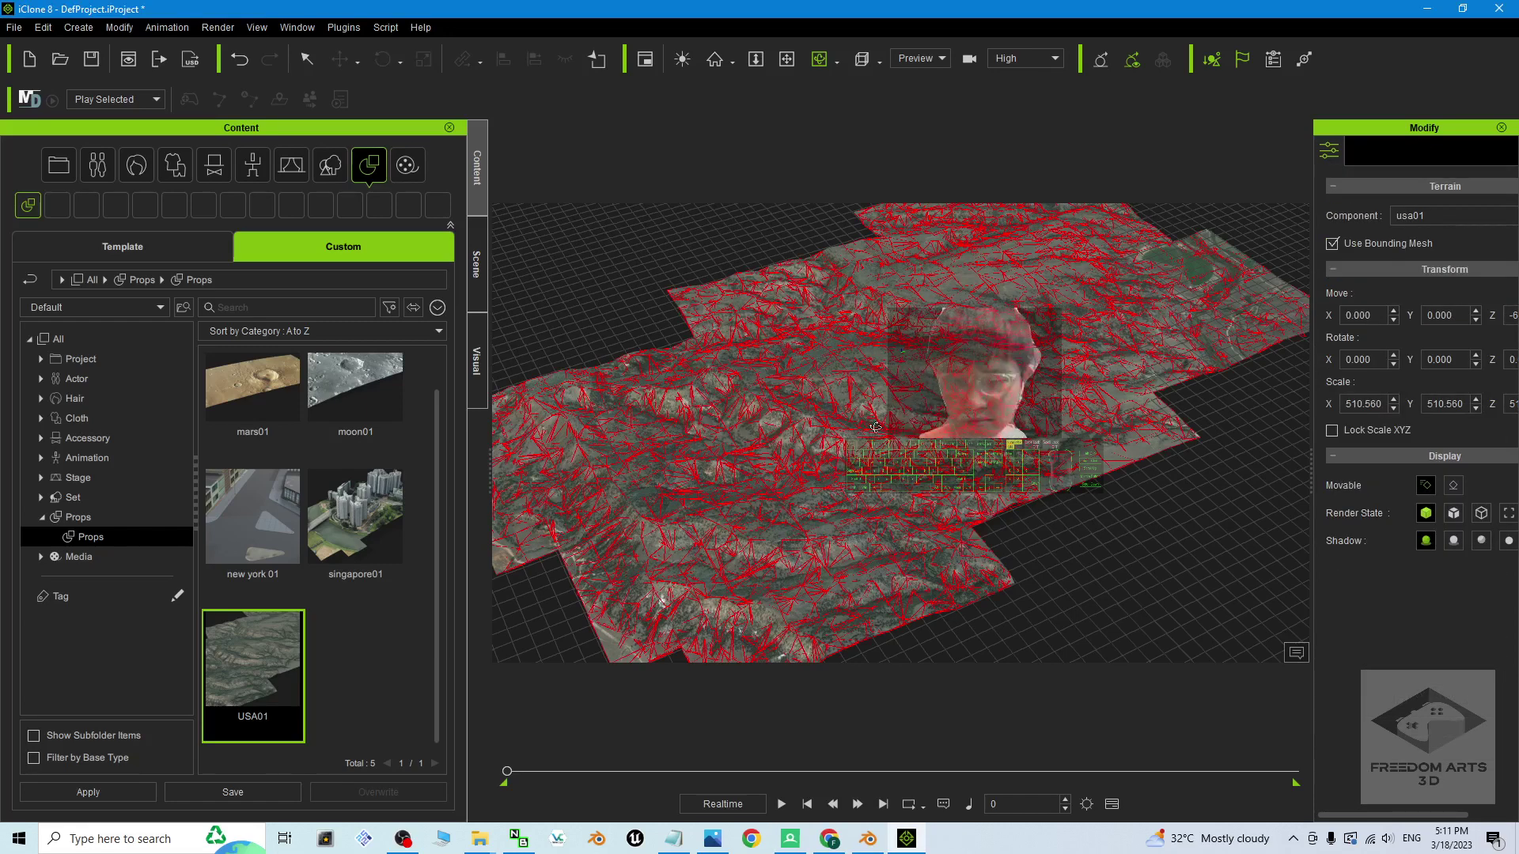
{"action": "scroll", "coordinate": [885, 411], "scroll_direction": "up", "scroll_amount": 10, "text": "shift"}
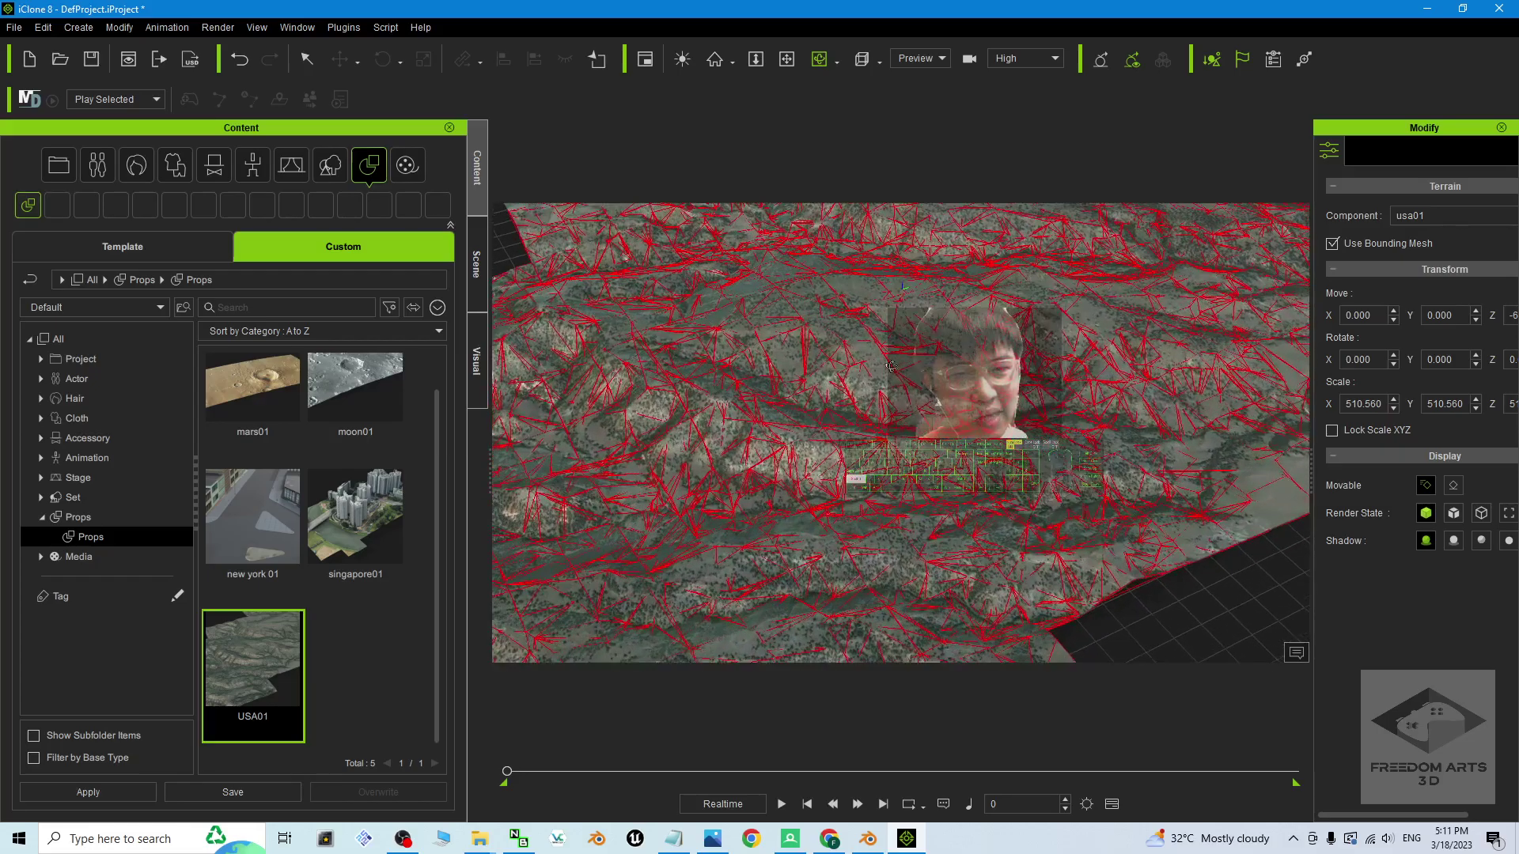
{"action": "scroll", "coordinate": [895, 368], "scroll_direction": "up", "scroll_amount": 8, "text": "shift"}
{"action": "left_click_drag", "start_coordinate": [894, 369], "coordinate": [852, 390]}
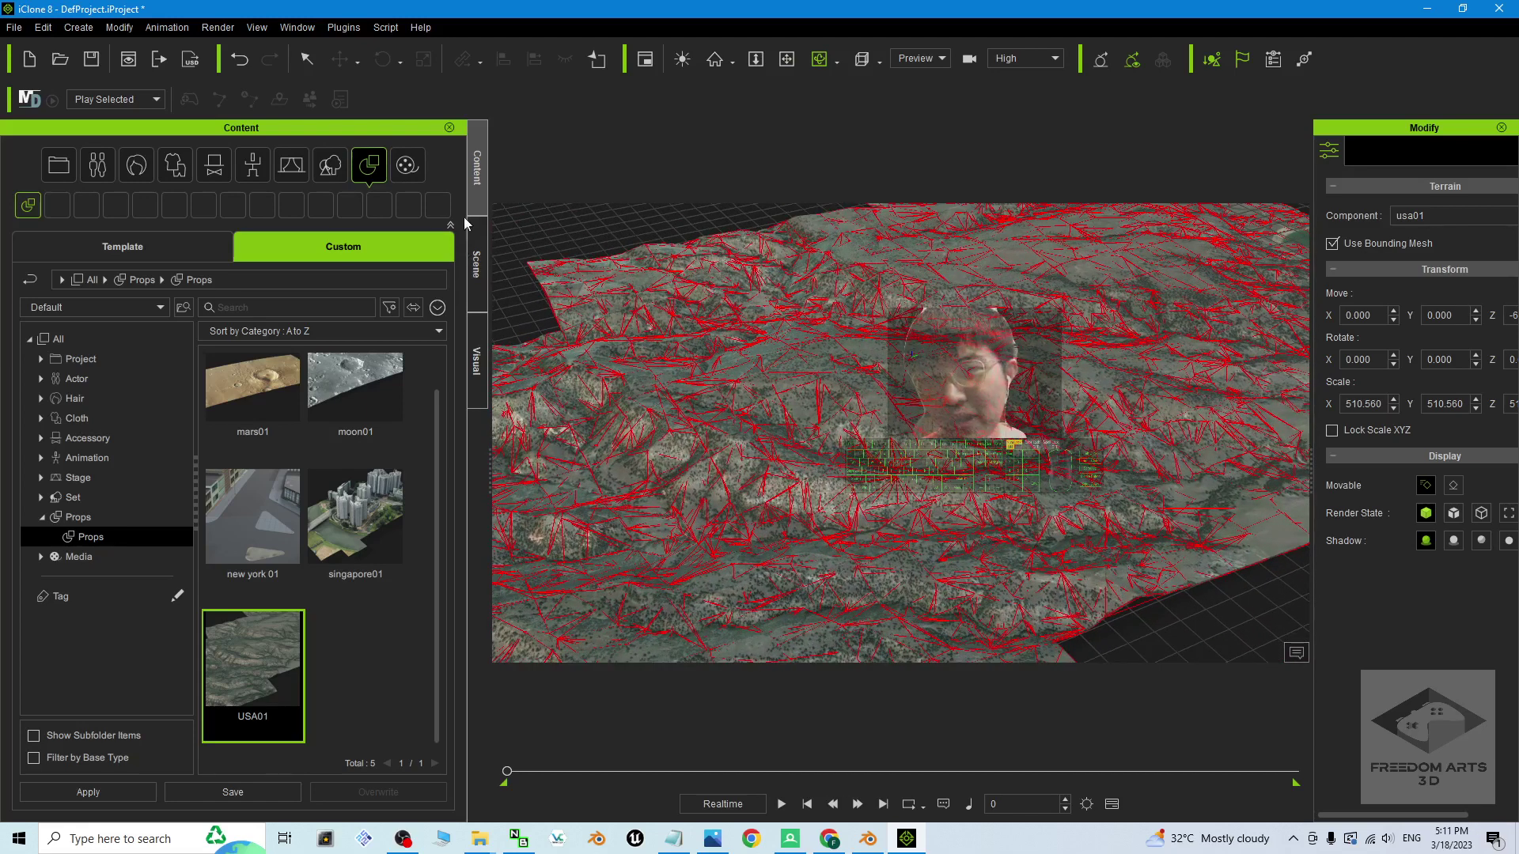
Place Party_F_0001 from Template > Actor > Character > ActorCore Crowd into the scene
{"action": "left_click", "coordinate": [127, 245]}
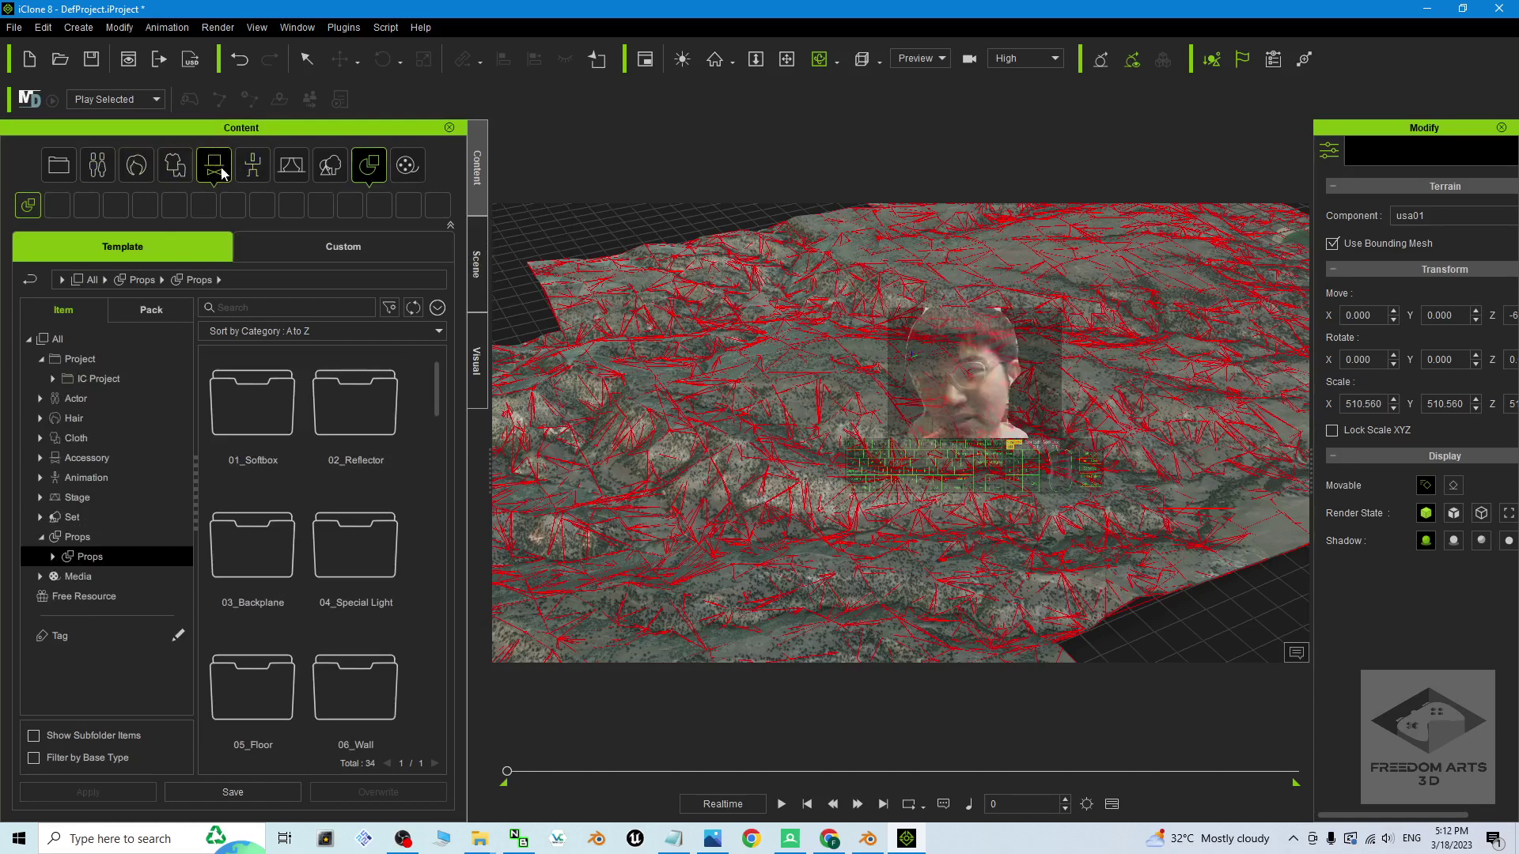
{"action": "left_click", "coordinate": [255, 164]}
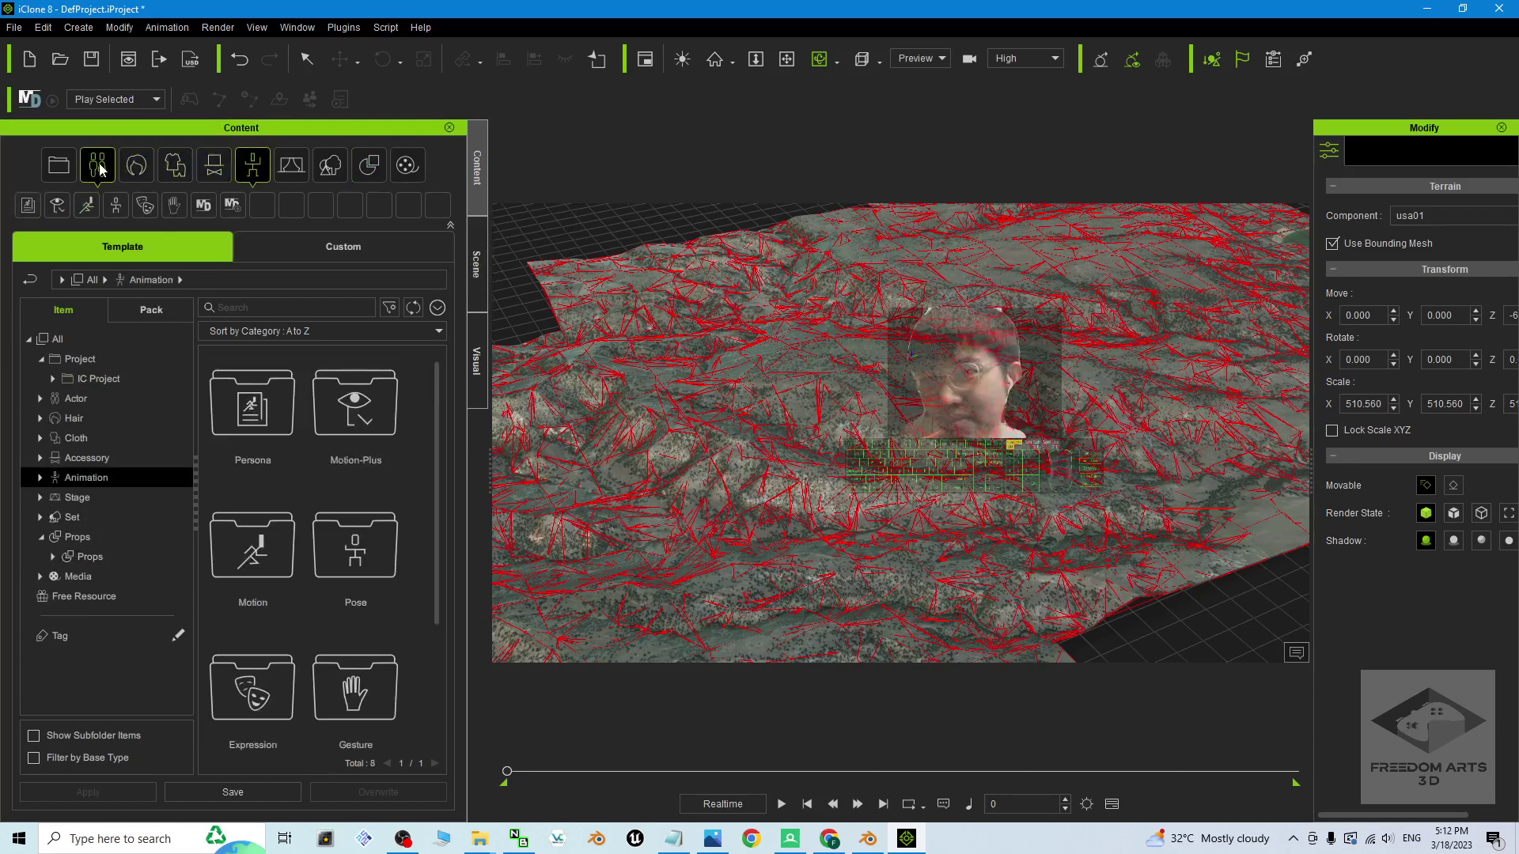
{"action": "left_click", "coordinate": [98, 166]}
{"action": "left_click", "coordinate": [42, 399]}
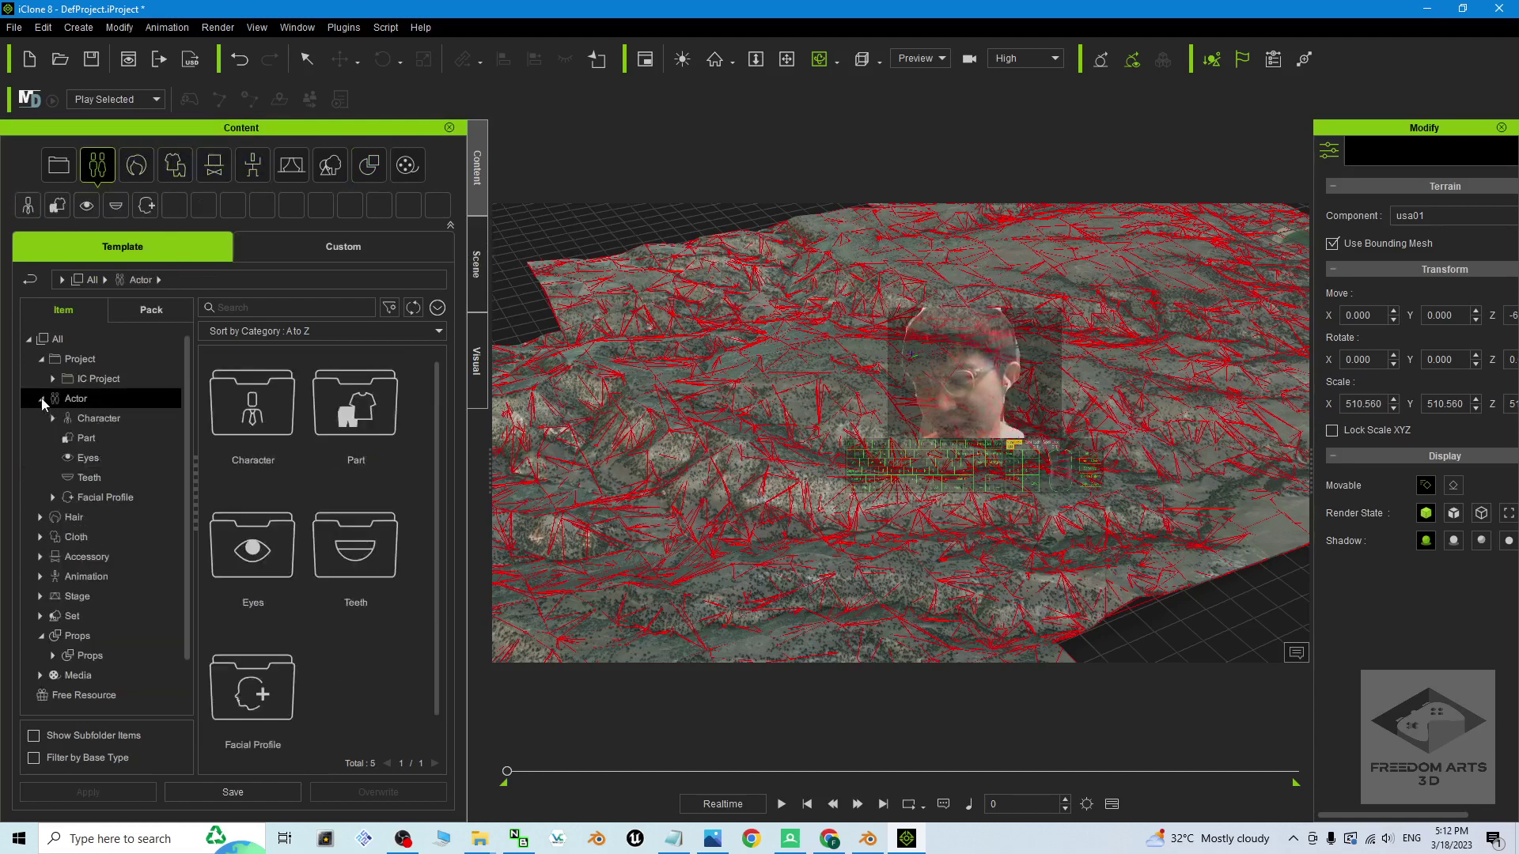
{"action": "left_click", "coordinate": [53, 417]}
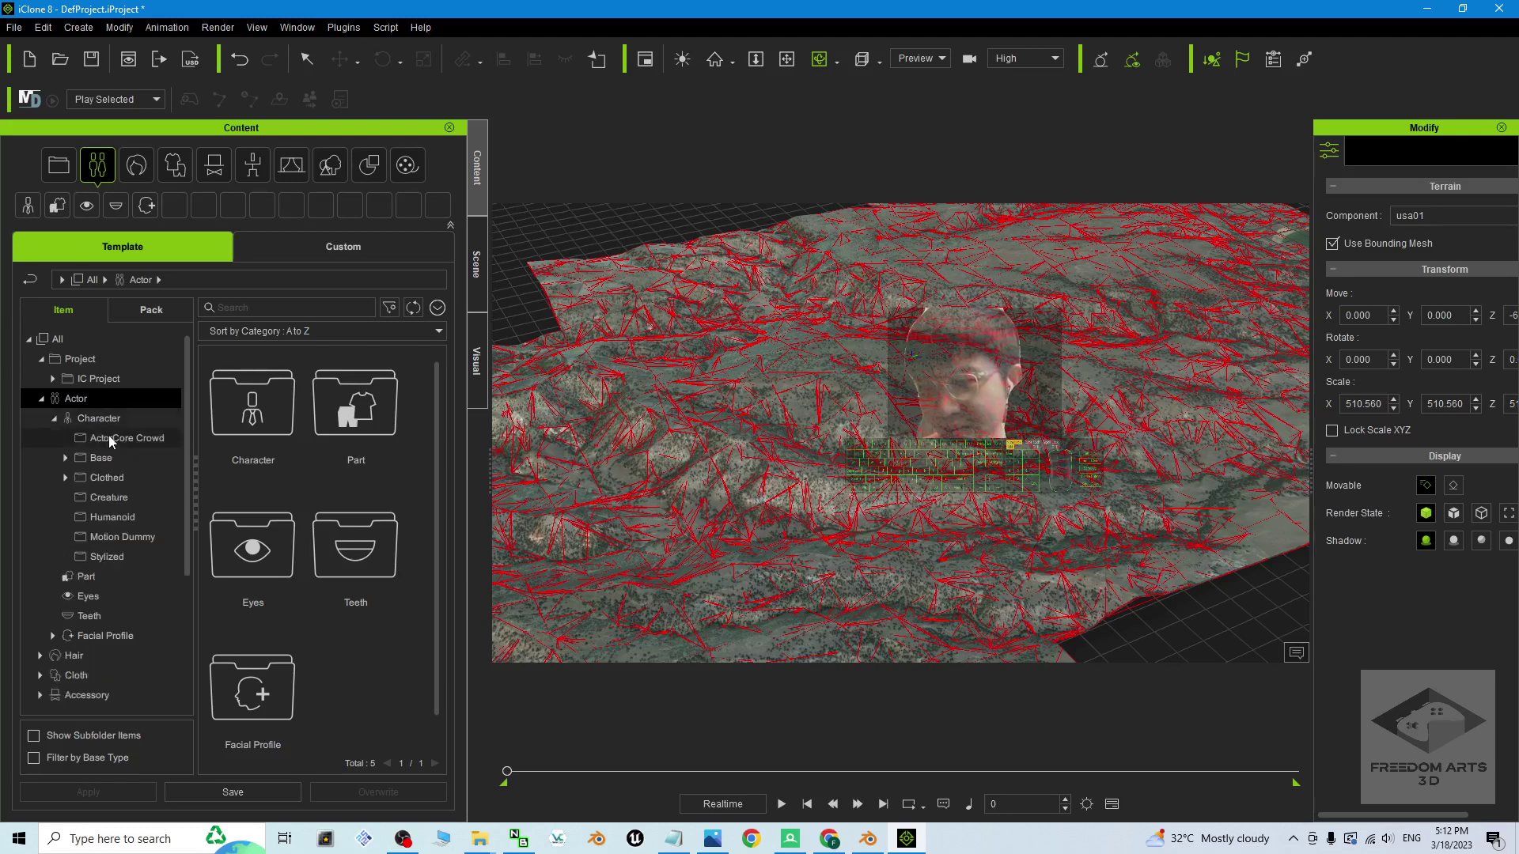
{"action": "left_click", "coordinate": [129, 439]}
{"action": "left_click_drag", "start_coordinate": [253, 554], "coordinate": [872, 391]}
Inspect the first placed character, delete it, and pan across the terrain
{"action": "middle_click_drag", "start_coordinate": [869, 386], "coordinate": [824, 290], "text": "shift"}
{"action": "scroll", "coordinate": [824, 290], "scroll_direction": "up", "scroll_amount": 3, "text": "shift"}
{"action": "key", "text": "c"}
{"action": "left_click_drag", "start_coordinate": [824, 293], "coordinate": [906, 509]}
{"action": "scroll", "coordinate": [906, 509], "scroll_direction": "down", "scroll_amount": 5, "text": "shift"}
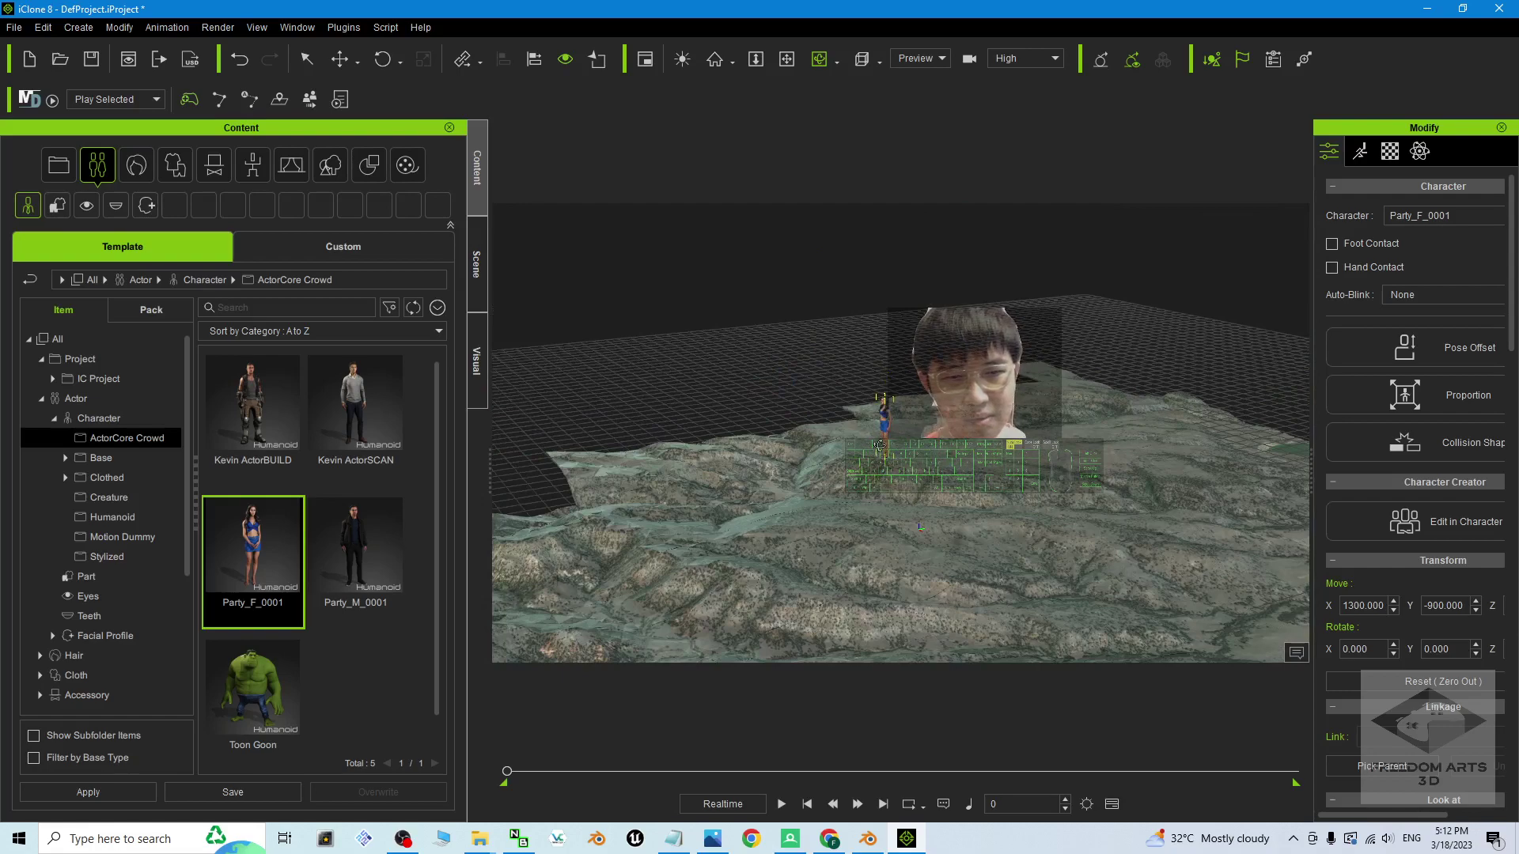
{"action": "key", "text": "Delete"}
{"action": "scroll", "coordinate": [893, 630], "scroll_direction": "up", "scroll_amount": 7}
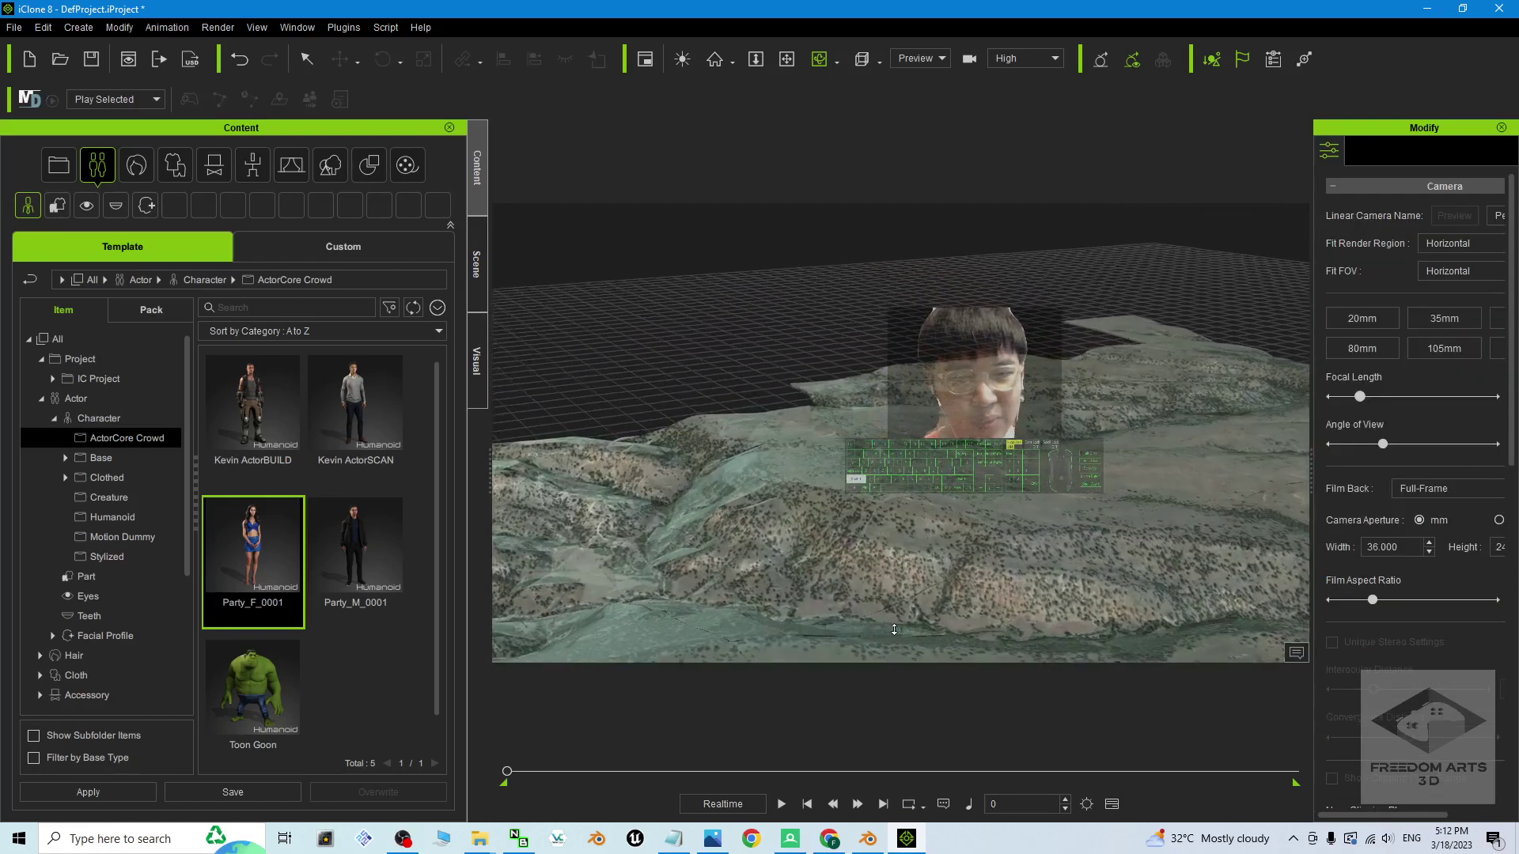
{"action": "scroll", "coordinate": [892, 631], "scroll_direction": "up", "scroll_amount": 4}
{"action": "middle_click_drag", "start_coordinate": [949, 364], "coordinate": [1004, 474], "text": "shift"}
Drop Party_F_0001 onto the terrain at X 400, Y -400, Z 183.923
{"action": "left_click", "coordinate": [261, 556]}
{"action": "left_click_drag", "start_coordinate": [838, 436], "coordinate": [840, 438]}
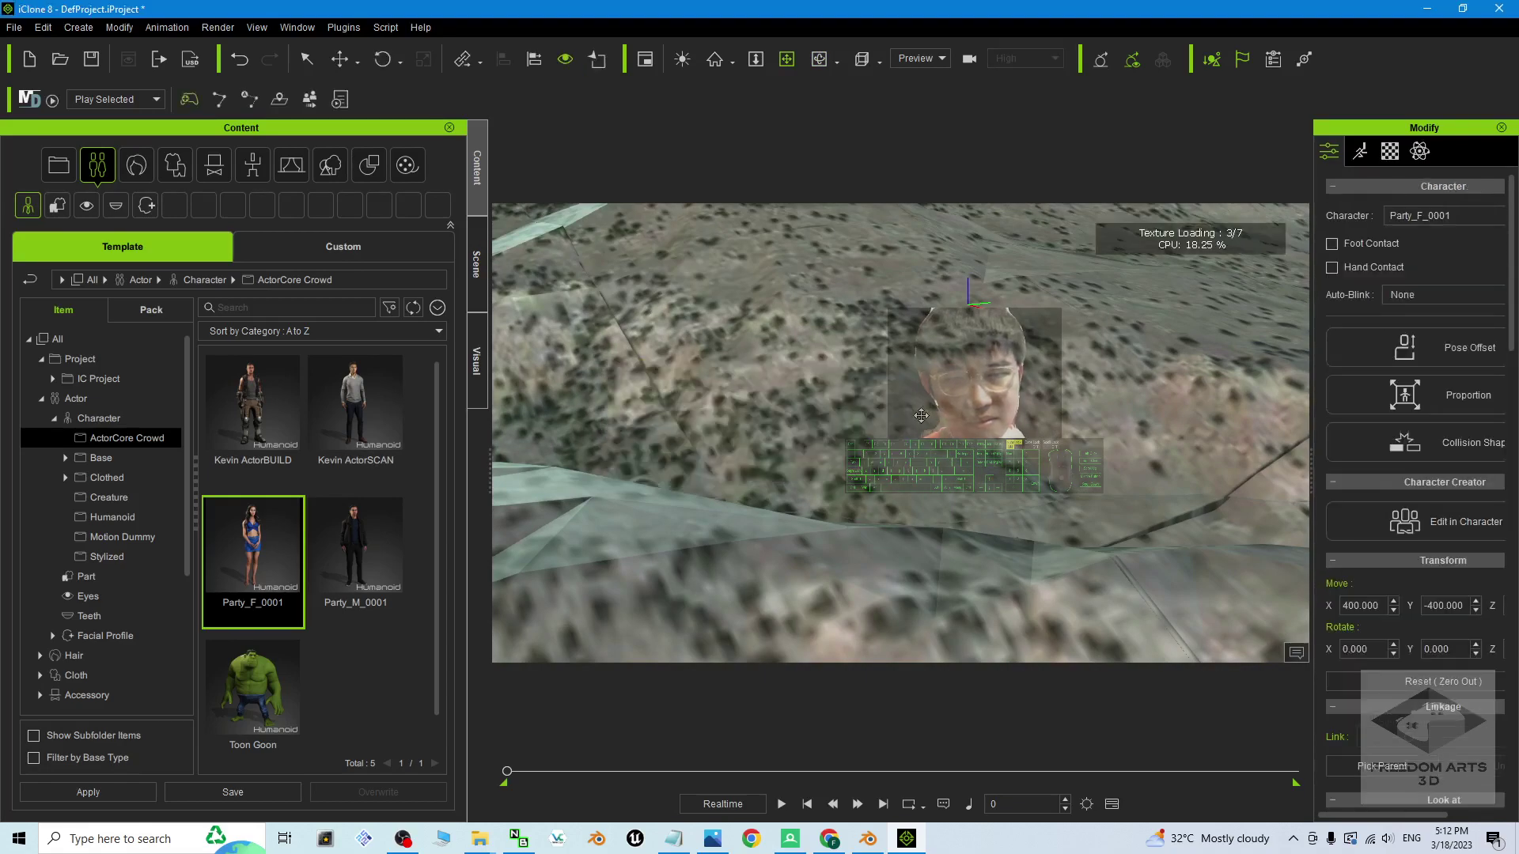
{"action": "scroll", "coordinate": [901, 411], "scroll_direction": "down", "scroll_amount": 4, "text": "shift"}
{"action": "scroll", "coordinate": [872, 368], "scroll_direction": "up", "scroll_amount": 8, "text": "shift"}
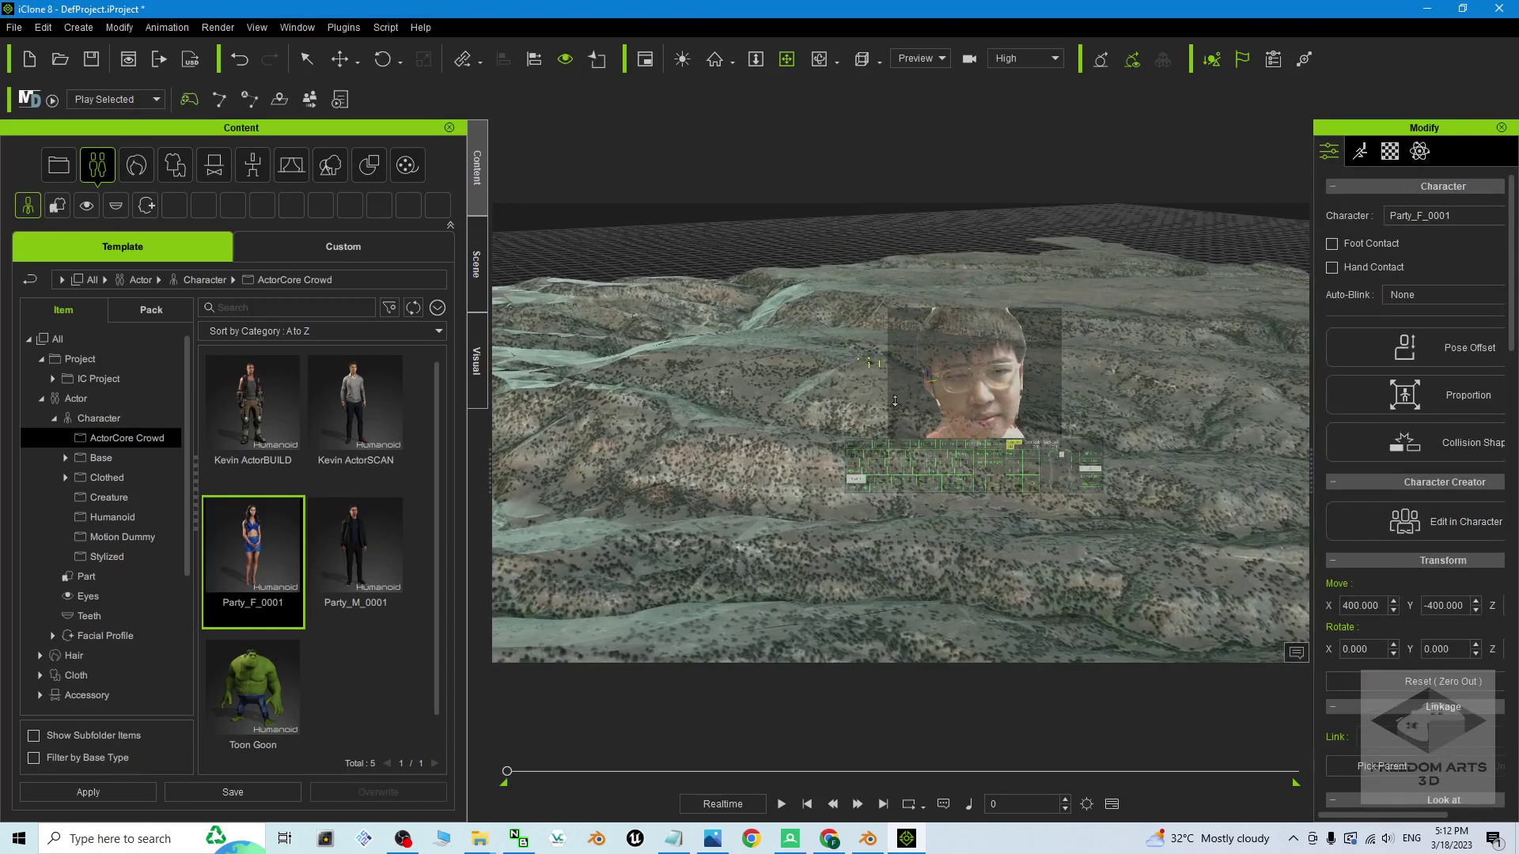
{"action": "right_click_drag", "start_coordinate": [872, 369], "coordinate": [909, 506]}
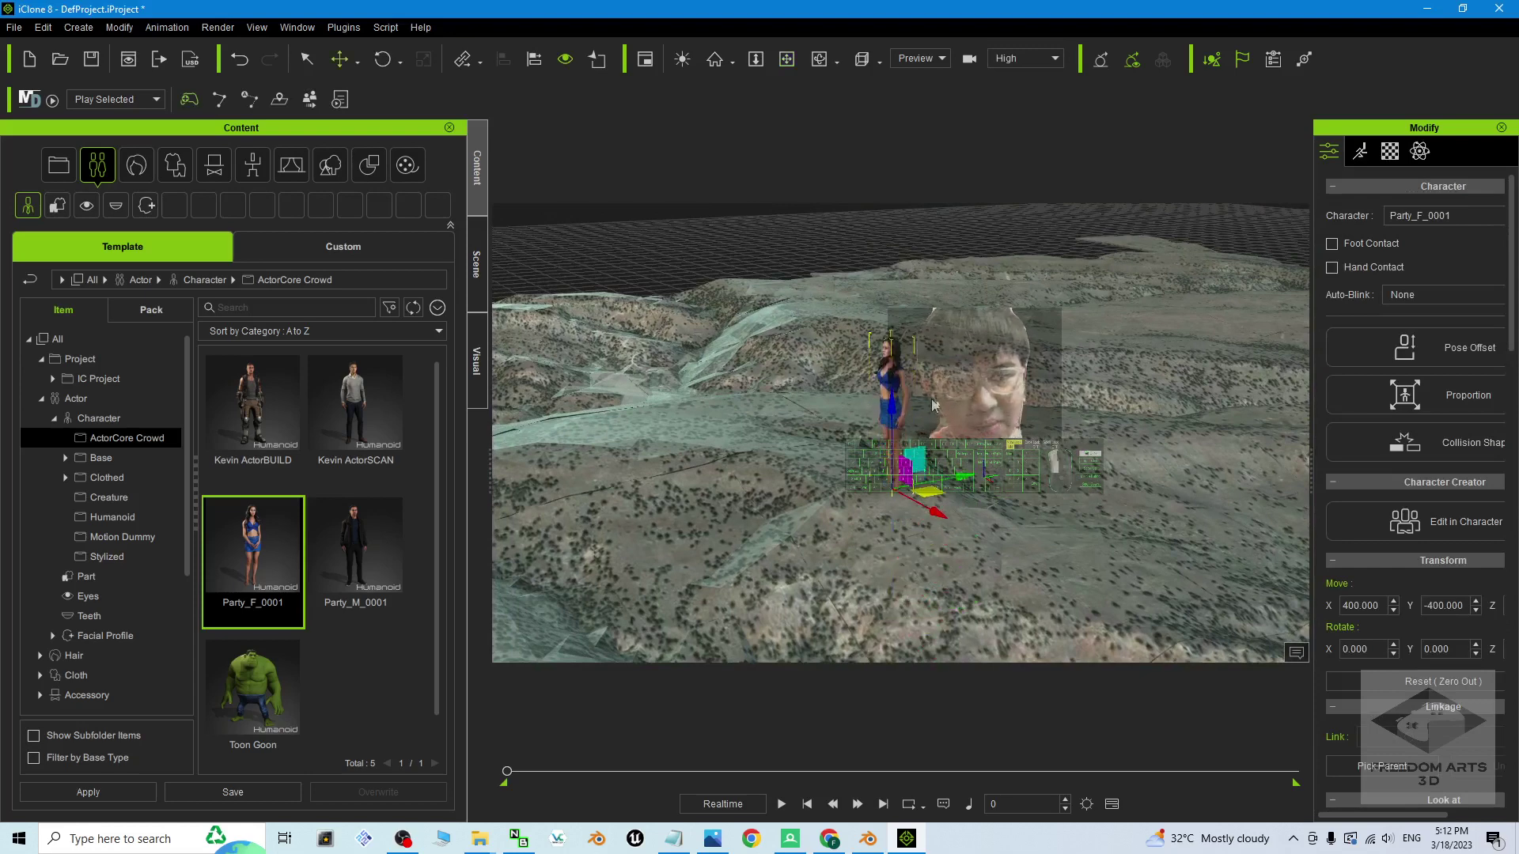
{"action": "scroll", "coordinate": [1030, 410], "scroll_direction": "up", "scroll_amount": 4}
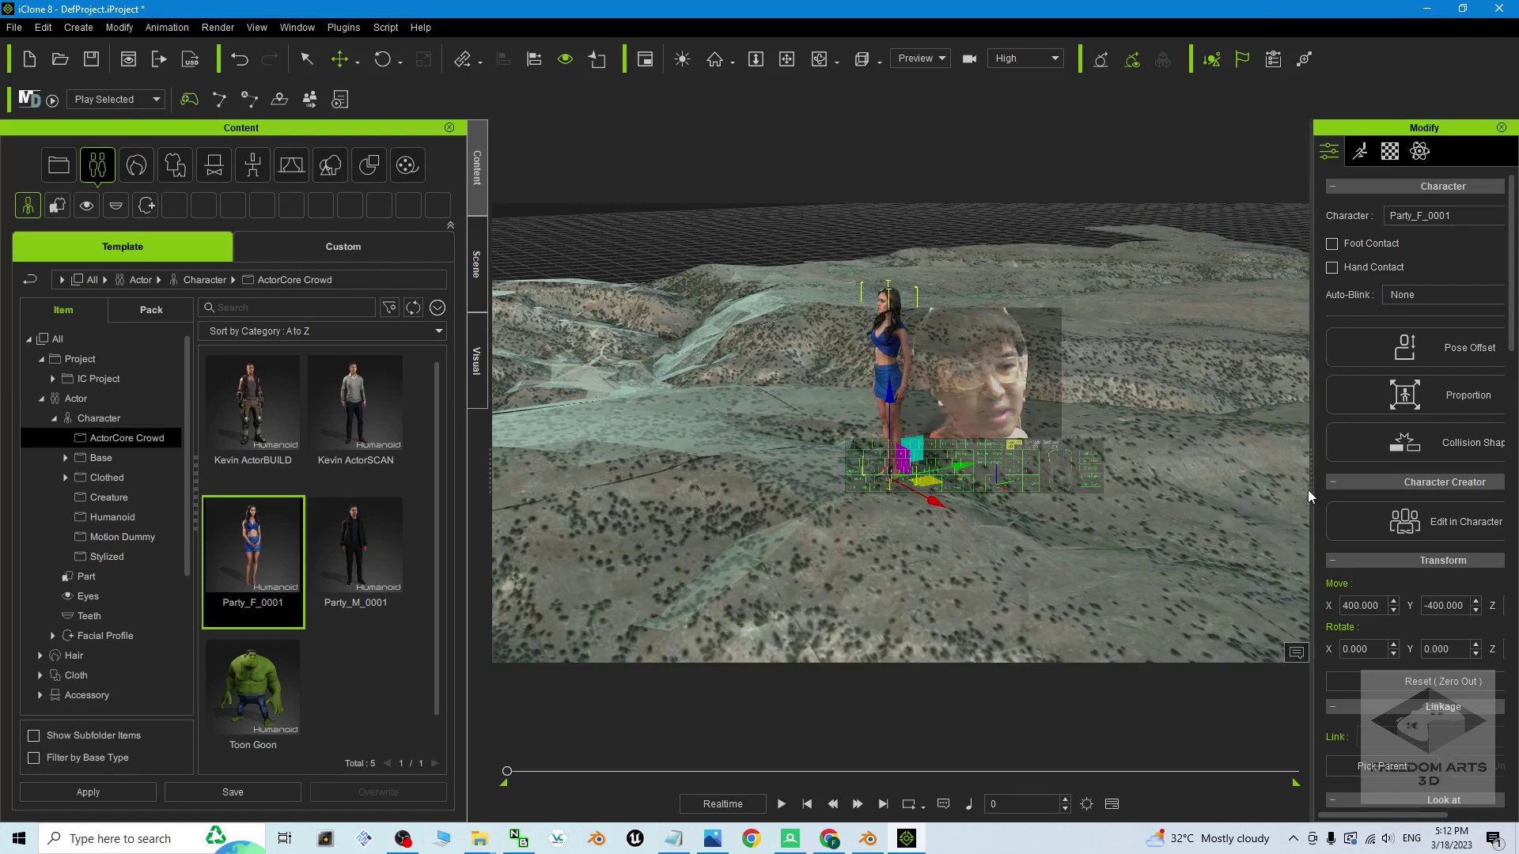
{"action": "left_click_drag", "start_coordinate": [1301, 470], "coordinate": [1172, 451]}
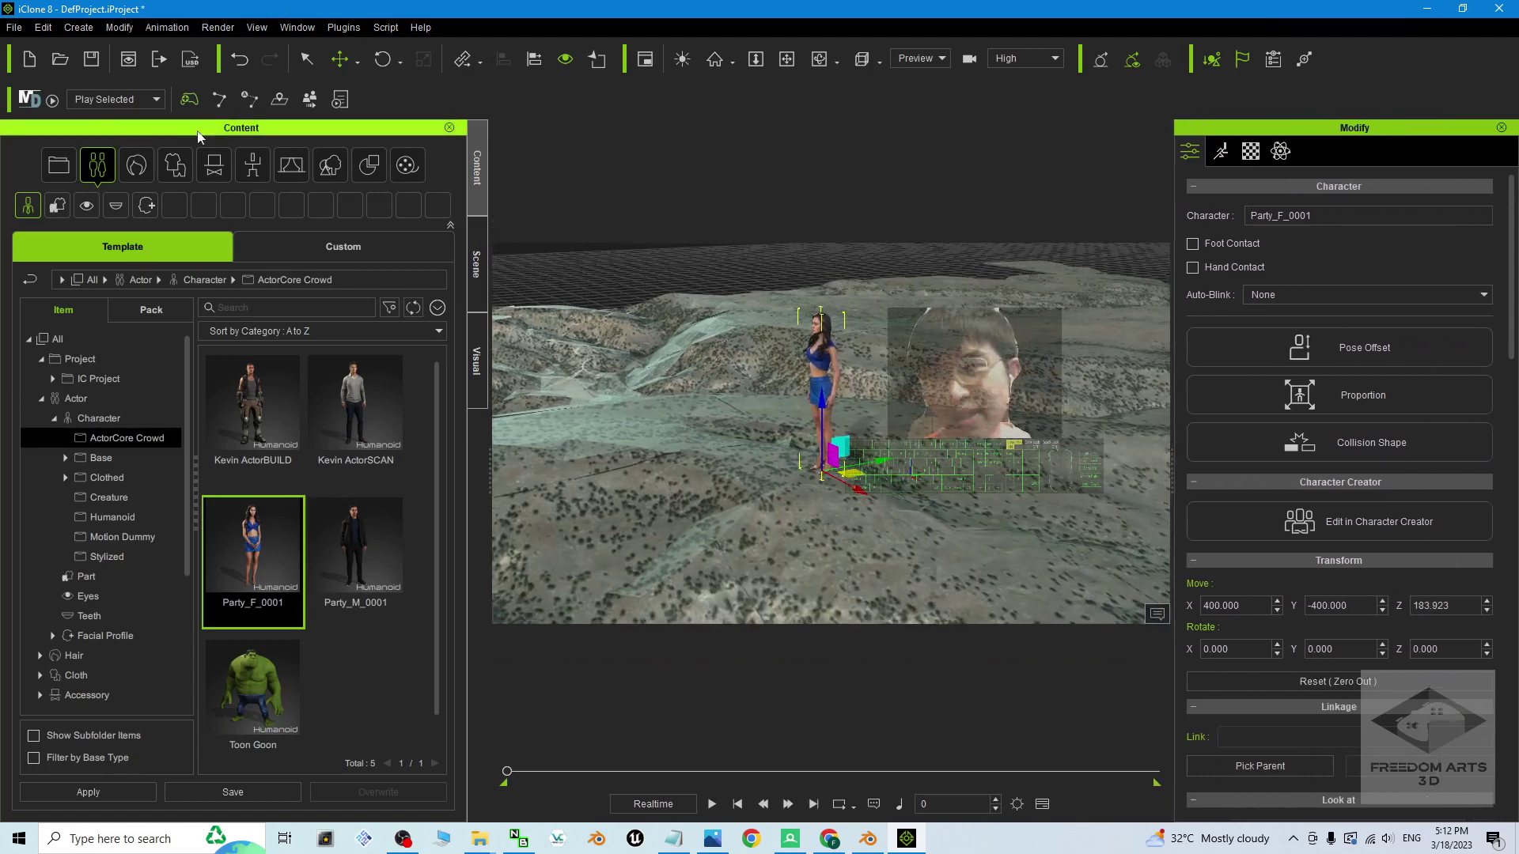
Start Motion Director for Party_F_0001 with Male motion data, walking in Casual-Walk mode
{"action": "left_click", "coordinate": [52, 101]}
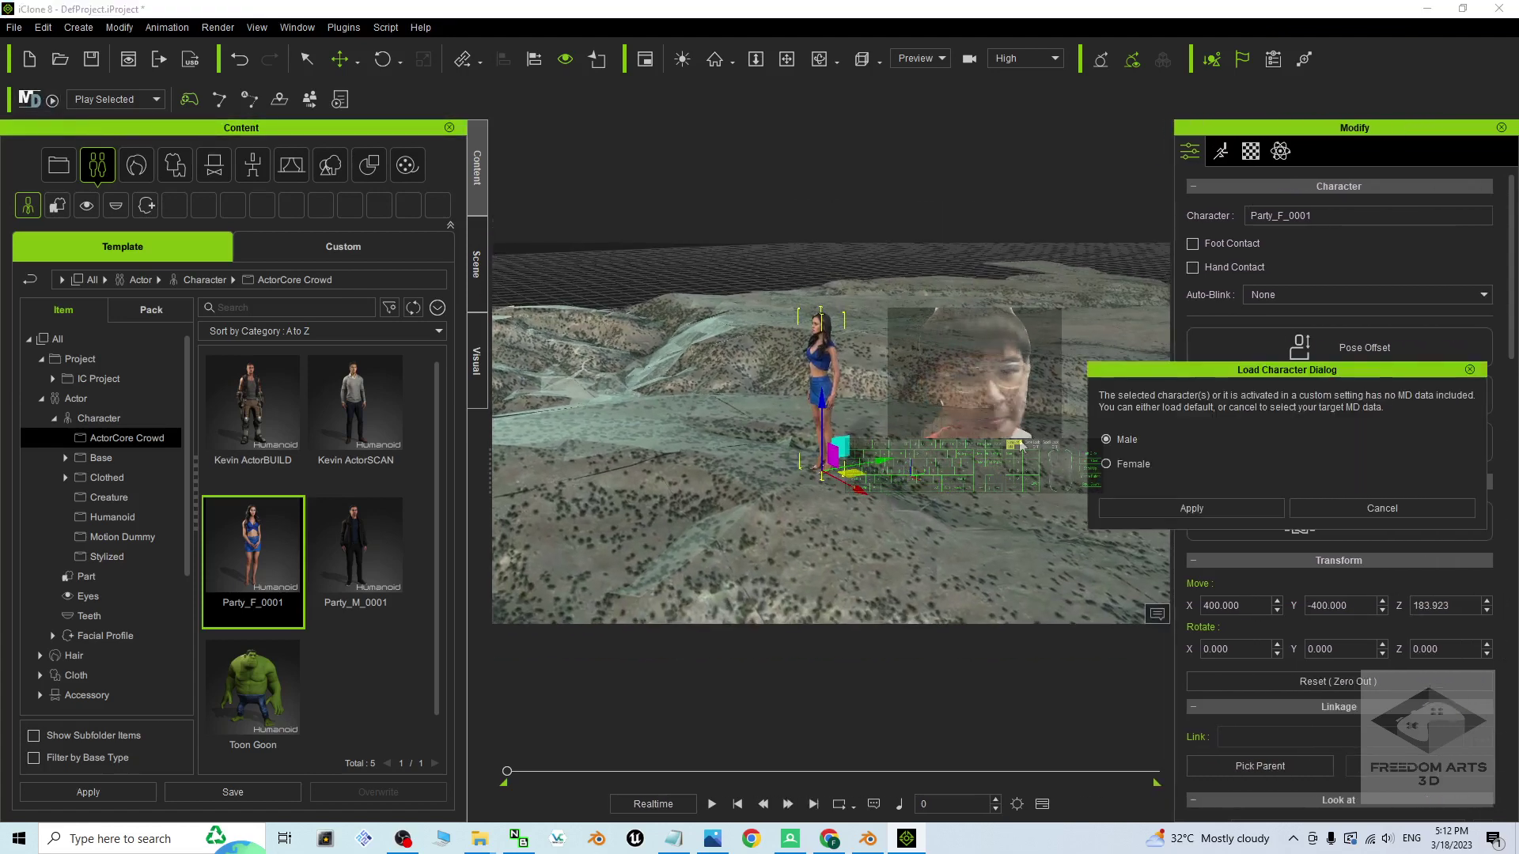
{"action": "left_click", "coordinate": [1170, 506]}
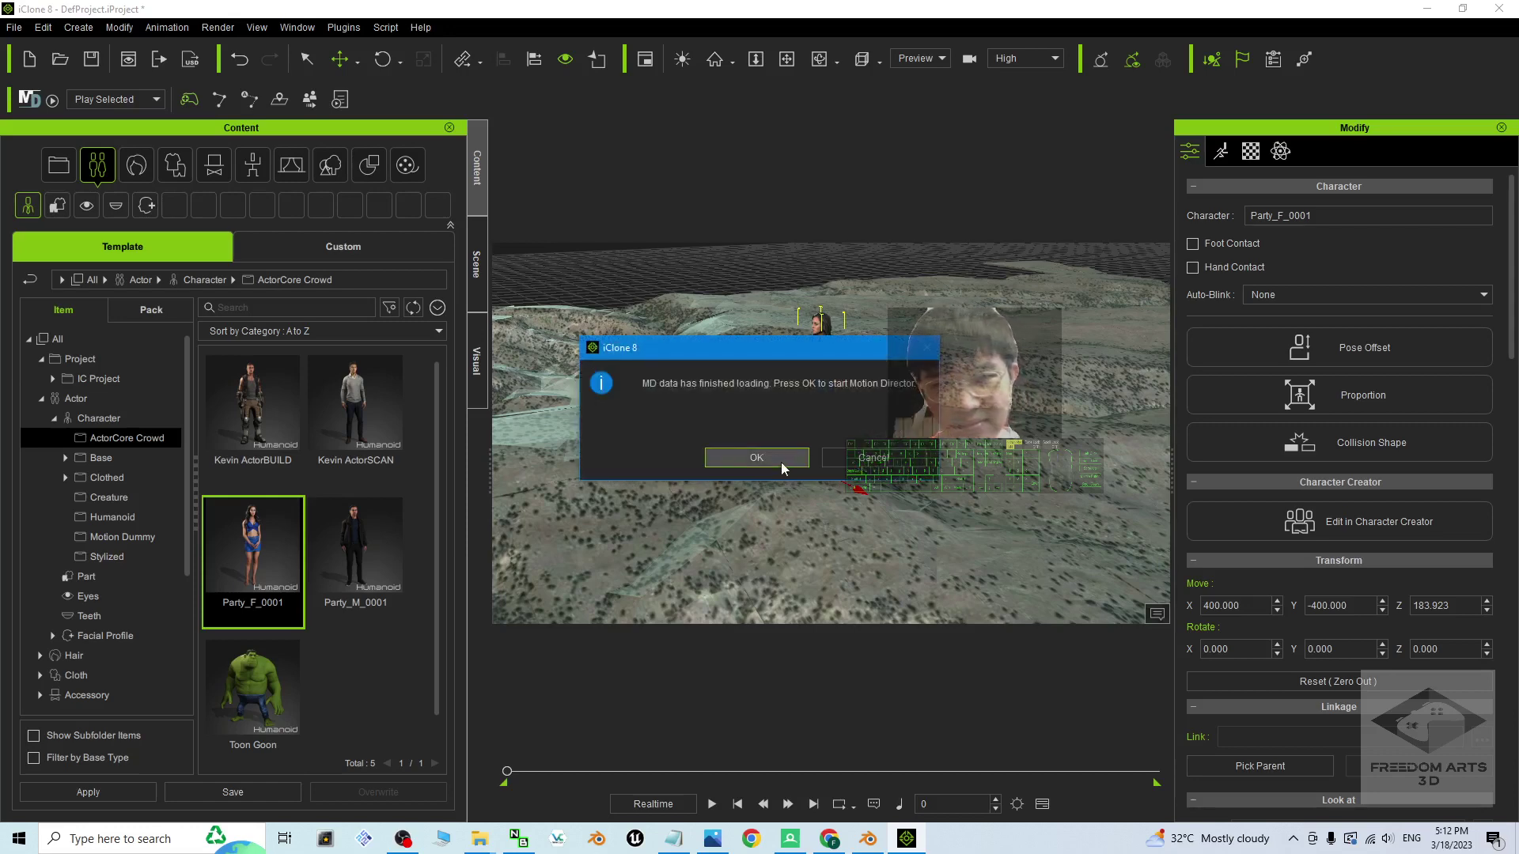
{"action": "left_click", "coordinate": [773, 473]}
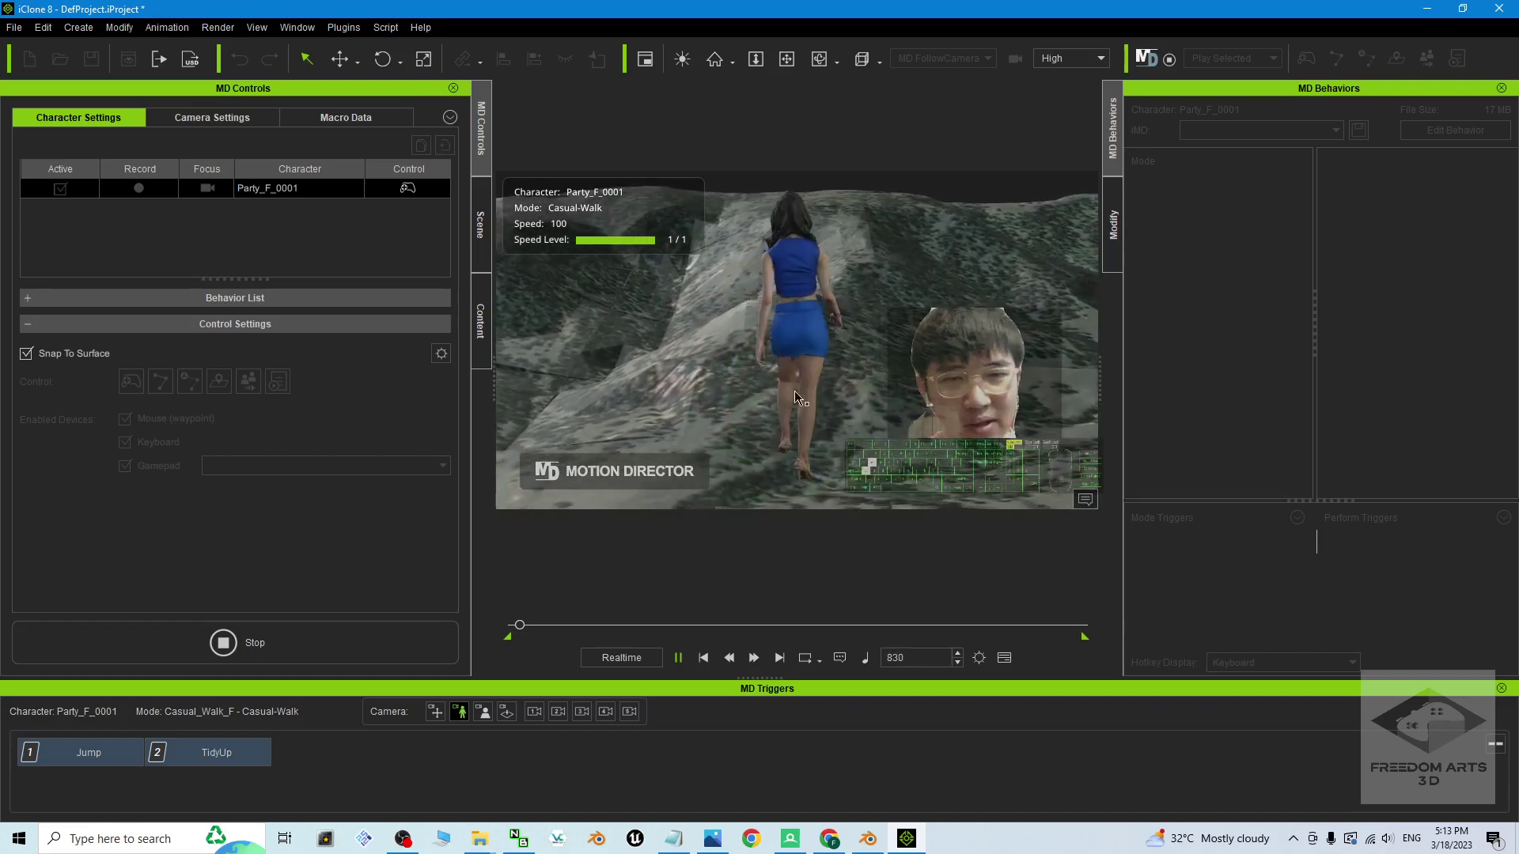
Steer the character across the terrain with S, A and D, then stop and exit Motion Director
{"action": "key", "text": "s"}
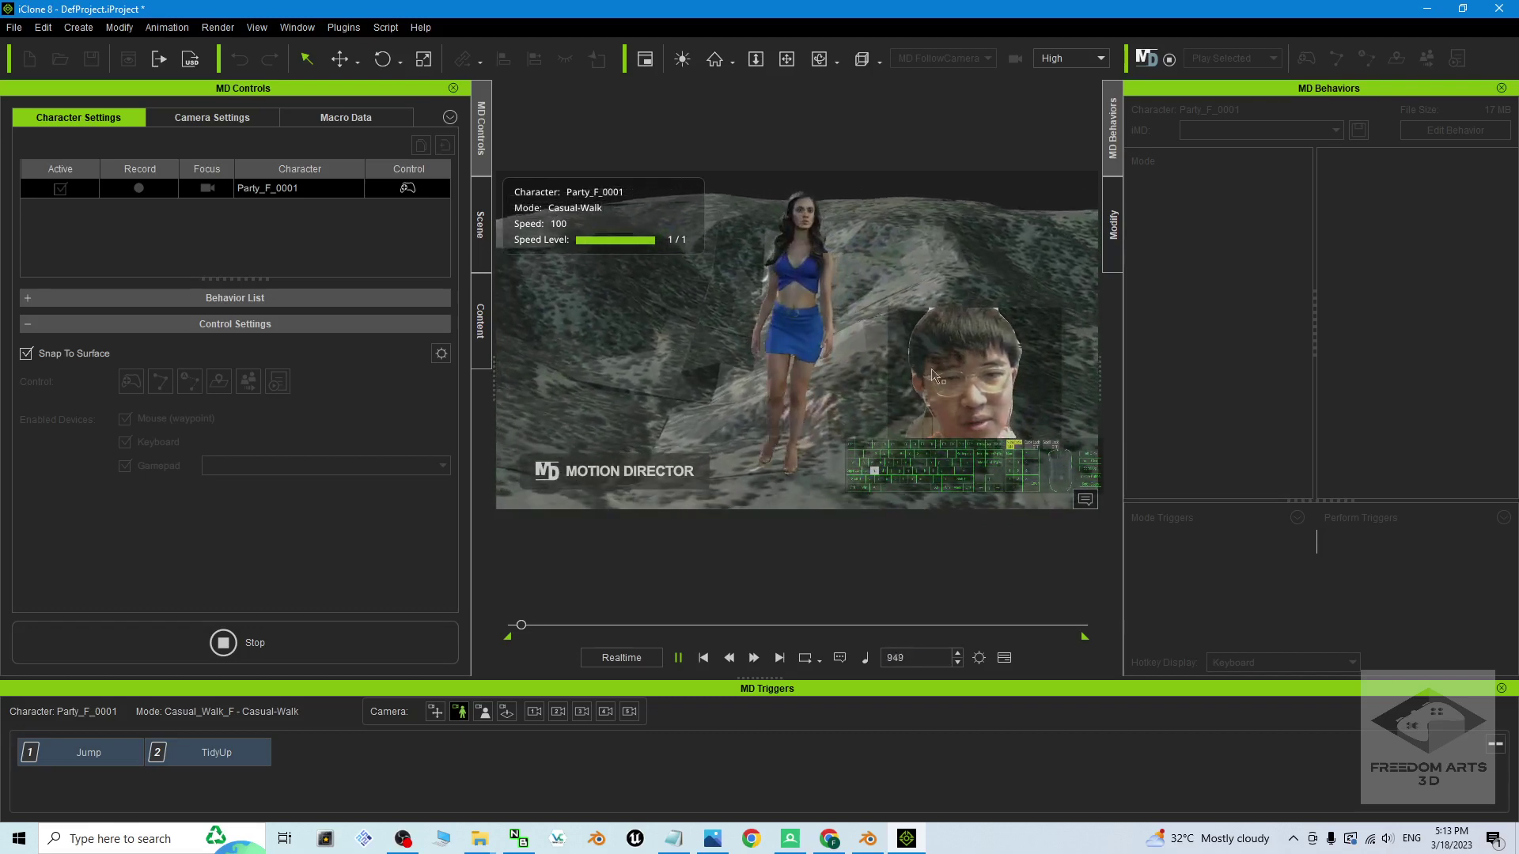
{"action": "key", "text": "a"}
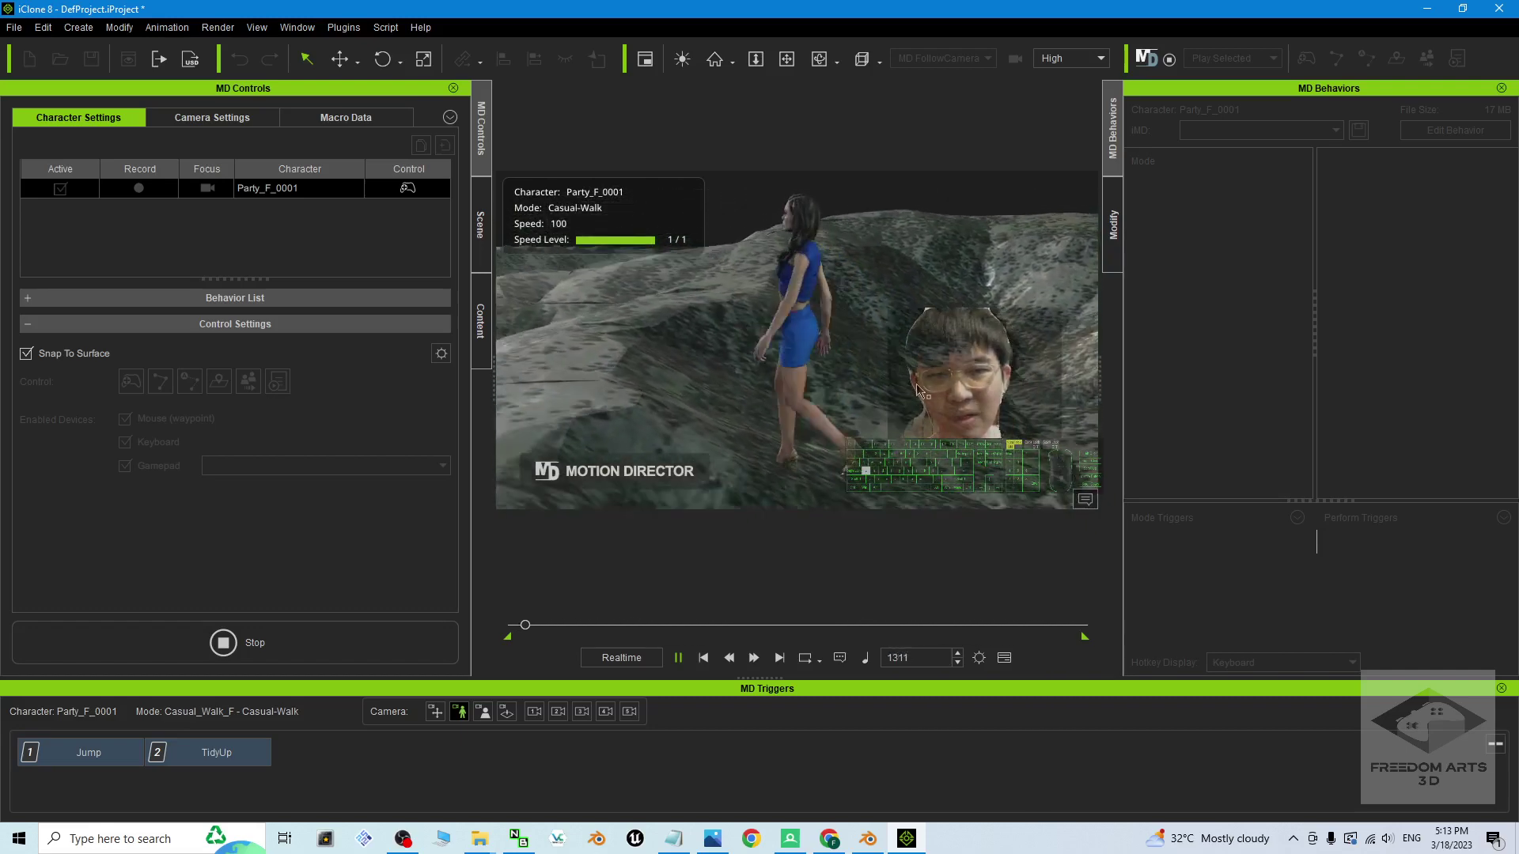
{"action": "key", "text": "d"}
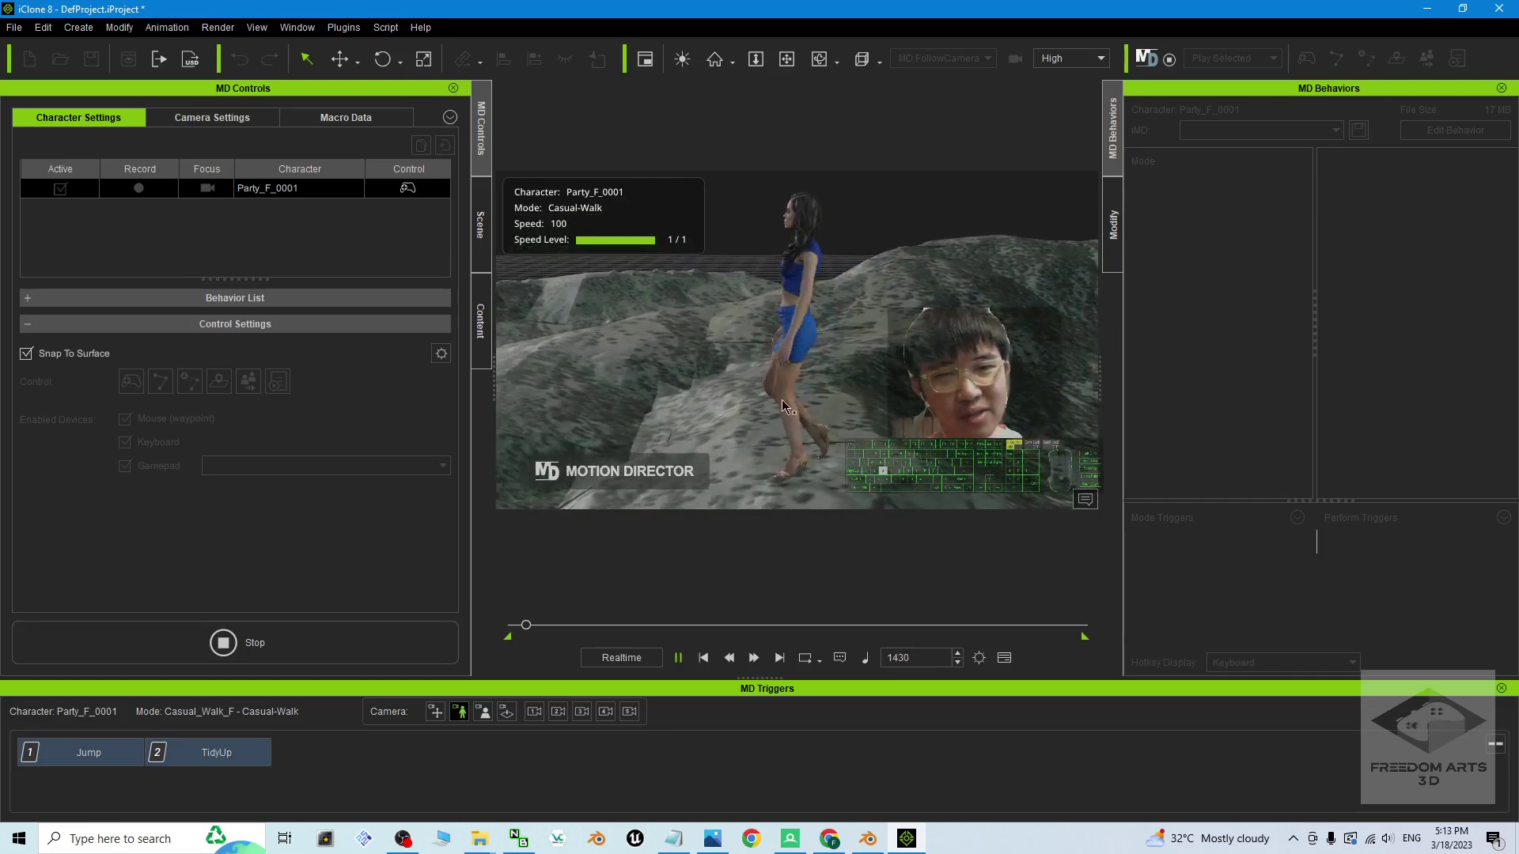
{"action": "left_click", "coordinate": [251, 643]}
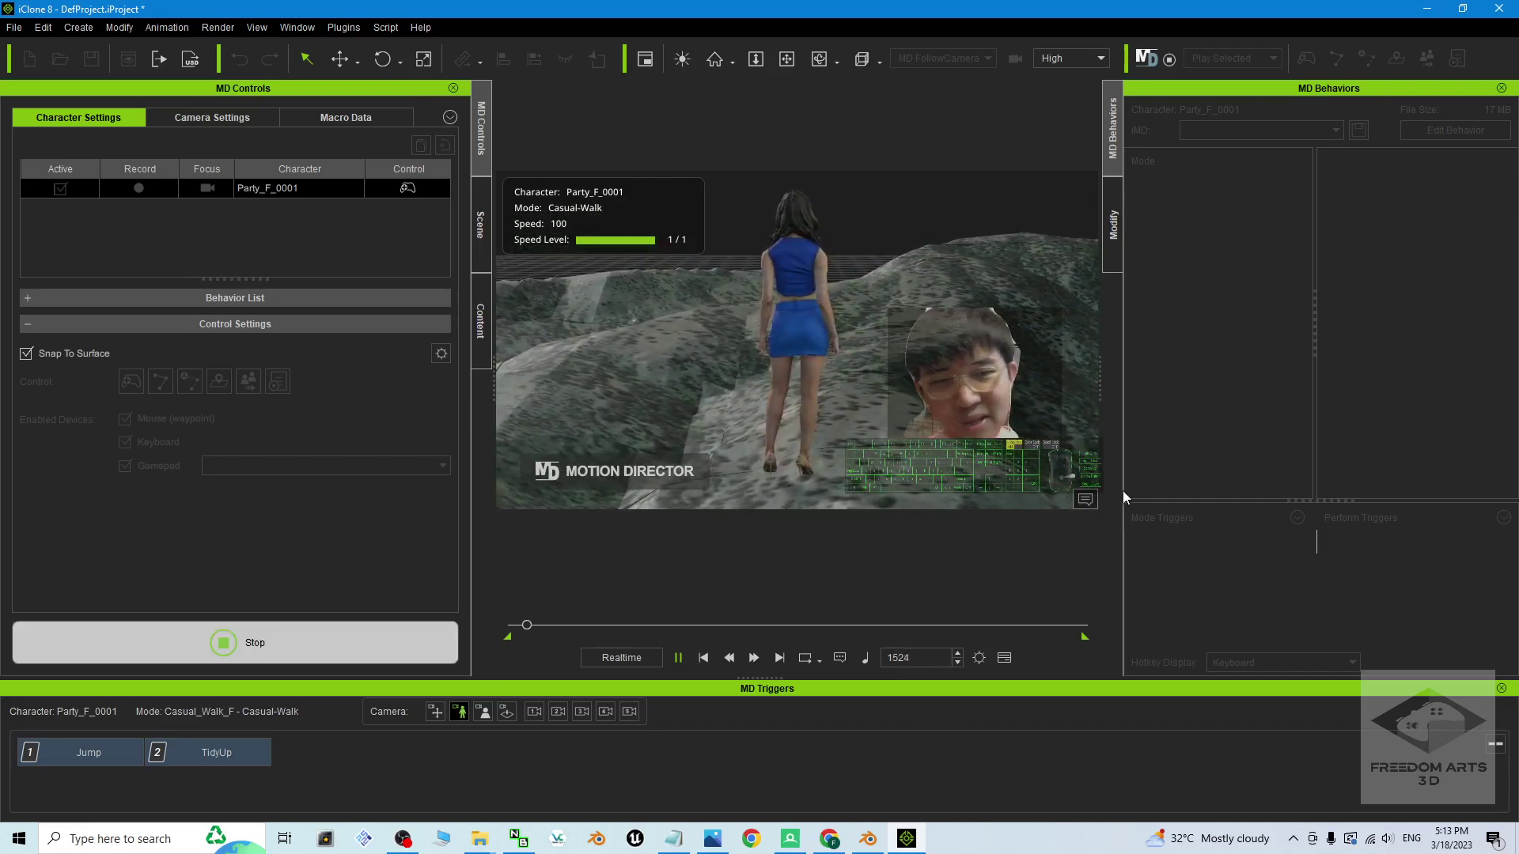
{"action": "key", "text": "Escape"}
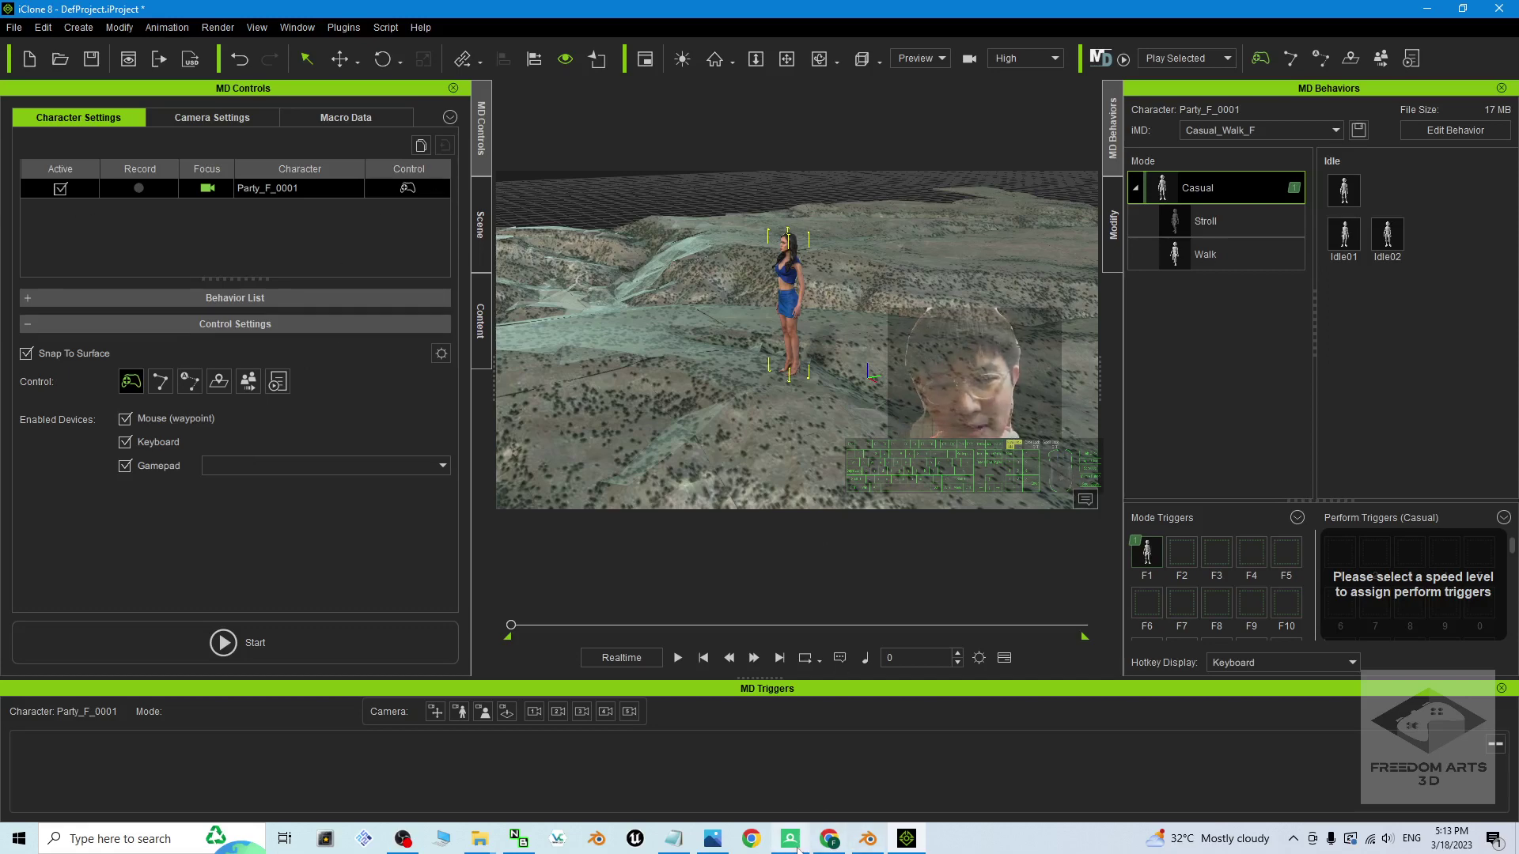
Select usa01 in the Scene list and save it as TerrainUSA01 in the custom Terrain library
{"action": "scroll", "coordinate": [824, 490], "scroll_direction": "down", "scroll_amount": 10}
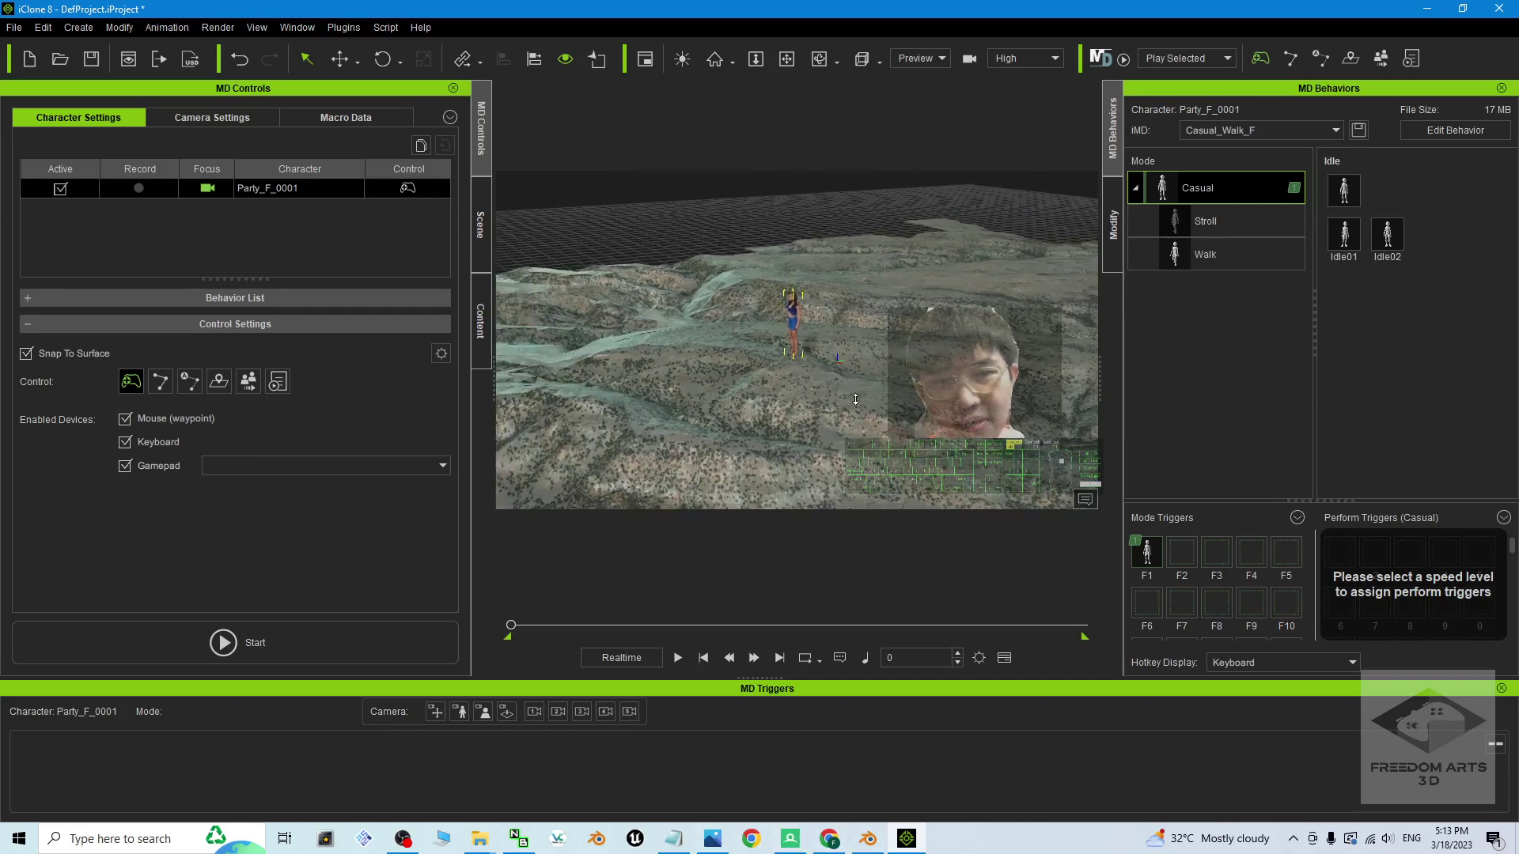
{"action": "left_click", "coordinate": [481, 224]}
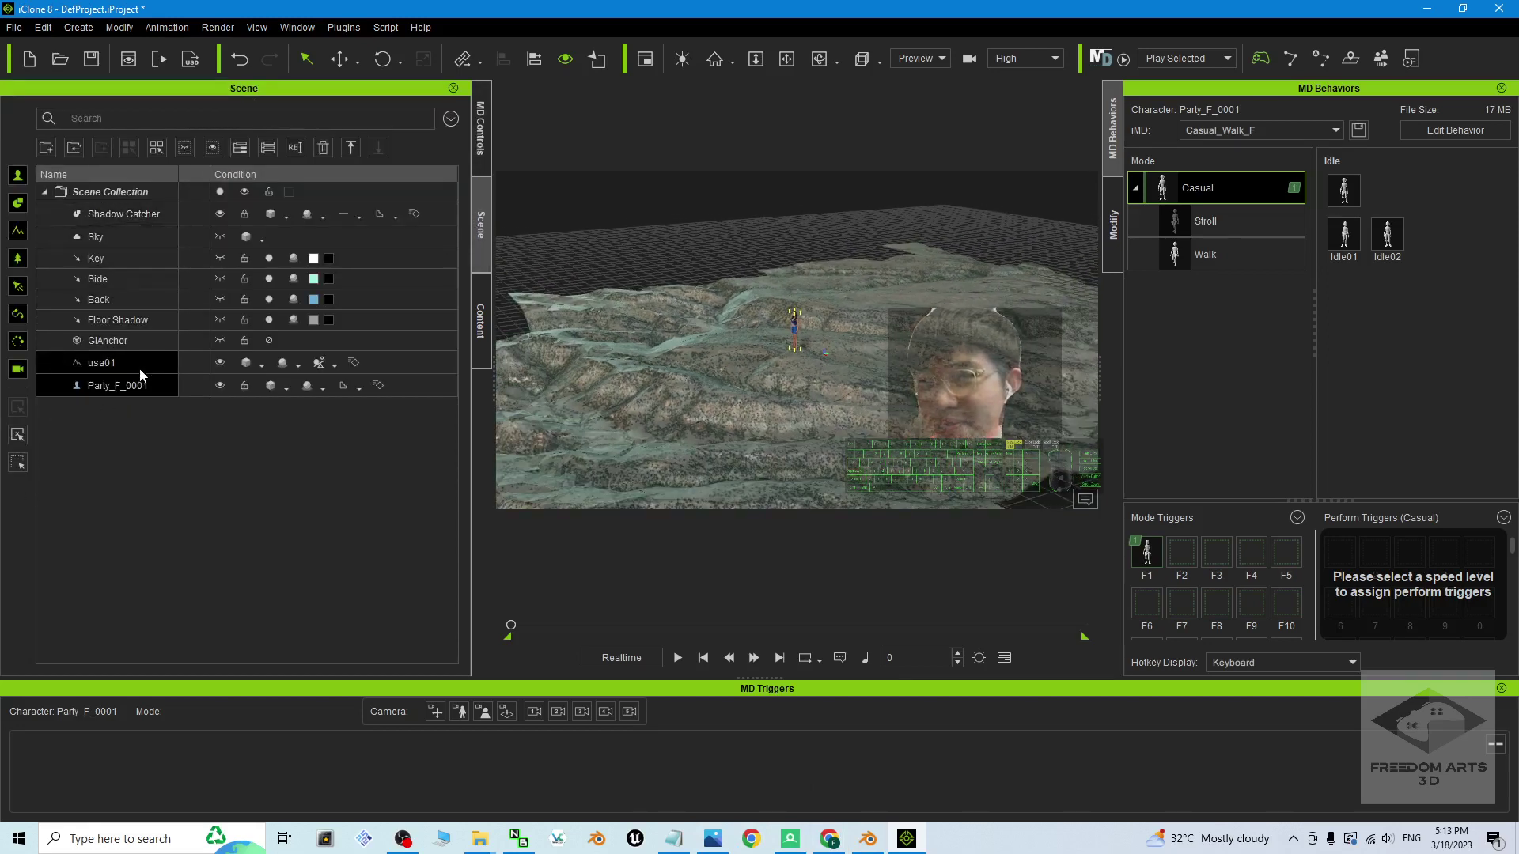
{"action": "left_click", "coordinate": [108, 369]}
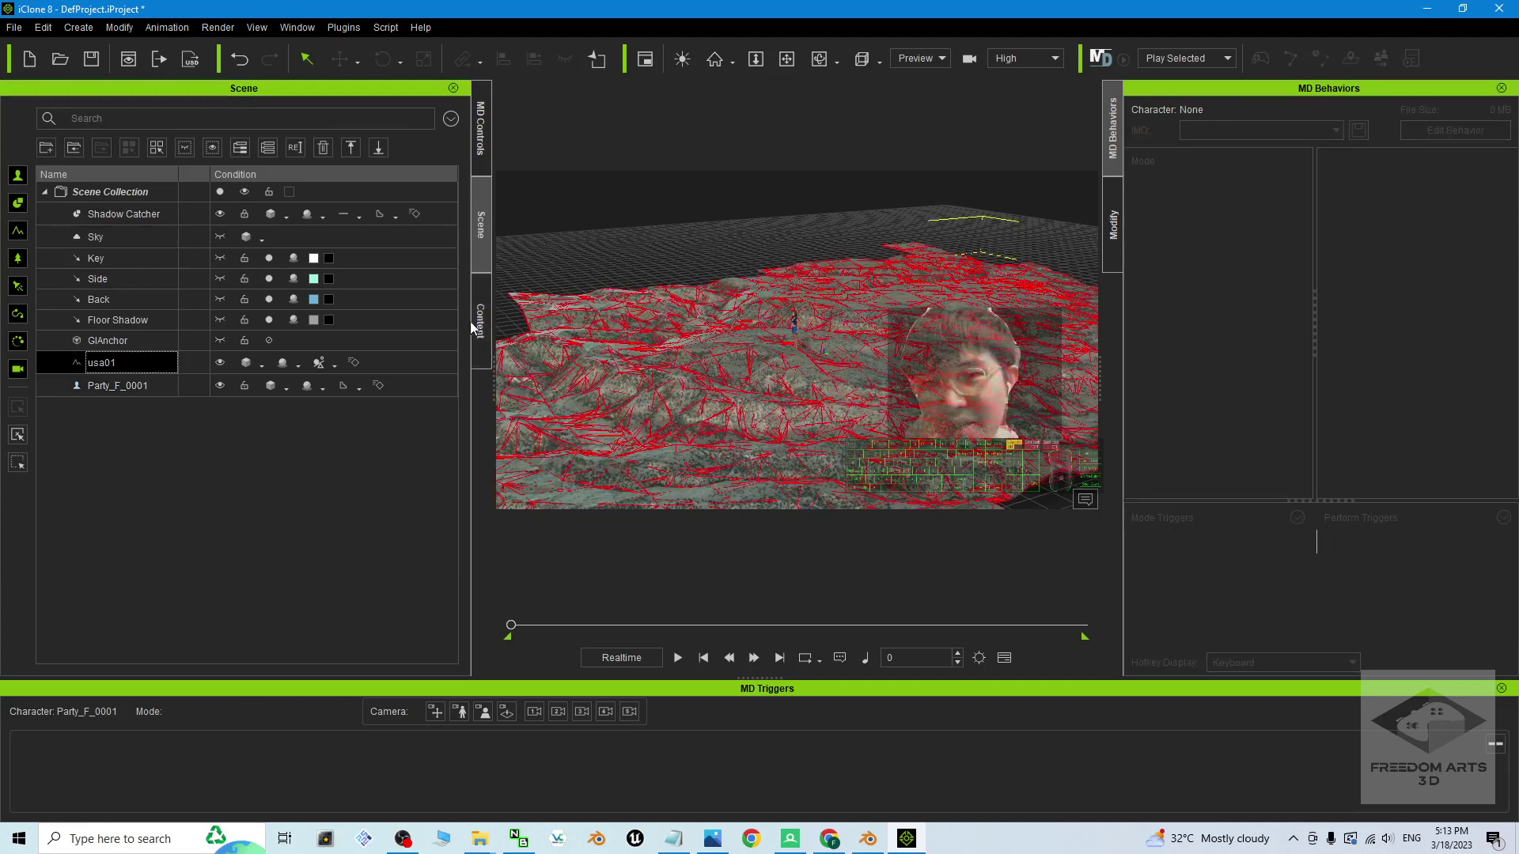
{"action": "left_click", "coordinate": [479, 320]}
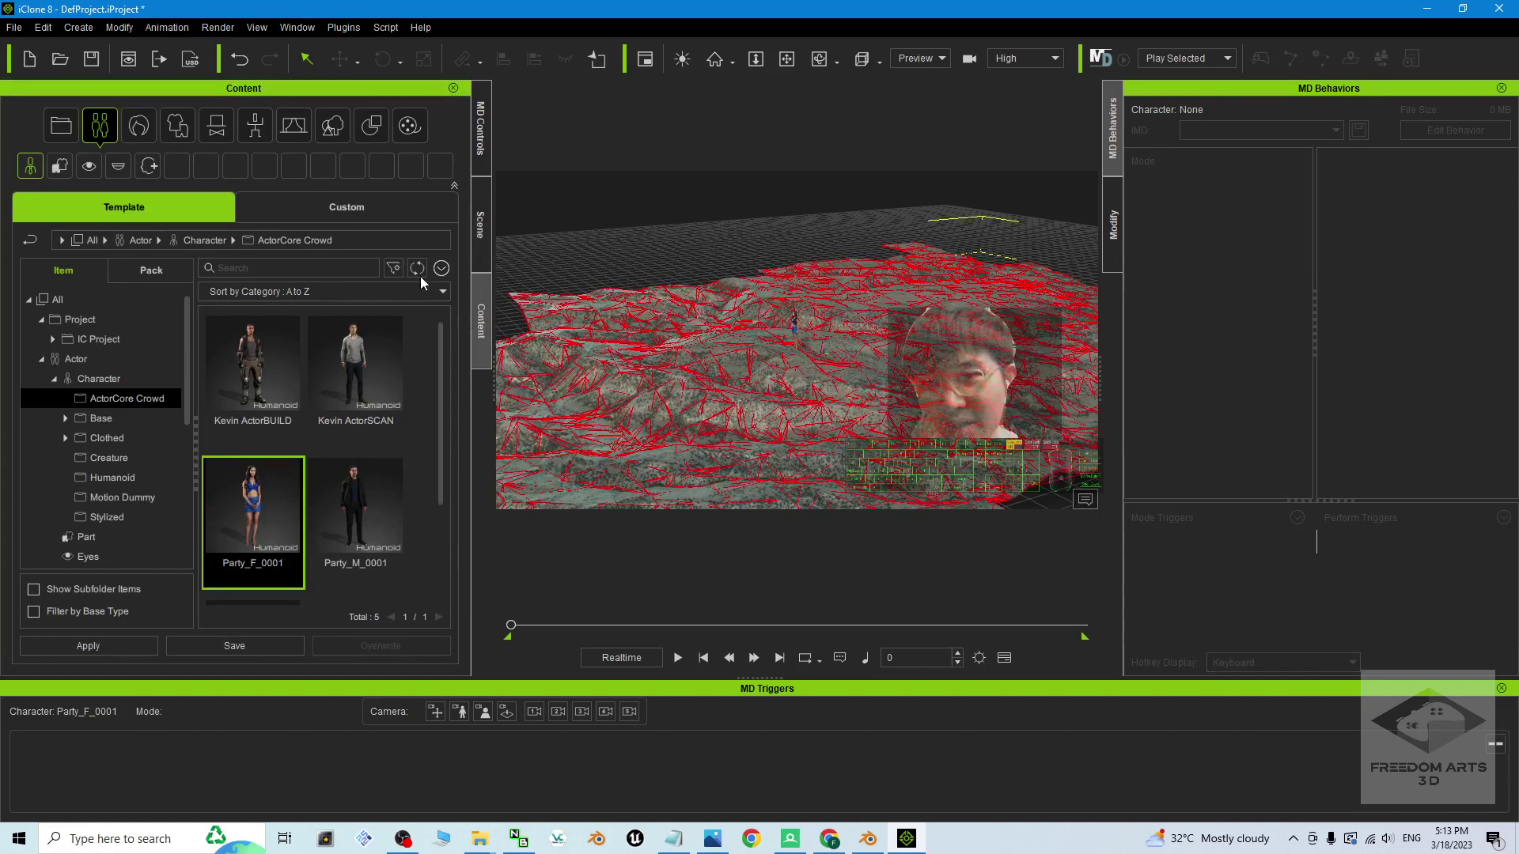
{"action": "left_click", "coordinate": [340, 206]}
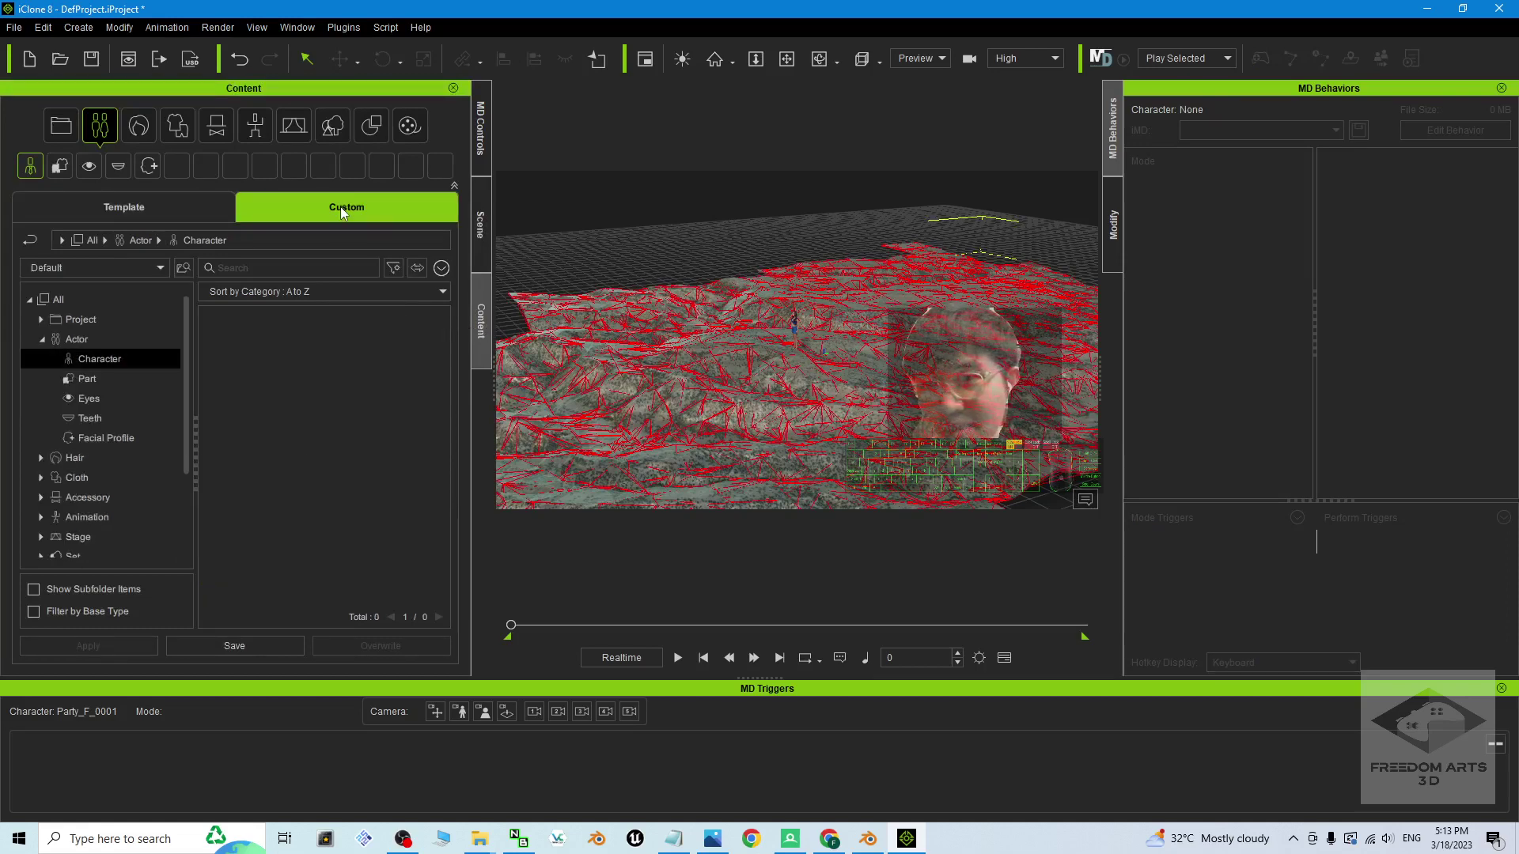
{"action": "left_click", "coordinate": [332, 126]}
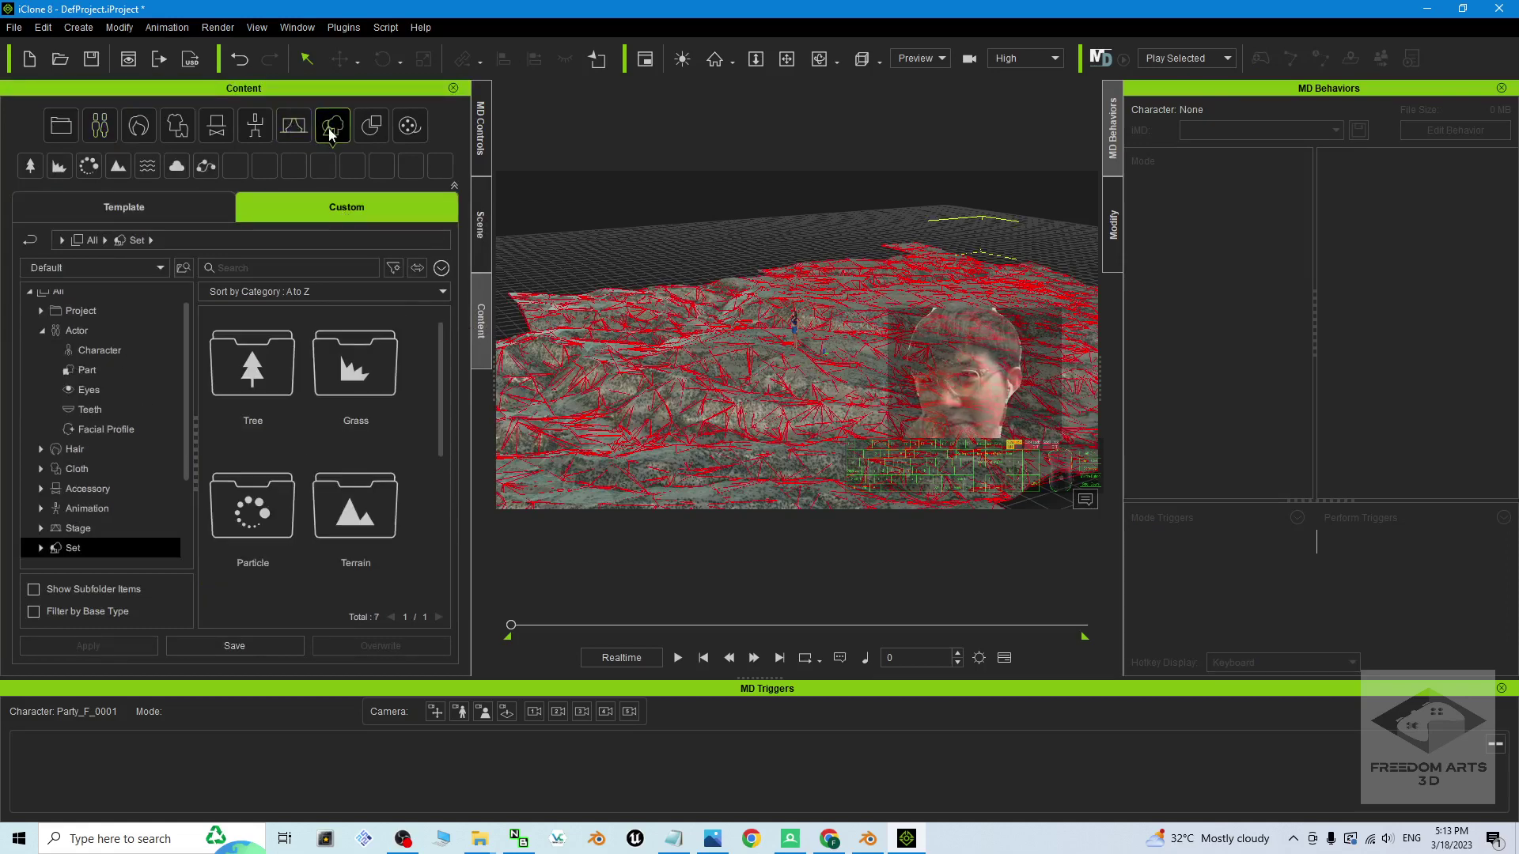
{"action": "left_click", "coordinate": [119, 167]}
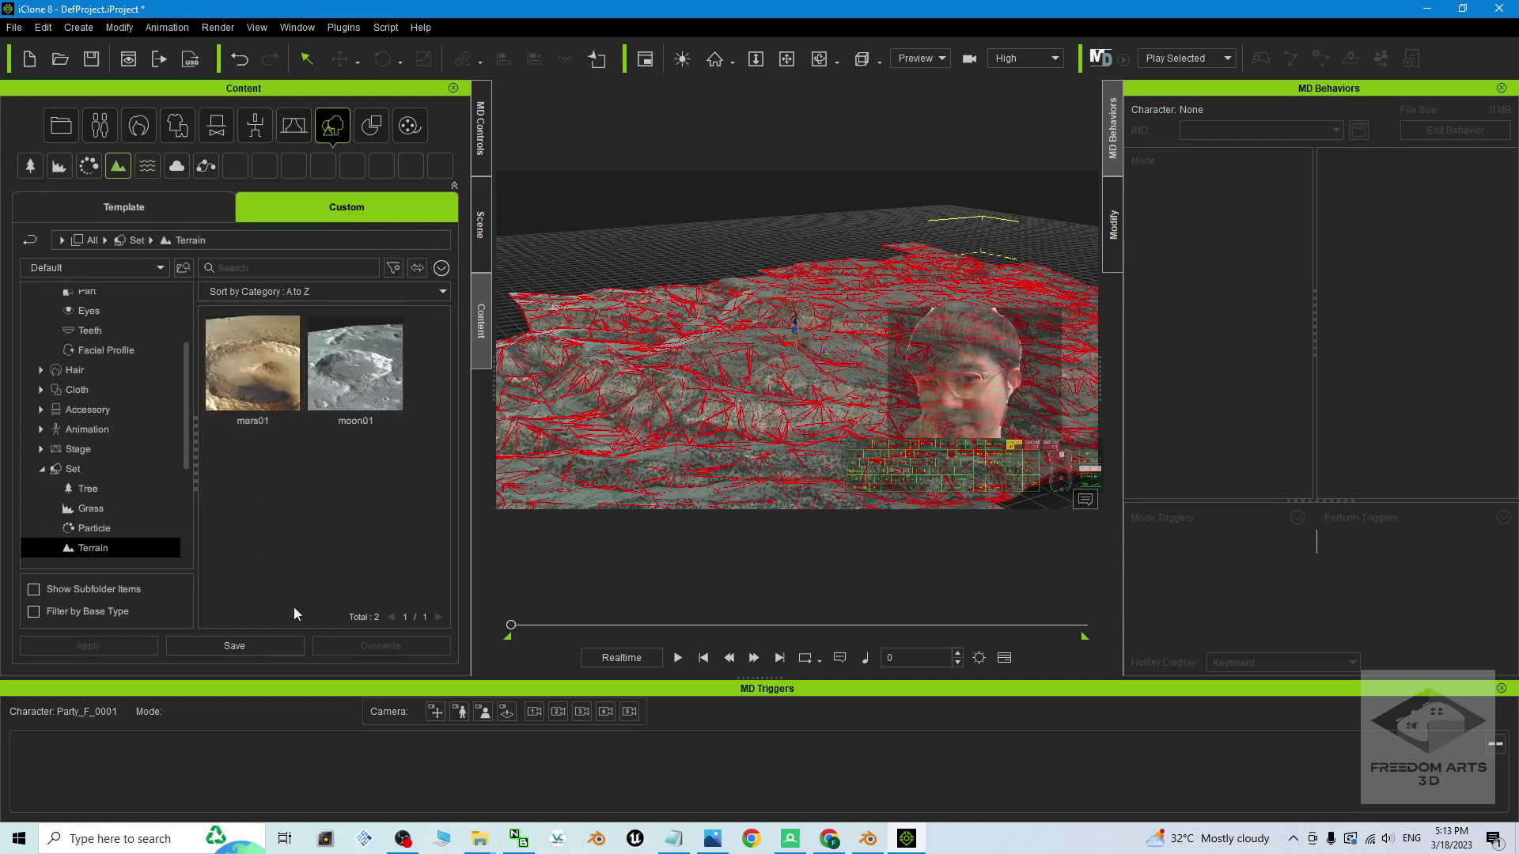
{"action": "left_click", "coordinate": [268, 649]}
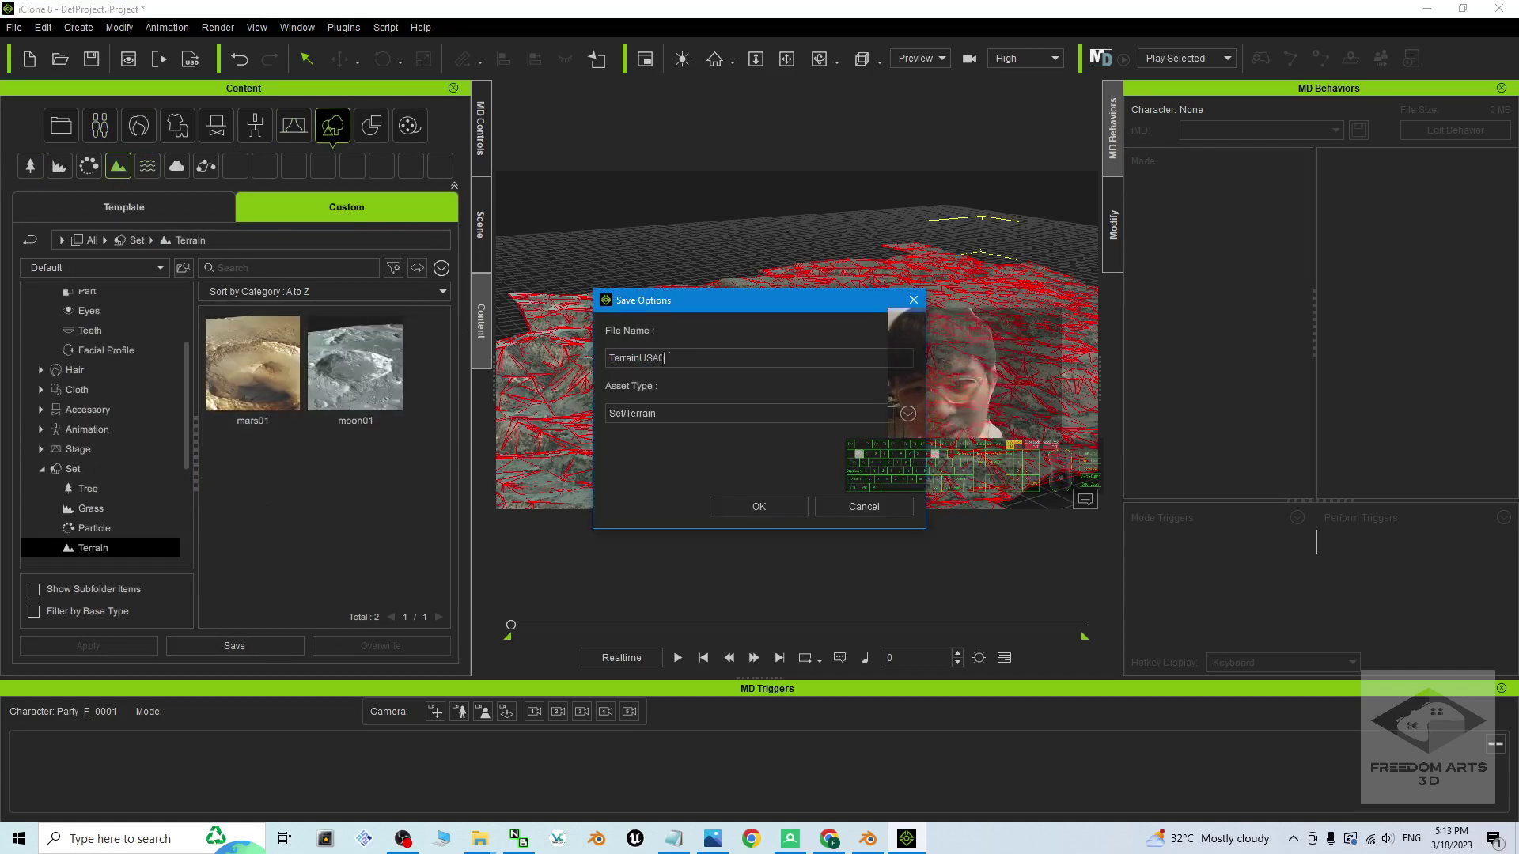
{"action": "key", "text": "Return"}
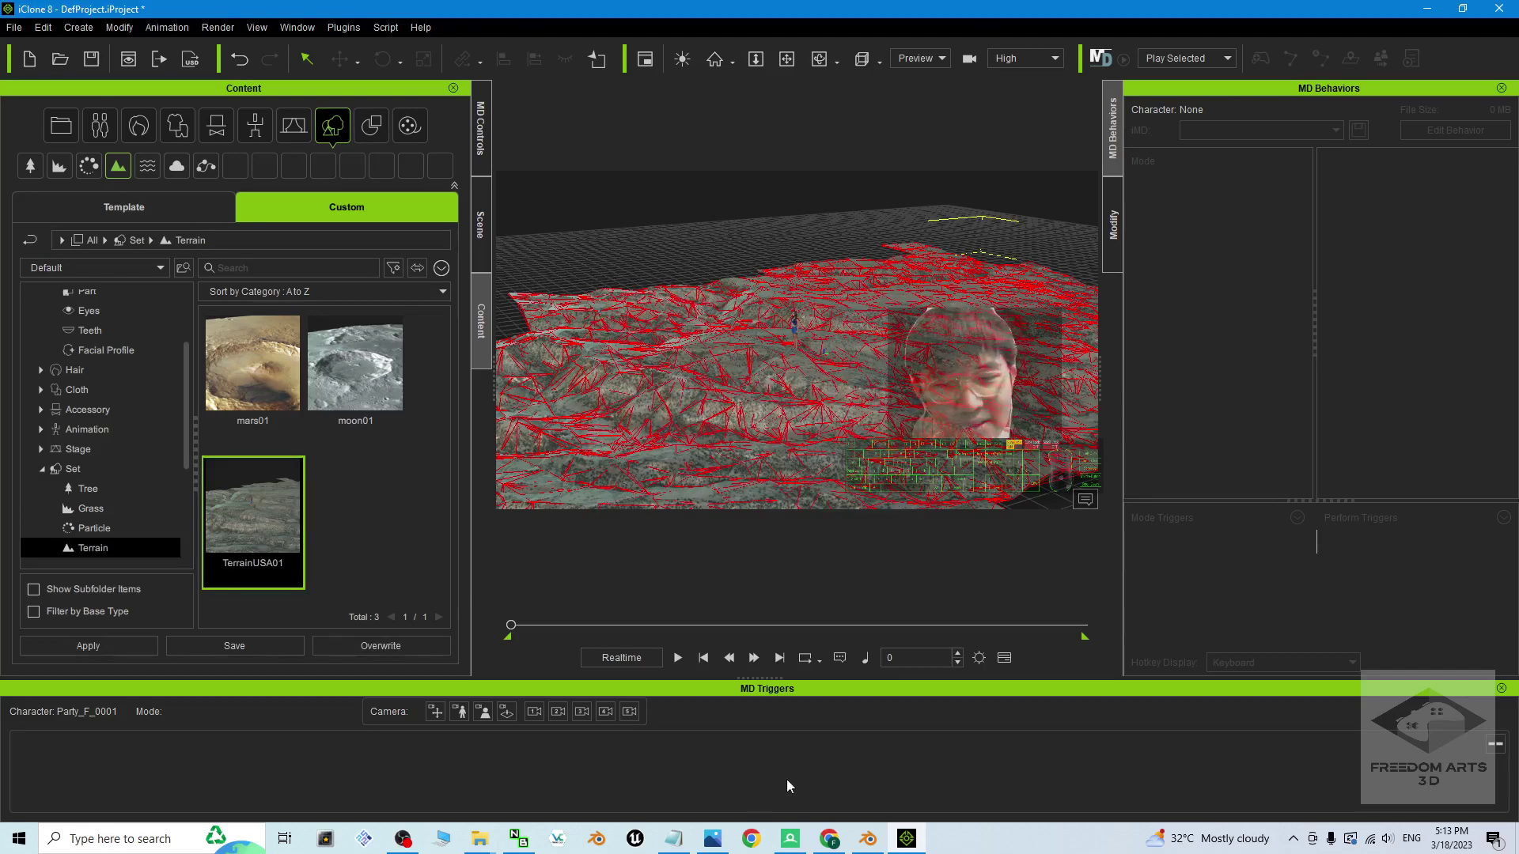
{"action": "left_click", "coordinate": [795, 324]}
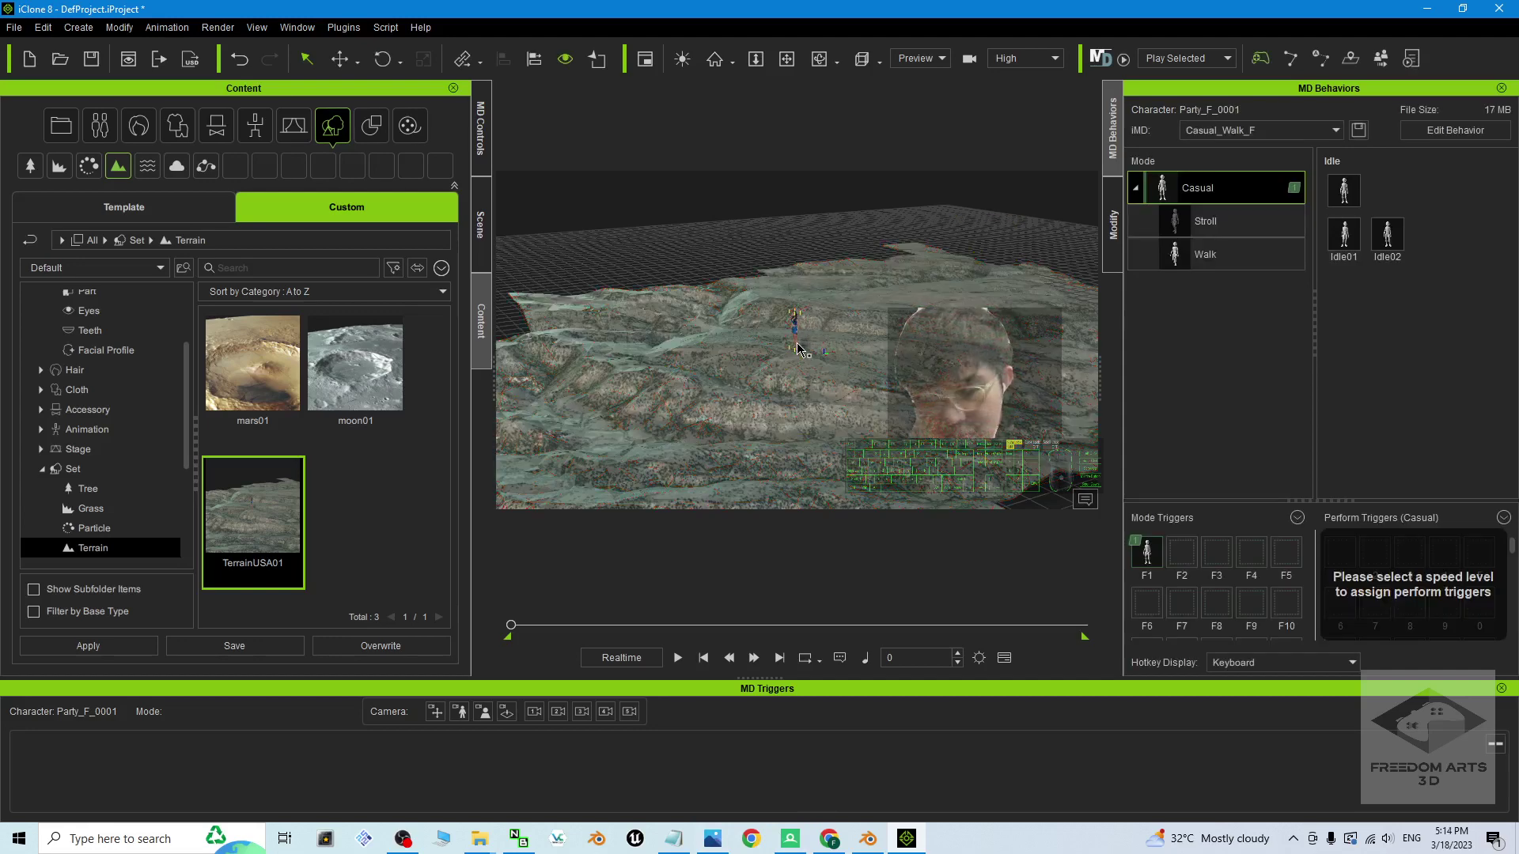
{"action": "key", "text": "Home"}
{"action": "left_click_drag", "start_coordinate": [917, 323], "coordinate": [838, 329]}
{"action": "right_click_drag", "start_coordinate": [839, 328], "coordinate": [766, 749]}
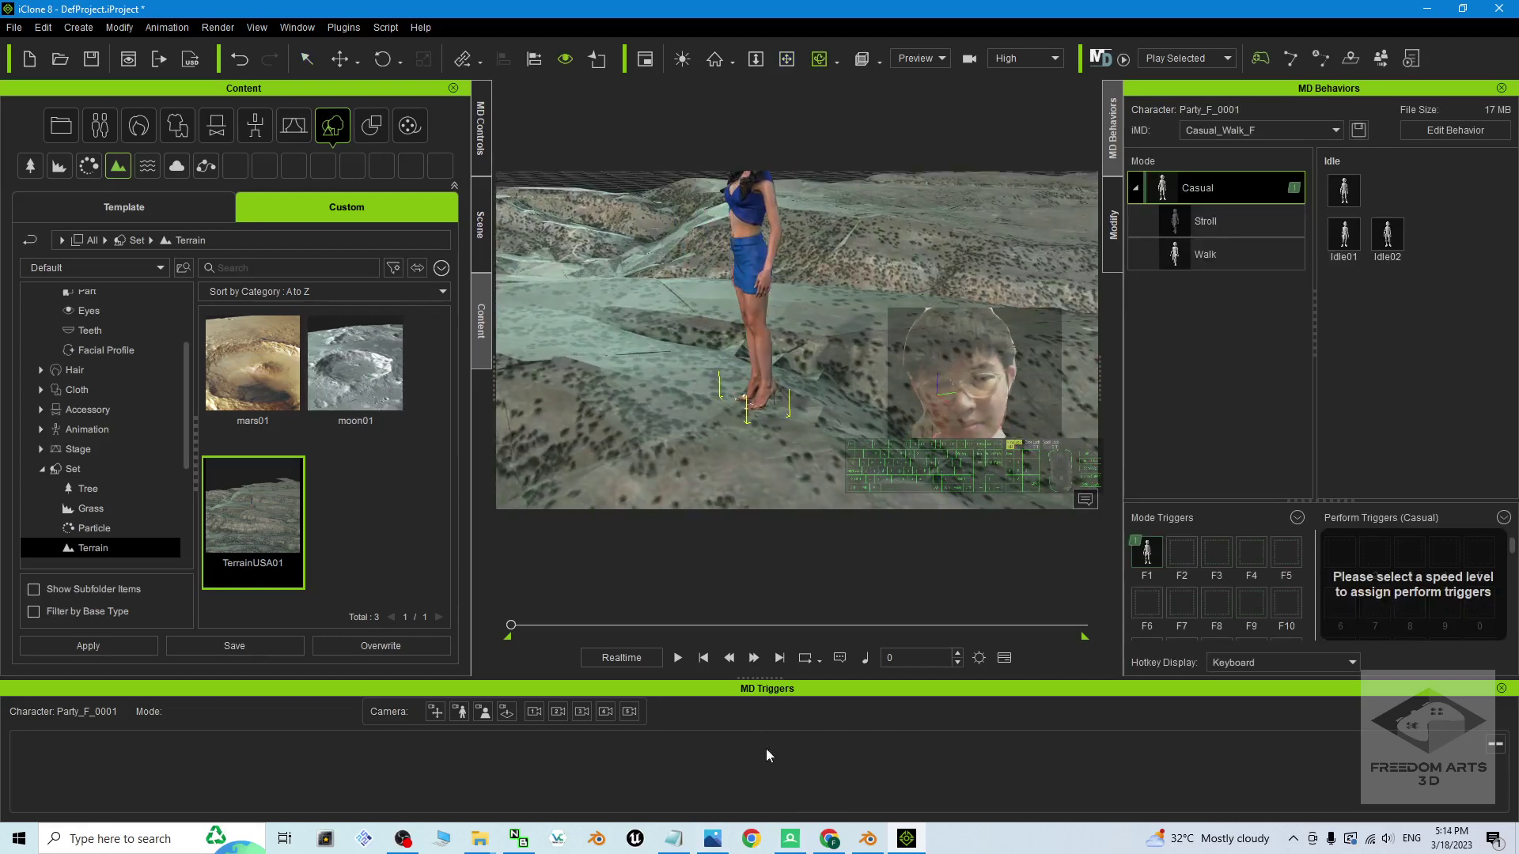
{"action": "left_click", "coordinate": [712, 840]}
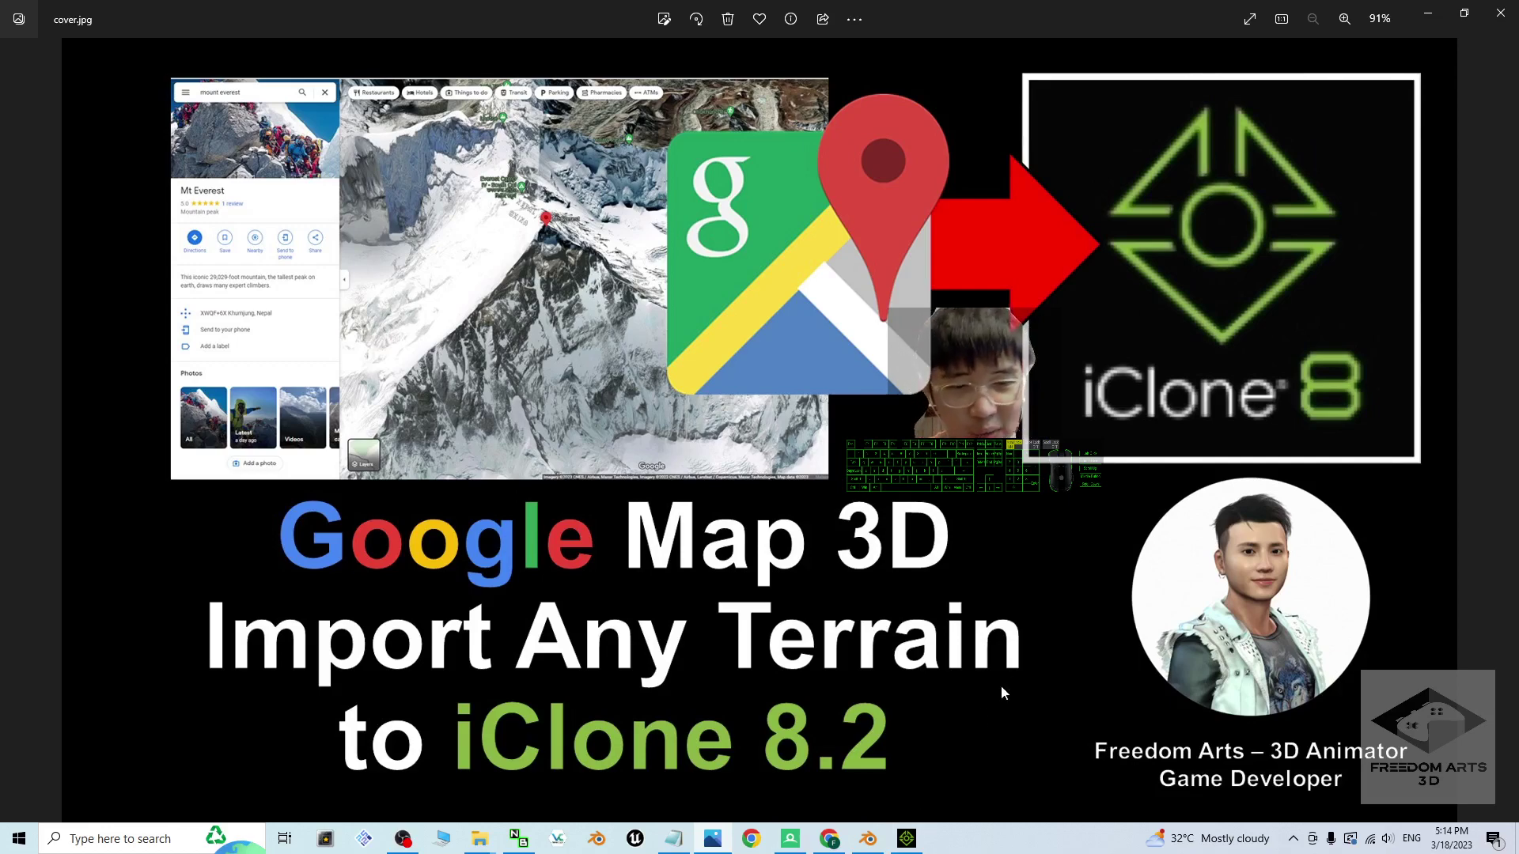
{"action": "left_click", "coordinate": [908, 837]}
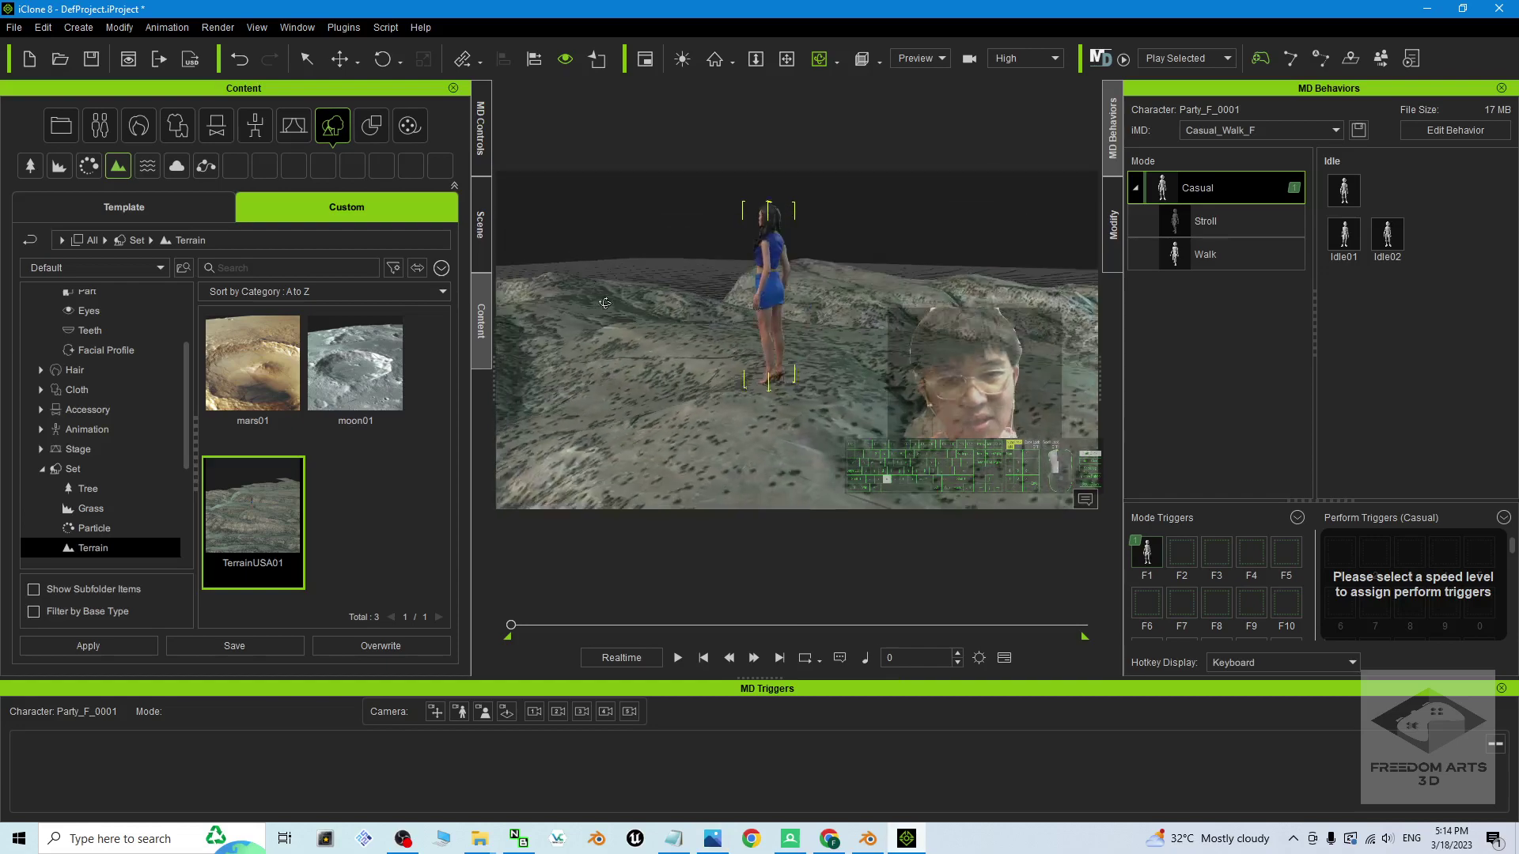
{"action": "key", "text": "x"}
{"action": "left_click_drag", "start_coordinate": [747, 303], "coordinate": [945, 420]}
{"action": "left_click_drag", "start_coordinate": [649, 332], "coordinate": [741, 407]}
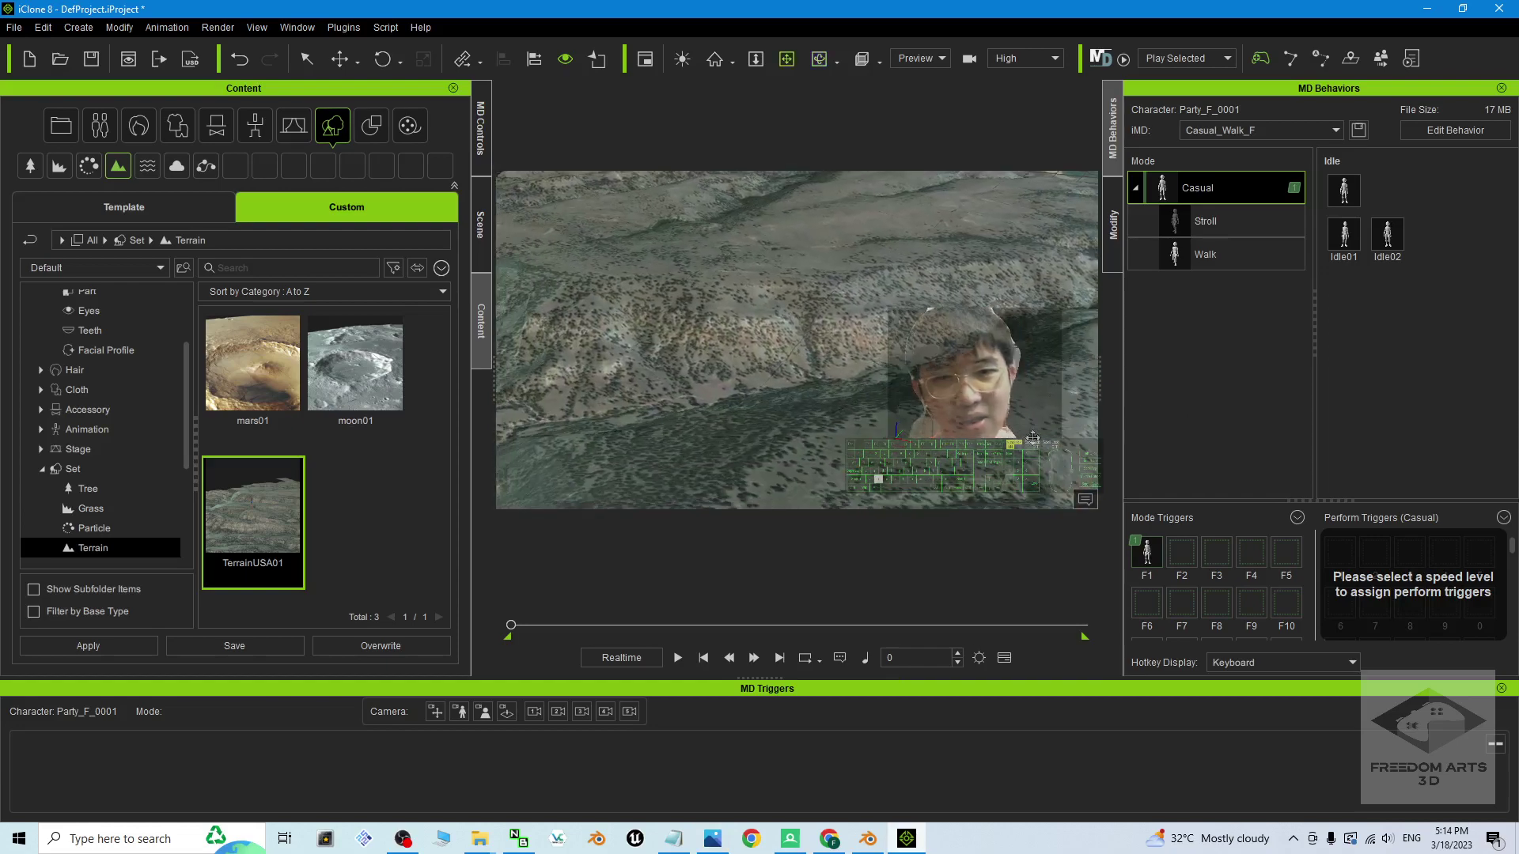
{"action": "middle_click_drag", "start_coordinate": [741, 408], "coordinate": [804, 322]}
{"action": "scroll", "coordinate": [805, 321], "scroll_direction": "down", "scroll_amount": 8}
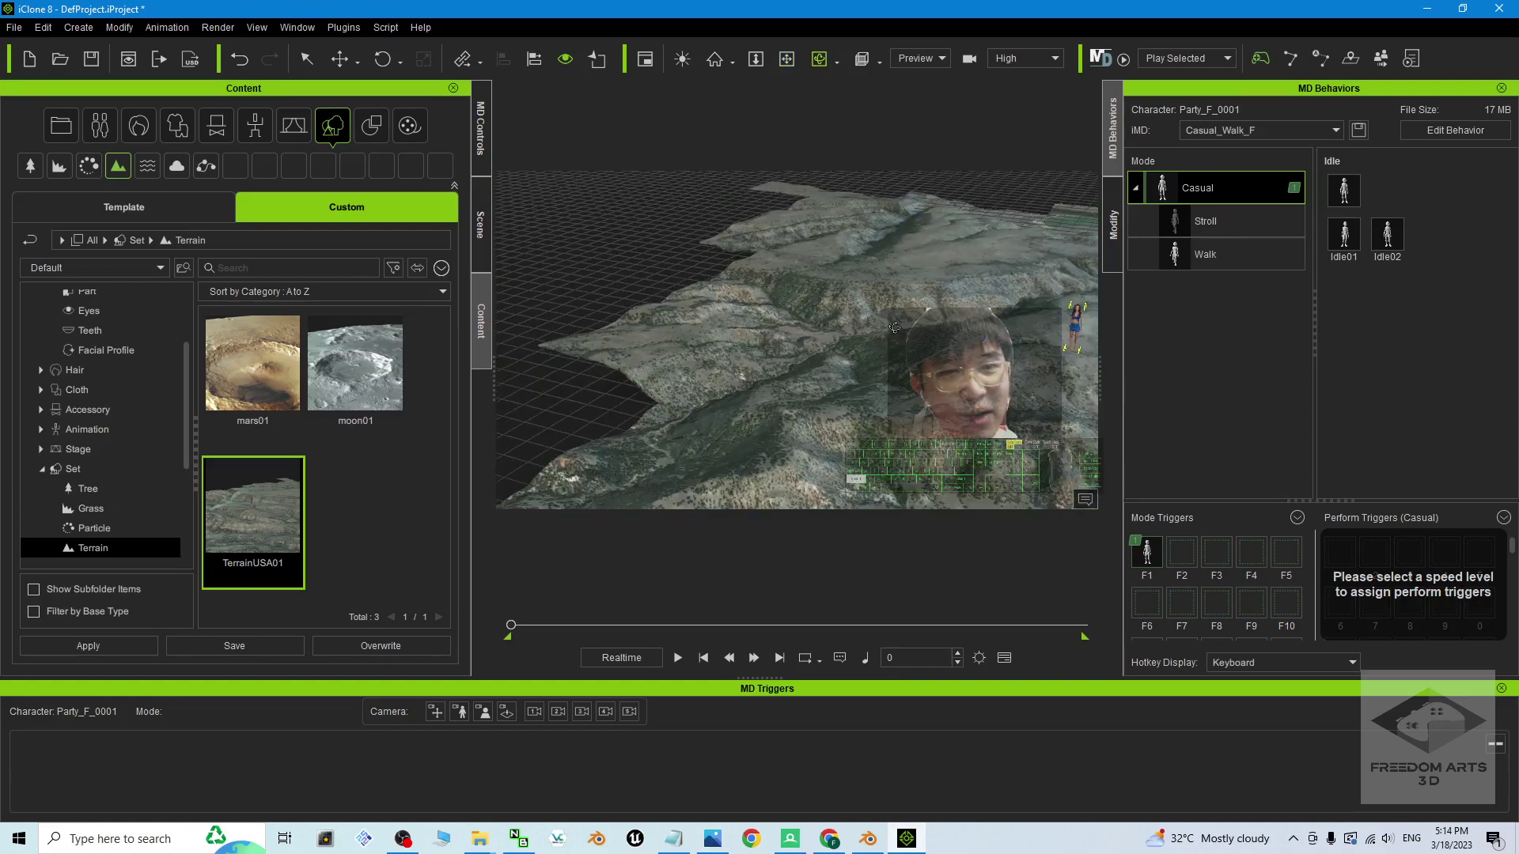
{"action": "key", "text": "x"}
{"action": "left_click_drag", "start_coordinate": [831, 371], "coordinate": [624, 377]}
{"action": "middle_click_drag", "start_coordinate": [625, 378], "coordinate": [975, 363]}
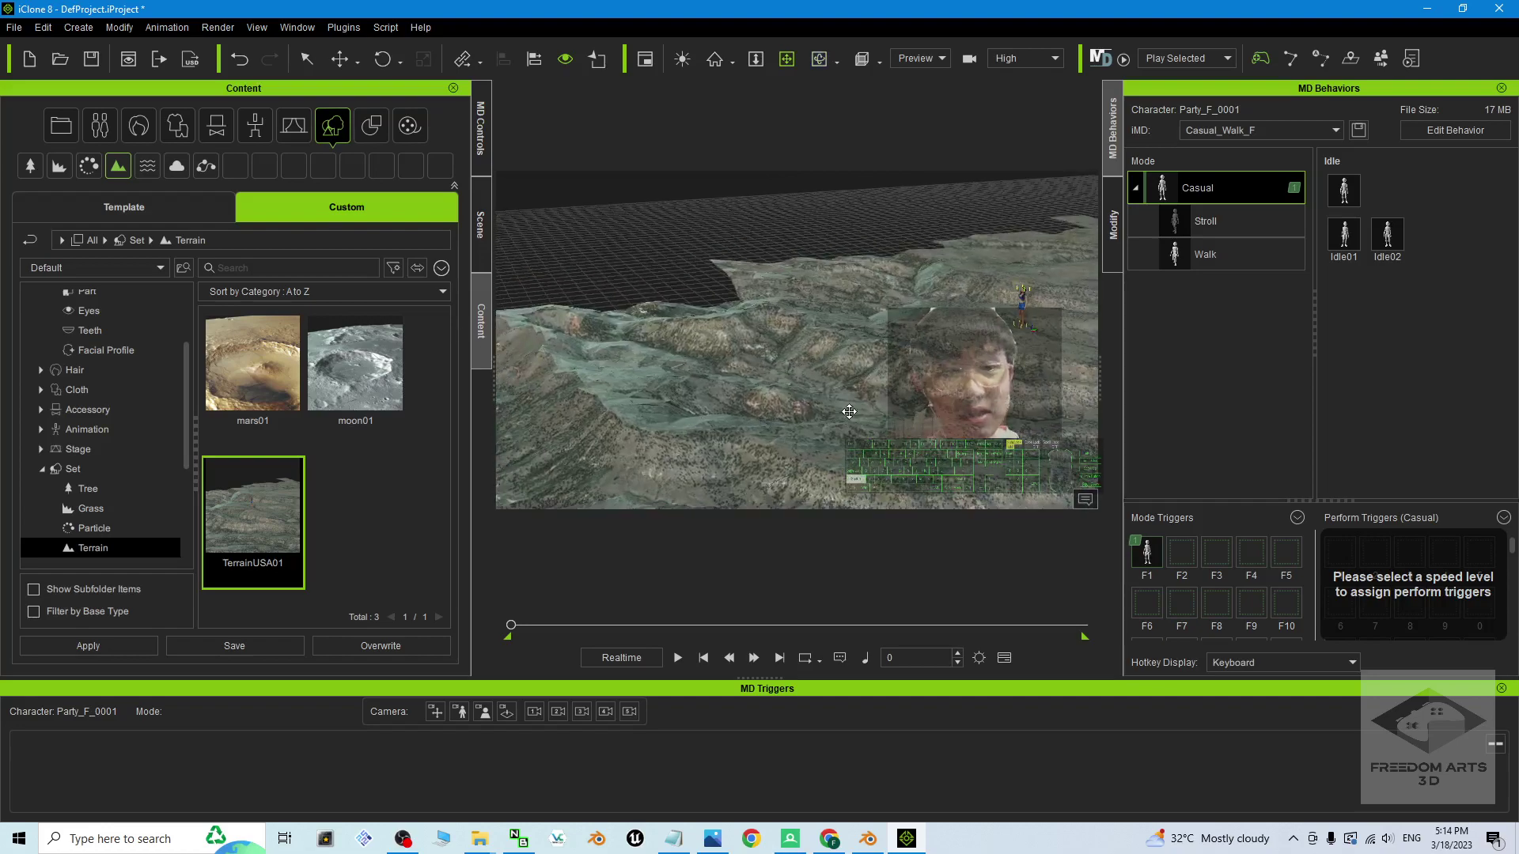
{"action": "scroll", "coordinate": [850, 408], "scroll_direction": "up", "scroll_amount": 3, "text": "shift"}
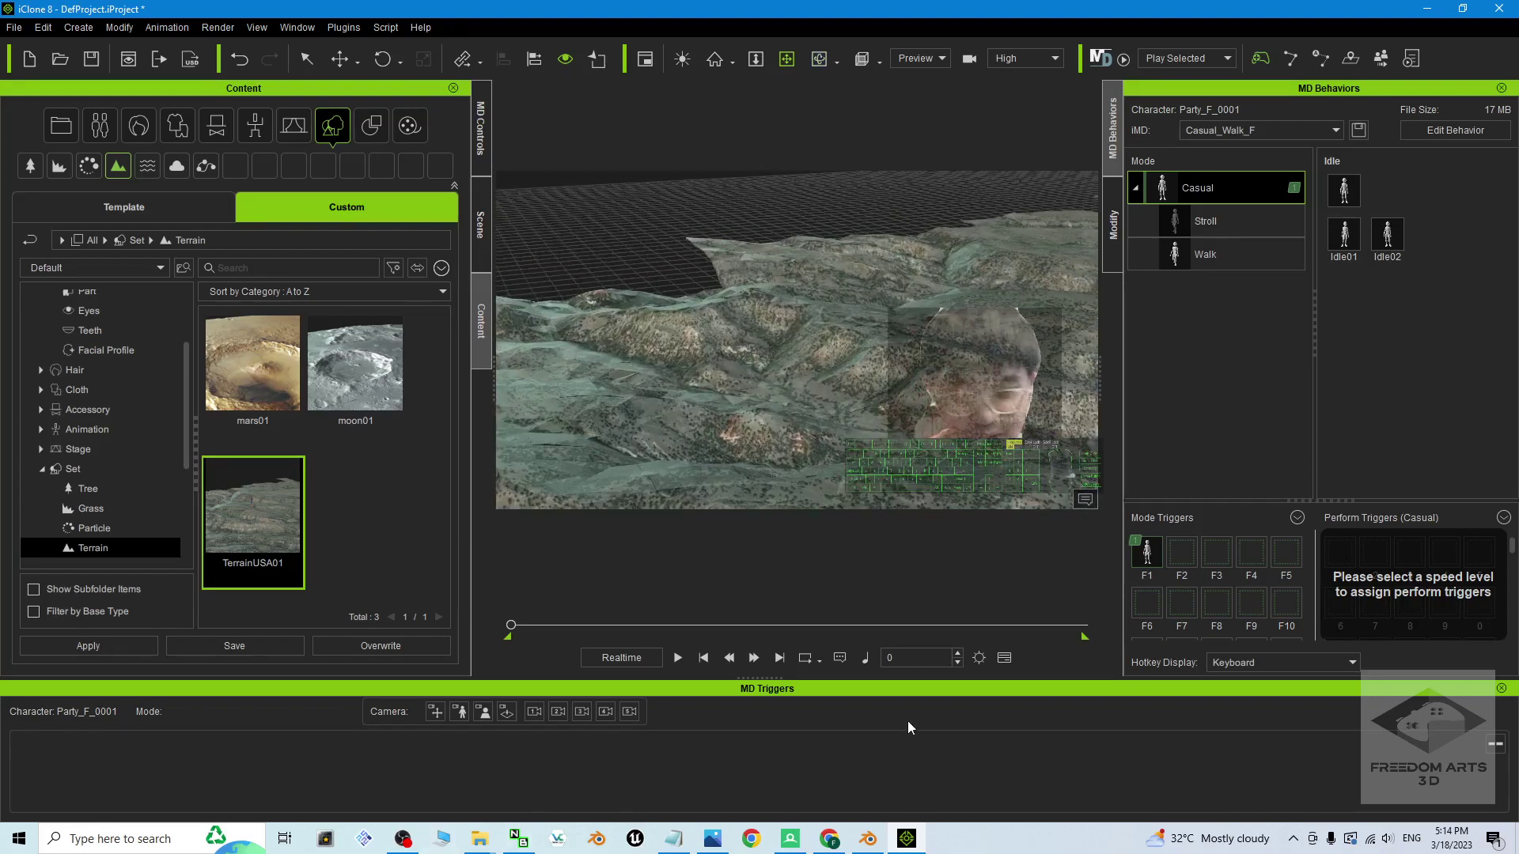
{"action": "middle_click_drag", "start_coordinate": [942, 483], "coordinate": [910, 392]}
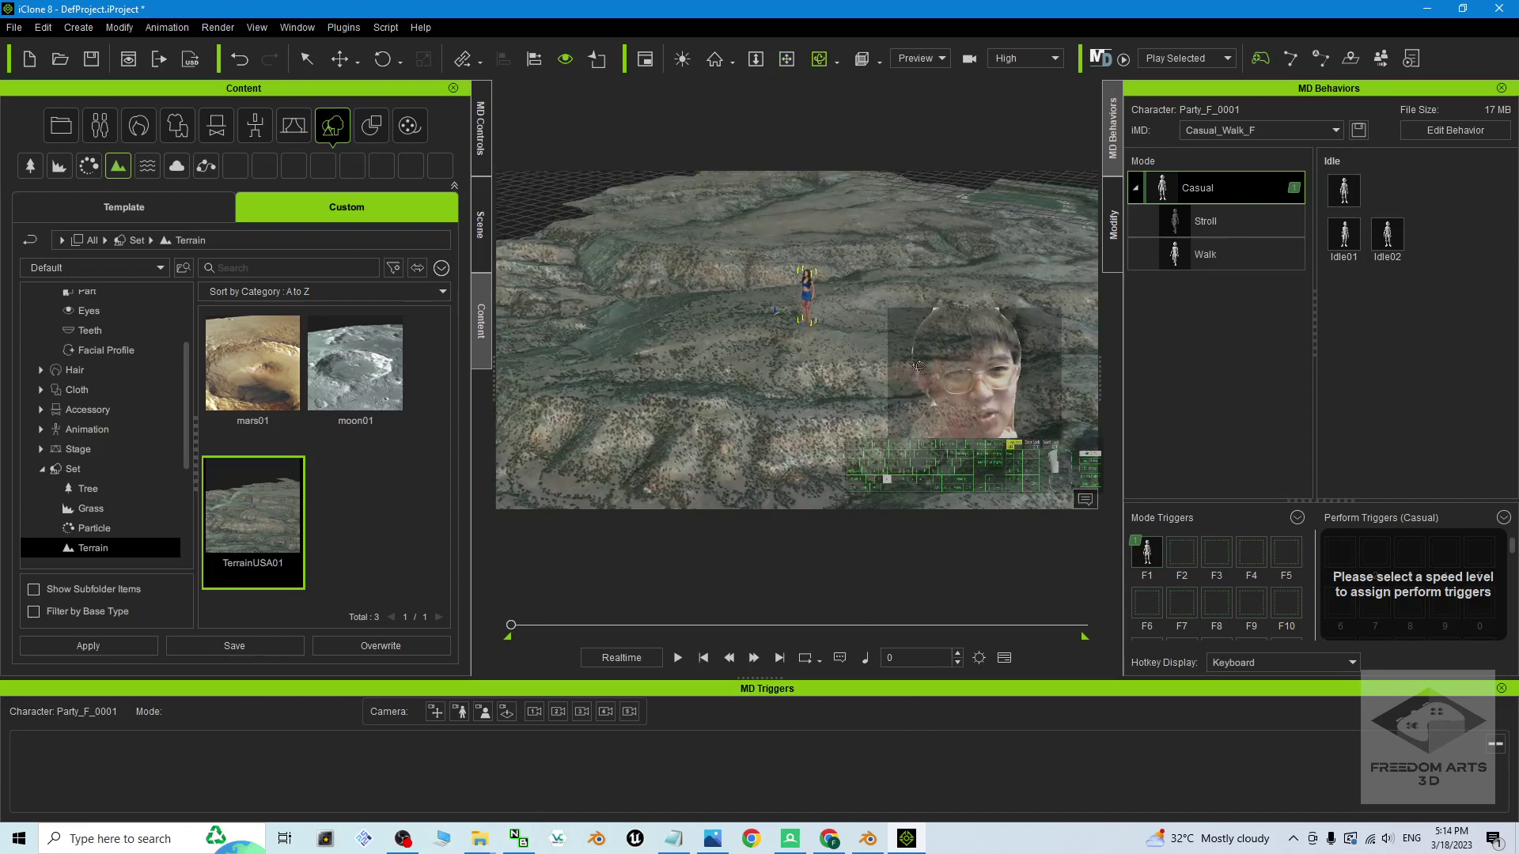
{"action": "scroll", "coordinate": [901, 348], "scroll_direction": "up", "scroll_amount": 2}
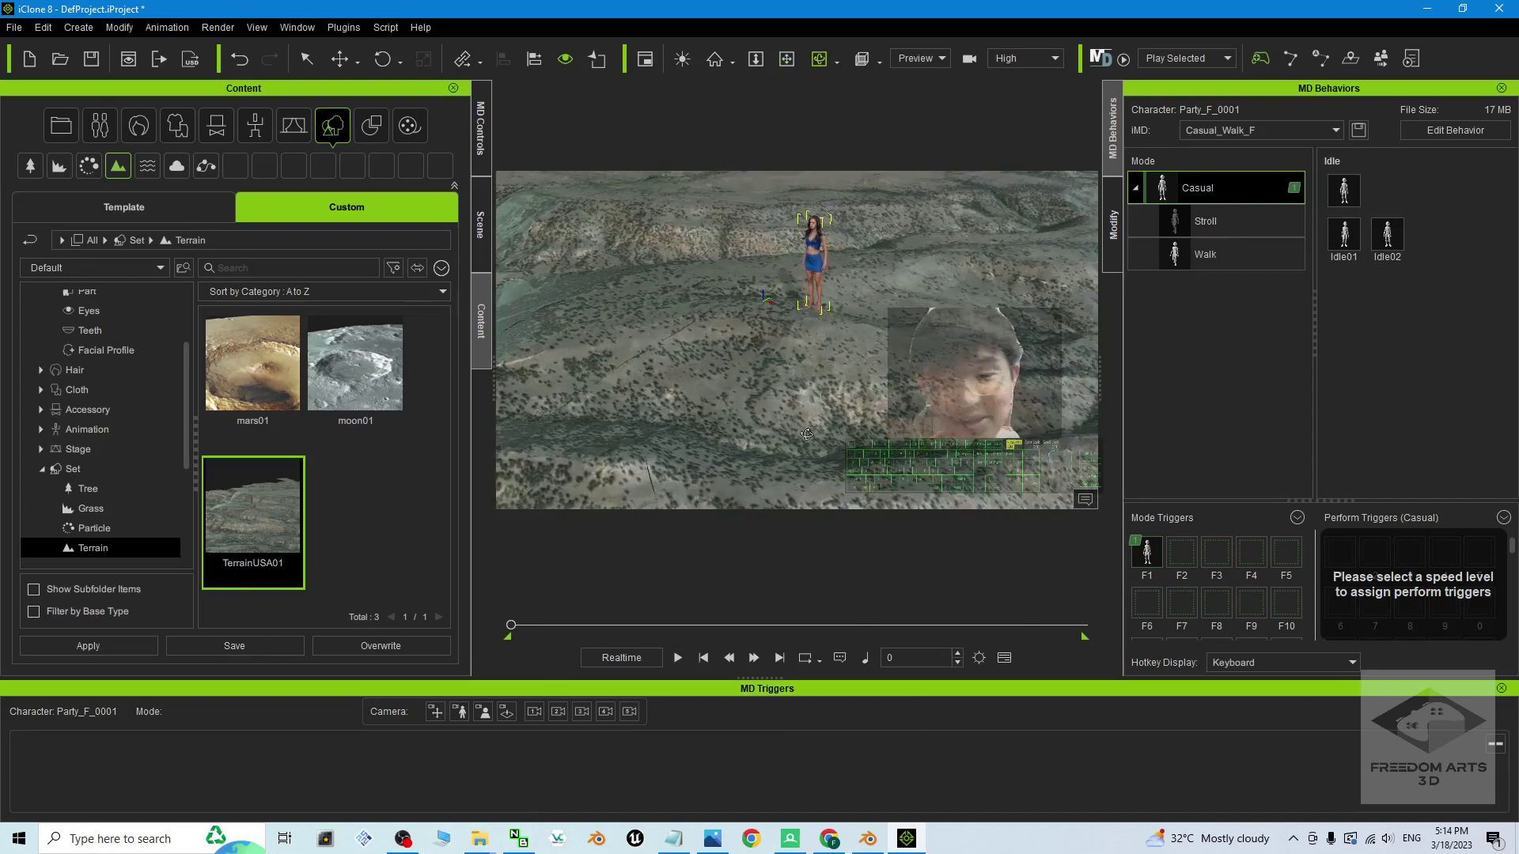